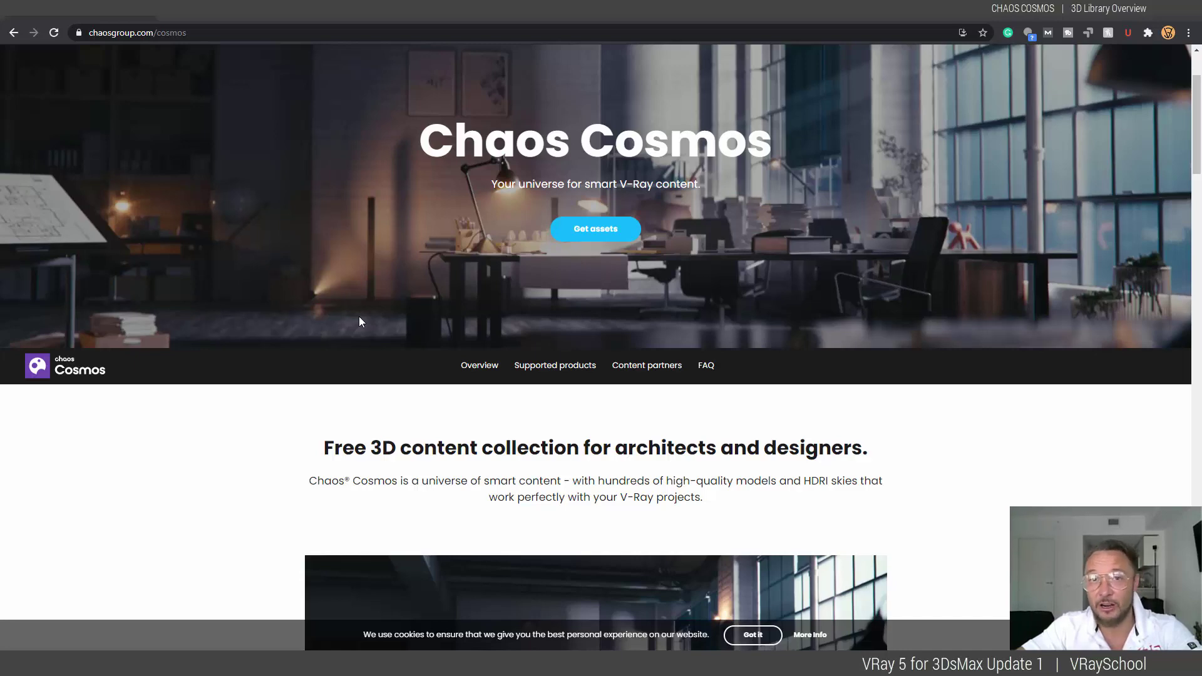
# Look through the Chaos Cosmos web page's overview, workflow and content sections.
pyautogui.scroll(-10, 419, 320)
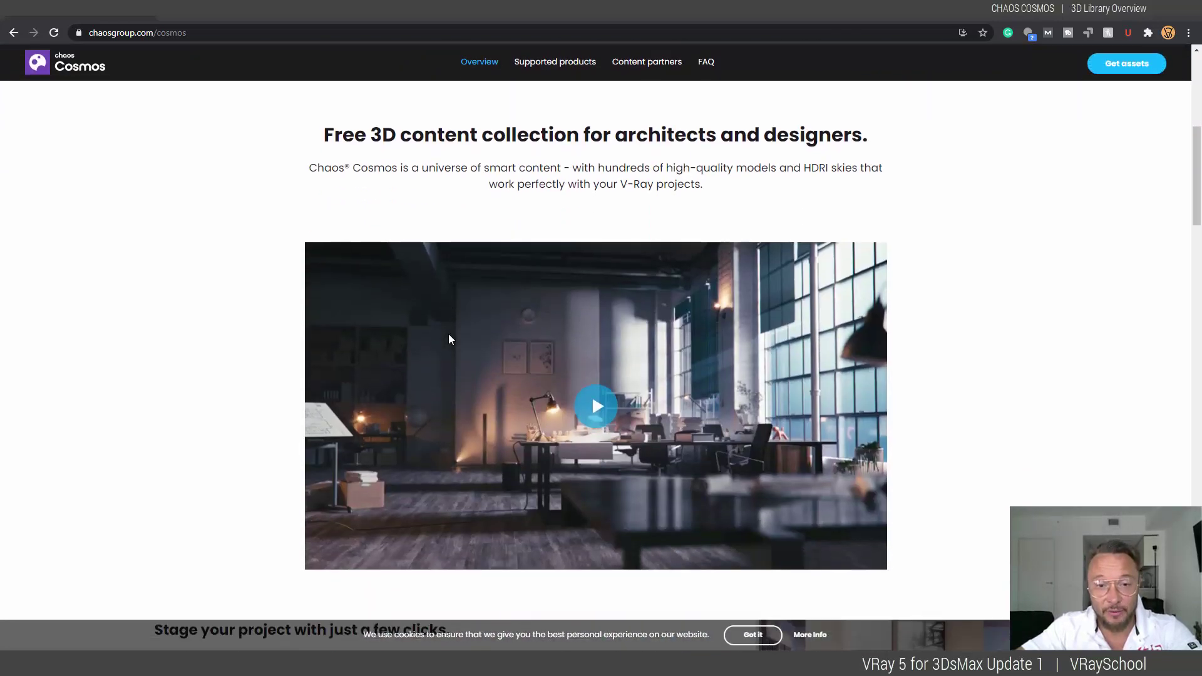
pyautogui.scroll(-13, 448, 338)
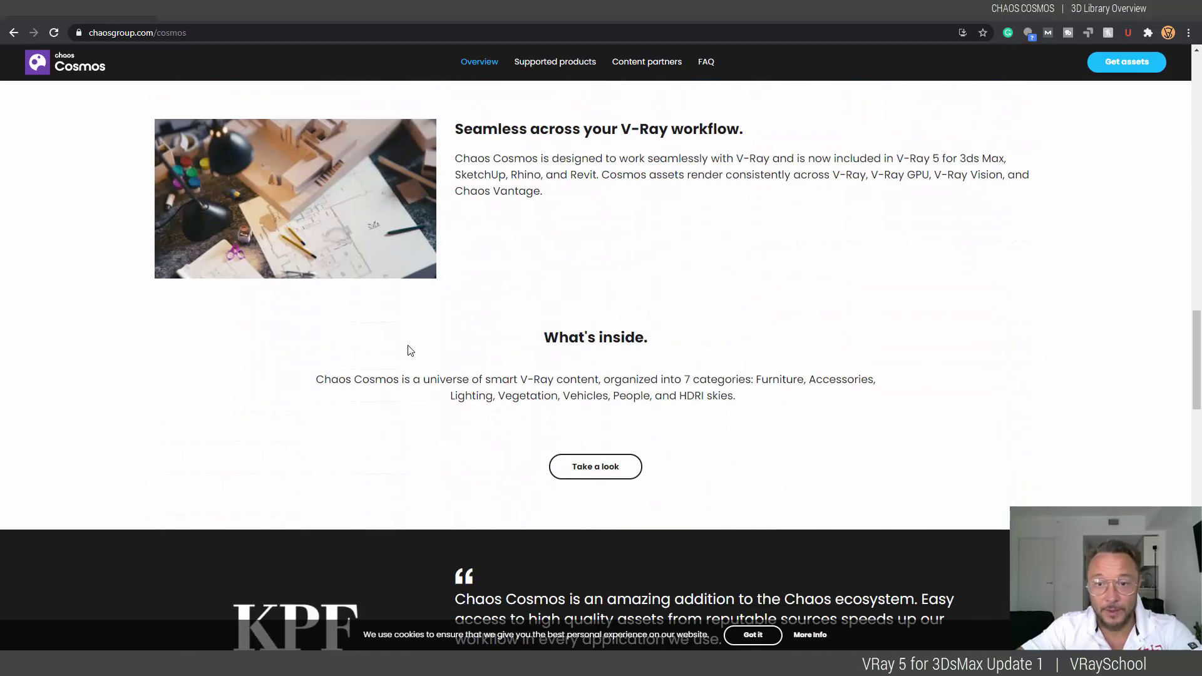
pyautogui.scroll(1, 361, 380)
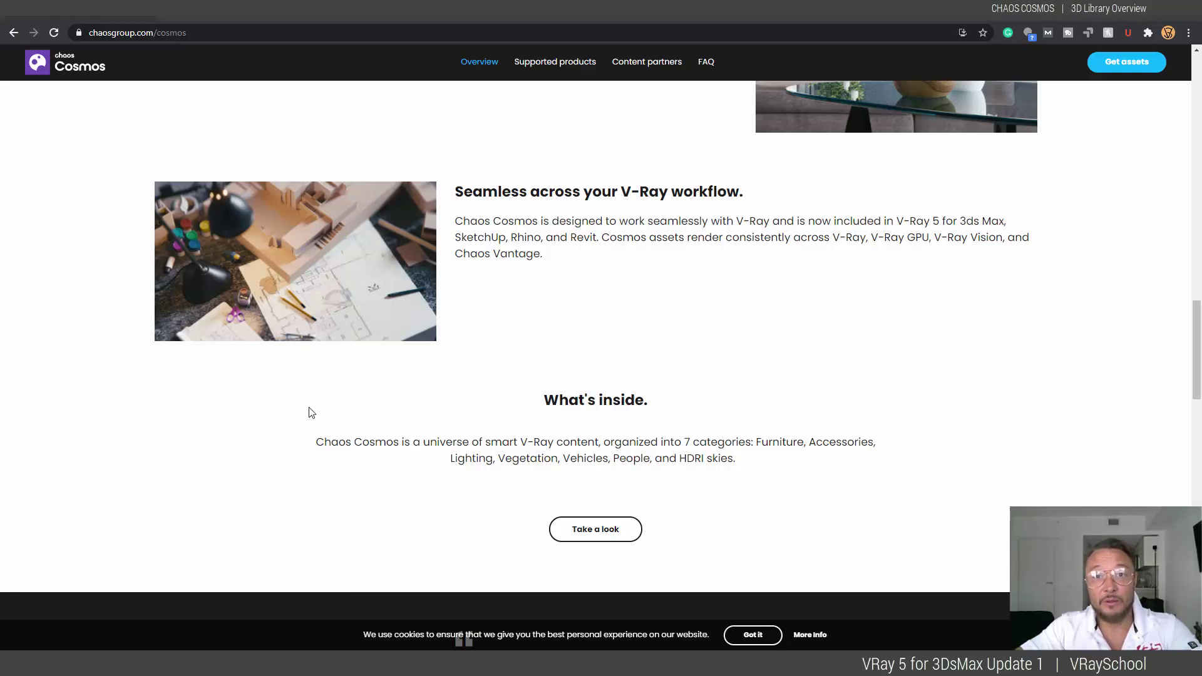
pyautogui.scroll(10, 307, 412)
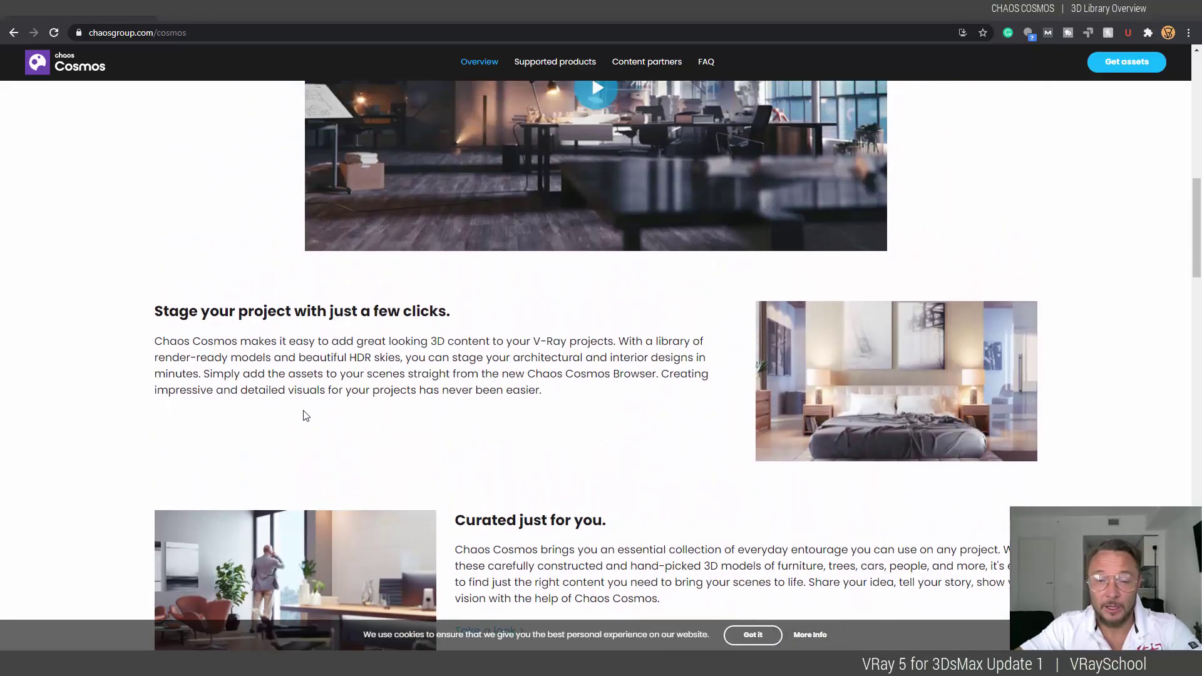
pyautogui.scroll(5, 306, 416)
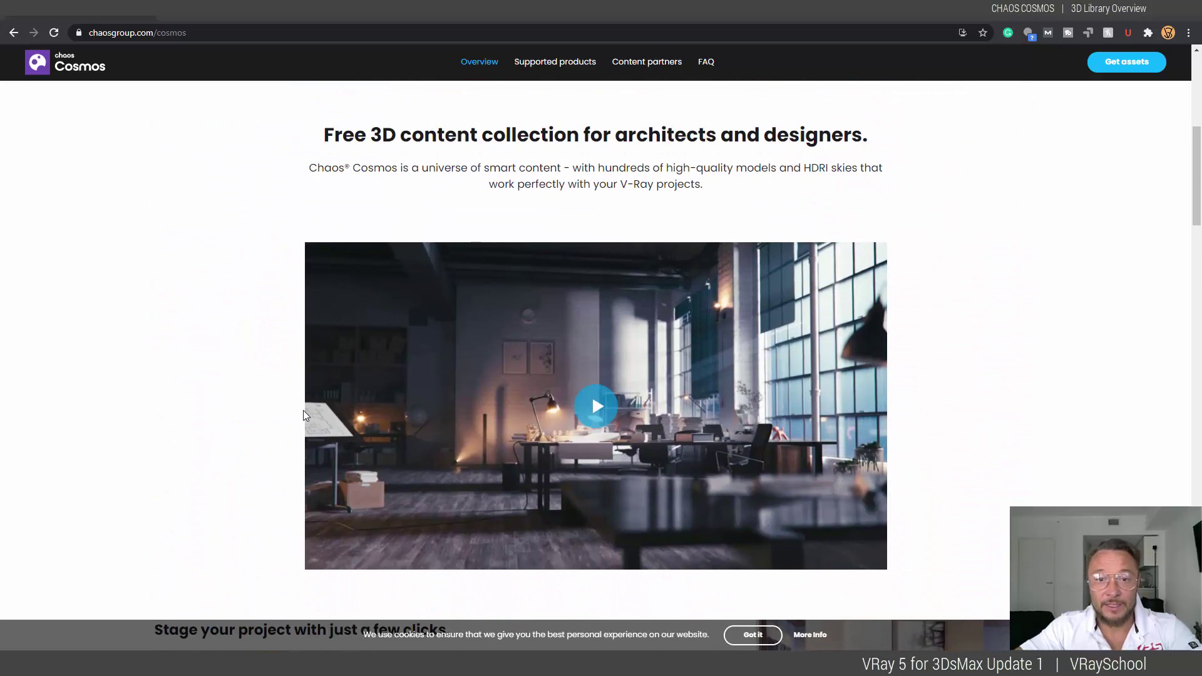
pyautogui.scroll(1, 439, 411)
# Play the "Chaos Cosmos — Now available" video on the page with its sound muted, skipping ahead a few seconds.
pyautogui.click(597, 469)
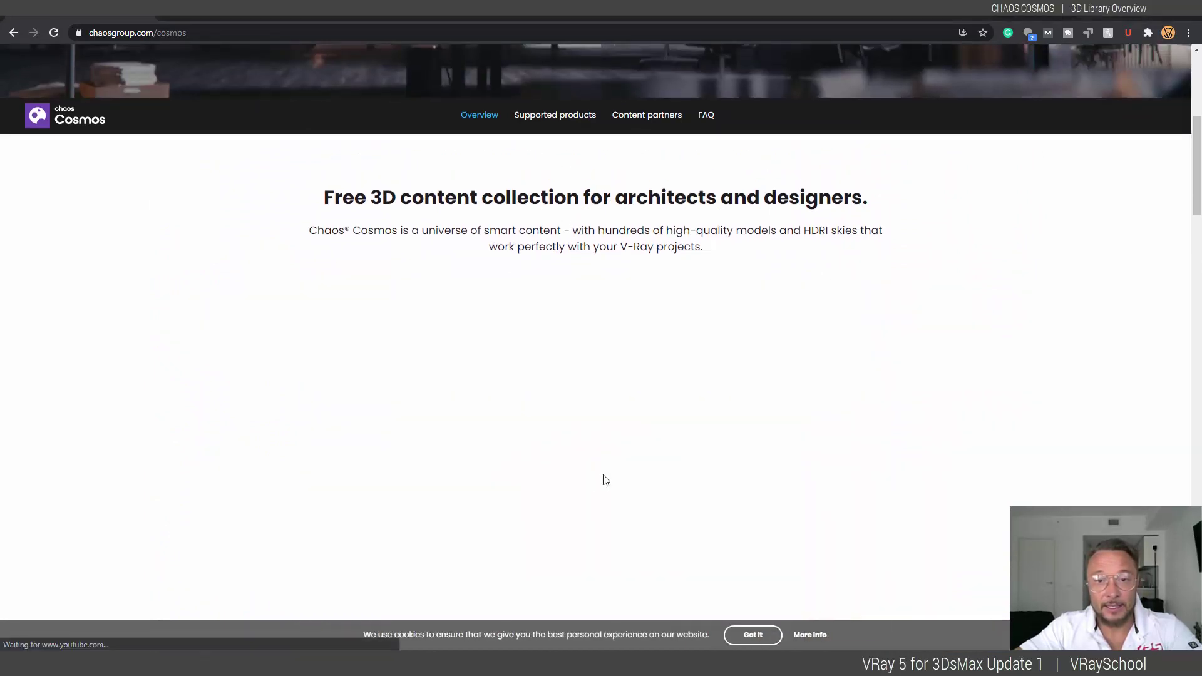
pyautogui.scroll(-2, 574, 461)
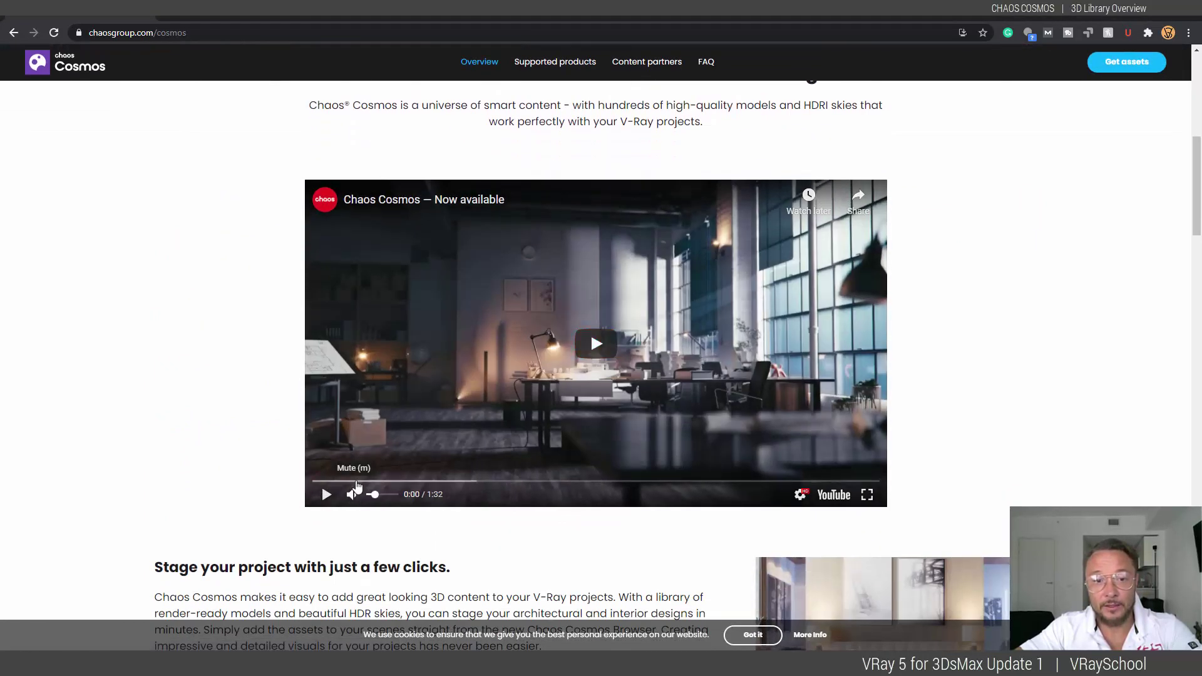
pyautogui.click(352, 494)
pyautogui.click(343, 481)
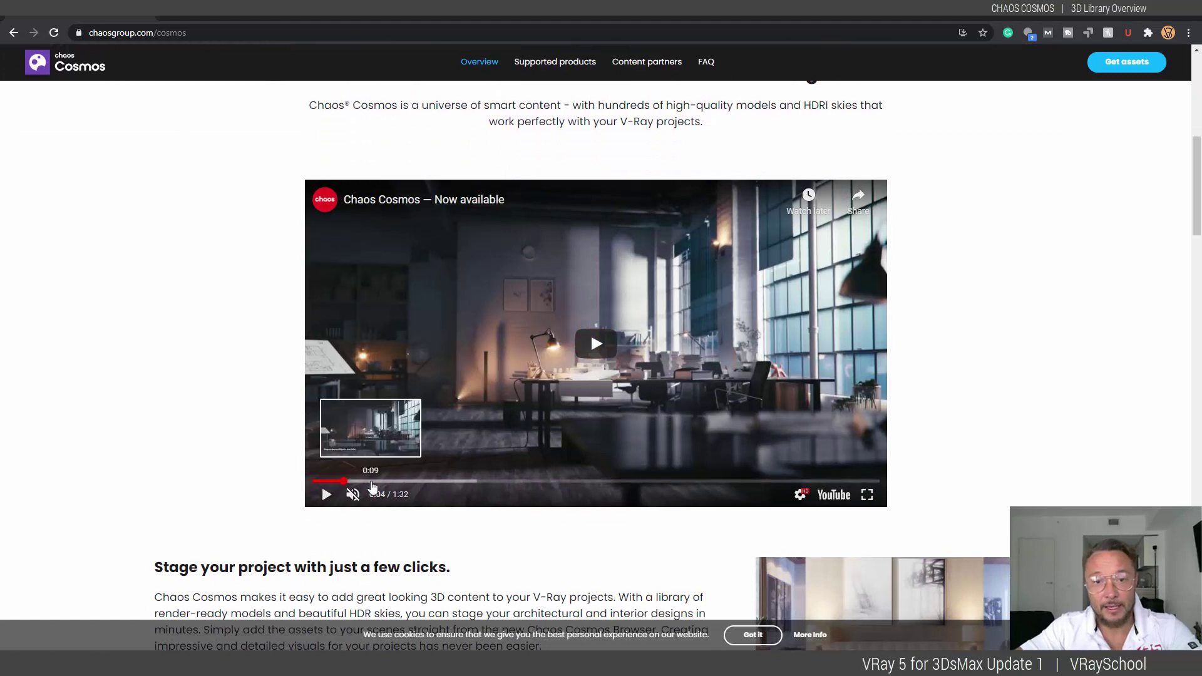
pyautogui.click(372, 481)
pyautogui.click(596, 343)
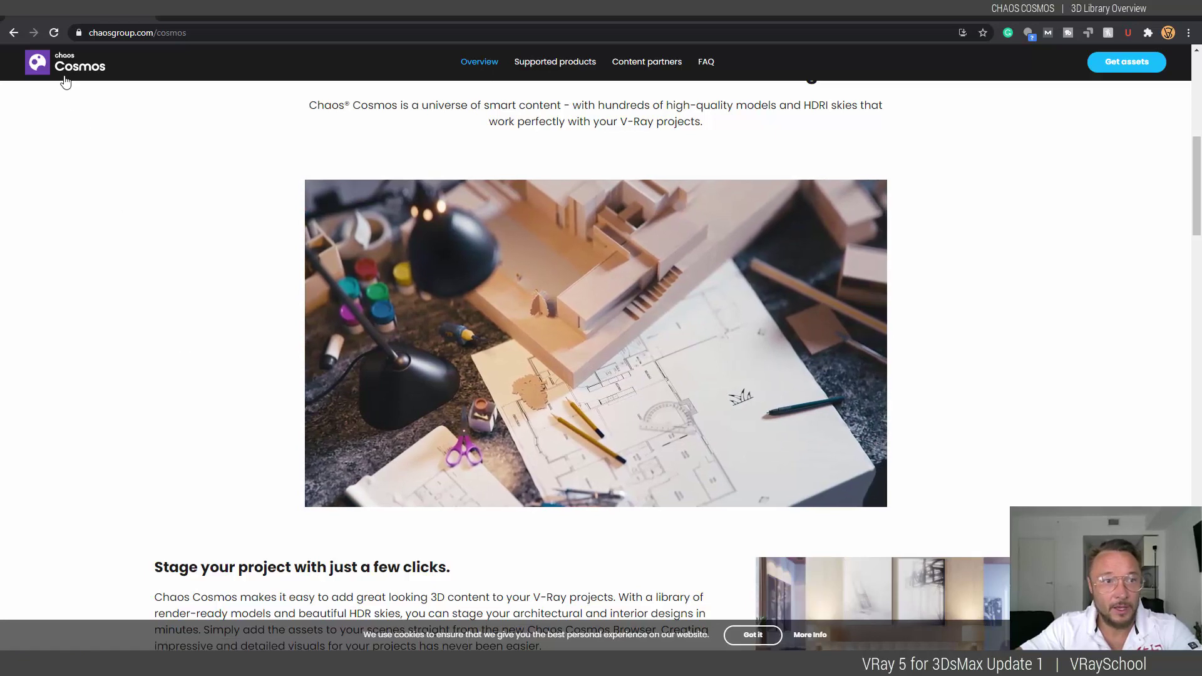
pyautogui.scroll(-2, 203, 347)
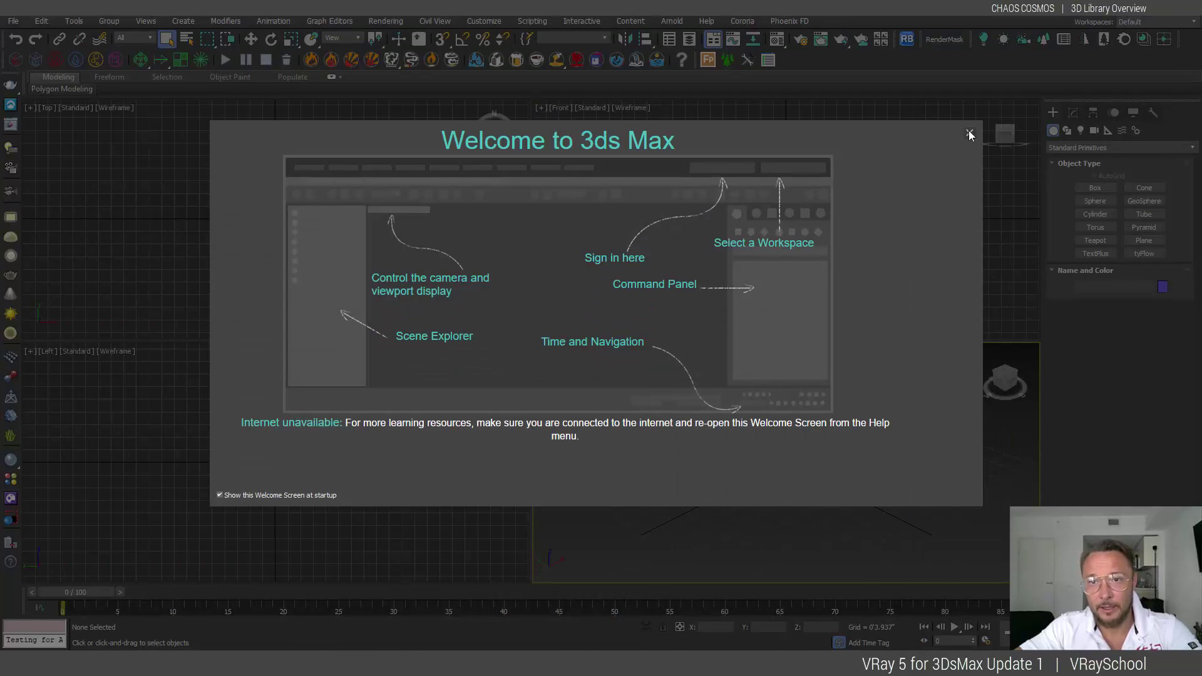
# In 3ds Max, dismiss the welcome screen and set the renderer to V-Ray 5, update 1 in Render Setup.
pyautogui.click(969, 133)
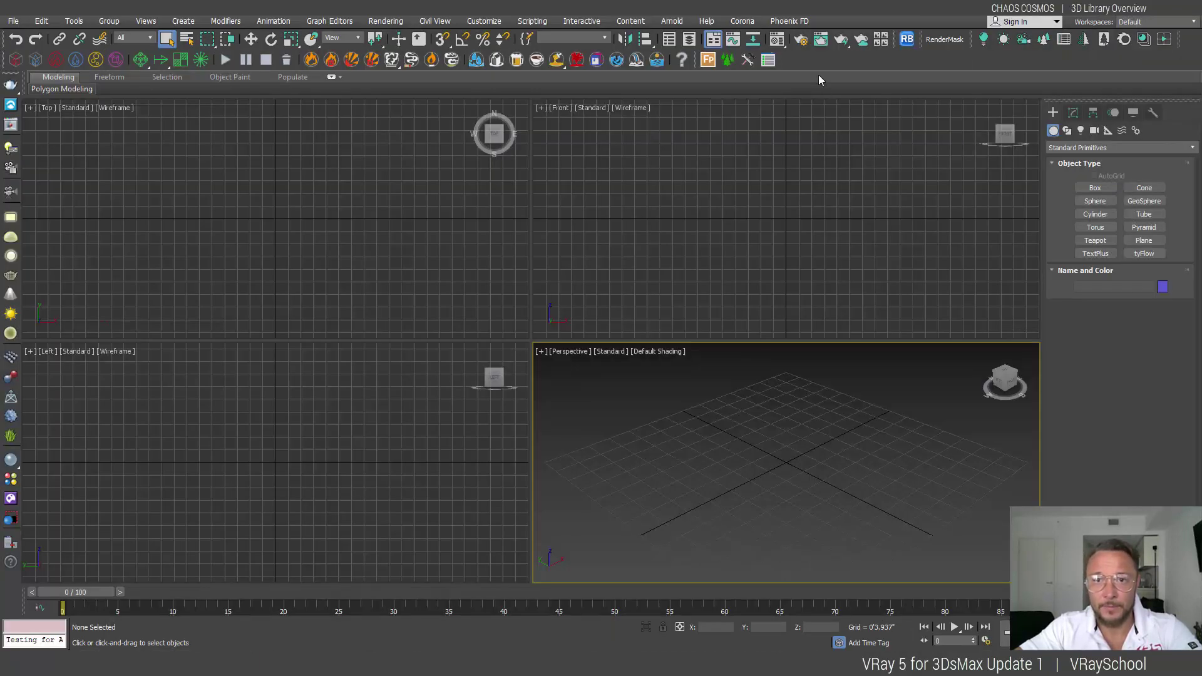
pyautogui.click(877, 45)
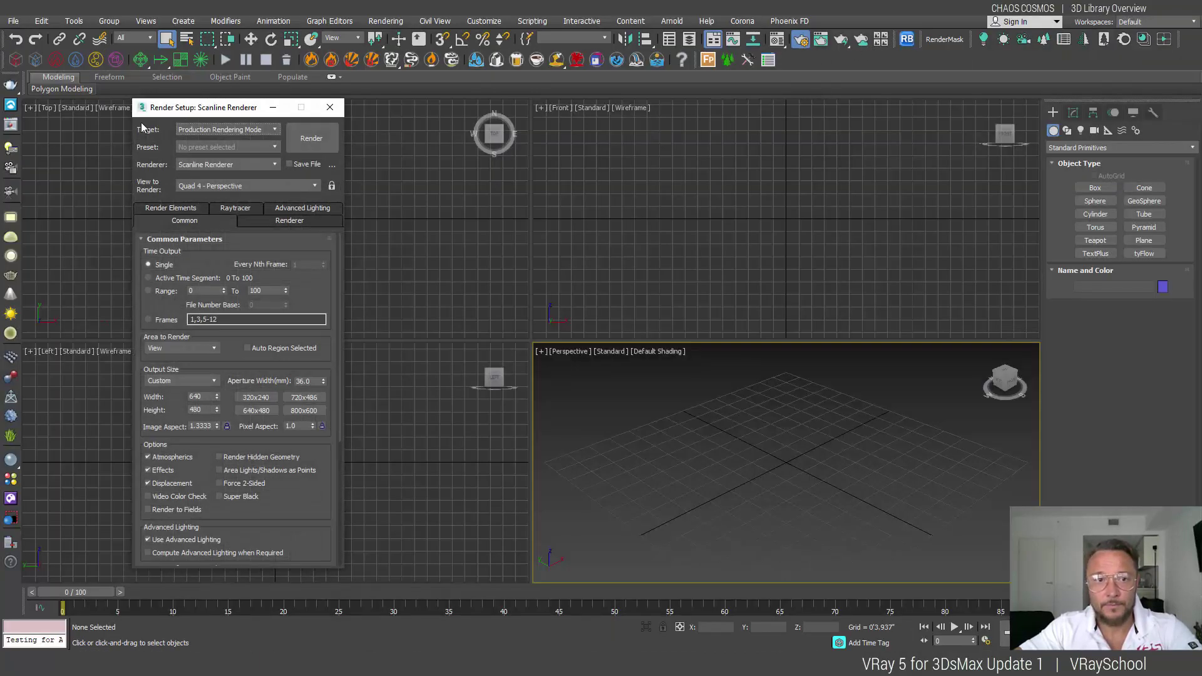
pyautogui.click(235, 164)
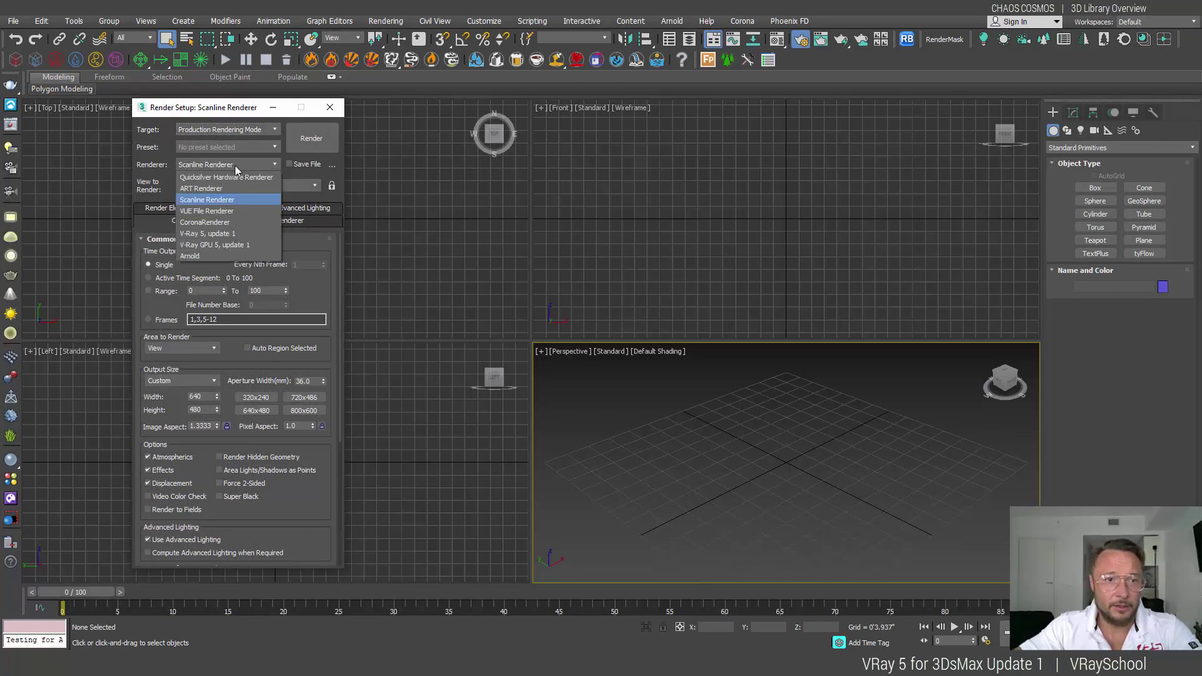
pyautogui.click(241, 234)
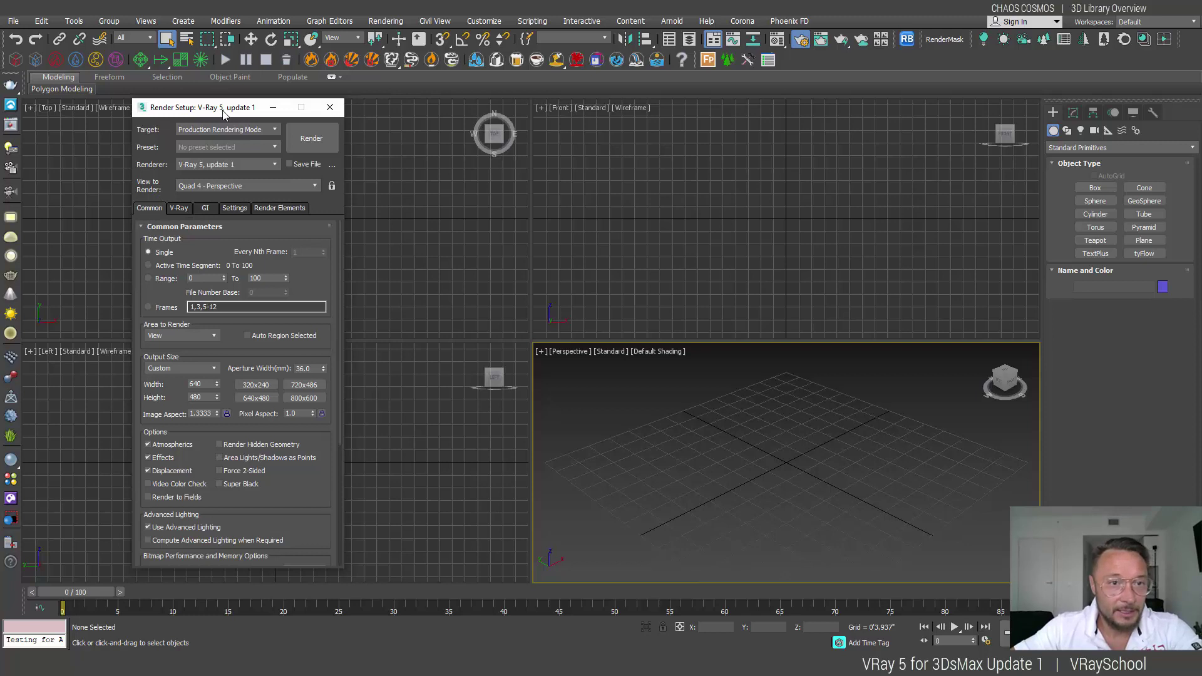
pyautogui.moveTo(224, 107); pyautogui.dragTo(230, 85)
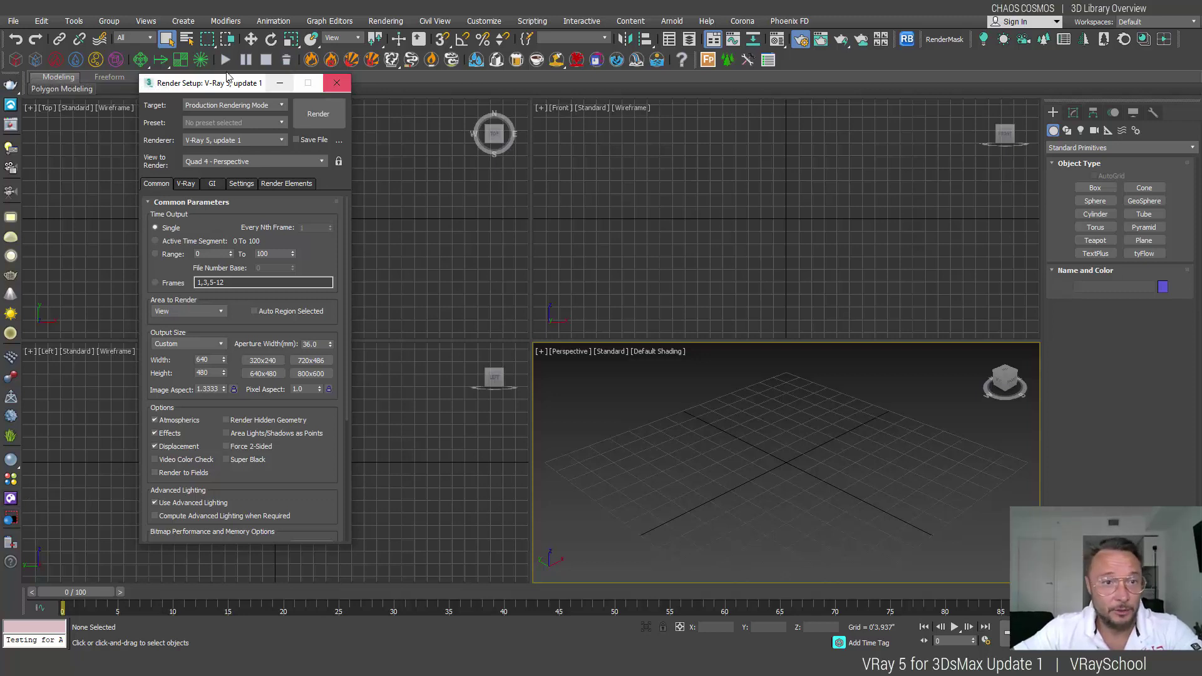
pyautogui.click(237, 141)
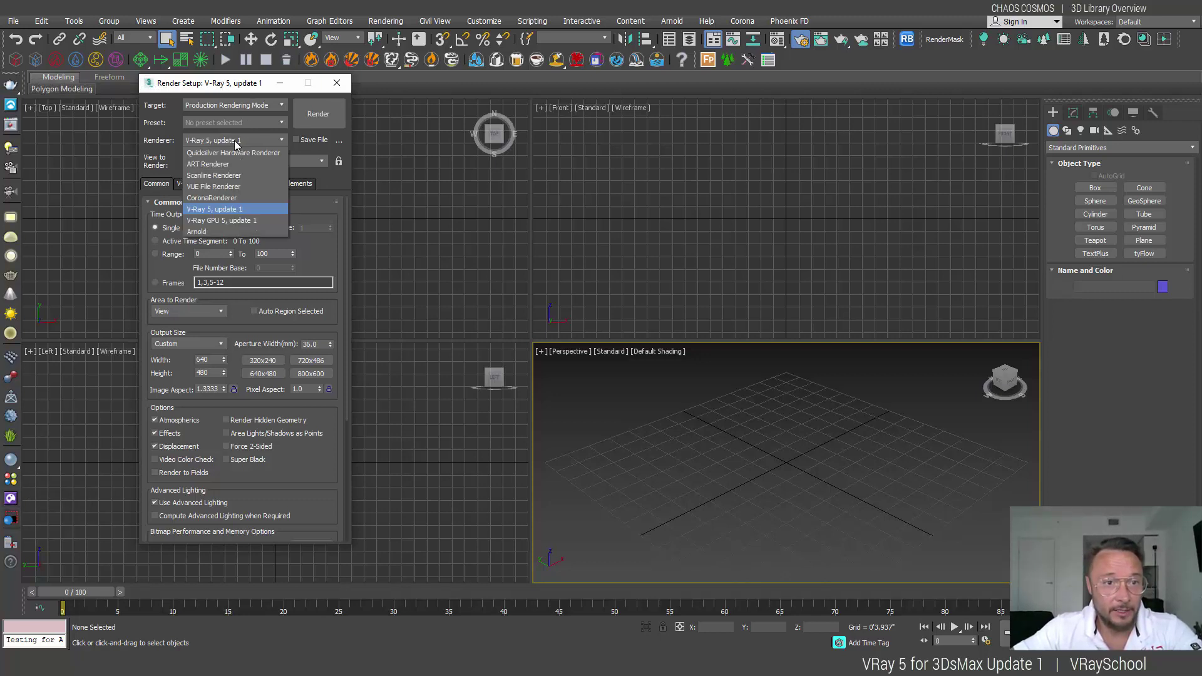
pyautogui.click(236, 143)
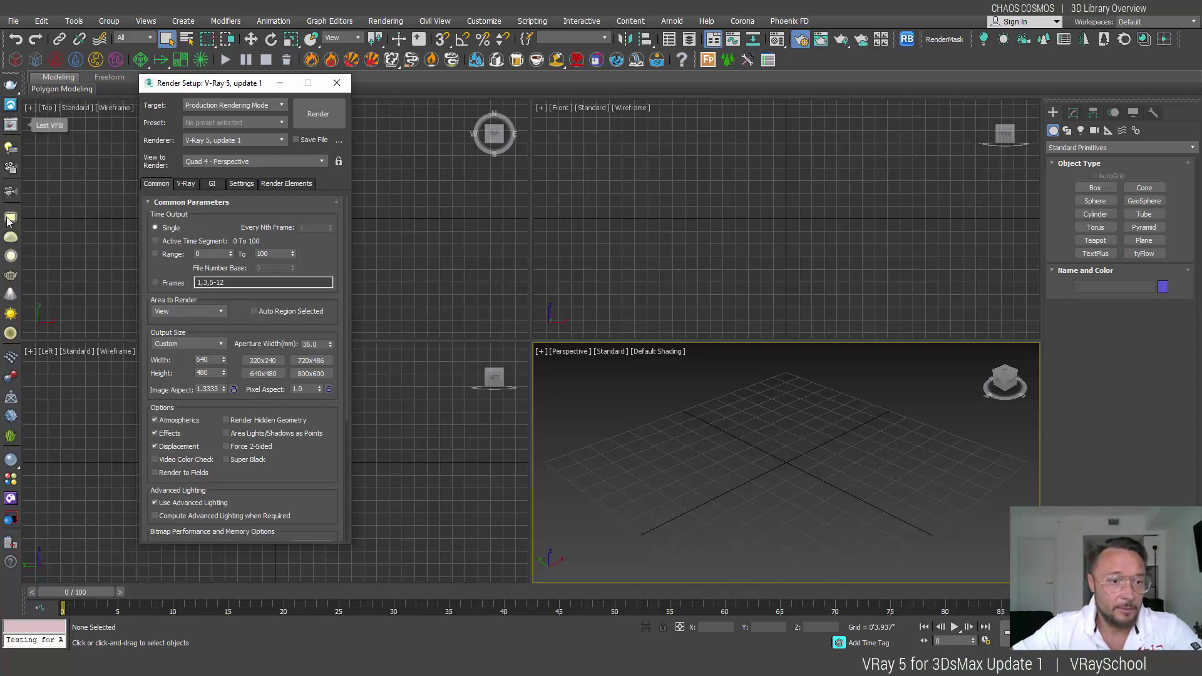
# Open the Chaos Cosmos Browser, sign in, and reposition its window.
pyautogui.click(10, 500)
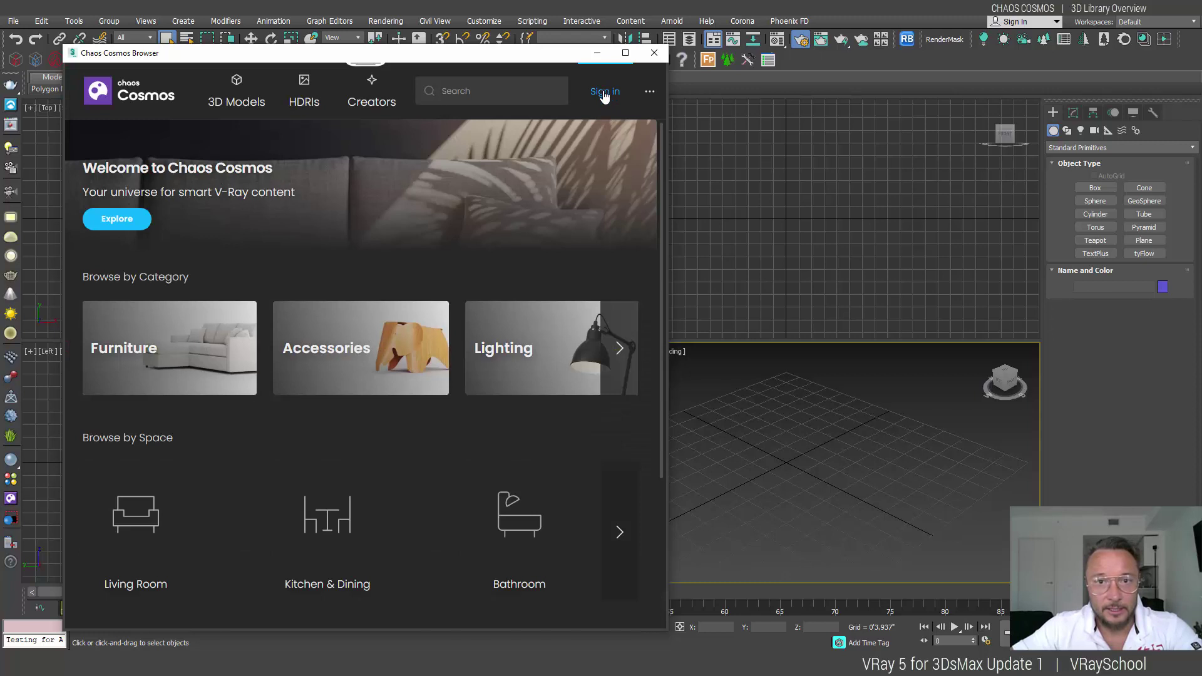
pyautogui.click(604, 93)
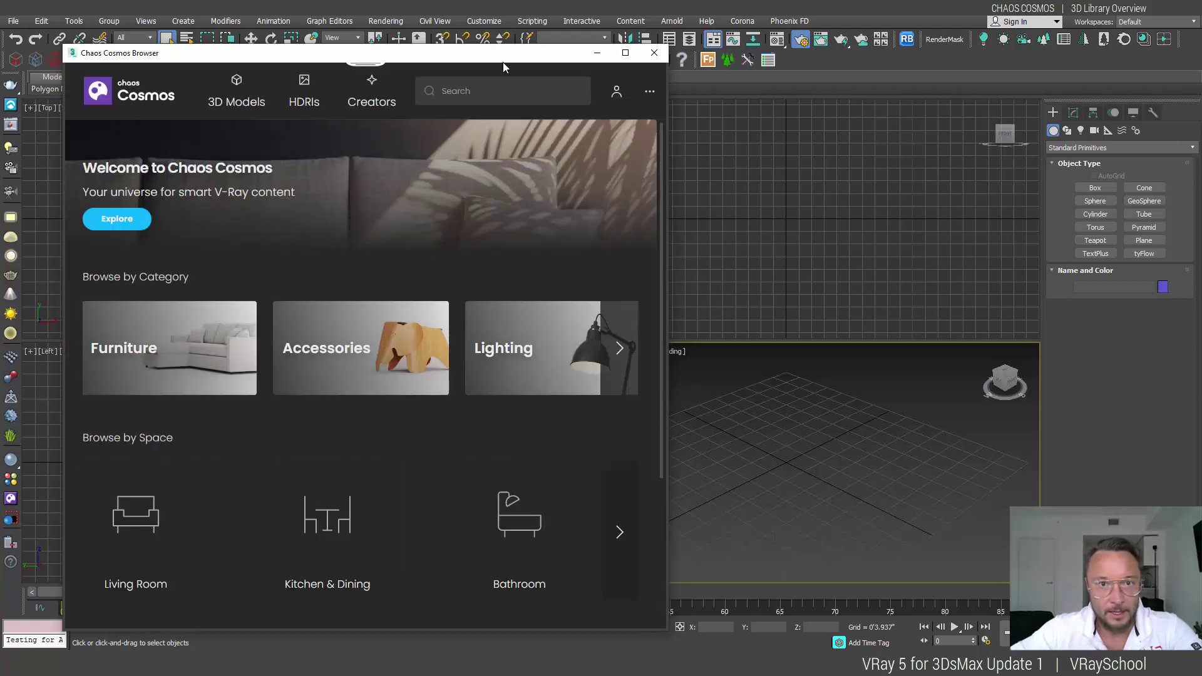
pyautogui.moveTo(501, 59); pyautogui.dragTo(570, 53)
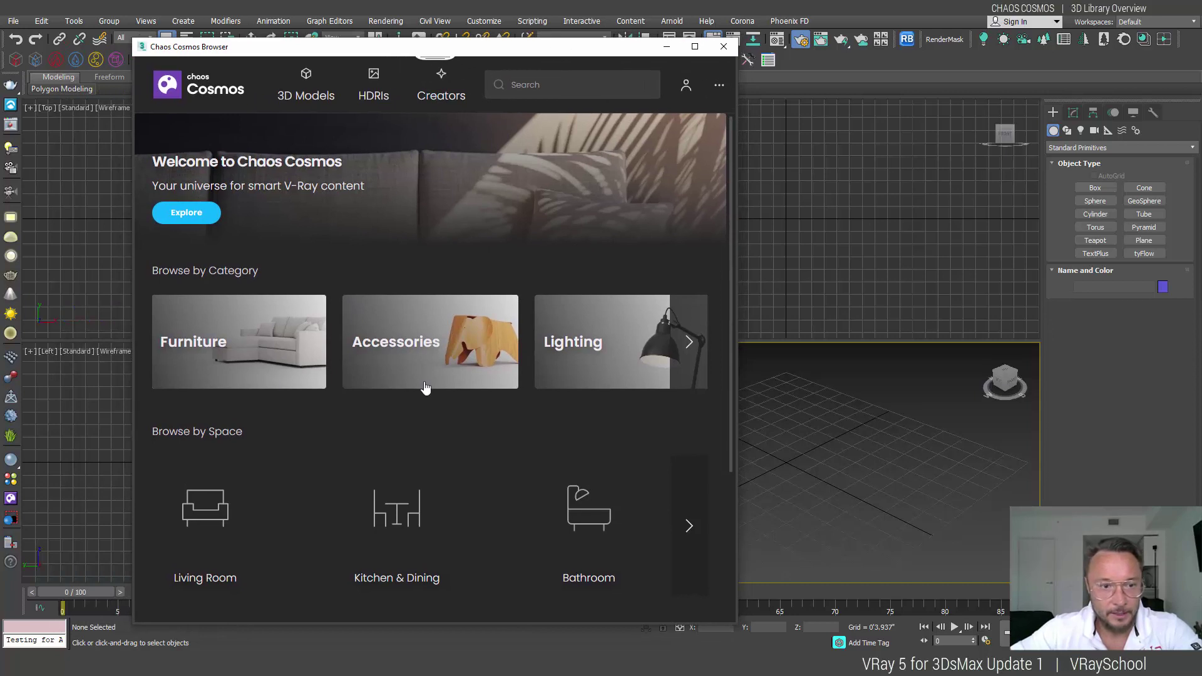
# Browse the Design Connected assets among the Cosmos creators.
pyautogui.click(438, 97)
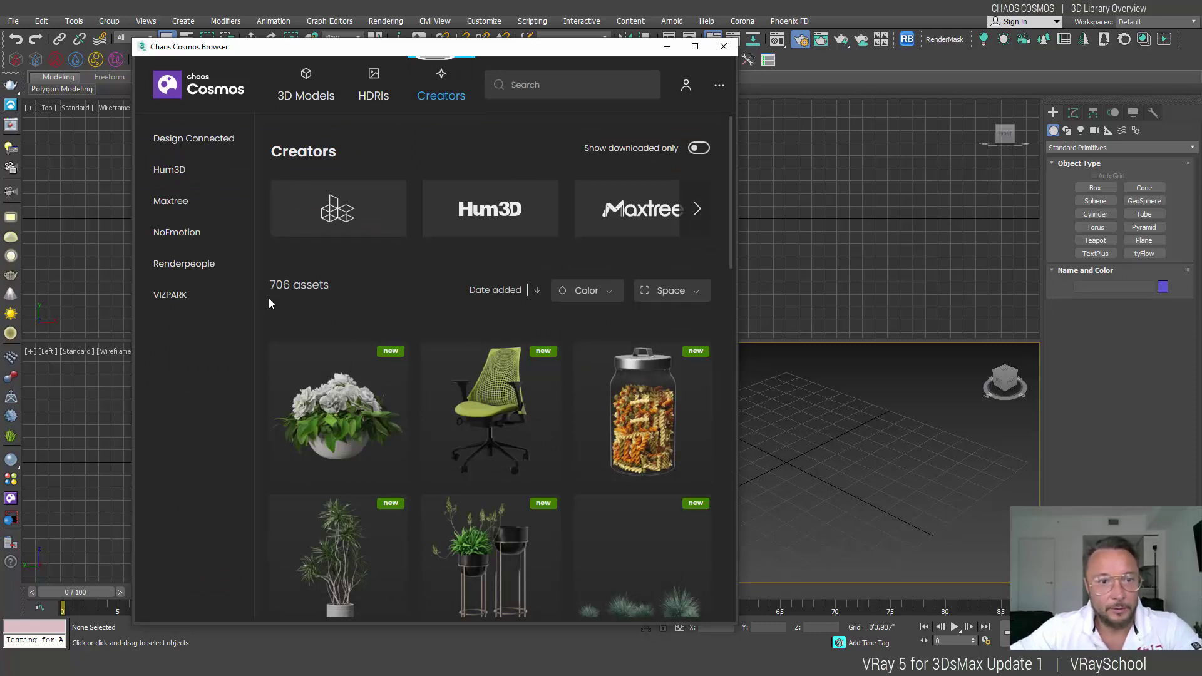
pyautogui.click(189, 139)
pyautogui.scroll(-3, 531, 306)
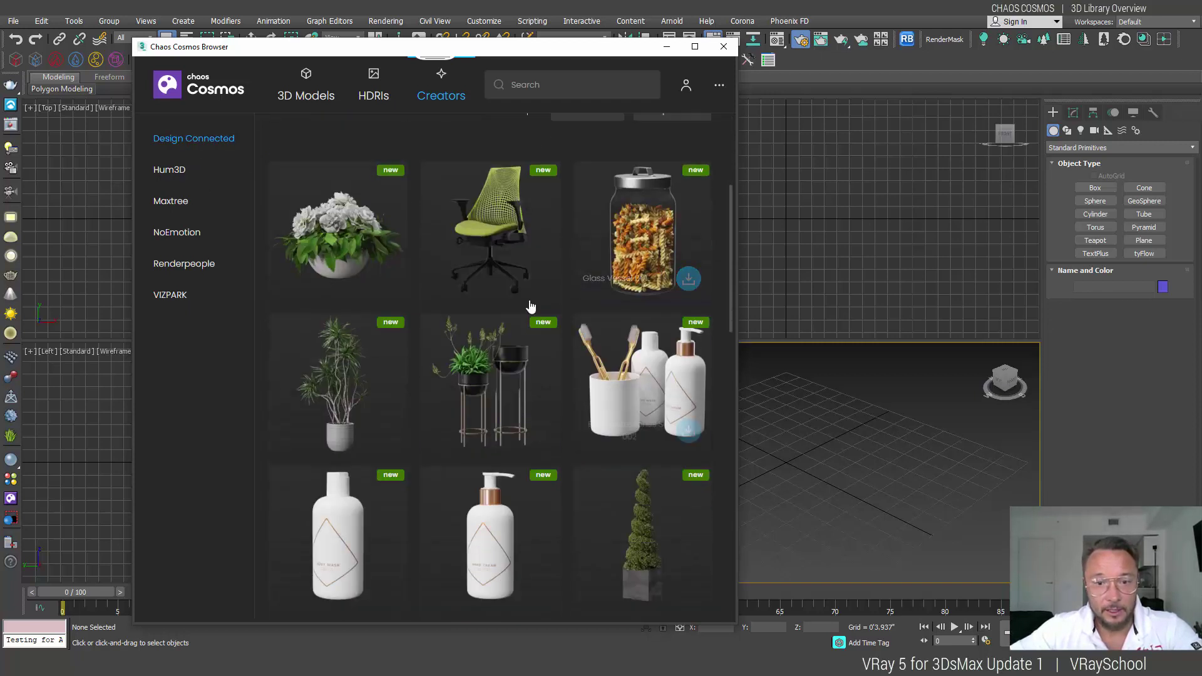
pyautogui.scroll(-3, 433, 405)
pyautogui.scroll(4, 432, 405)
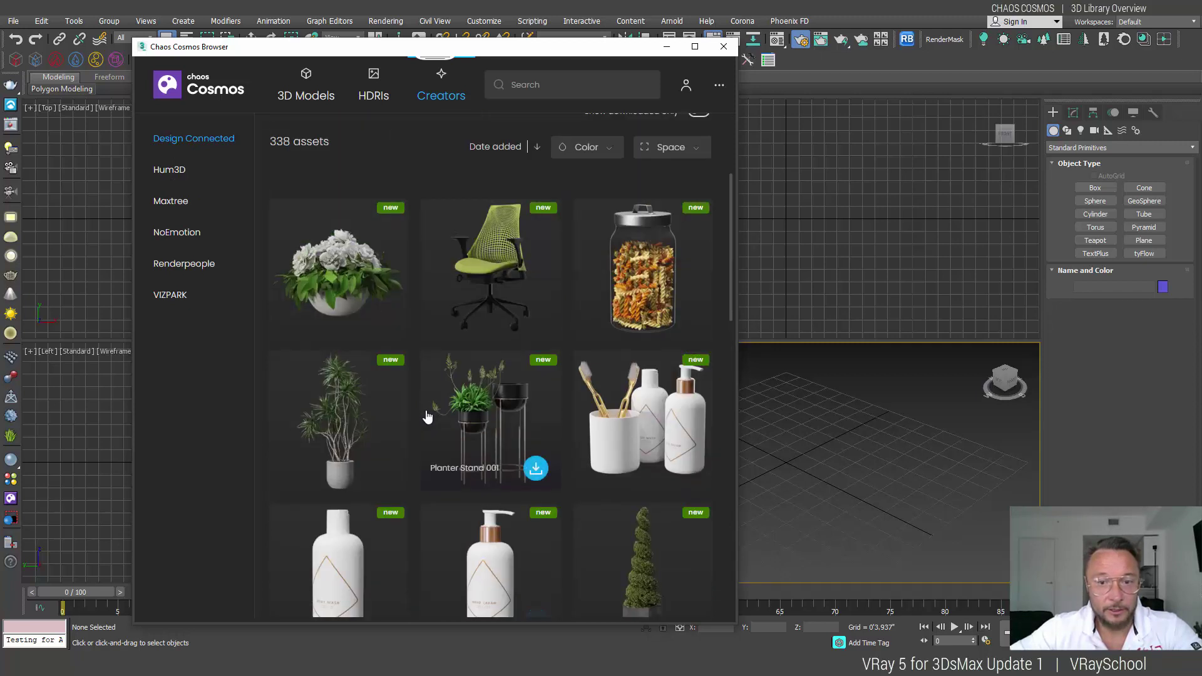
pyautogui.scroll(-2, 428, 417)
pyautogui.moveTo(734, 316); pyautogui.dragTo(722, 167)
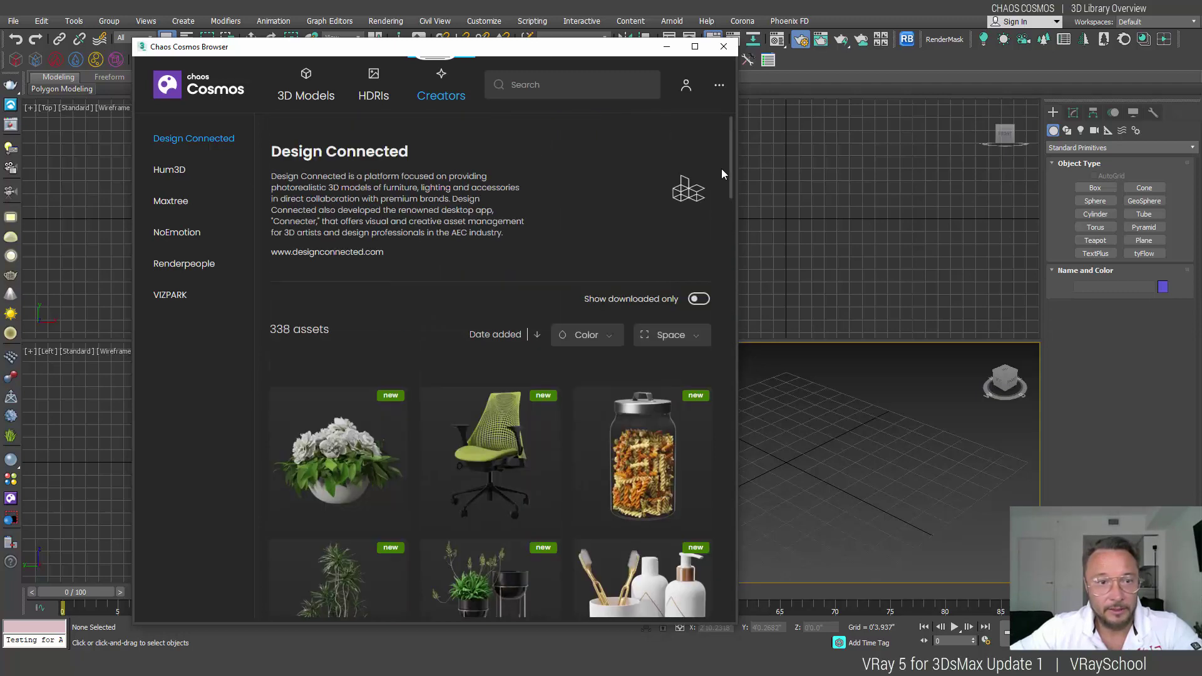
# Browse the Hum3D collection of vehicle models down to its last assets and back.
pyautogui.click(169, 172)
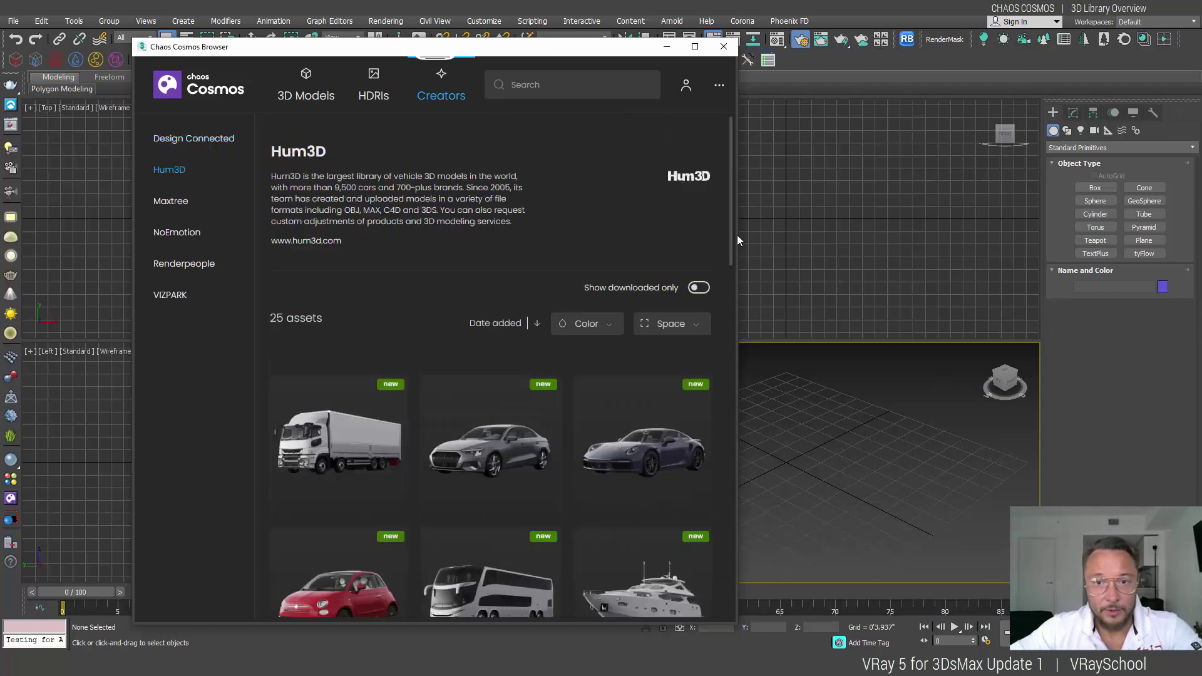
pyautogui.moveTo(735, 265); pyautogui.dragTo(683, 580)
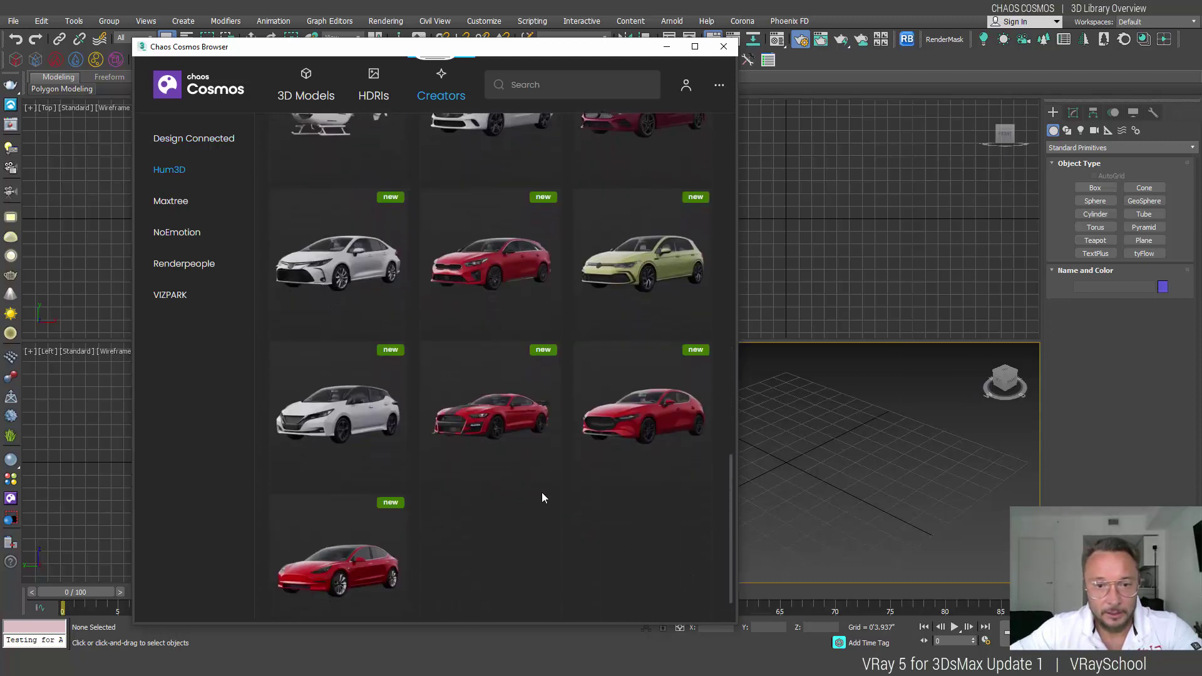
pyautogui.scroll(5, 531, 539)
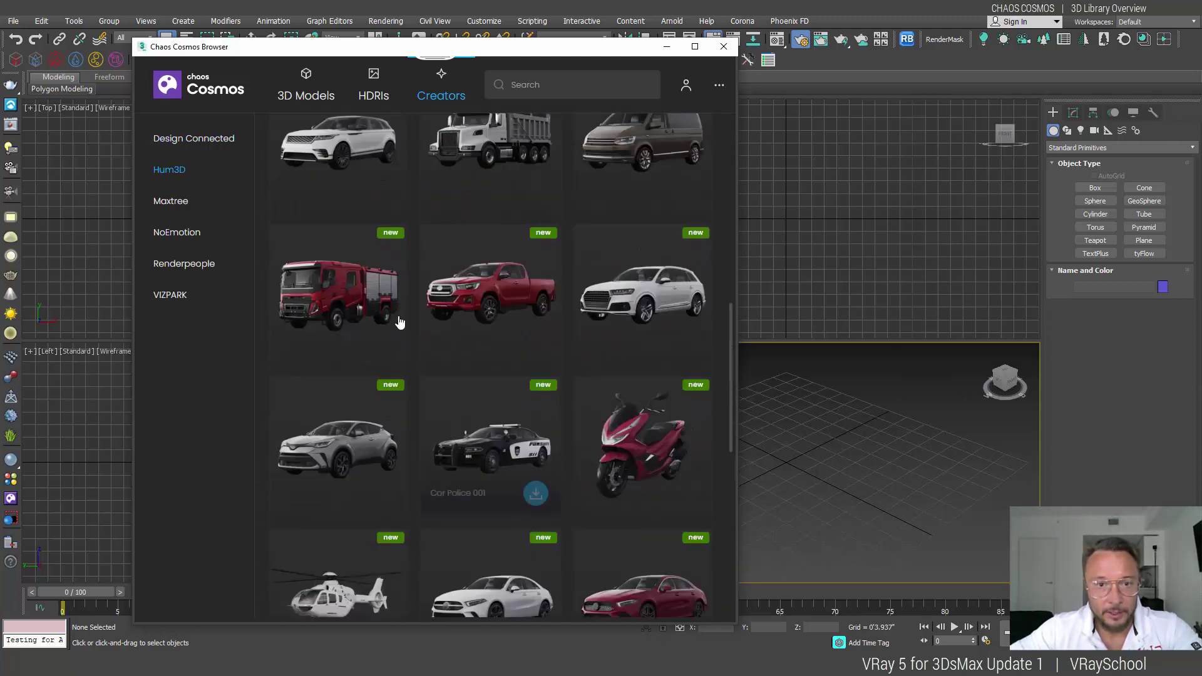
pyautogui.scroll(2, 499, 493)
pyautogui.scroll(2, 439, 350)
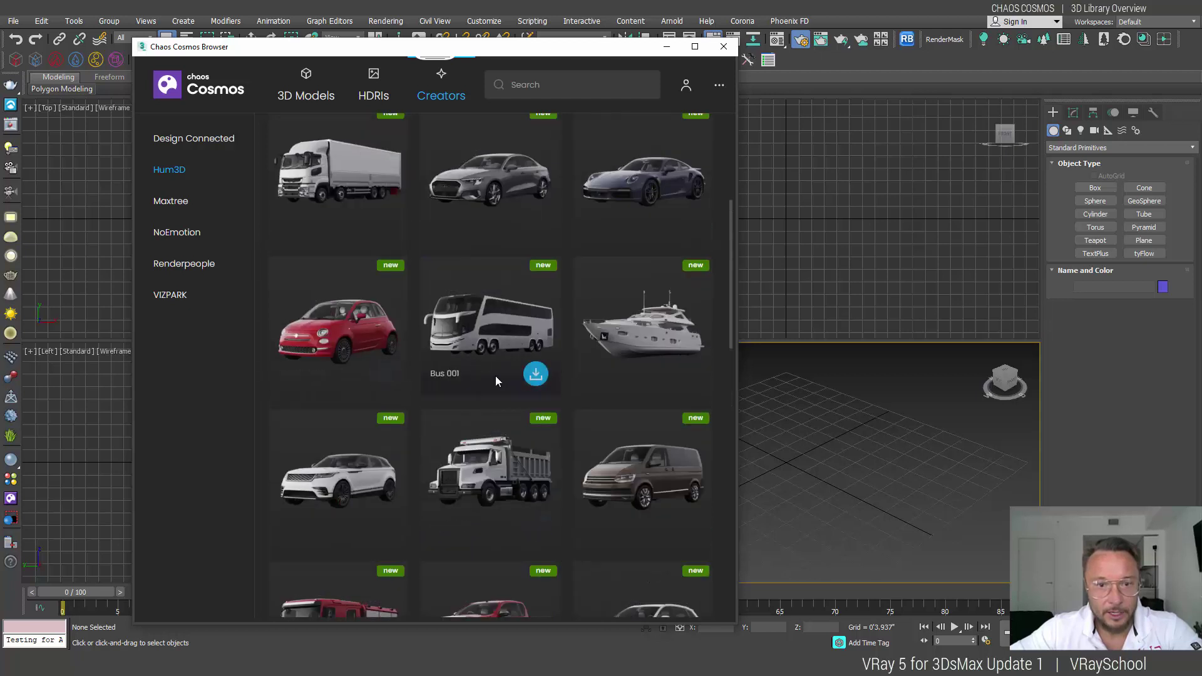
pyautogui.scroll(1, 267, 321)
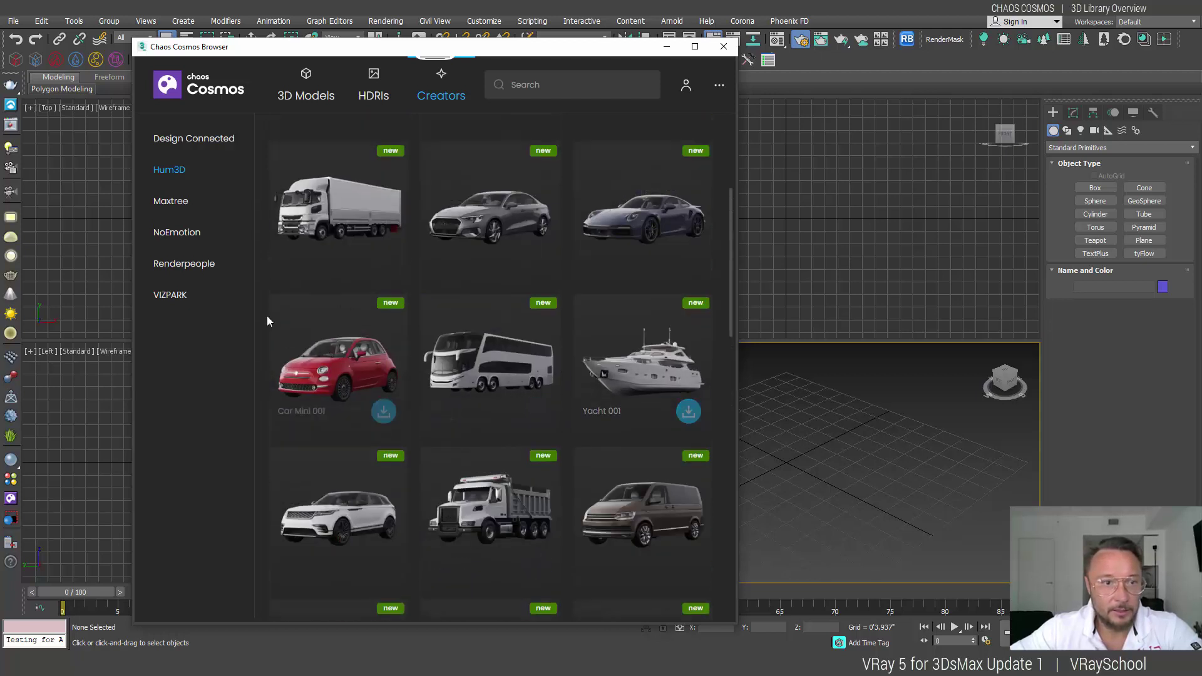
pyautogui.scroll(2, 267, 321)
# Browse the Maxtree collection of plant models.
pyautogui.click(188, 202)
pyautogui.scroll(-2, 604, 417)
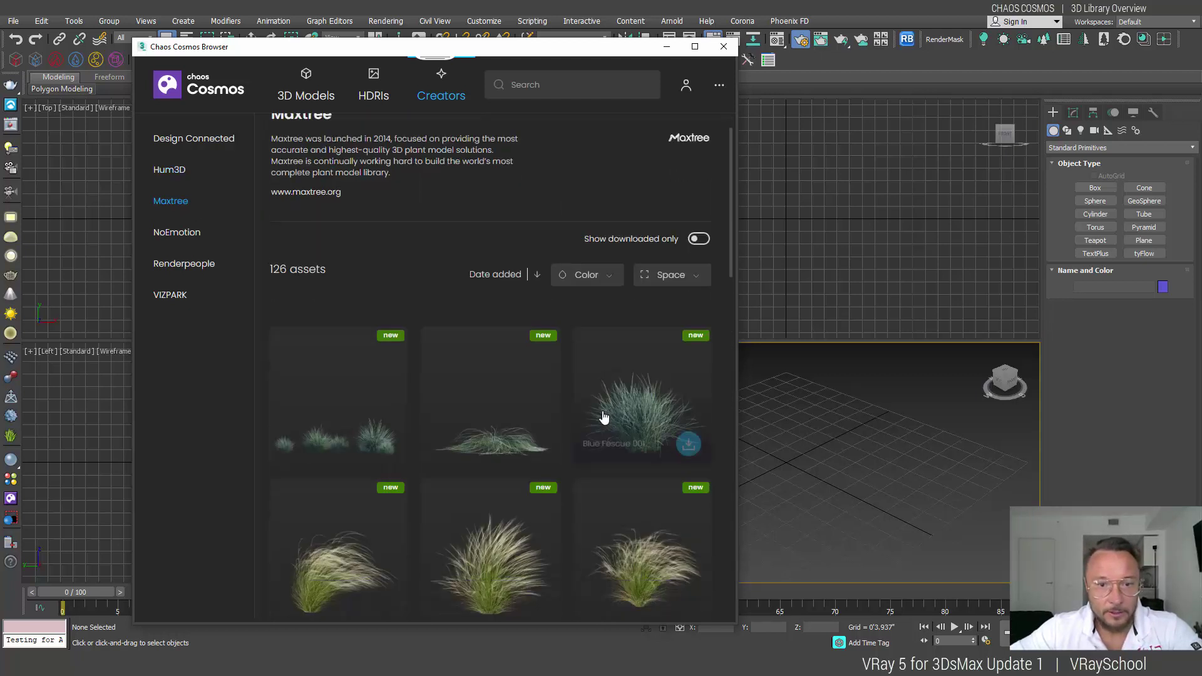
pyautogui.scroll(-5, 603, 415)
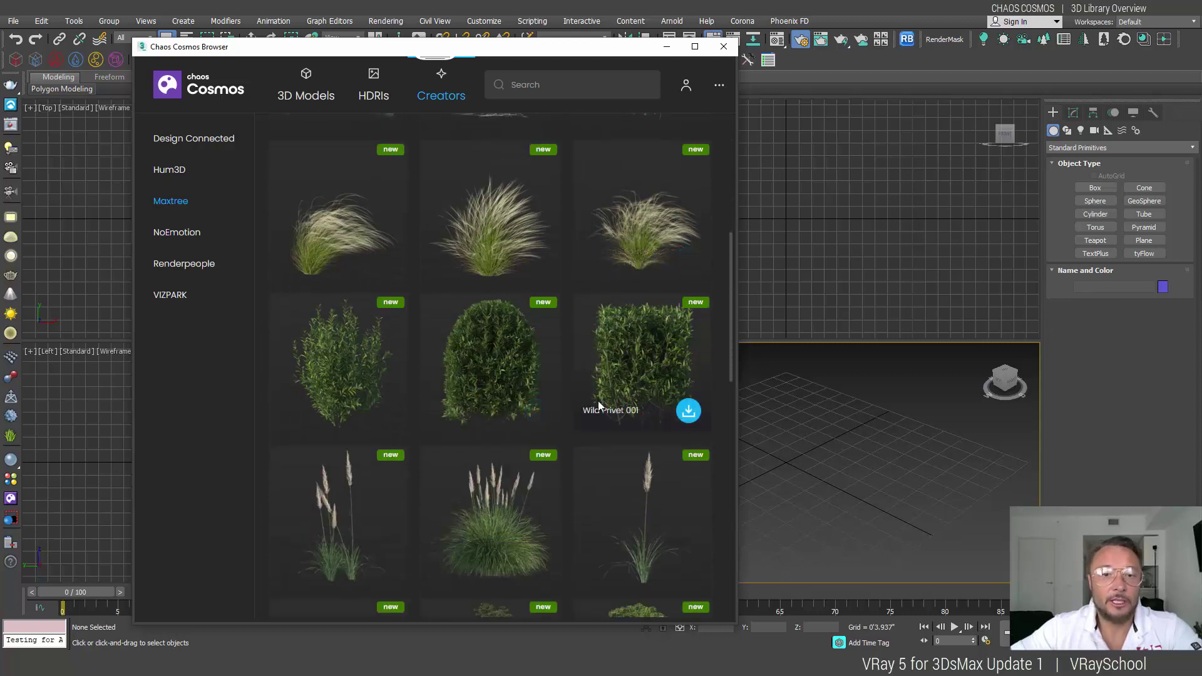
pyautogui.scroll(-3, 599, 406)
# Browse the NoEmotion HDR skies and the Renderpeople collection of scanned people.
pyautogui.click(166, 236)
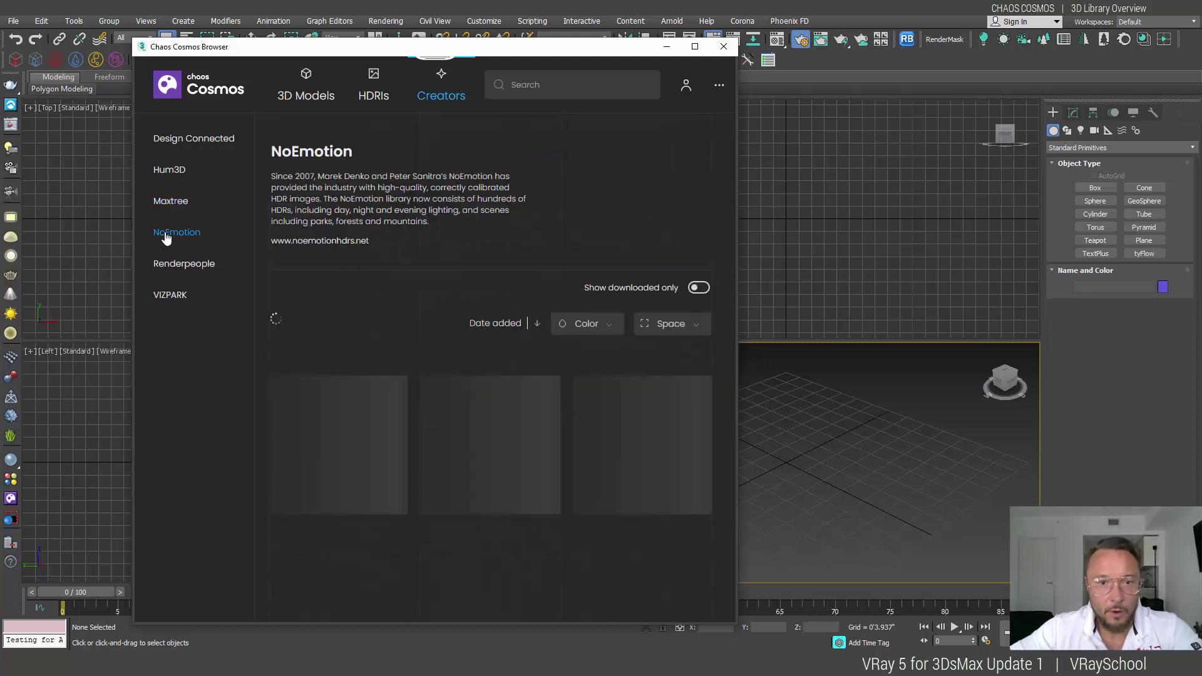
pyautogui.scroll(-3, 395, 368)
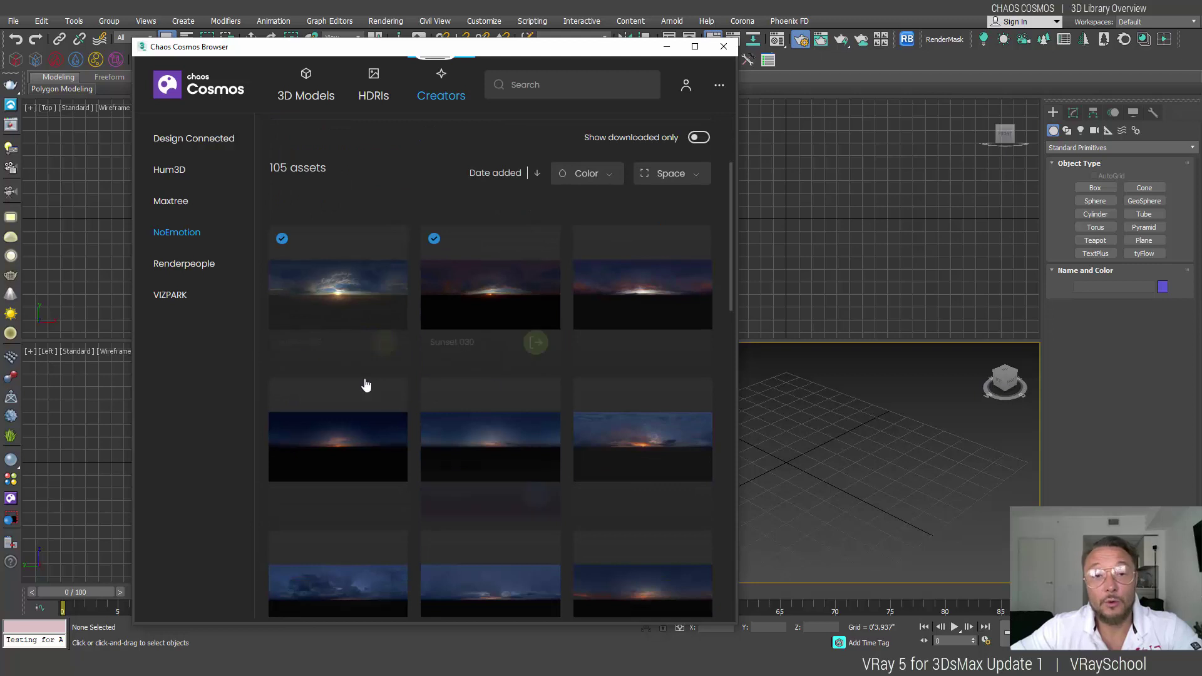
pyautogui.click(183, 265)
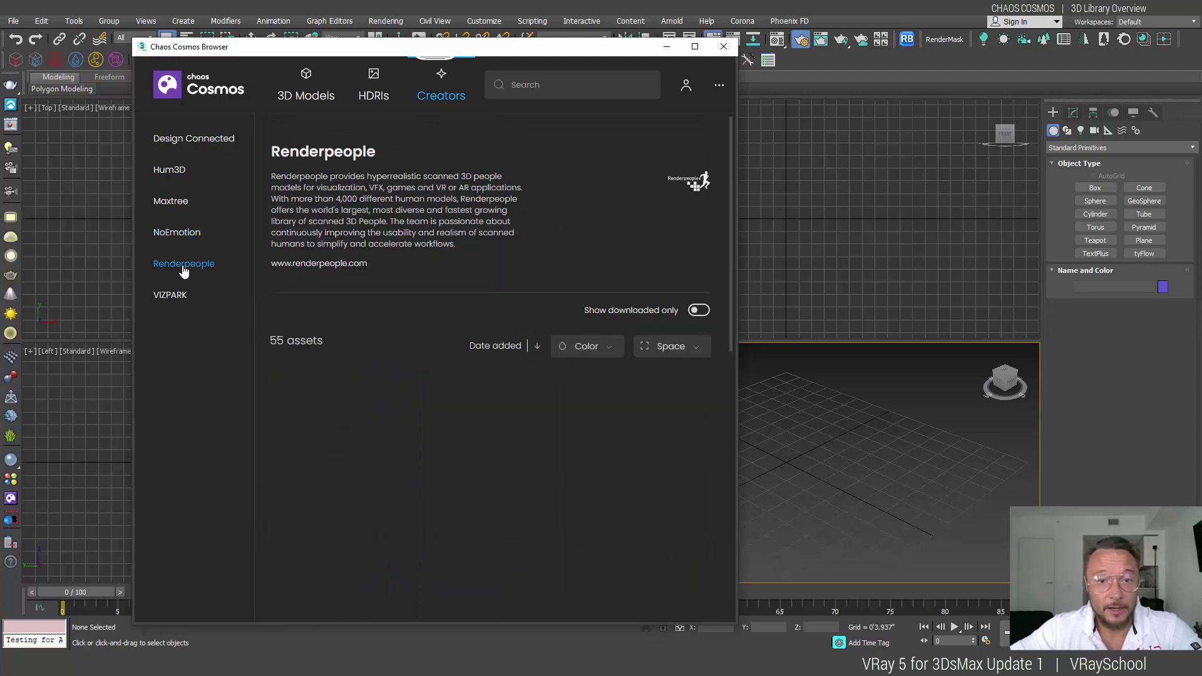
pyautogui.scroll(-7, 505, 333)
pyautogui.scroll(-5, 506, 342)
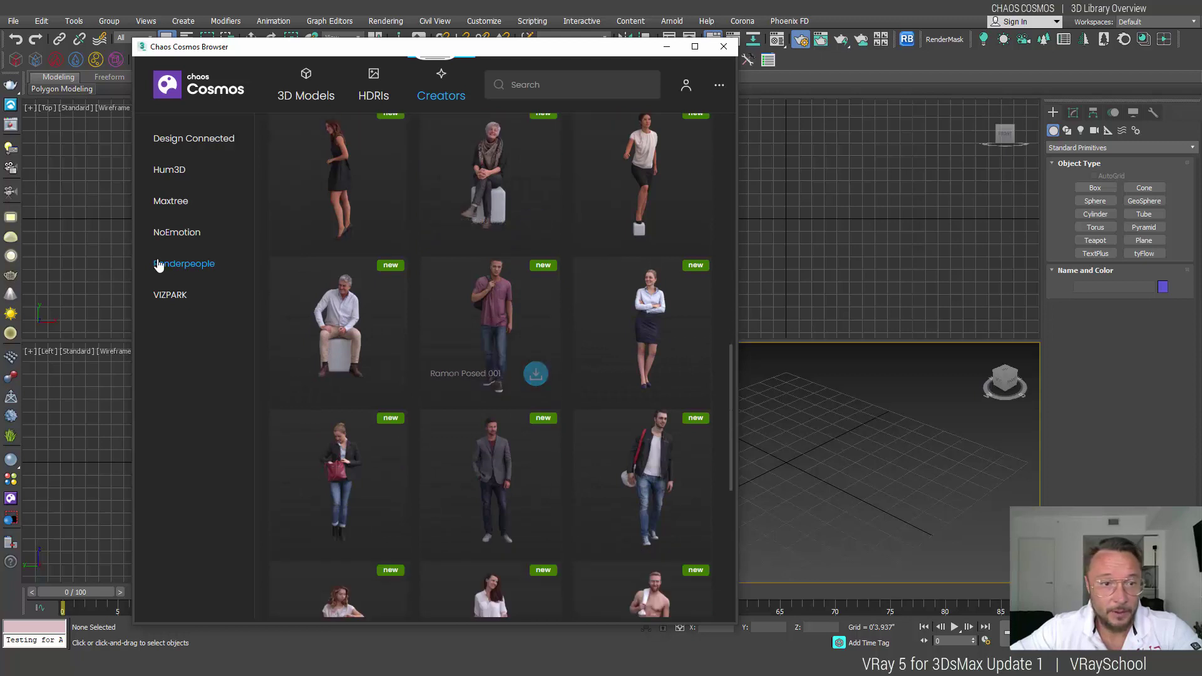
# Browse the VIZPARK collection of plants, trees and fruit among the Cosmos creators.
pyautogui.click(169, 299)
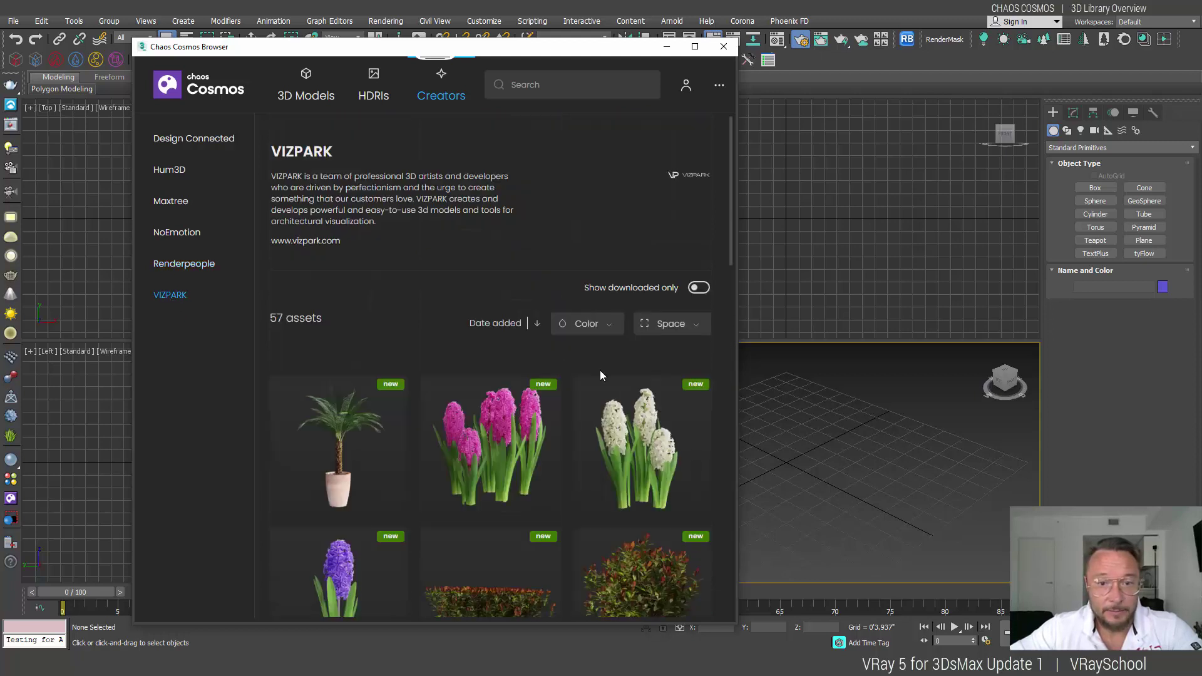
pyautogui.scroll(-3, 599, 371)
pyautogui.scroll(-8, 368, 326)
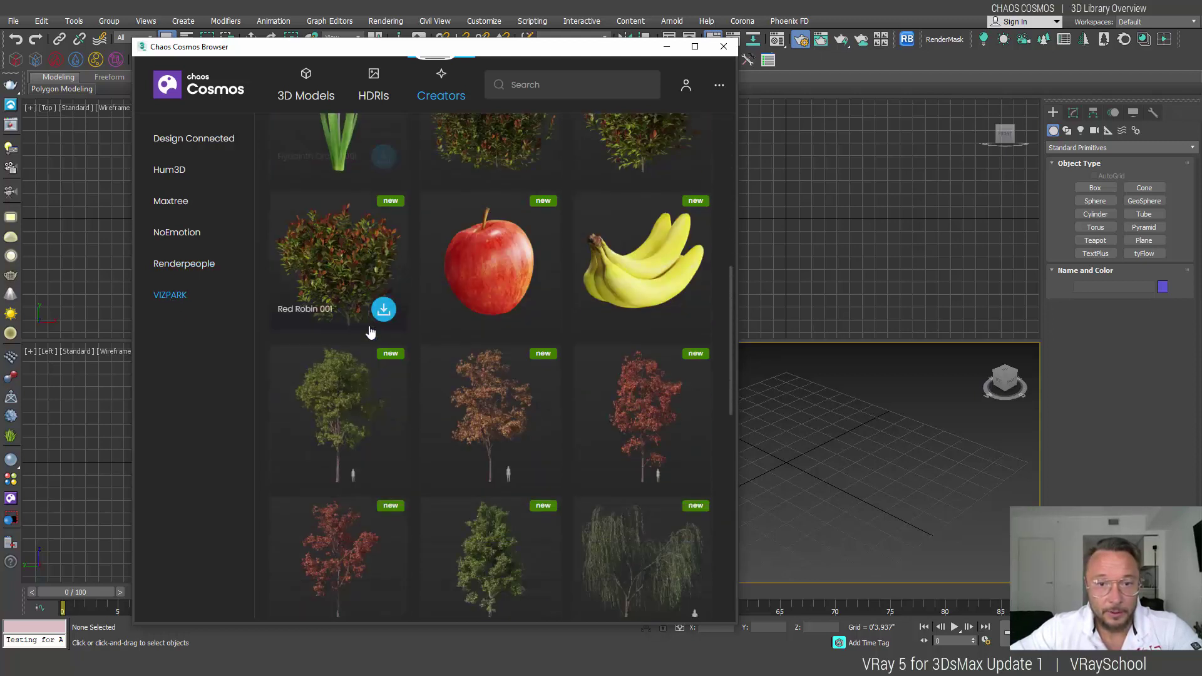
pyautogui.scroll(-6, 370, 331)
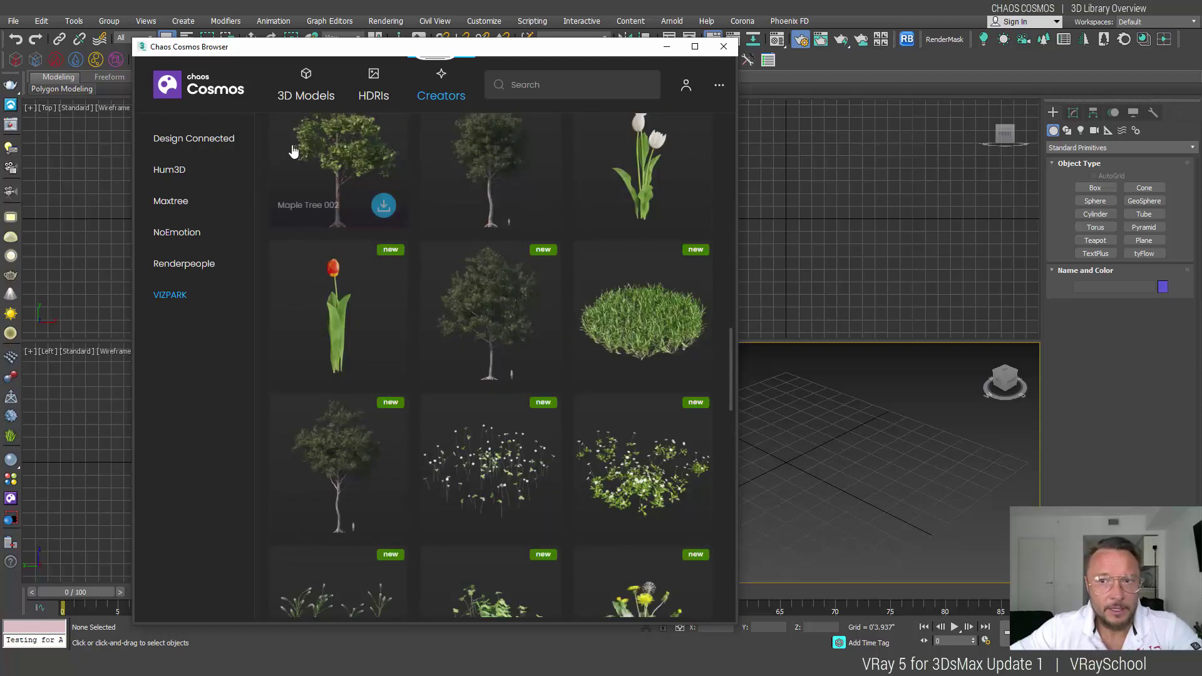
# Move the Cosmos Browser window lower and look through the Design Connected collection of decor and household models again.
pyautogui.moveTo(328, 44); pyautogui.dragTo(364, 108)
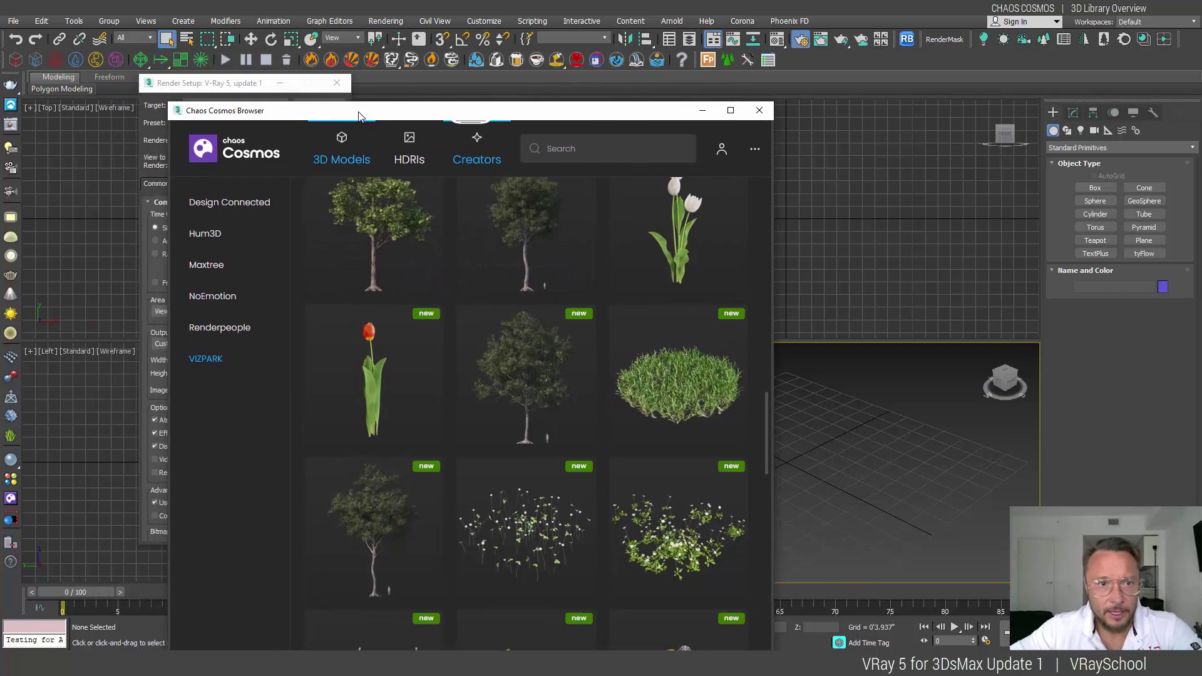
pyautogui.click(220, 210)
pyautogui.scroll(-10, 597, 372)
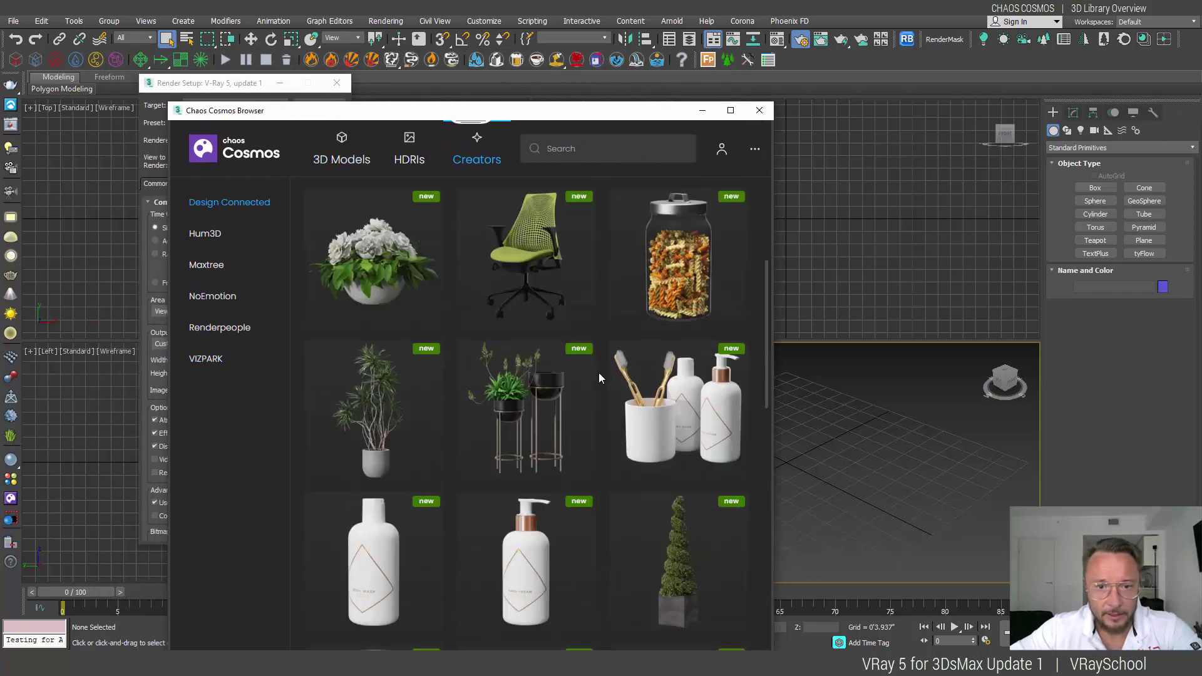
pyautogui.scroll(-10, 571, 373)
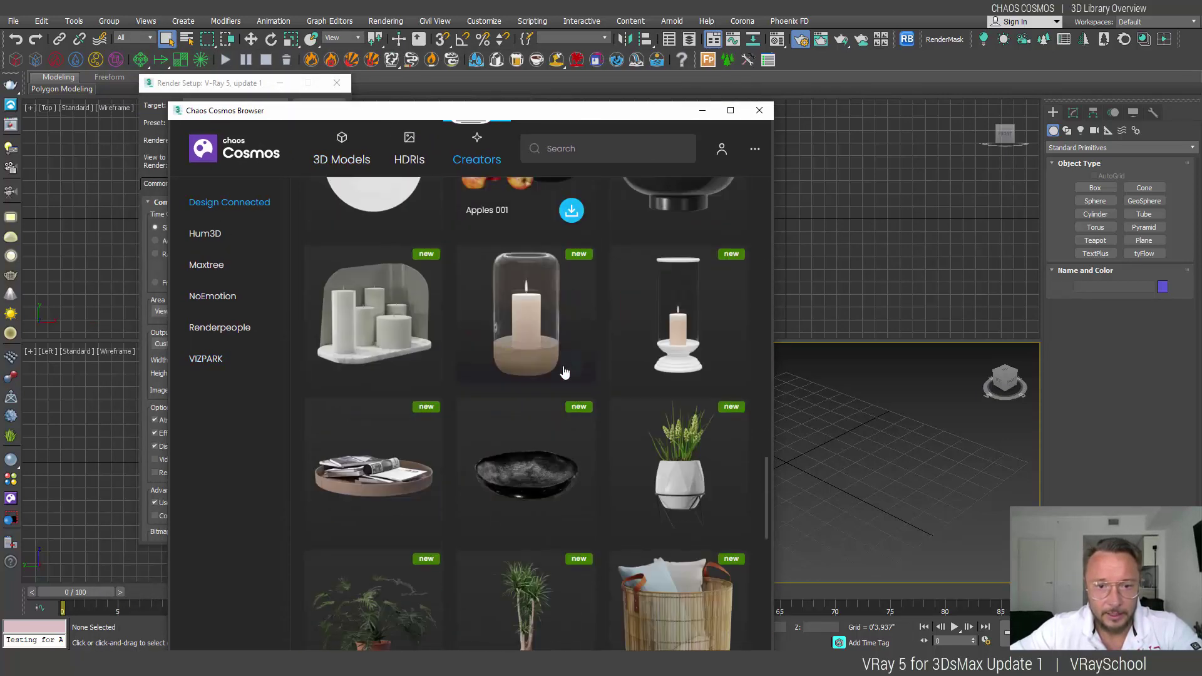
pyautogui.scroll(-10, 594, 476)
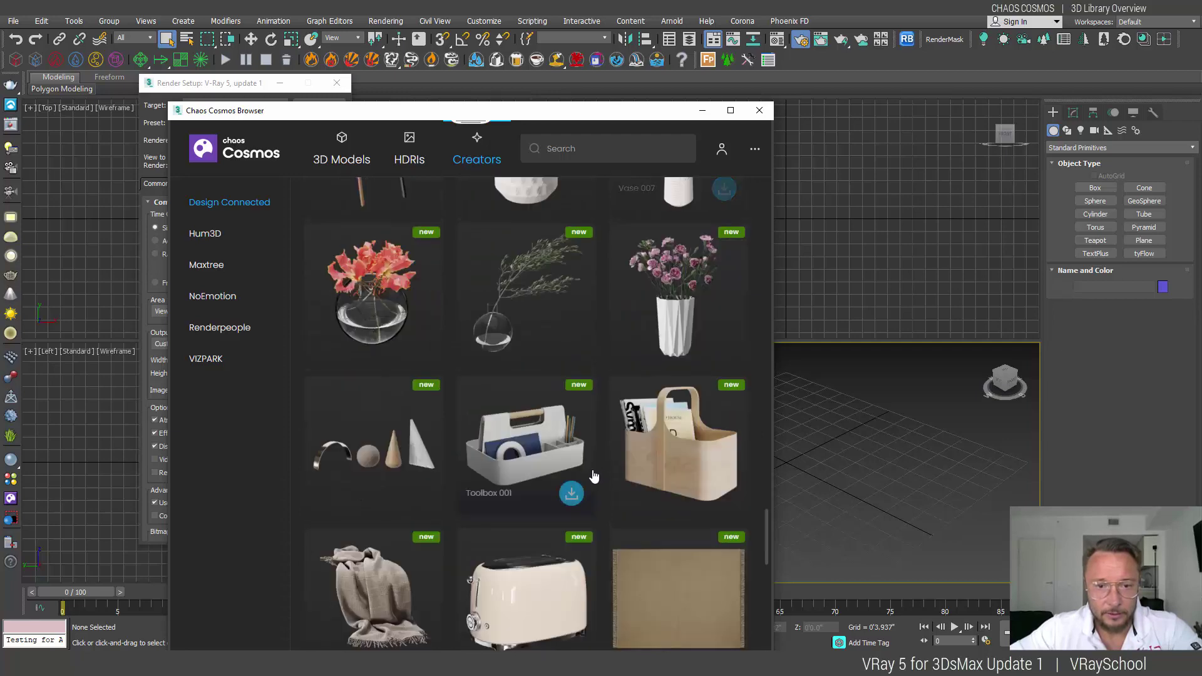
pyautogui.scroll(-8, 594, 476)
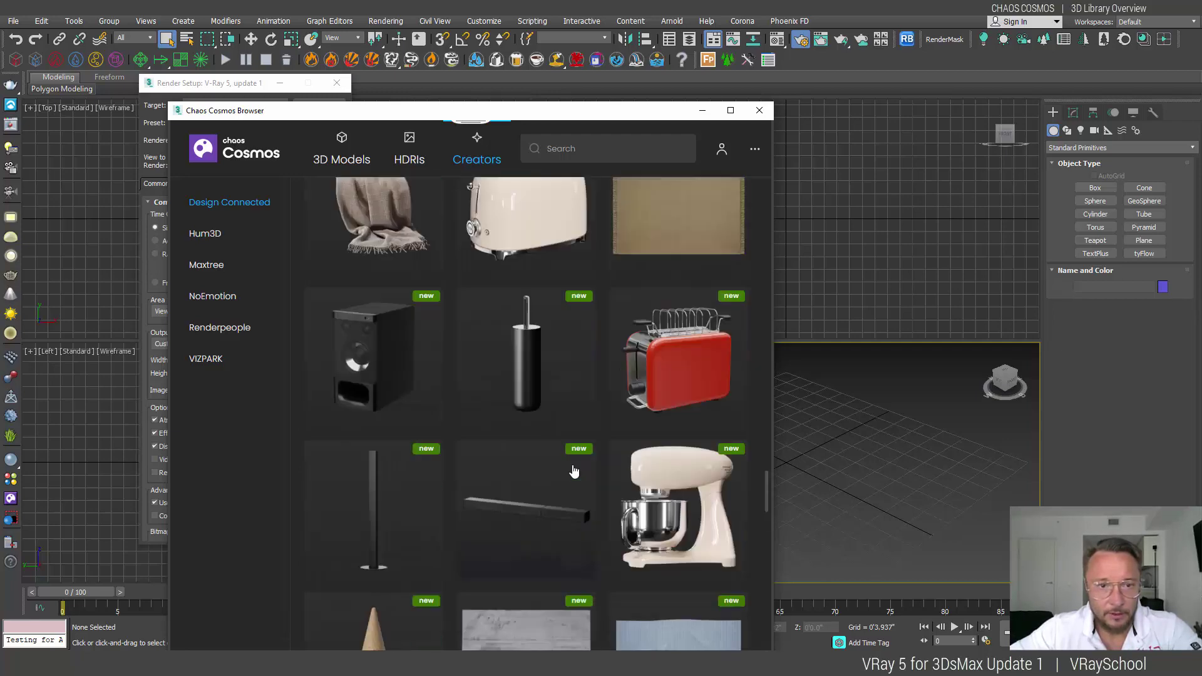
pyautogui.scroll(2, 401, 301)
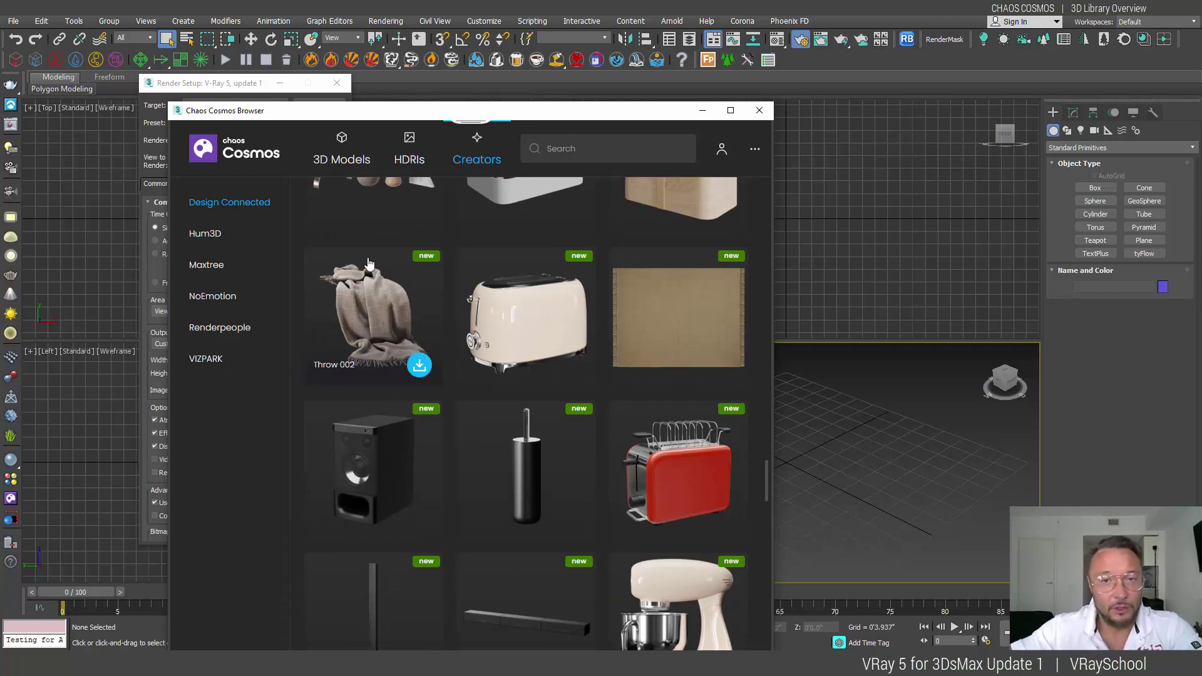
pyautogui.scroll(-12, 482, 345)
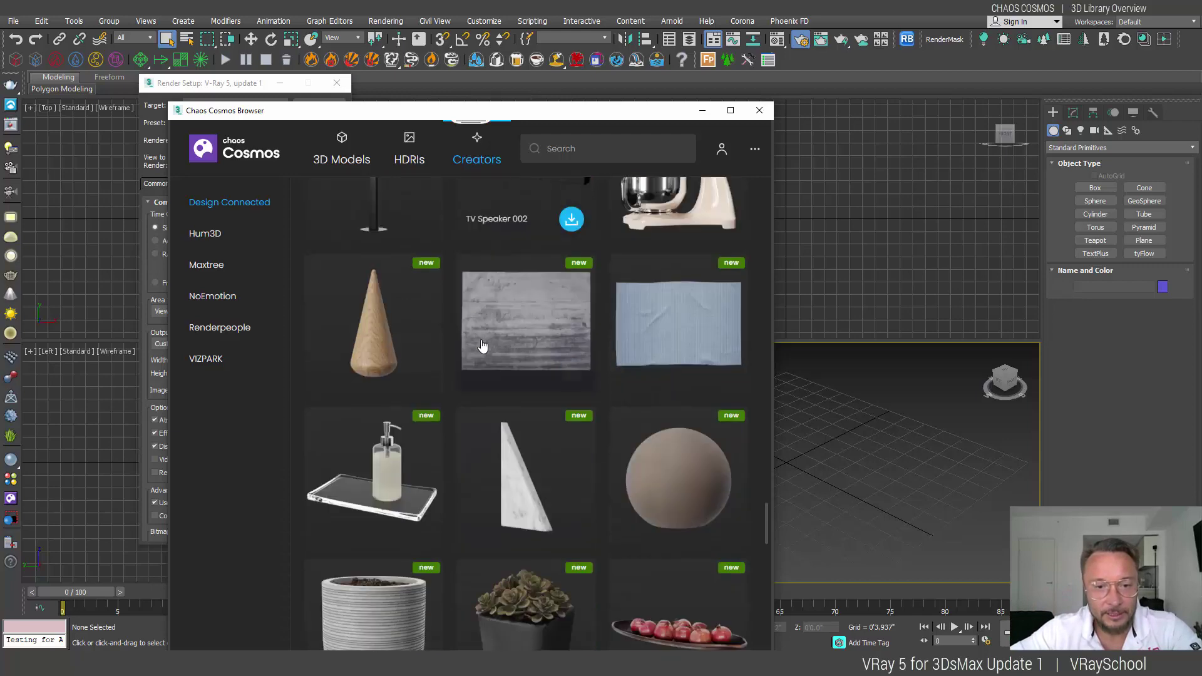
pyautogui.scroll(-7, 651, 444)
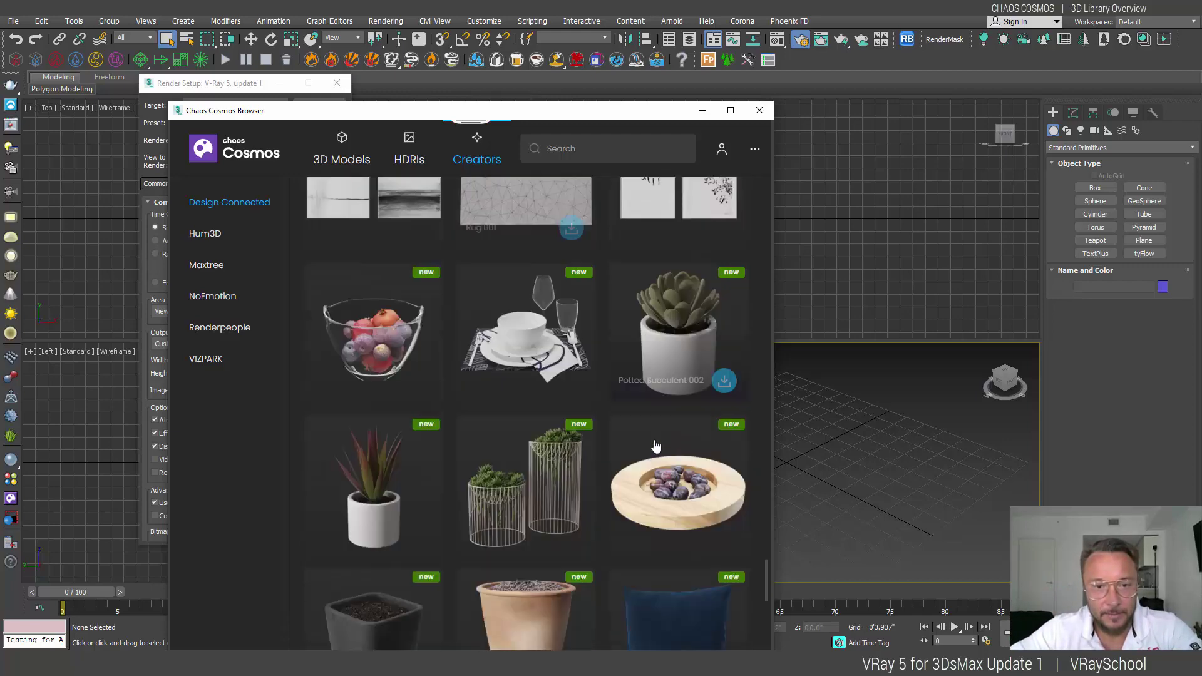
pyautogui.scroll(-5, 652, 446)
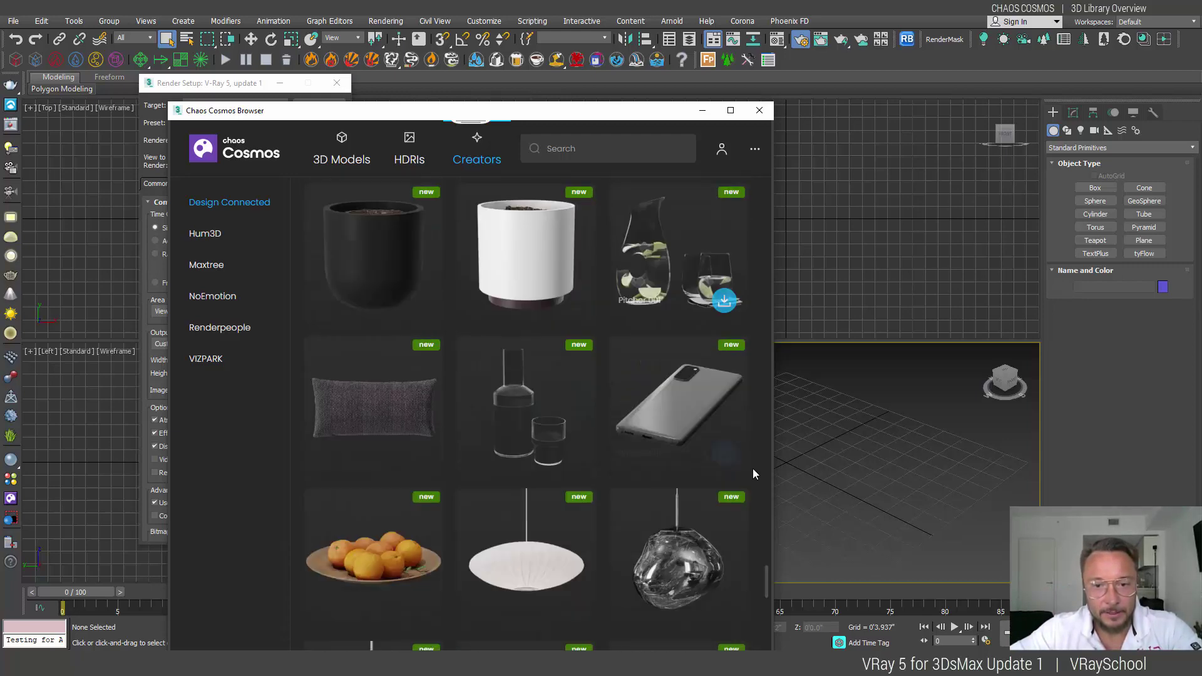
pyautogui.scroll(-10, 650, 426)
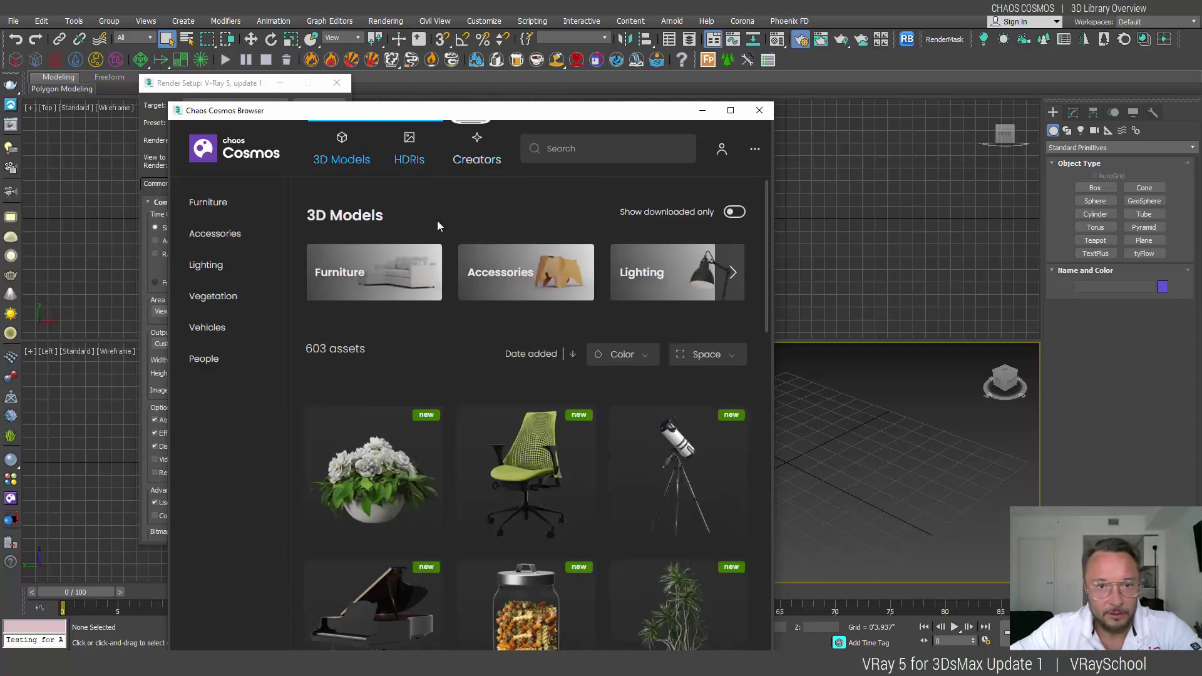
# Browse the Furniture category of the 3D Models library for a lounge chair.
pyautogui.click(382, 294)
pyautogui.scroll(-8, 604, 499)
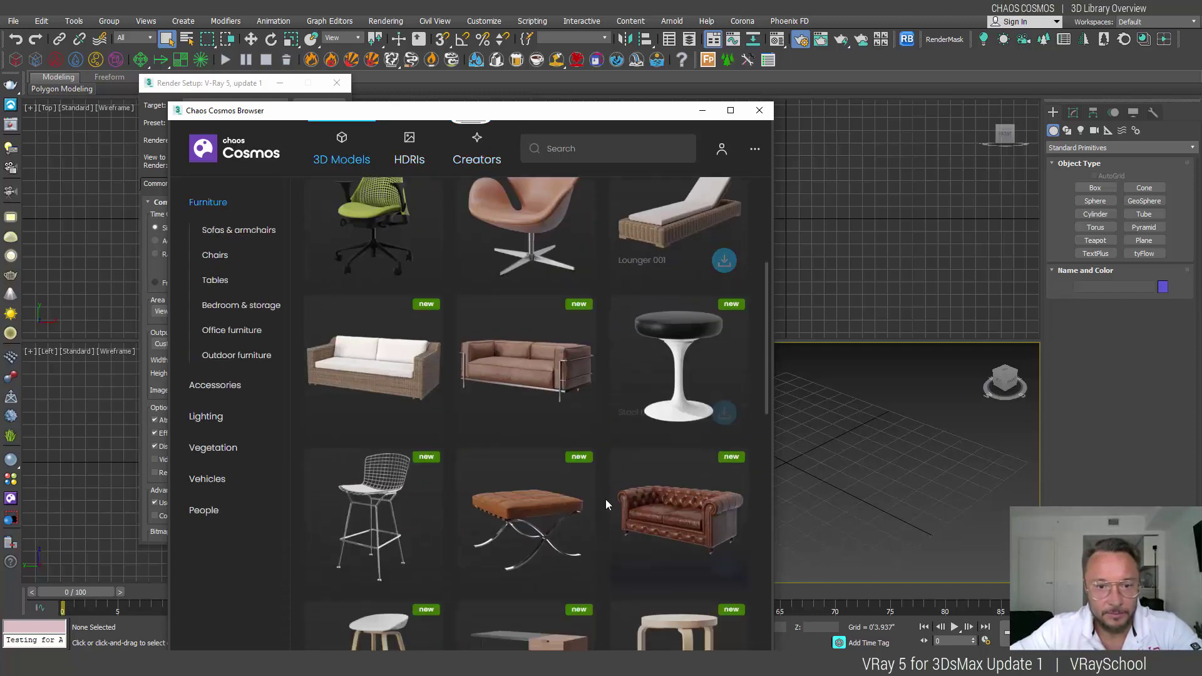
pyautogui.scroll(-20, 594, 498)
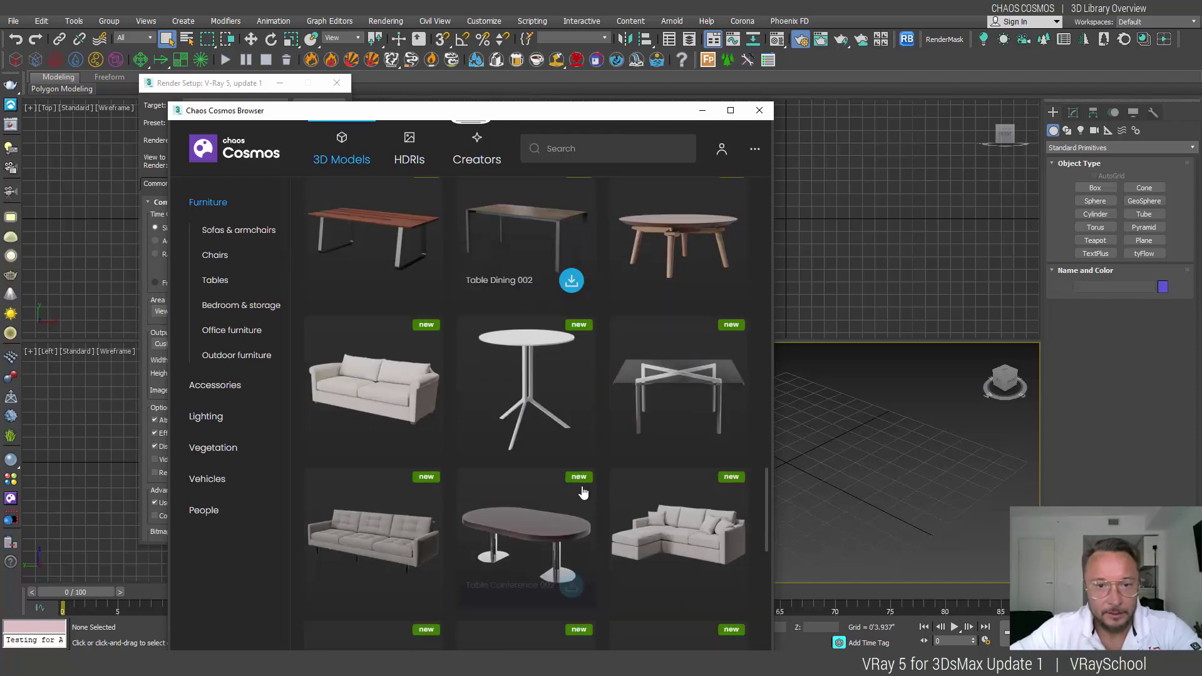
pyautogui.scroll(-10, 578, 485)
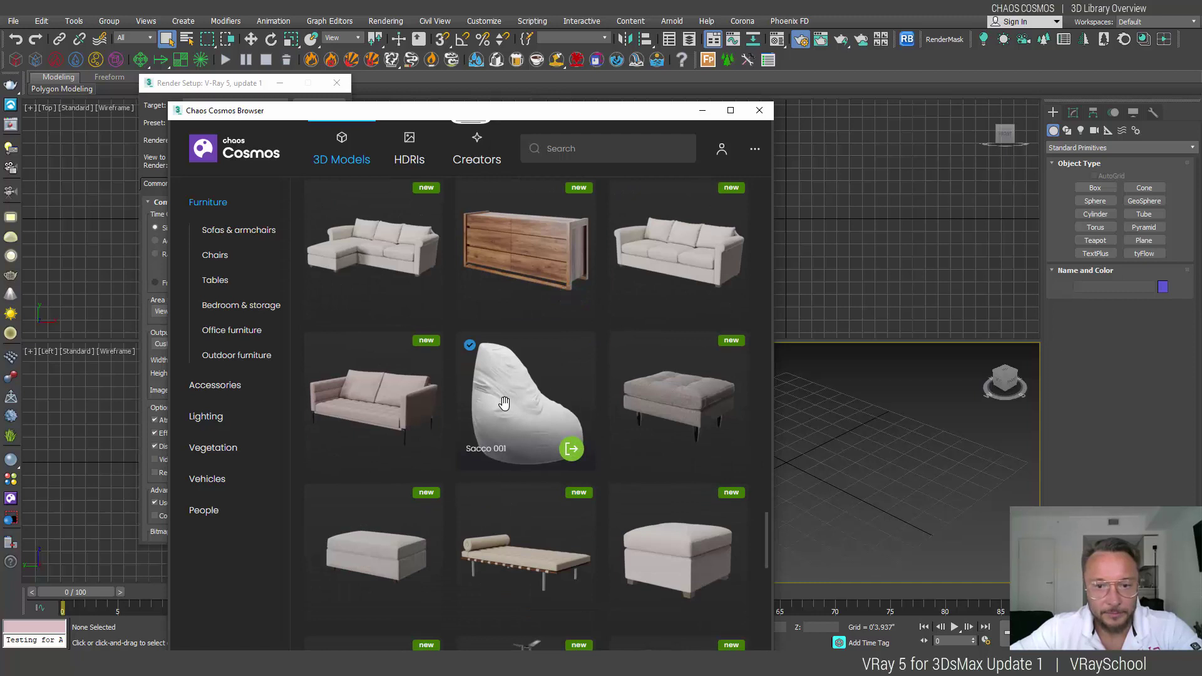
pyautogui.scroll(-1, 505, 404)
pyautogui.scroll(-5, 566, 406)
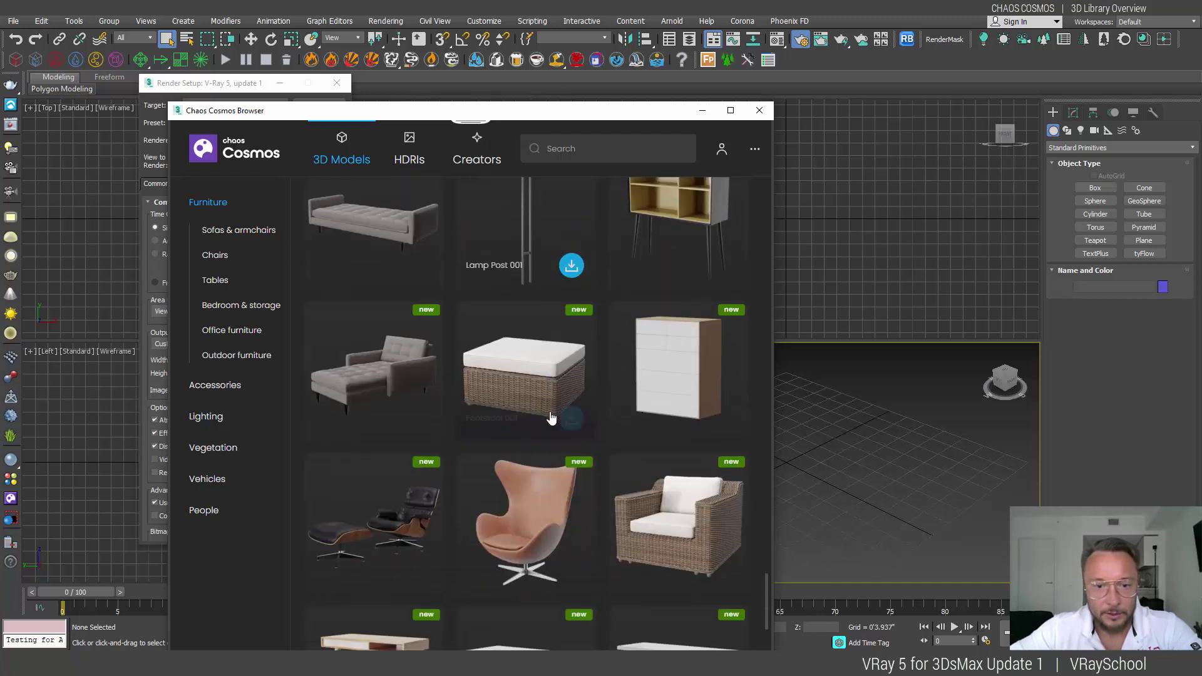
pyautogui.scroll(-1, 550, 416)
pyautogui.scroll(-1, 538, 424)
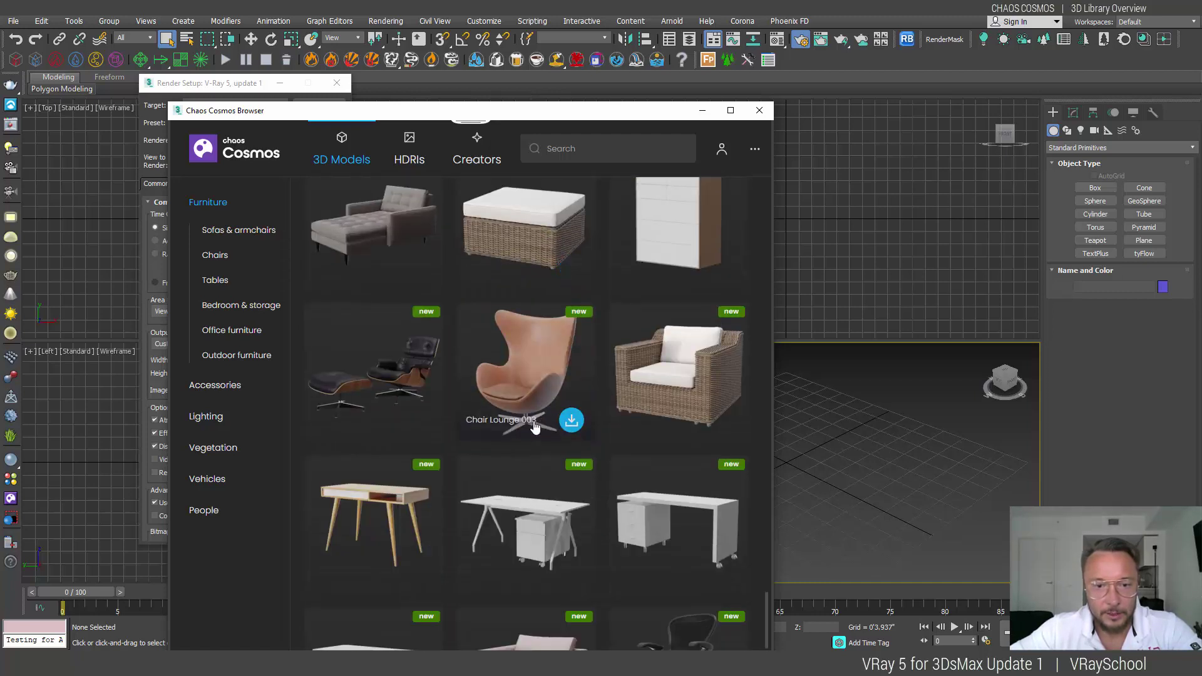
# Download the Chair Lounge 003 asset in brown leather, import it into the scene, and move the browser aside.
pyautogui.click(571, 422)
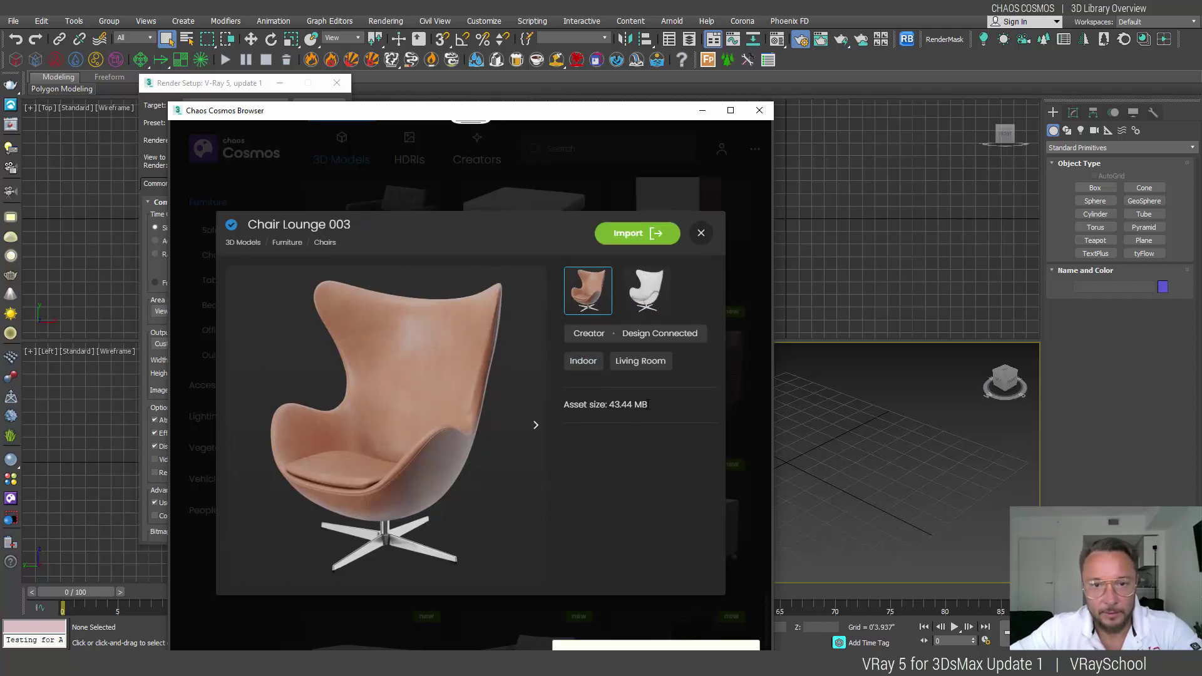
pyautogui.moveTo(560, 116); pyautogui.dragTo(437, 101)
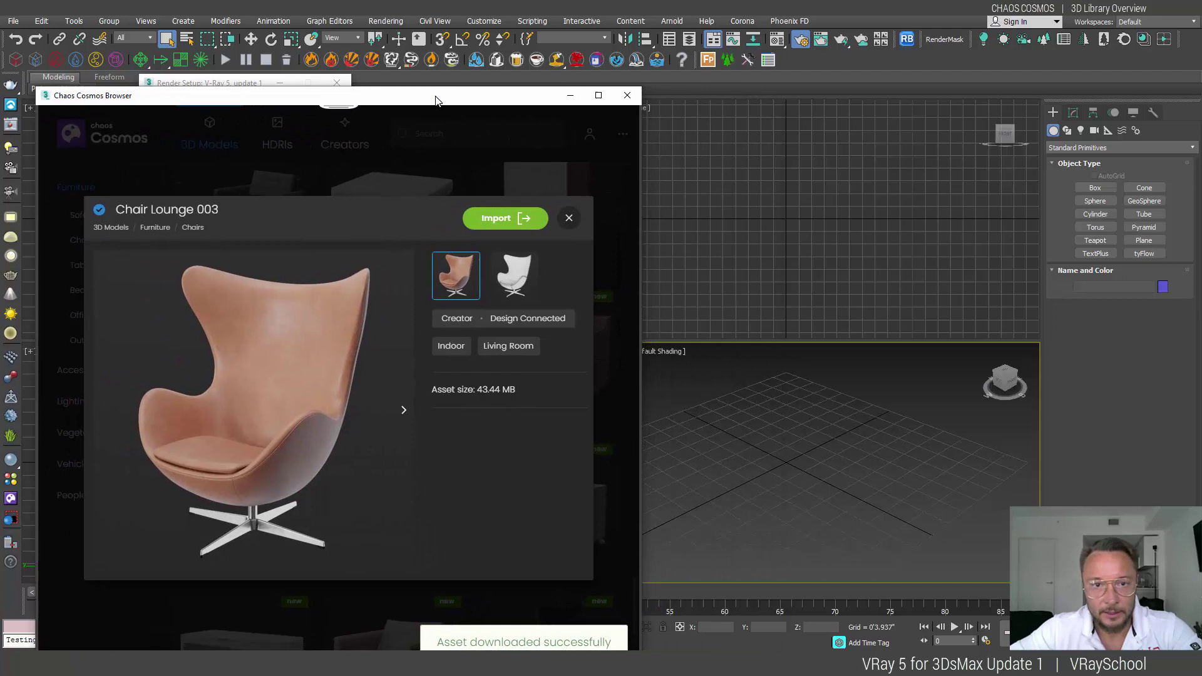
pyautogui.click(509, 219)
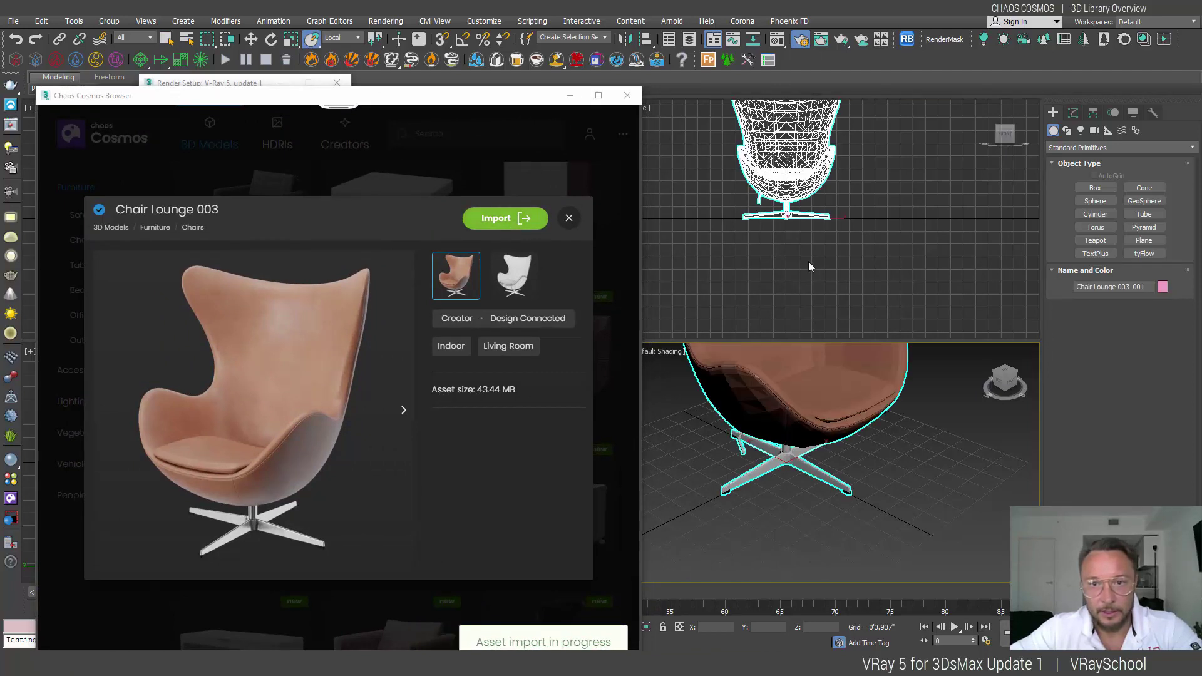
pyautogui.moveTo(553, 89); pyautogui.dragTo(471, 95)
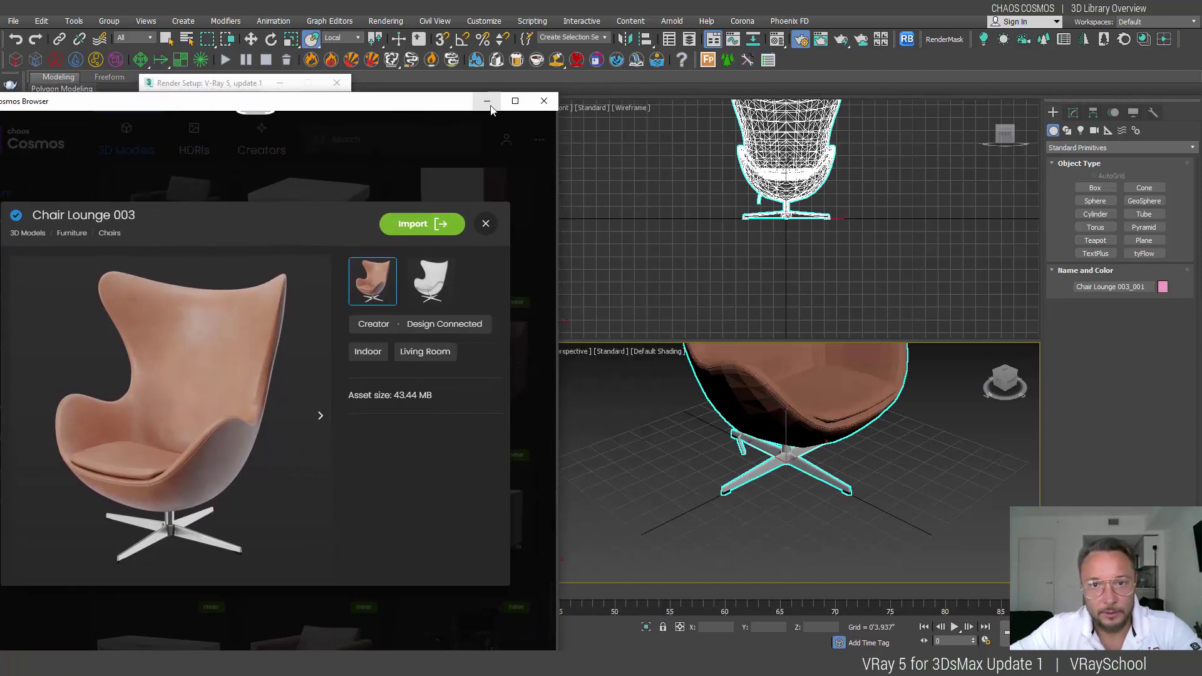
# Select the imported lounge chair and change its VRayProxy display mode to a denser viewport mesh.
pyautogui.click(917, 455)
pyautogui.moveTo(915, 451); pyautogui.dragTo(891, 480, button='middle')
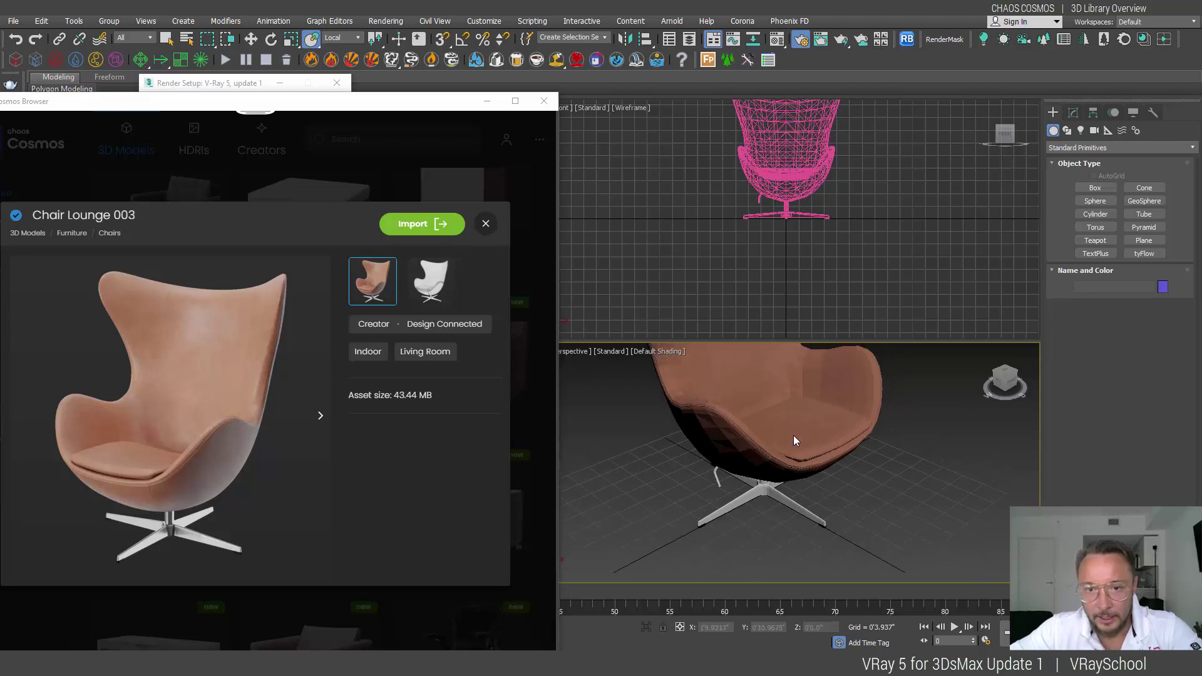
pyautogui.moveTo(478, 112); pyautogui.dragTo(478, 125)
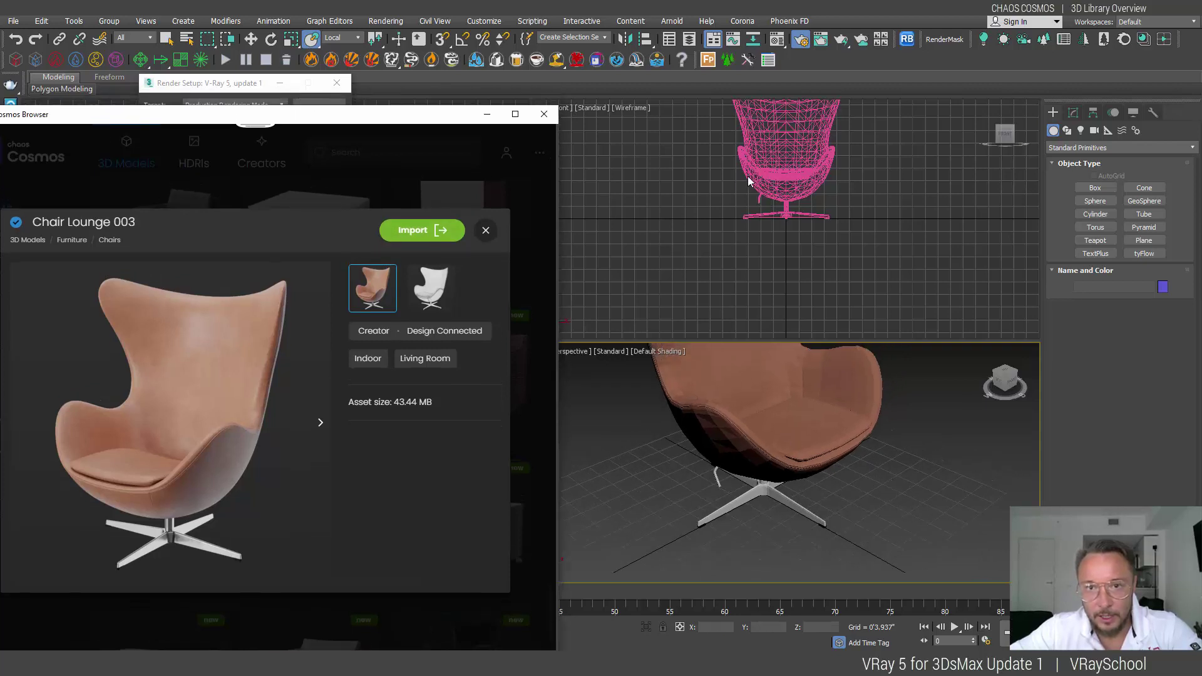
pyautogui.scroll(-4, 701, 253)
pyautogui.click(787, 229)
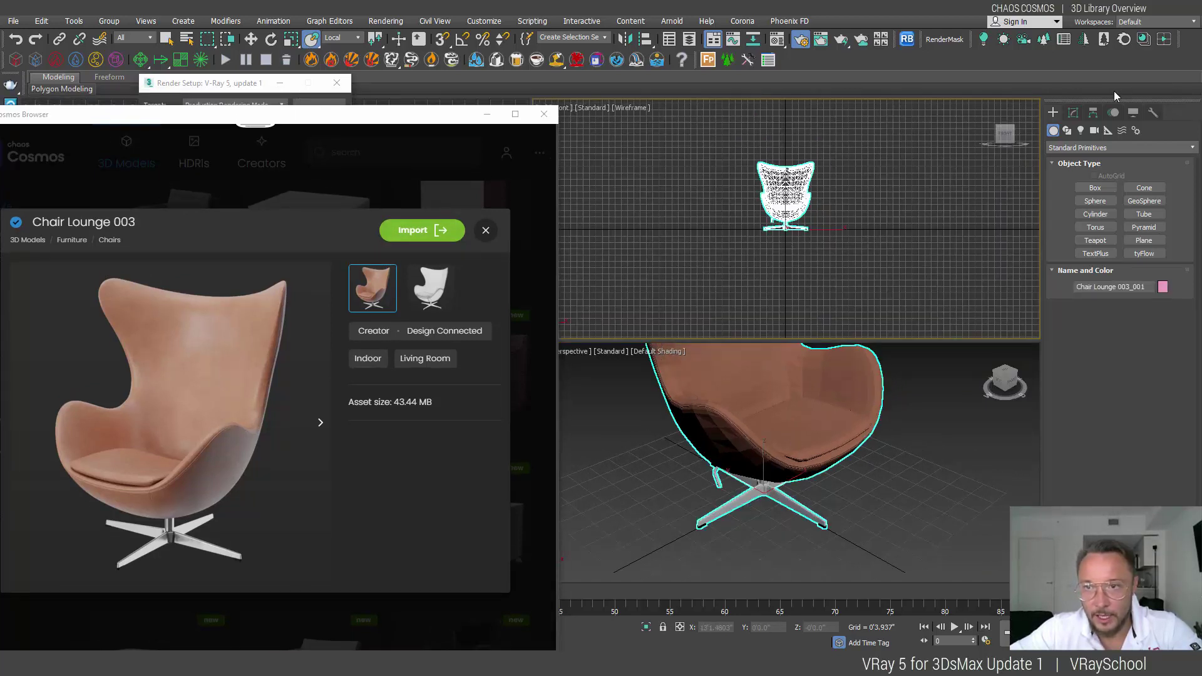
pyautogui.click(1074, 112)
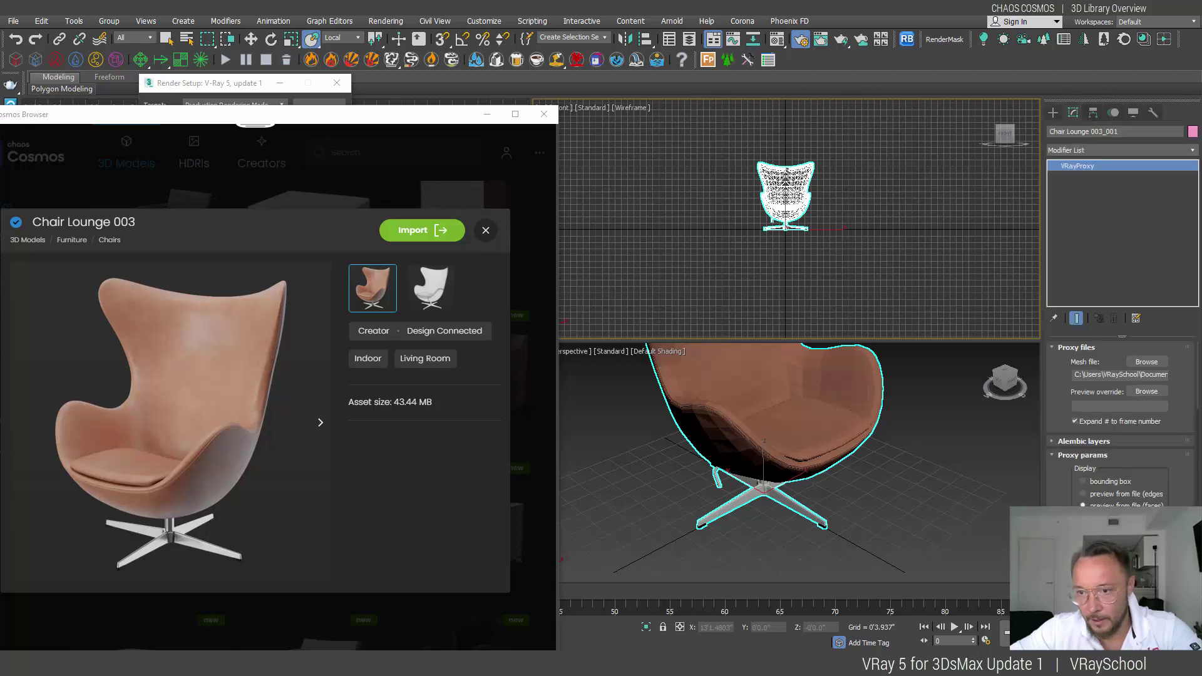
pyautogui.click(1084, 531)
pyautogui.click(923, 451)
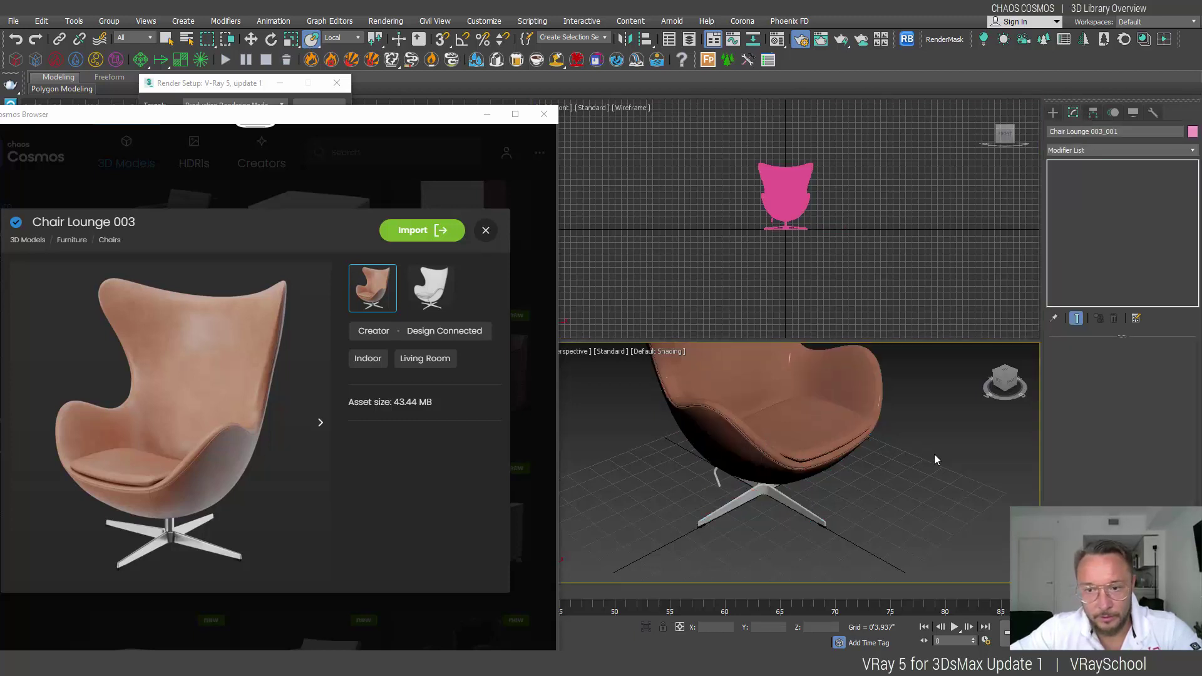
# Maximize the Perspective viewport on the chair, shift the Cosmos Browser out of the way, and close the Render Setup window.
pyautogui.hotkey('alt', 'w')
pyautogui.scroll(3, 923, 451)
pyautogui.moveTo(433, 114); pyautogui.dragTo(133, 248)
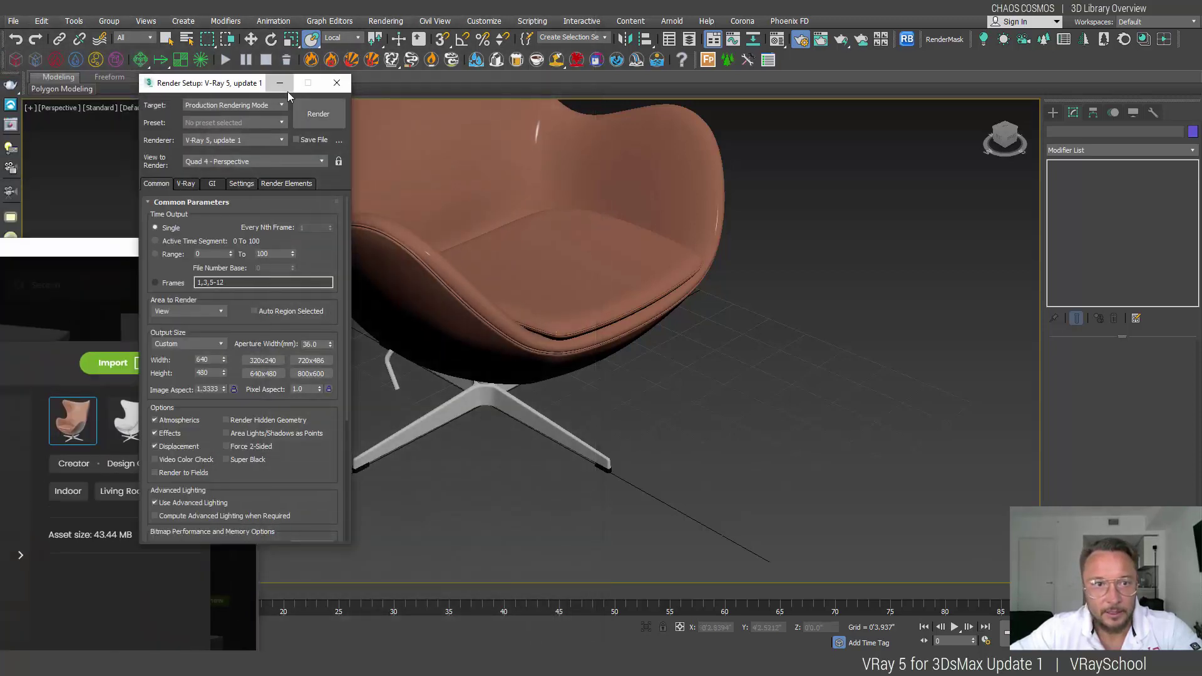
pyautogui.click(337, 83)
# Examine the lounge chair's shape and leather surface up close and as a whole in Perspective, and select it.
pyautogui.scroll(4, 776, 256)
pyautogui.rightClick(794, 361)
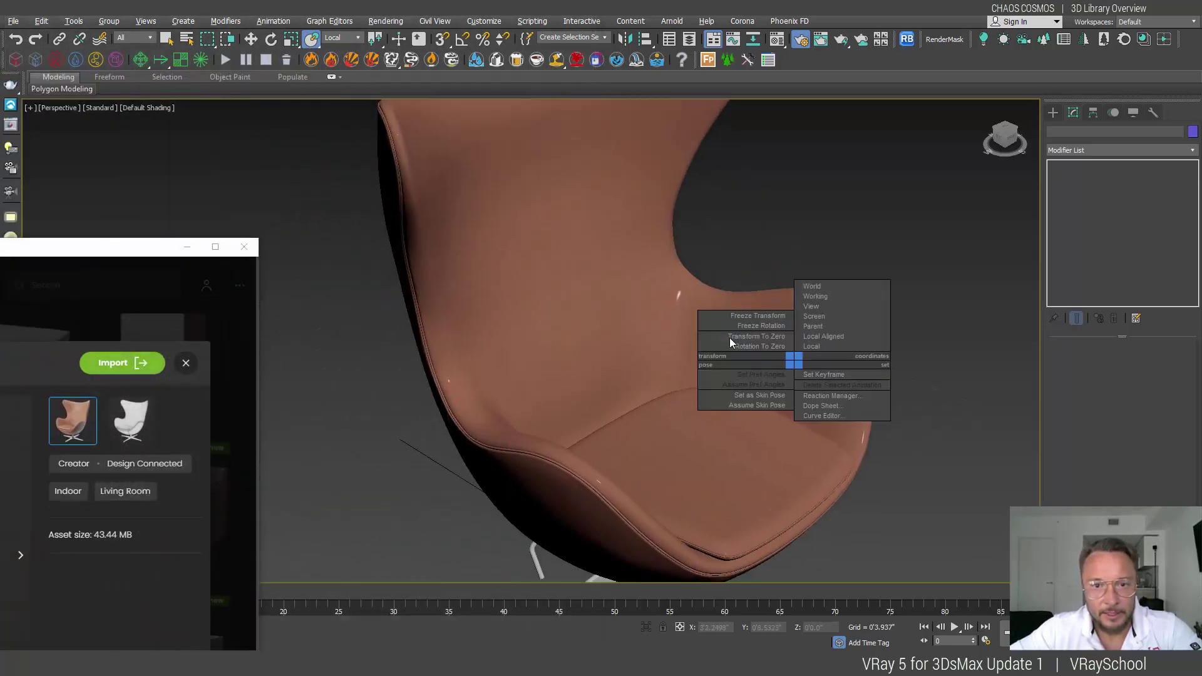
pyautogui.click(709, 227)
pyautogui.moveTo(831, 256); pyautogui.dragTo(784, 242, button='middle')
pyautogui.scroll(-6, 783, 243)
pyautogui.scroll(3, 757, 245)
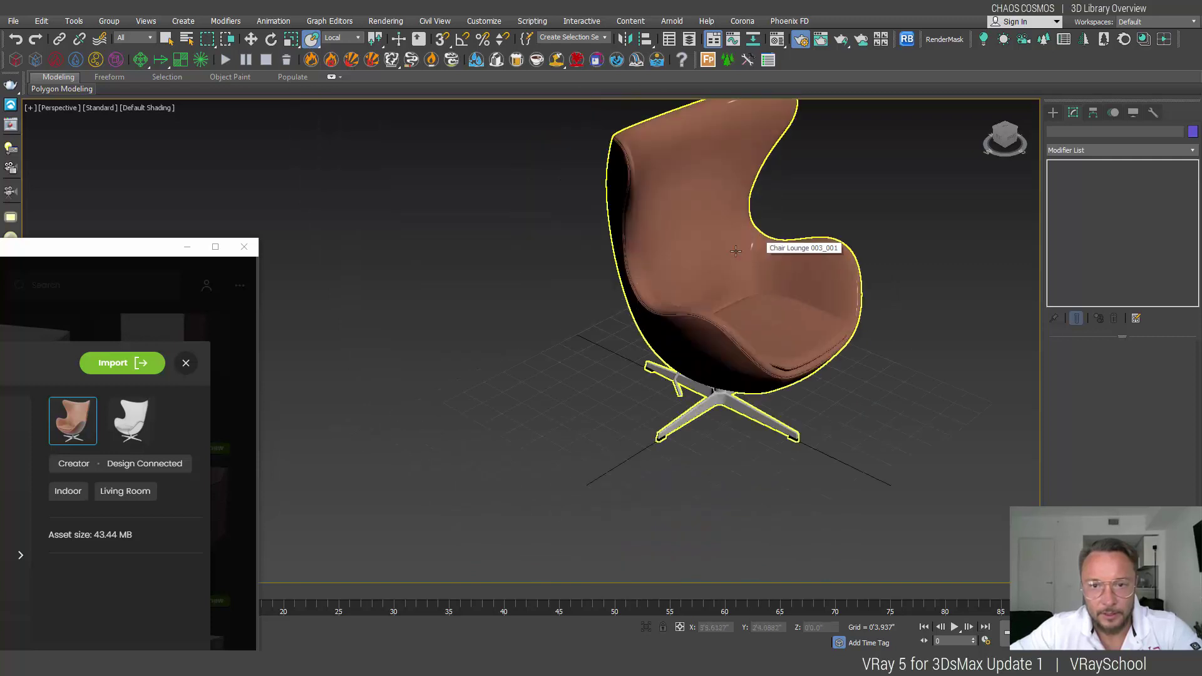
pyautogui.click(736, 251)
pyautogui.rightClick(778, 289)
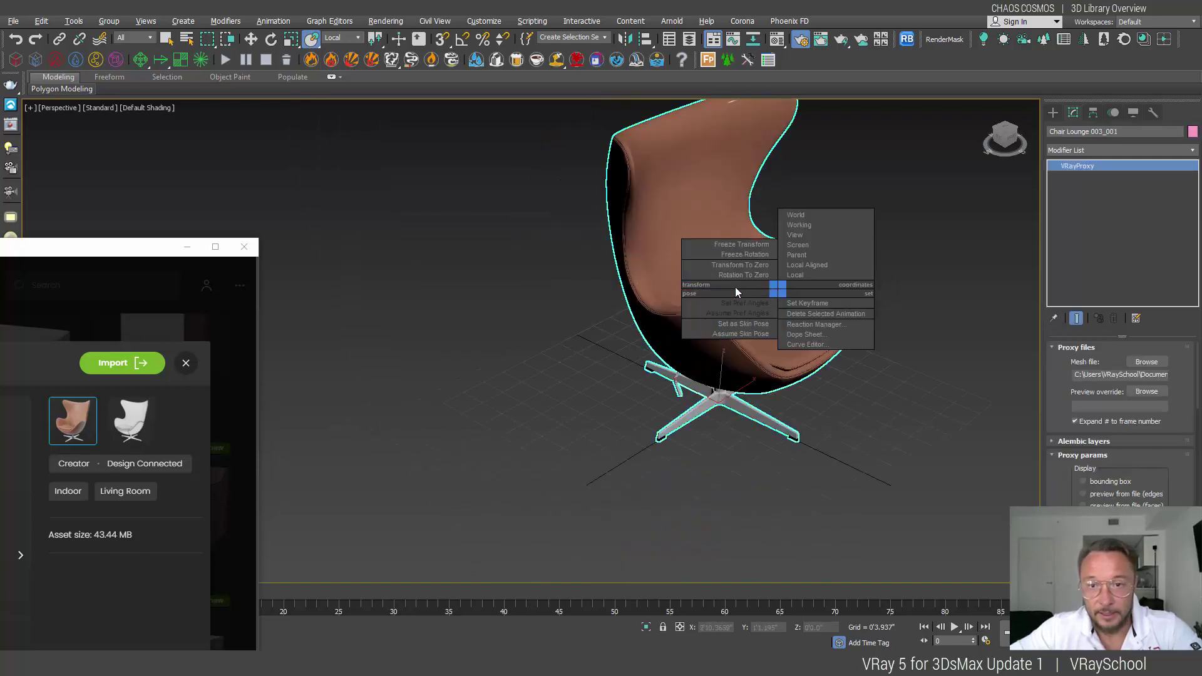
pyautogui.click(988, 288)
pyautogui.moveTo(929, 267); pyautogui.dragTo(882, 296, button='middle')
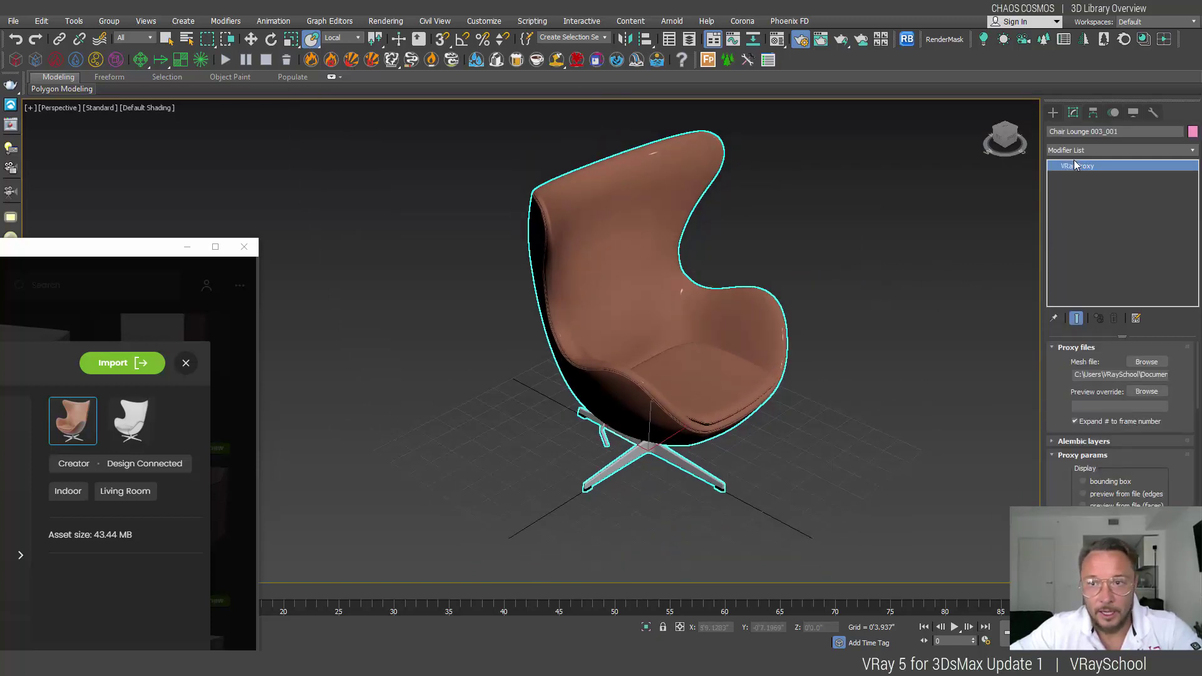
# Create a ChamferCyl centered under the chair in the Top view, with radius about 5'11.5", height about 1'9.8" and fillet about 0'4.1".
pyautogui.click(1055, 112)
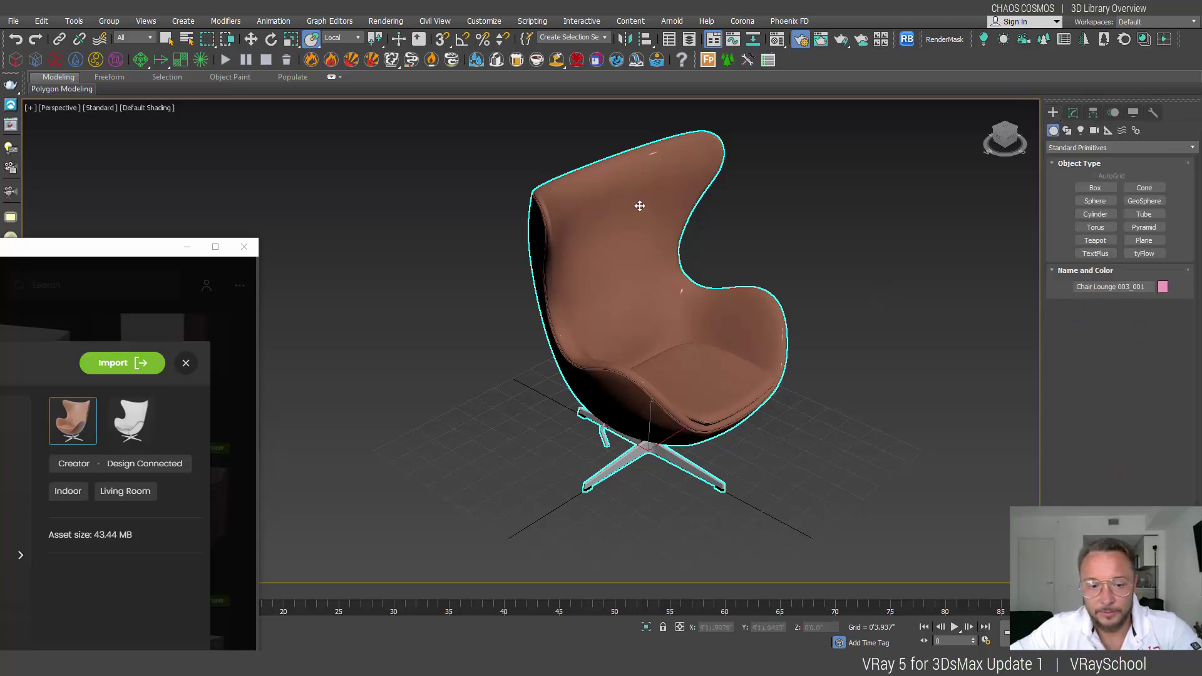
pyautogui.press('t')
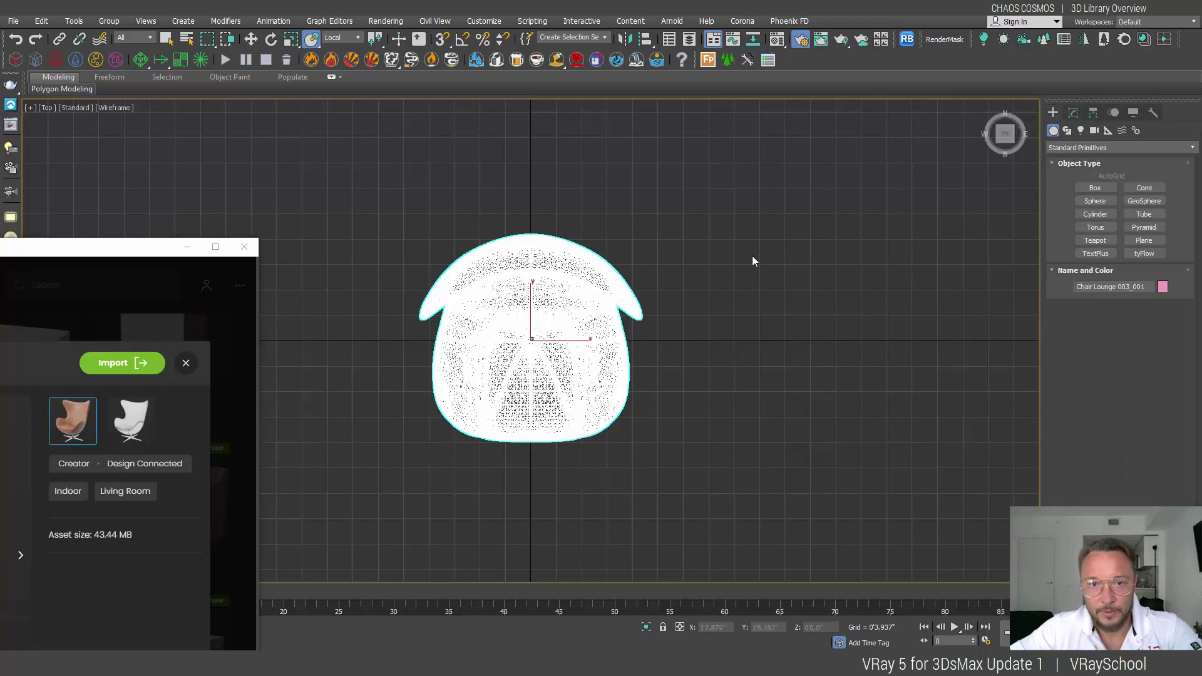
pyautogui.click(1095, 149)
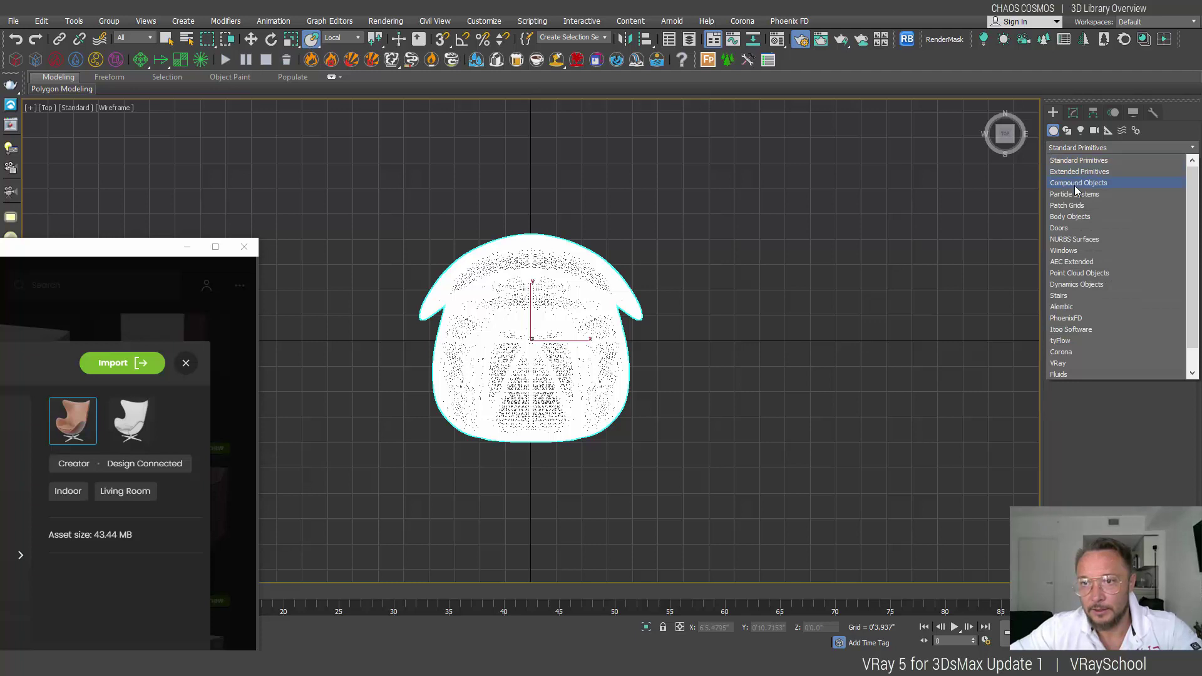
pyautogui.click(1078, 172)
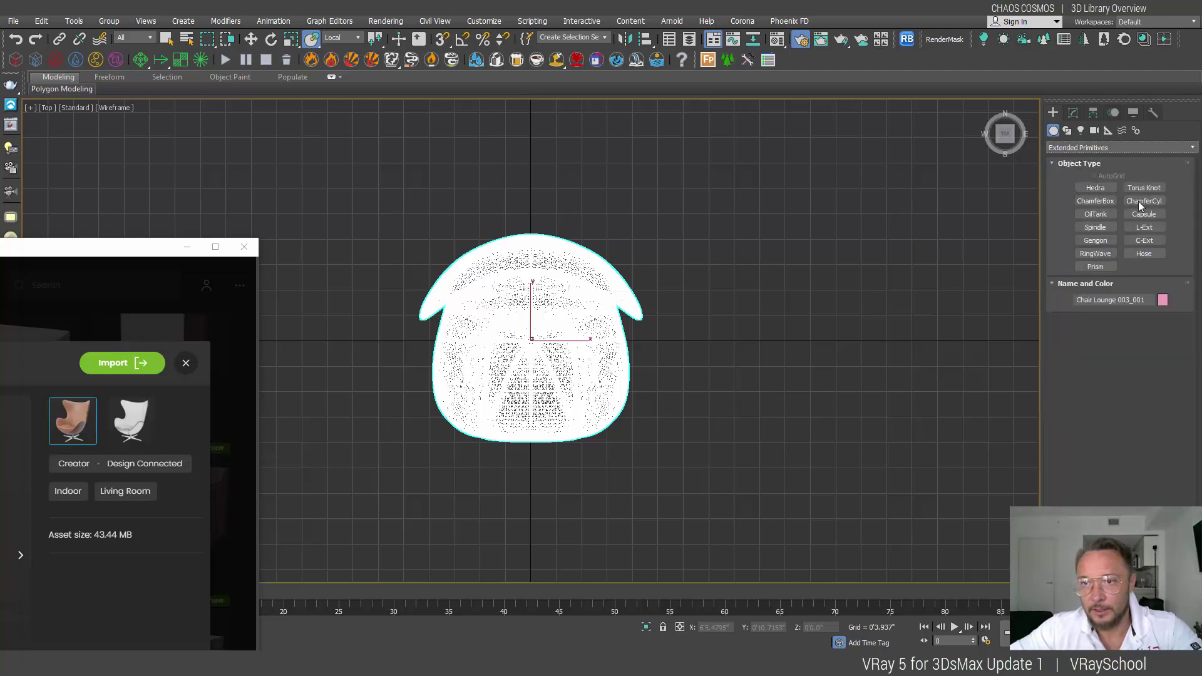
pyautogui.click(1141, 201)
pyautogui.moveTo(534, 341); pyautogui.dragTo(949, 543)
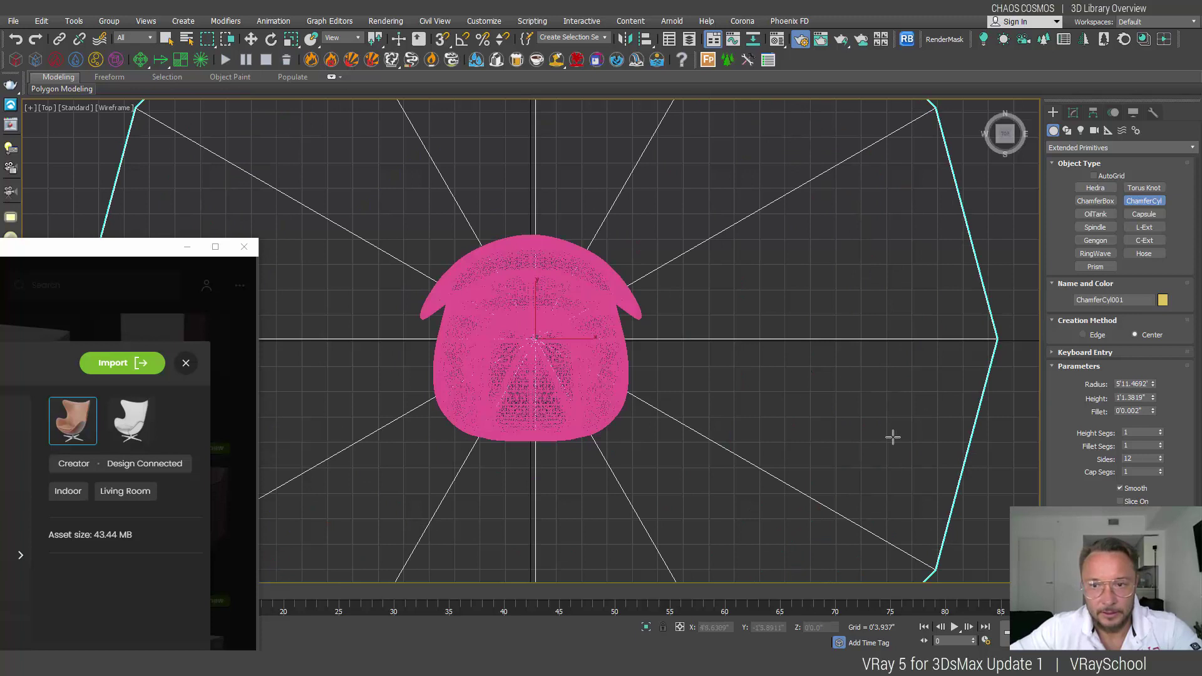
pyautogui.scroll(-10, 688, 433)
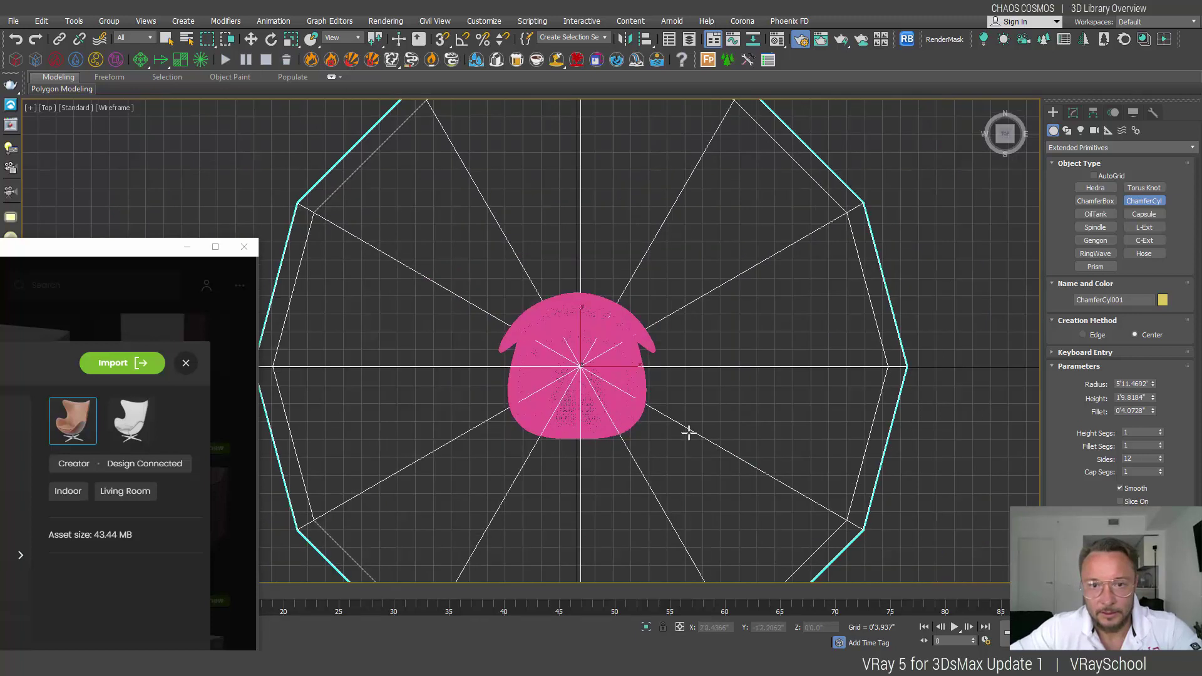
pyautogui.press('p')
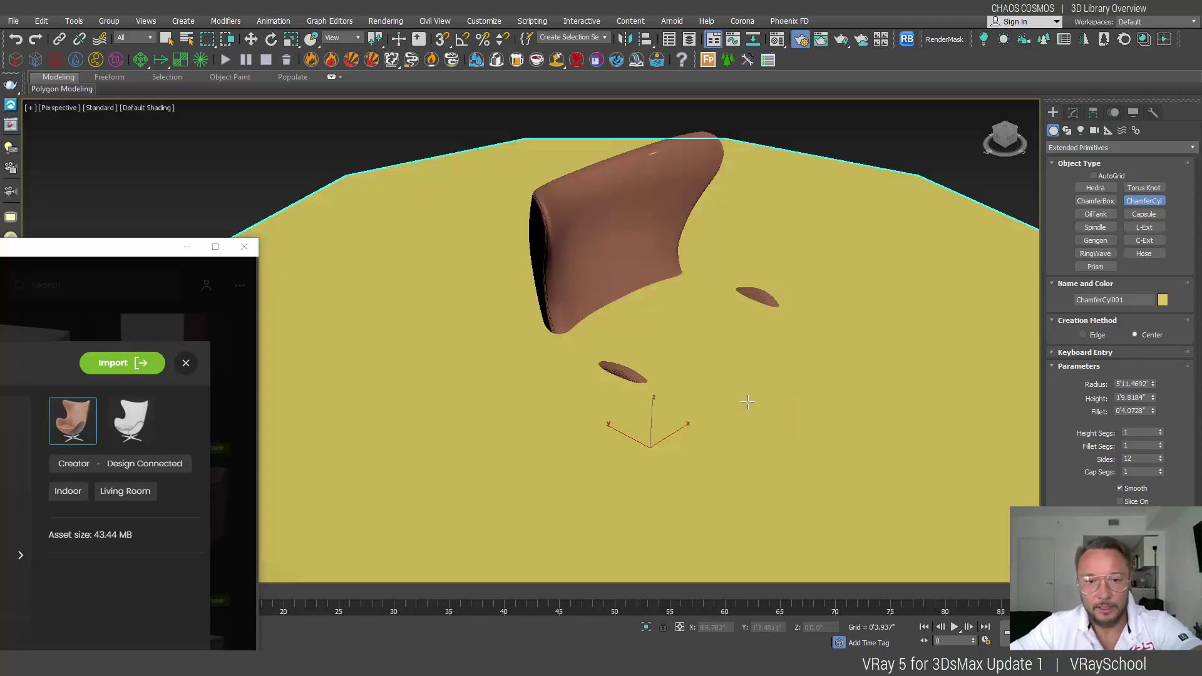
pyautogui.scroll(-8, 674, 372)
pyautogui.keyDown('alt'); pyautogui.moveTo(673, 373); pyautogui.dragTo(728, 384, button='middle'); pyautogui.keyUp('alt')
pyautogui.scroll(6, 711, 330)
# Set the cylinder's height to about 3'9.8", fillet to about 0'6.3", fillet segments to 20 and sides to 46, and convert it to Editable Mesh.
pyautogui.click(1073, 113)
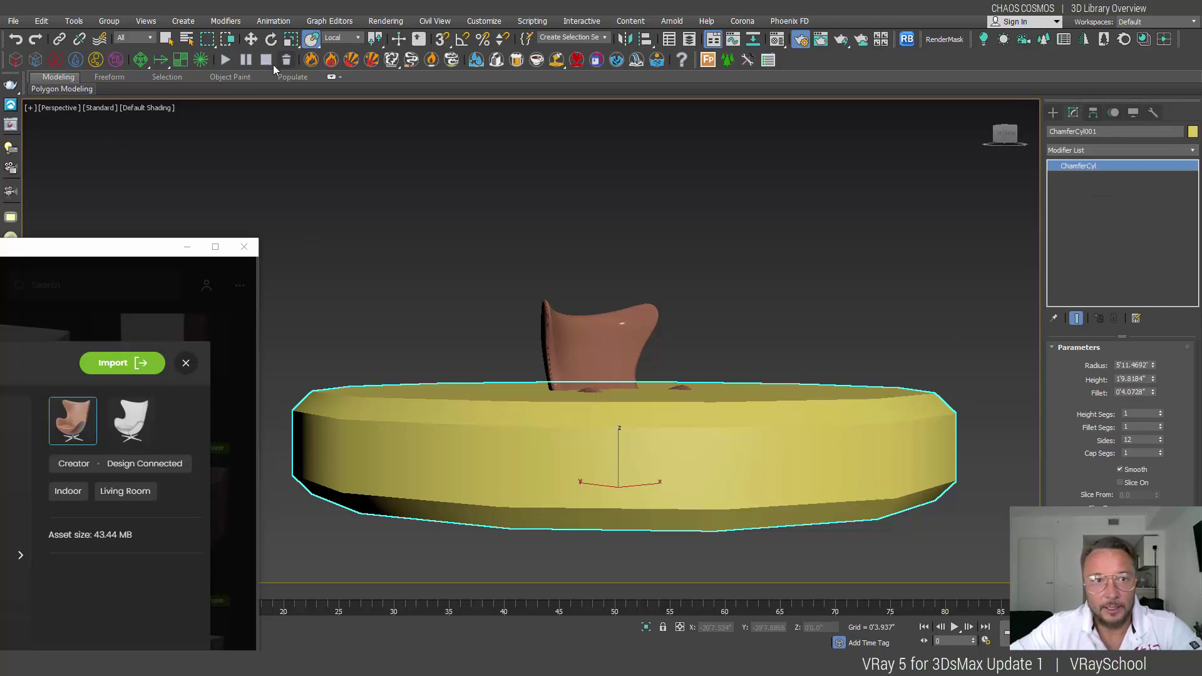
pyautogui.click(251, 40)
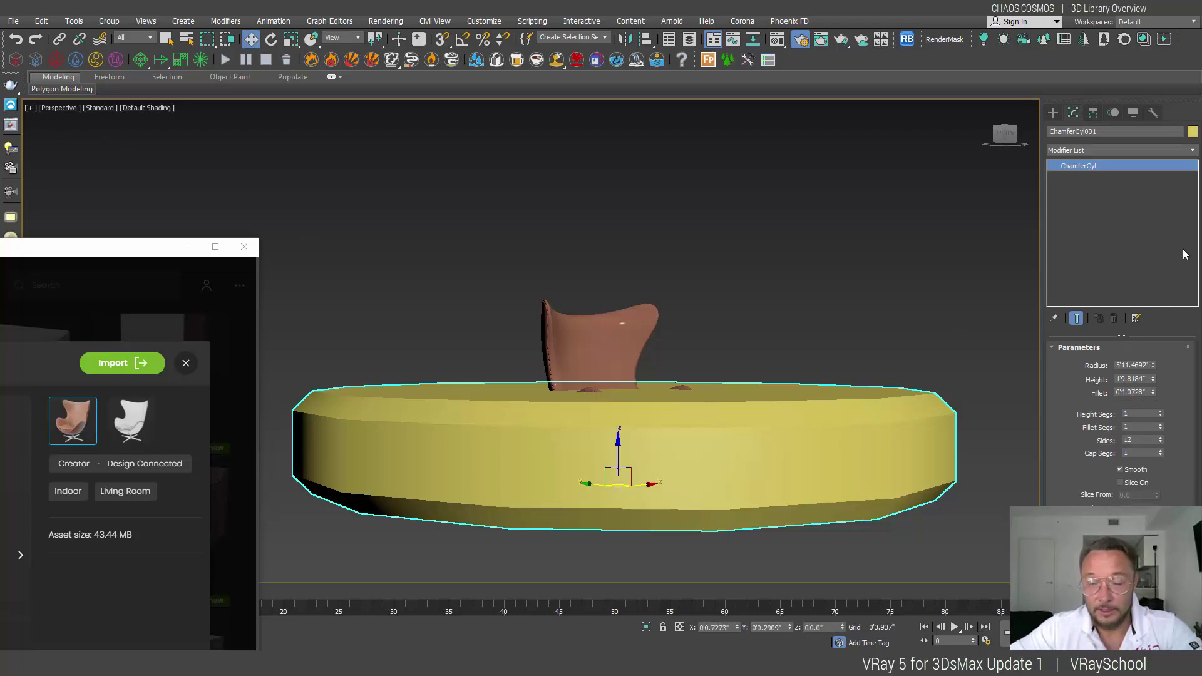
pyautogui.moveTo(1161, 440); pyautogui.dragTo(1162, 293)
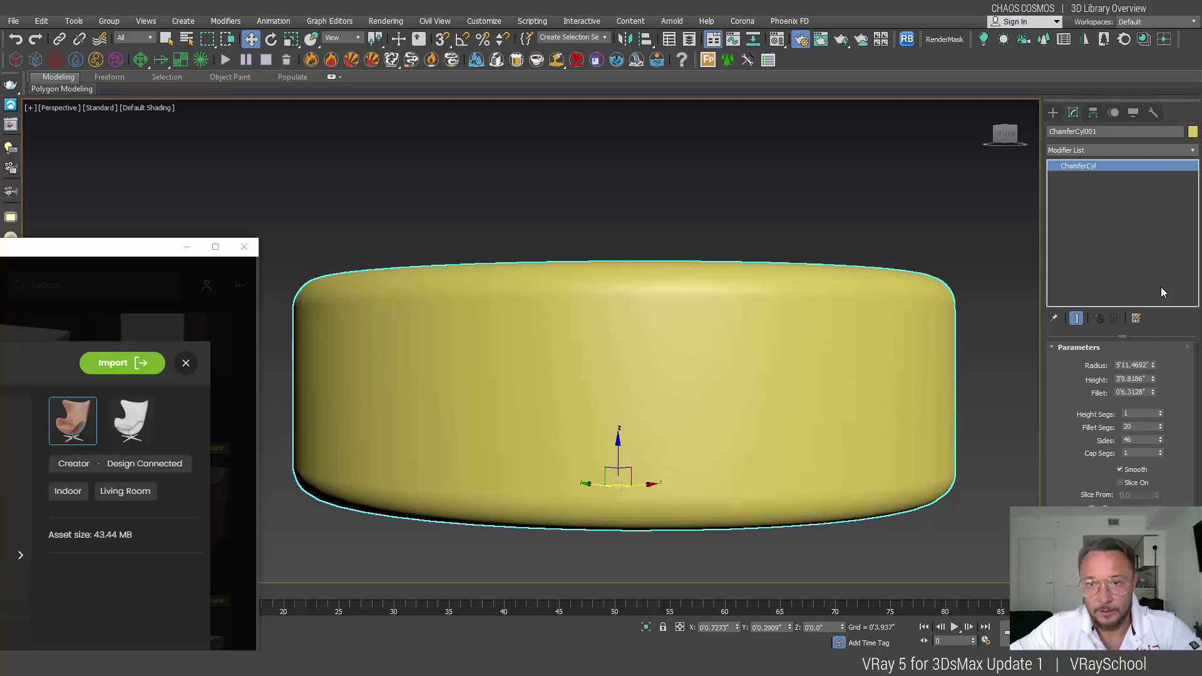
pyautogui.rightClick(1119, 184)
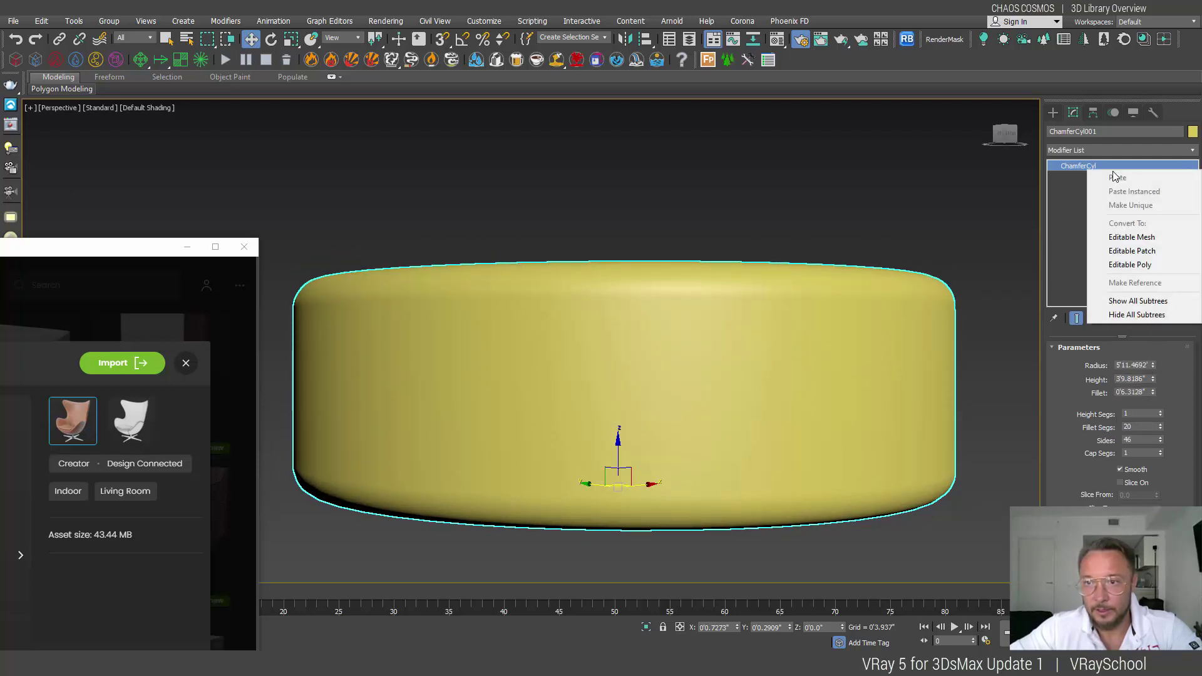
pyautogui.click(1124, 238)
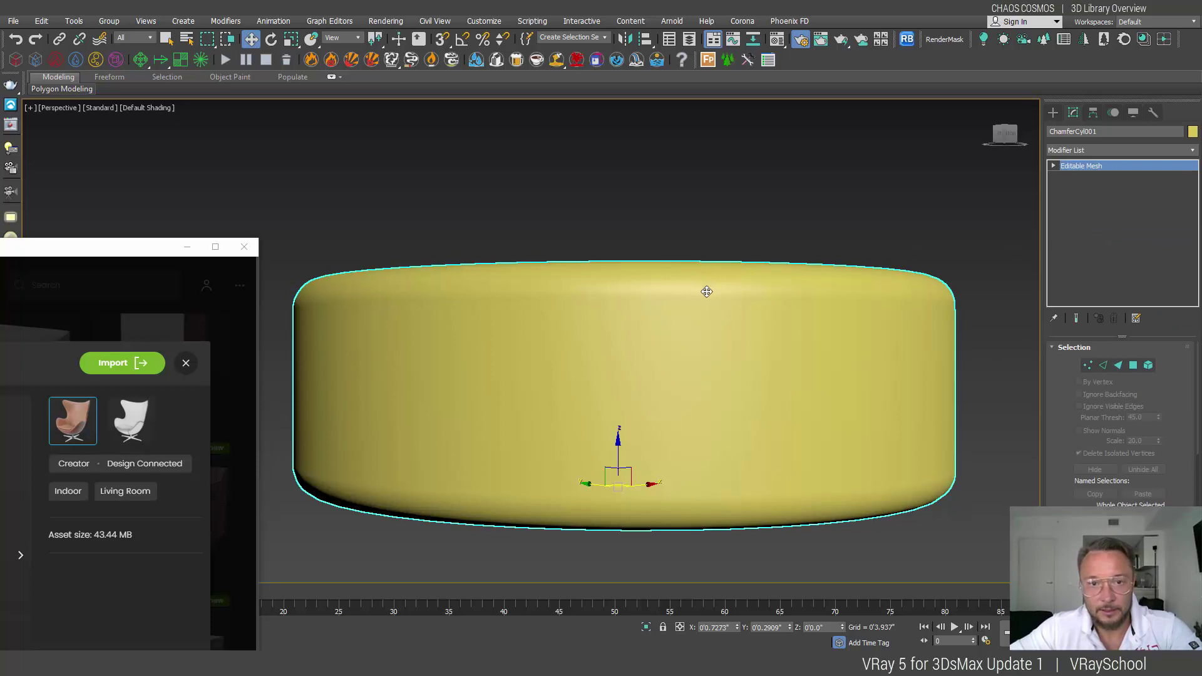
# Delete the vertices of the cylinder's upper cap and rounded rim in the Front view, keeping the row where the straight wall ends.
pyautogui.press('f')
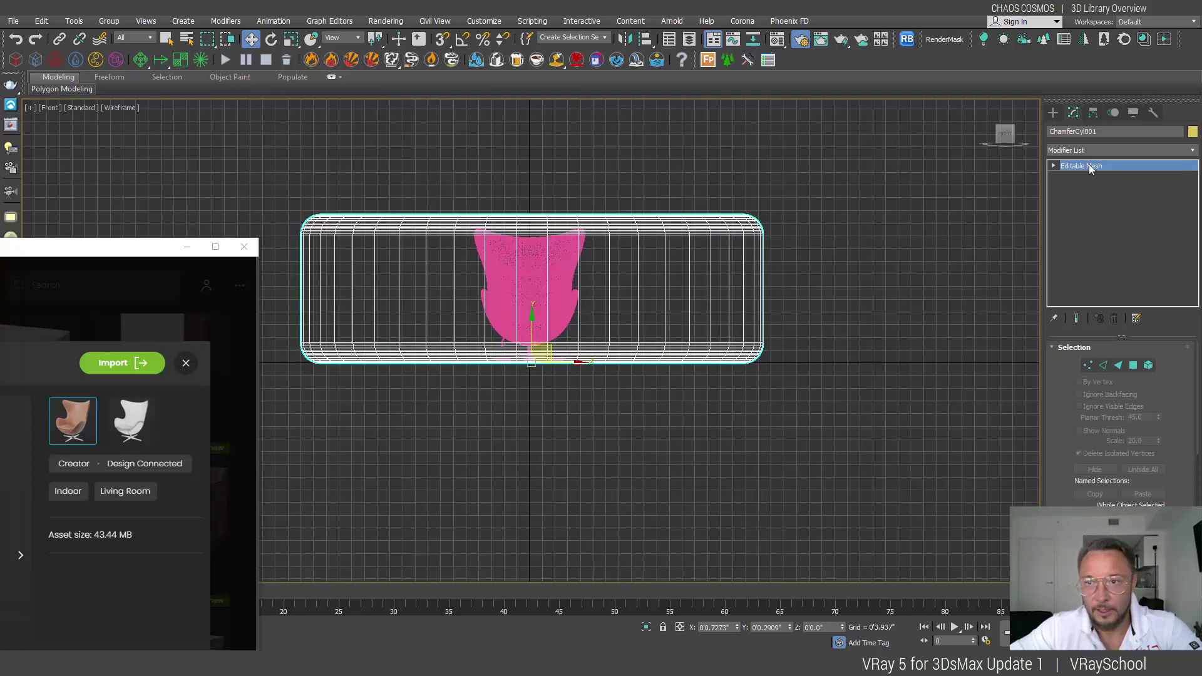
pyautogui.click(1088, 365)
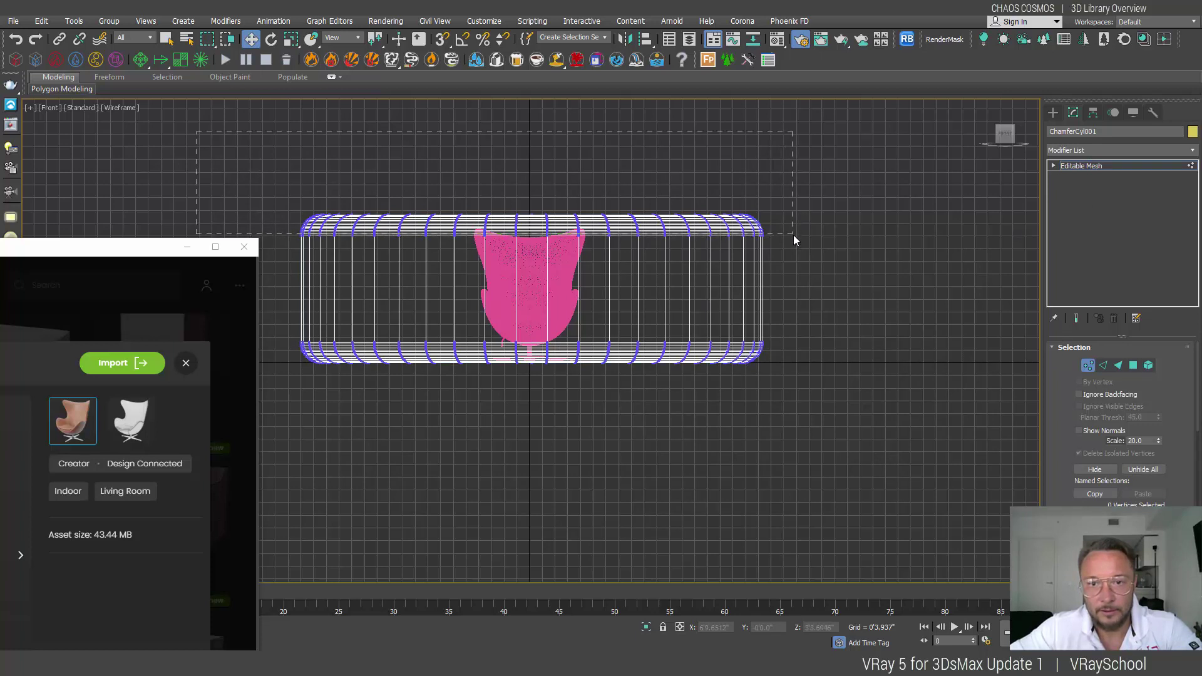
pyautogui.moveTo(795, 235); pyautogui.dragTo(794, 235)
pyautogui.scroll(3, 757, 213)
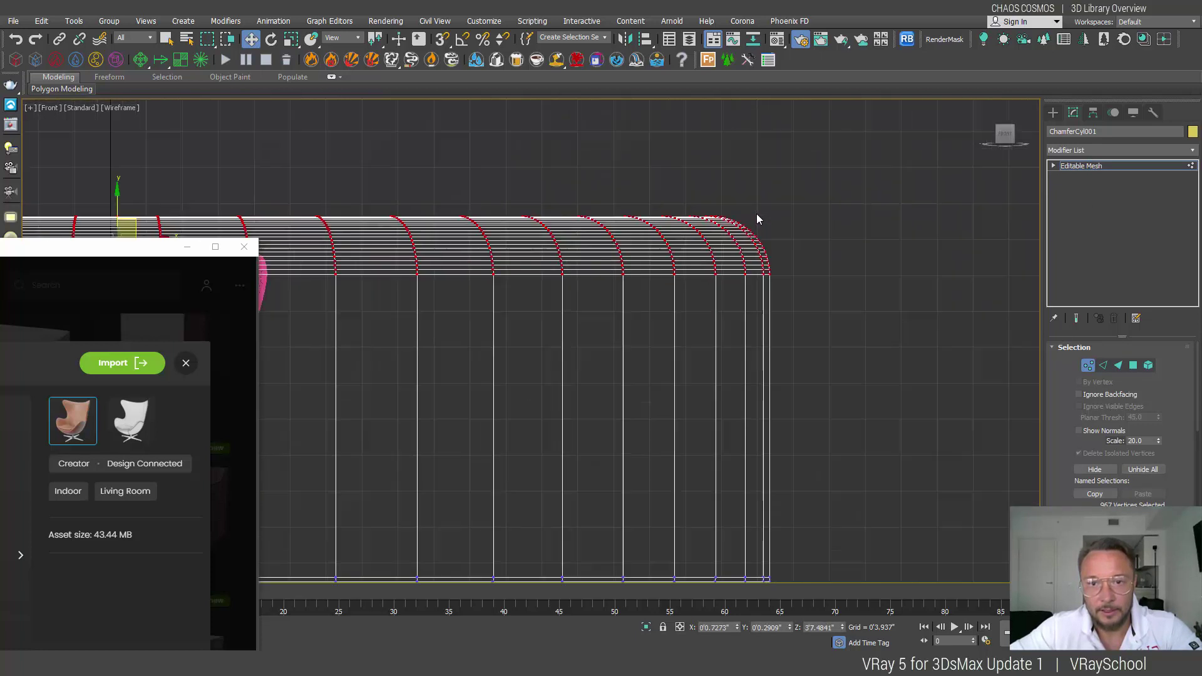
pyautogui.scroll(-5, 756, 213)
pyautogui.scroll(2, 788, 253)
pyautogui.moveTo(799, 250); pyautogui.dragTo(266, 226)
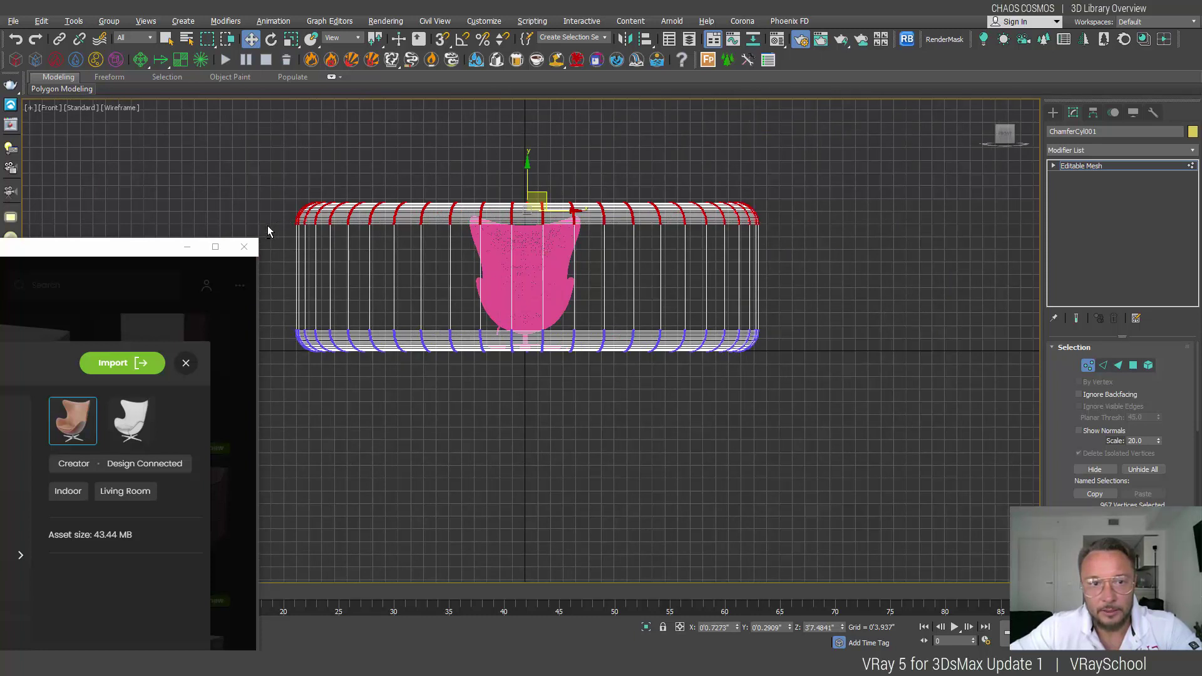
pyautogui.moveTo(286, 232); pyautogui.dragTo(827, 250)
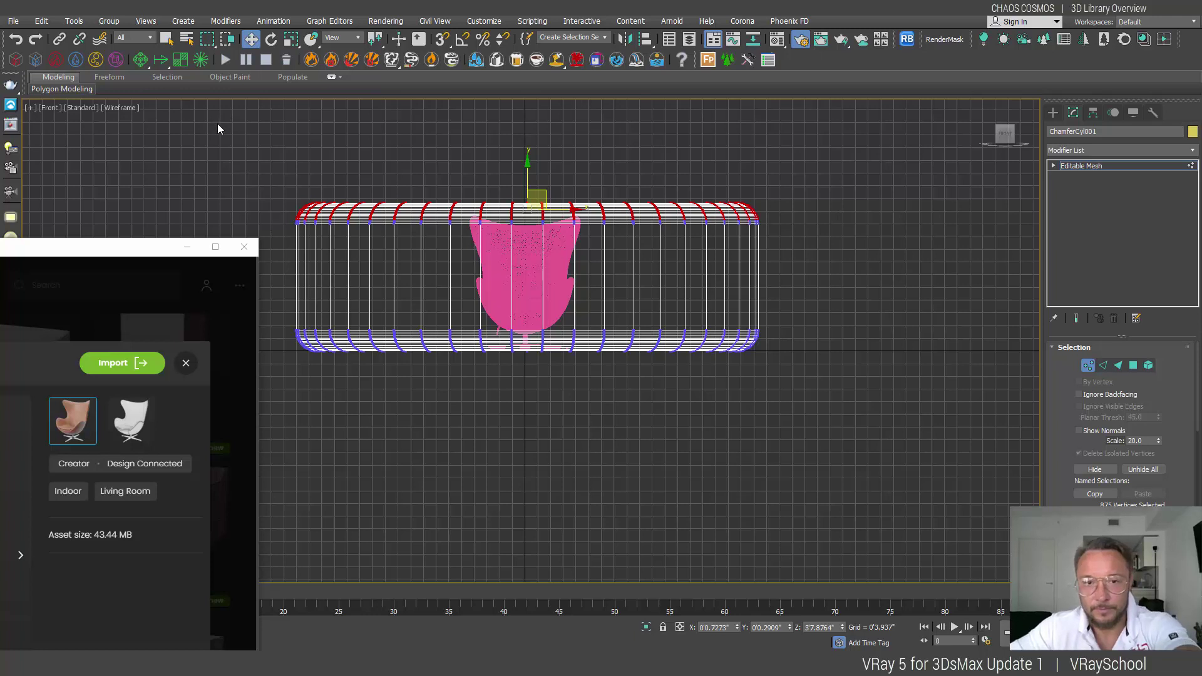
pyautogui.press('Delete')
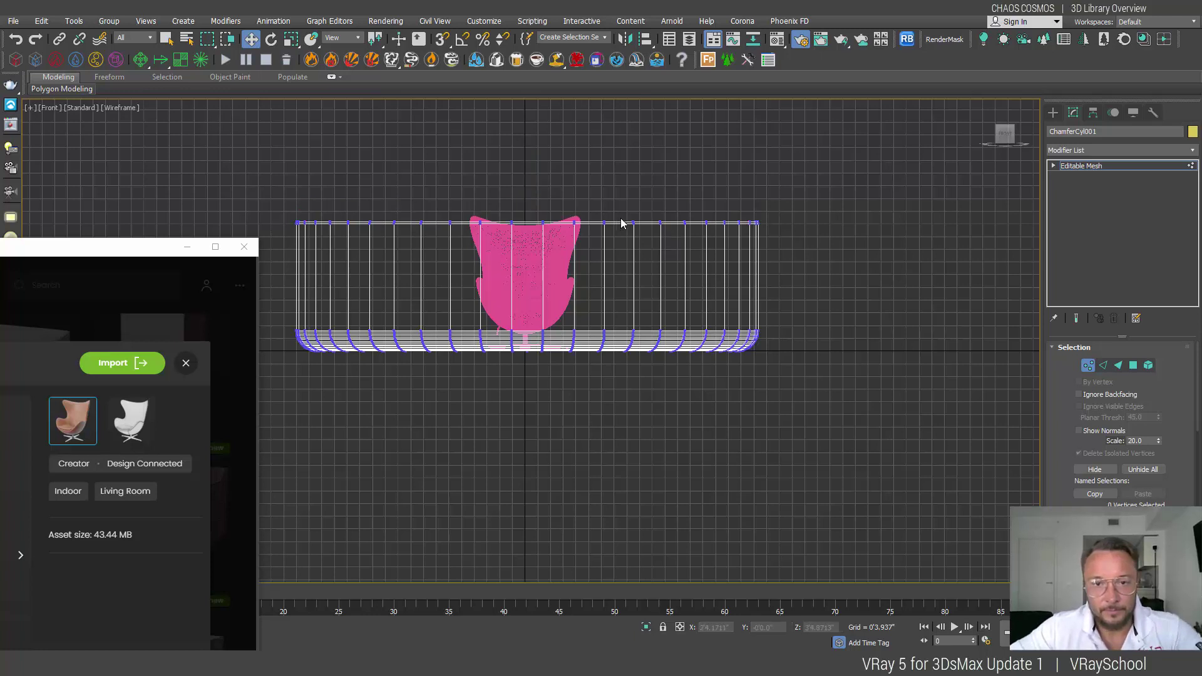
# Change the open cylinder's object color to light gray, leave vertex editing, and deselect the mesh.
pyautogui.click(1192, 133)
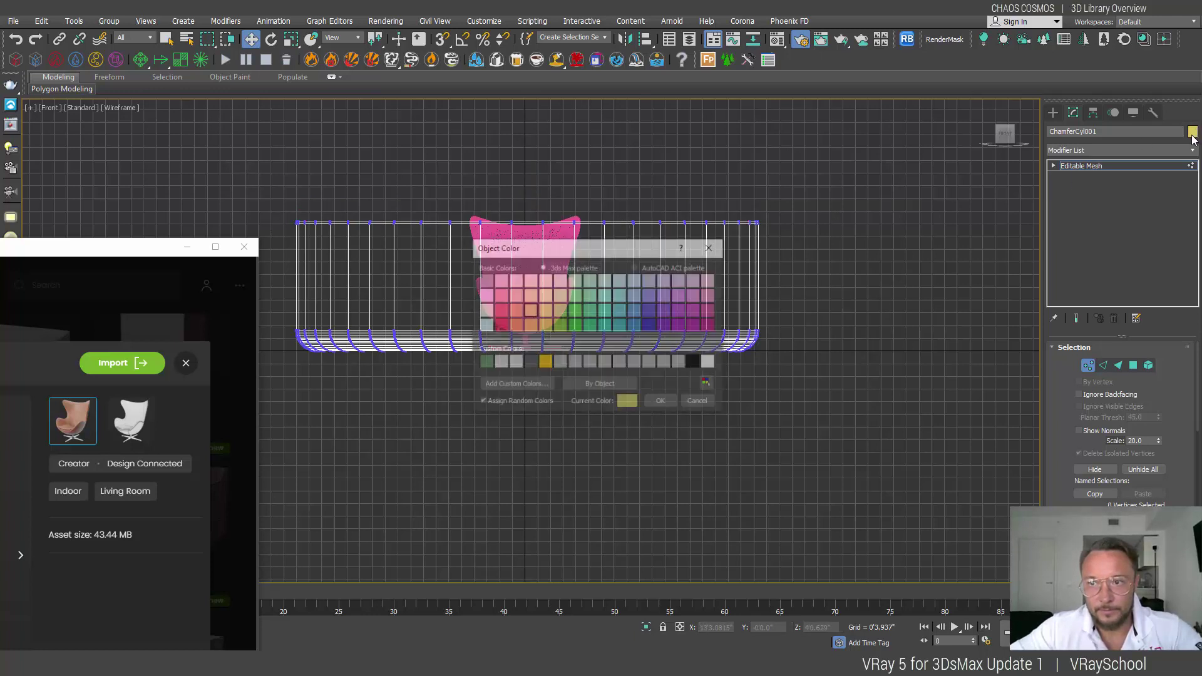
pyautogui.click(559, 364)
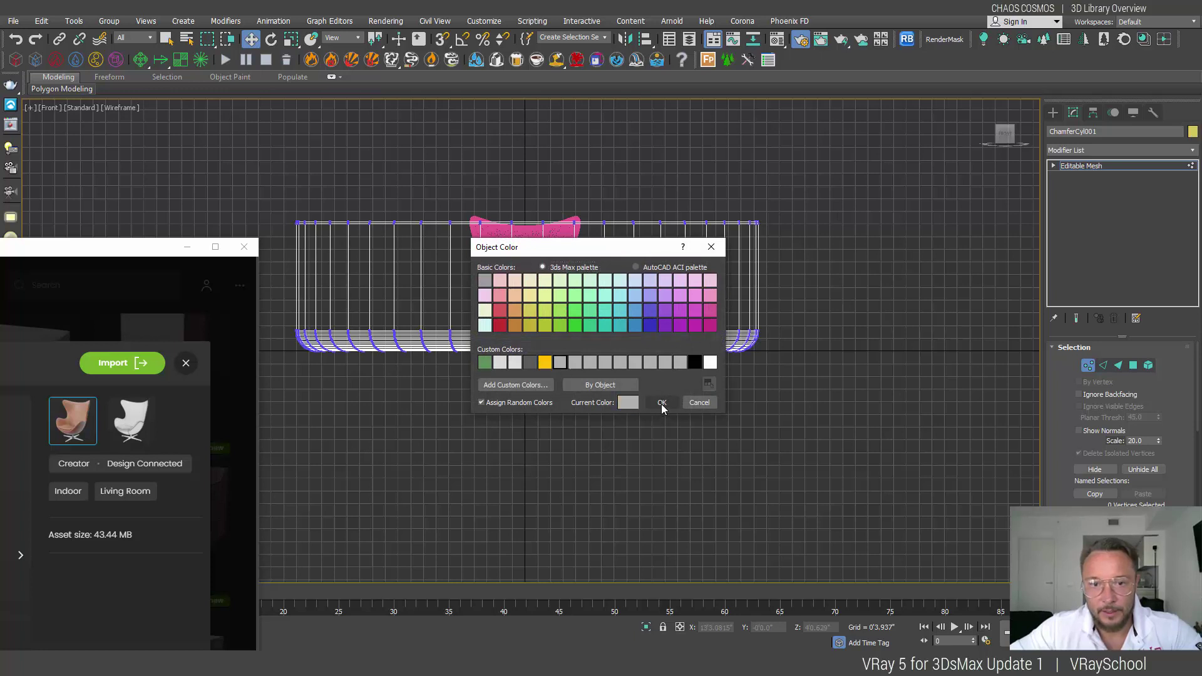
pyautogui.click(664, 403)
pyautogui.click(1080, 167)
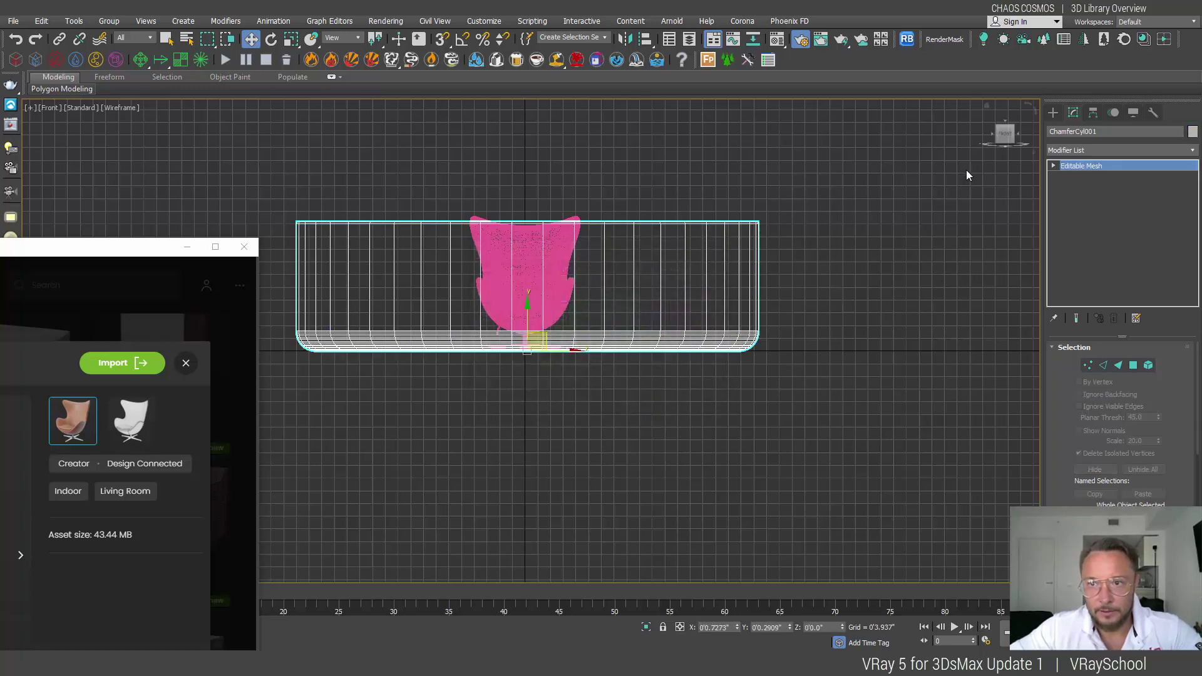
pyautogui.click(958, 178)
# Create a rectangular VRayLight over the chair in the Top view, slightly larger than the chair's outline.
pyautogui.scroll(3, 524, 287)
pyautogui.moveTo(524, 287); pyautogui.dragTo(562, 294, button='middle')
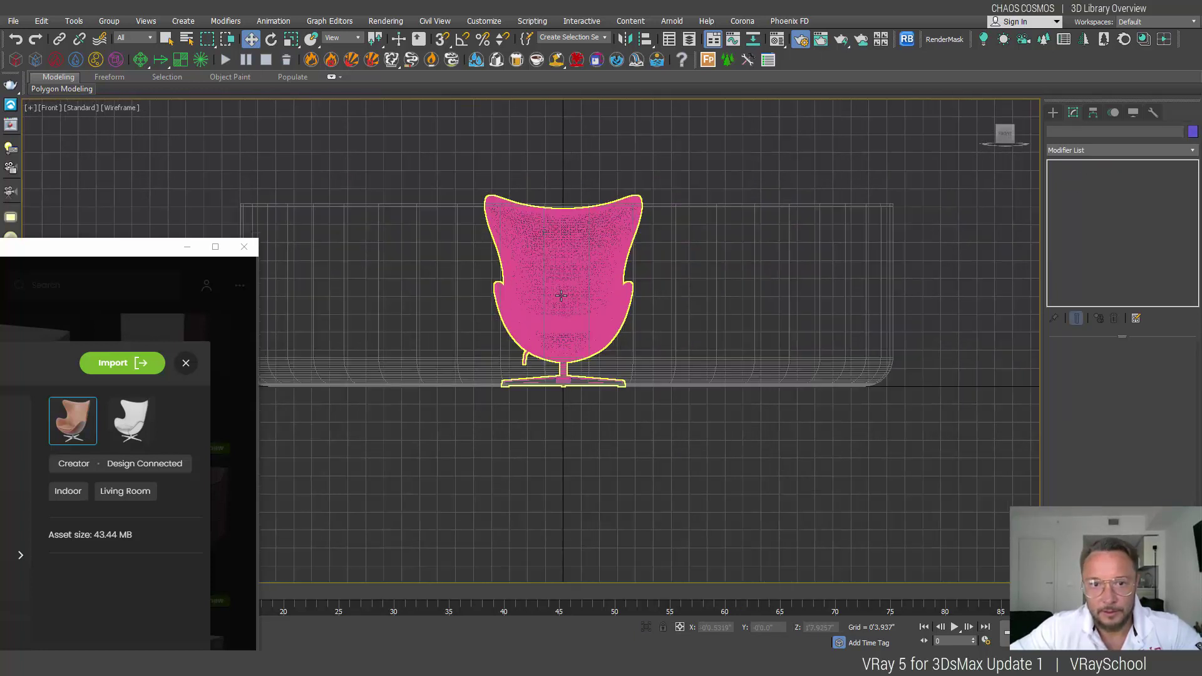
pyautogui.click(839, 332)
pyautogui.press('t')
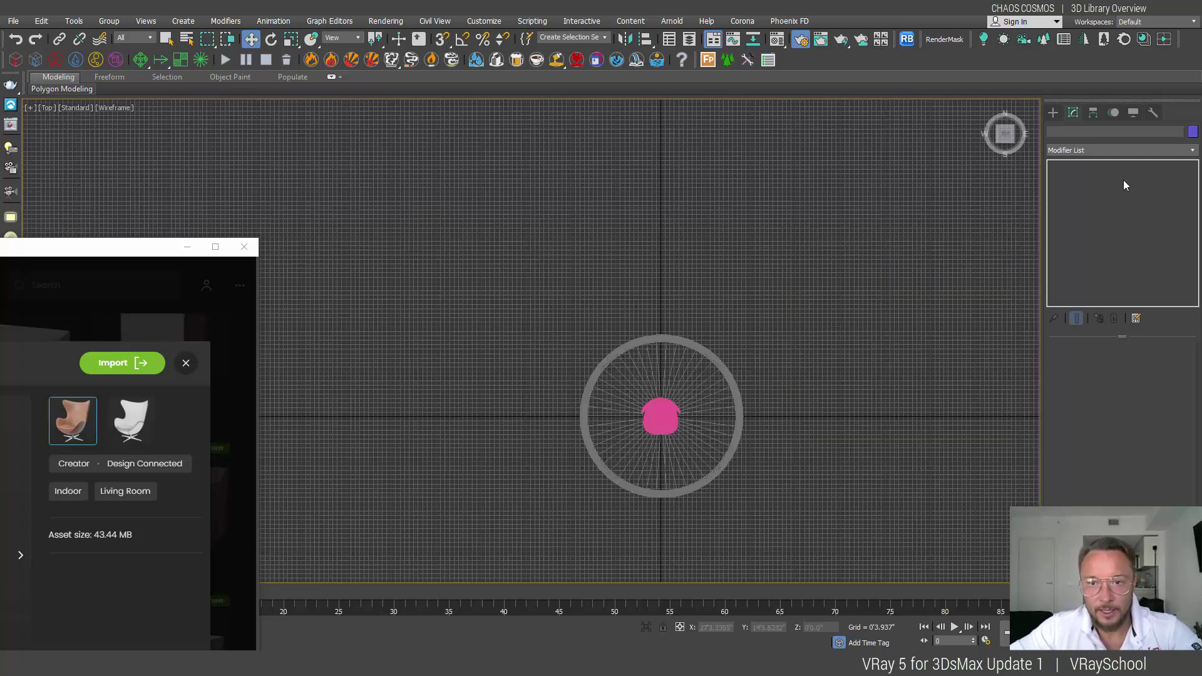
pyautogui.click(1053, 112)
pyautogui.click(1081, 130)
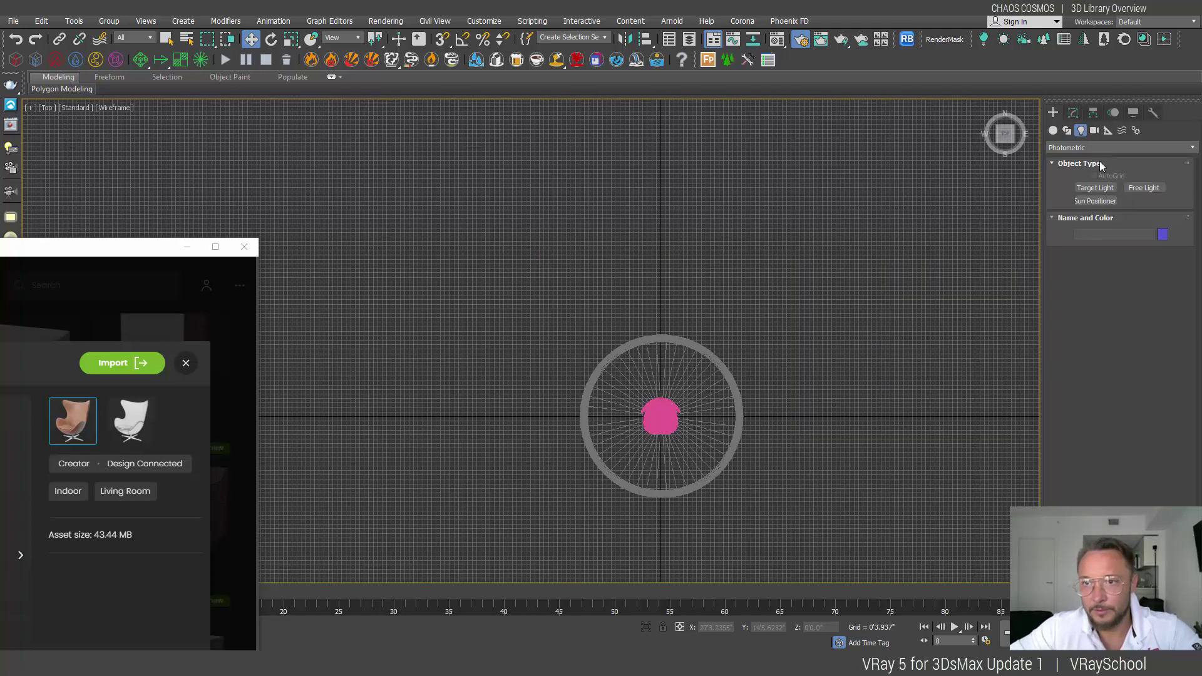
pyautogui.click(1086, 148)
pyautogui.click(1065, 195)
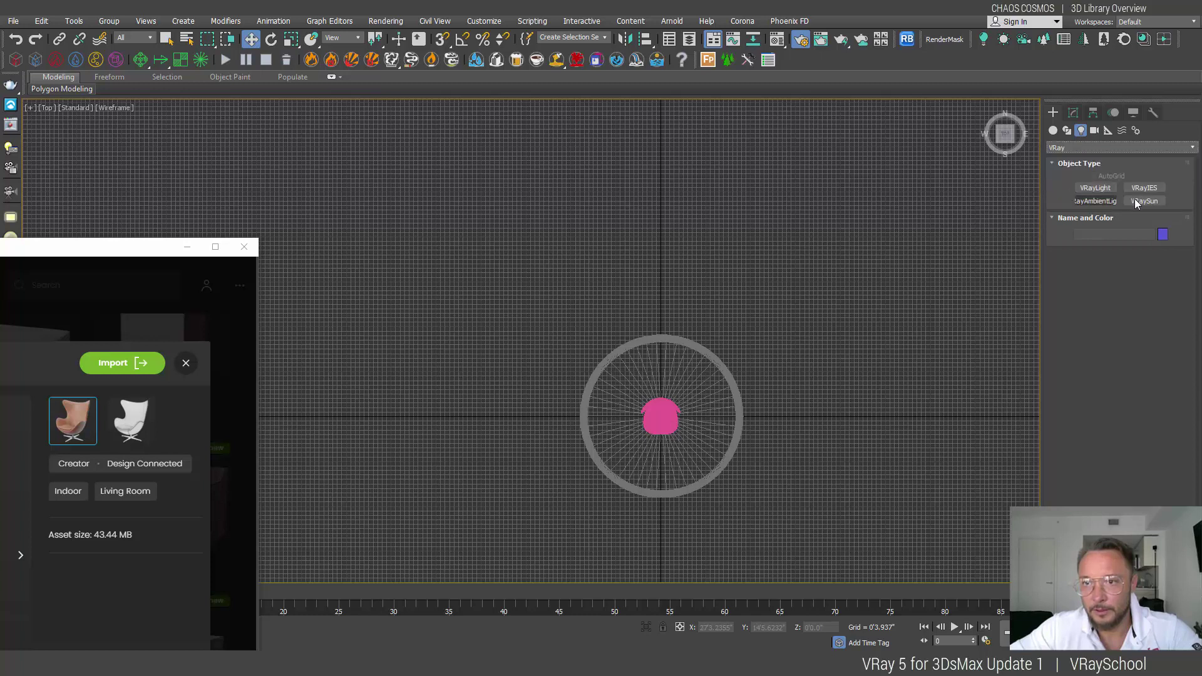
pyautogui.click(1099, 190)
pyautogui.moveTo(661, 409); pyautogui.dragTo(703, 442)
# Raise the VRayLight above the chair and cylinder wall to a height of about 4'0" in Perspective.
pyautogui.click(250, 39)
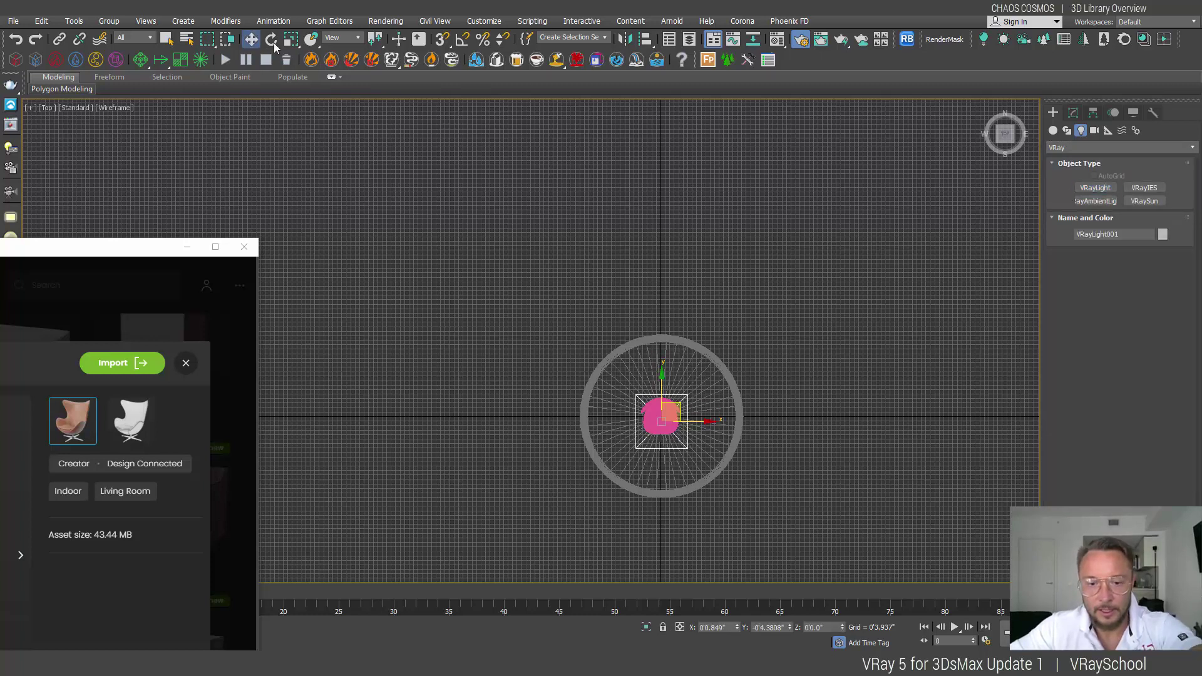
pyautogui.press('p')
pyautogui.moveTo(630, 436); pyautogui.dragTo(640, 279)
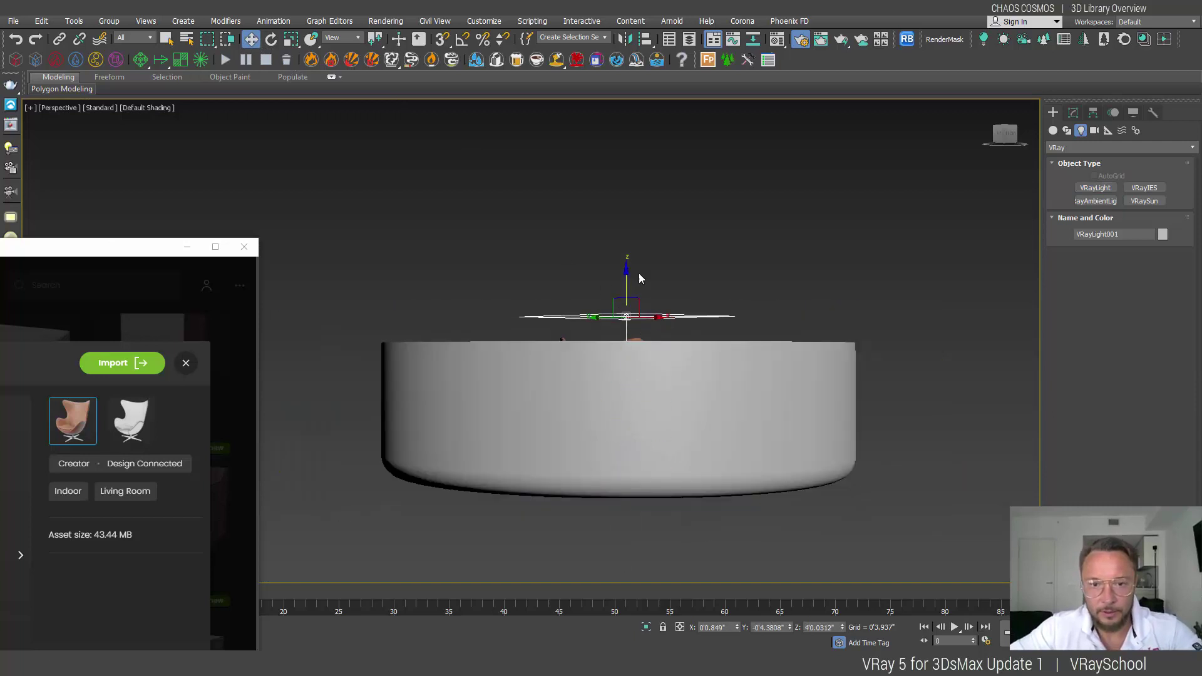
# Move the Cosmos Browser further aside and configure the viewport layout as two side-by-side views.
pyautogui.keyDown('alt'); pyautogui.moveTo(673, 302); pyautogui.dragTo(573, 374, button='middle'); pyautogui.keyUp('alt')
pyautogui.scroll(5, 632, 395)
pyautogui.moveTo(157, 253); pyautogui.dragTo(10, 240)
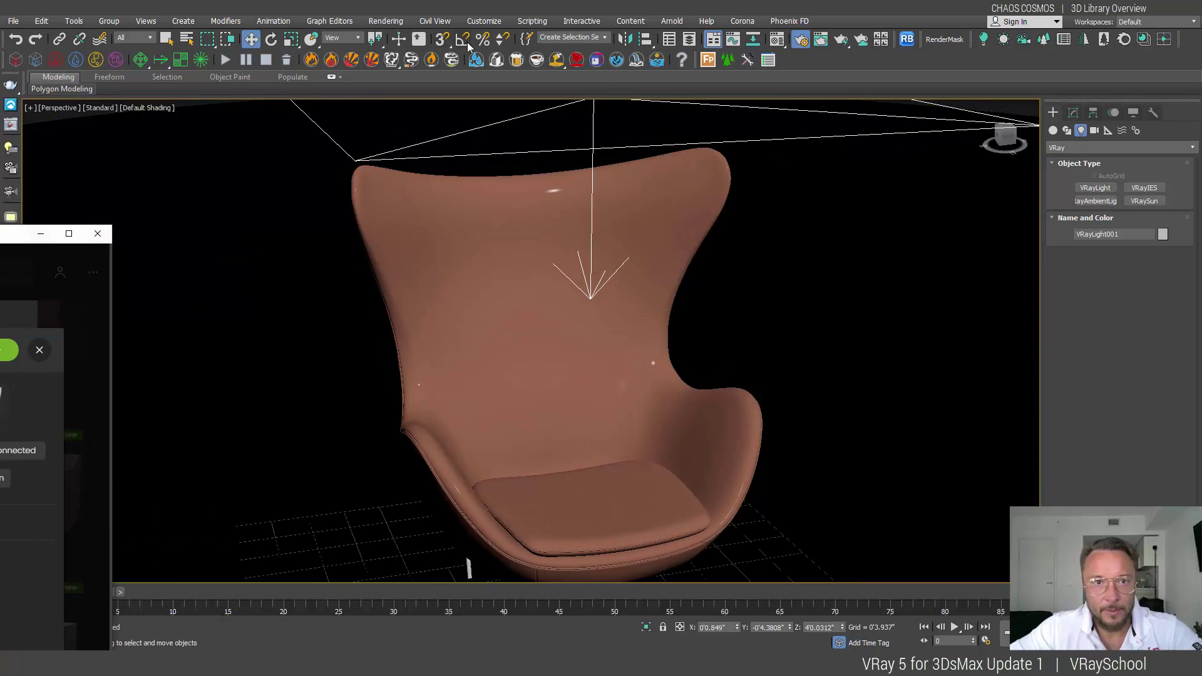
pyautogui.click(48, 107)
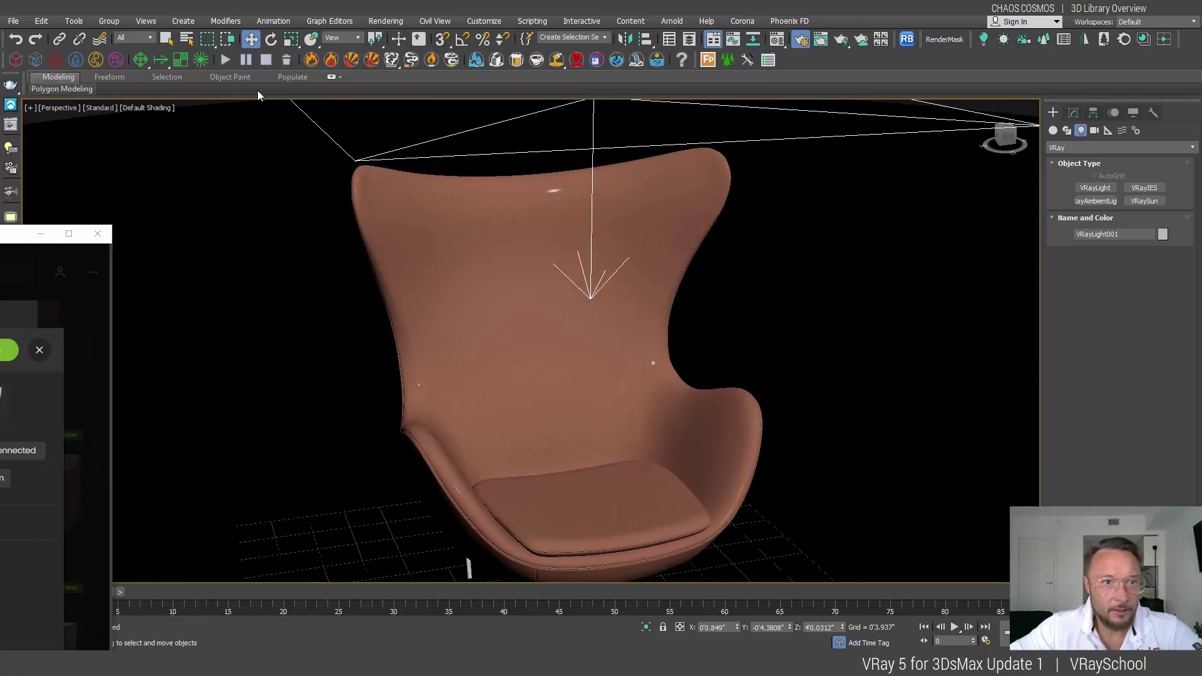
pyautogui.click(34, 109)
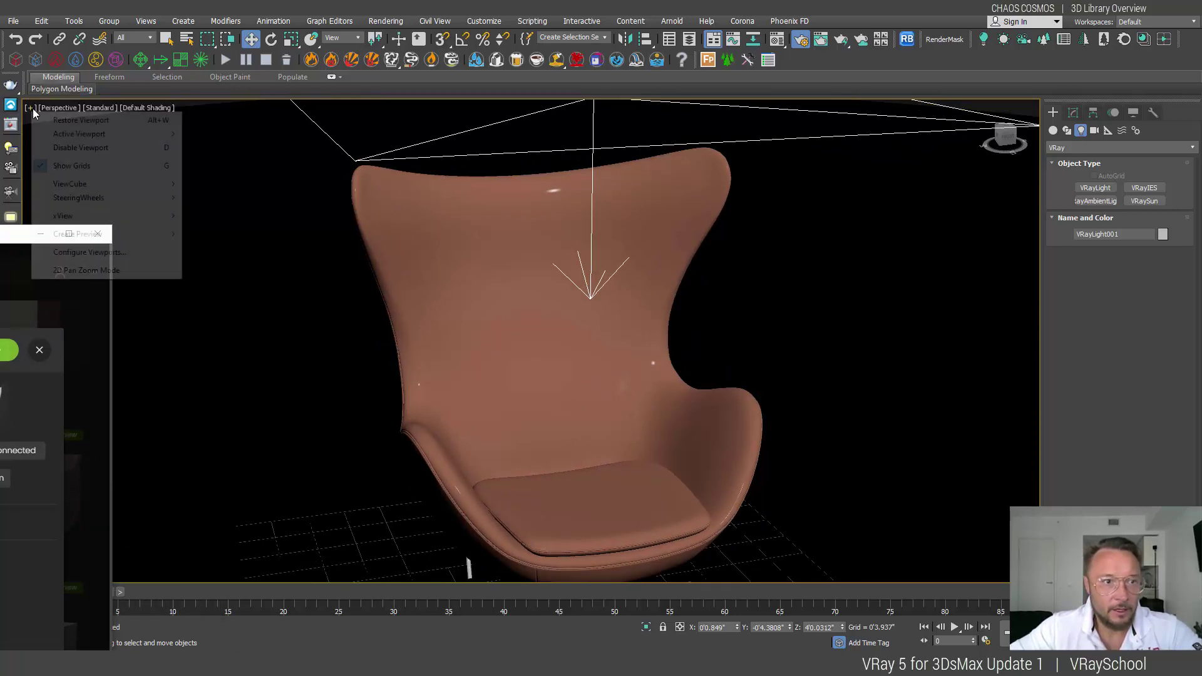
pyautogui.click(119, 253)
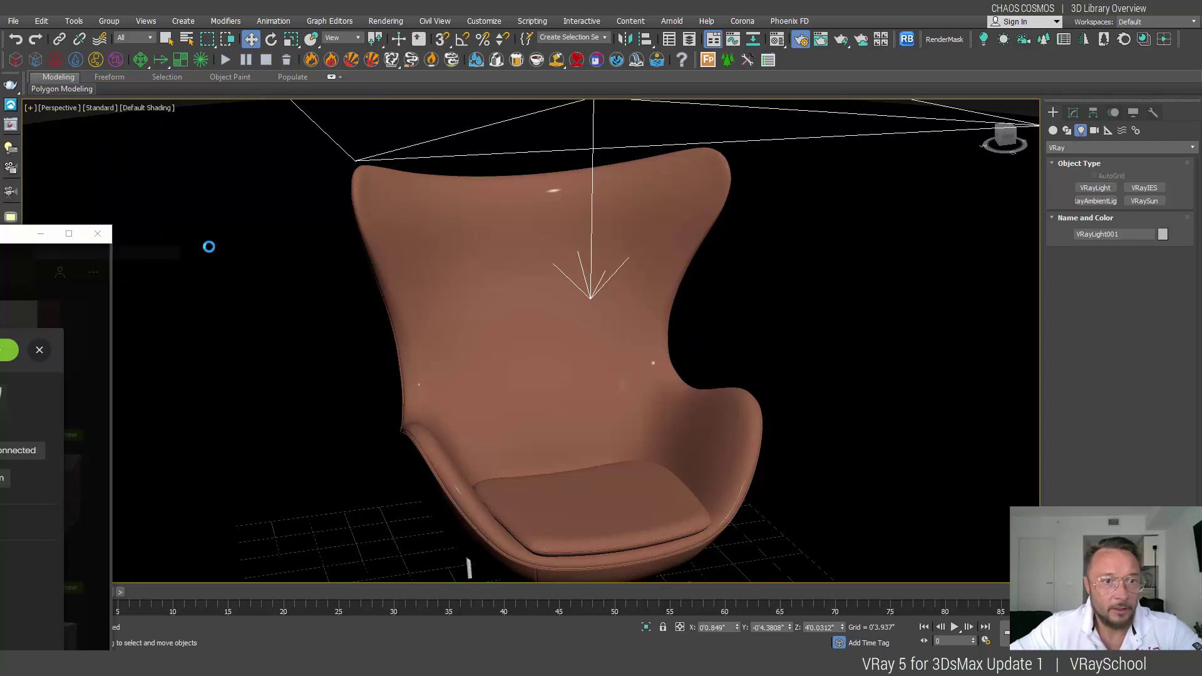
pyautogui.click(545, 181)
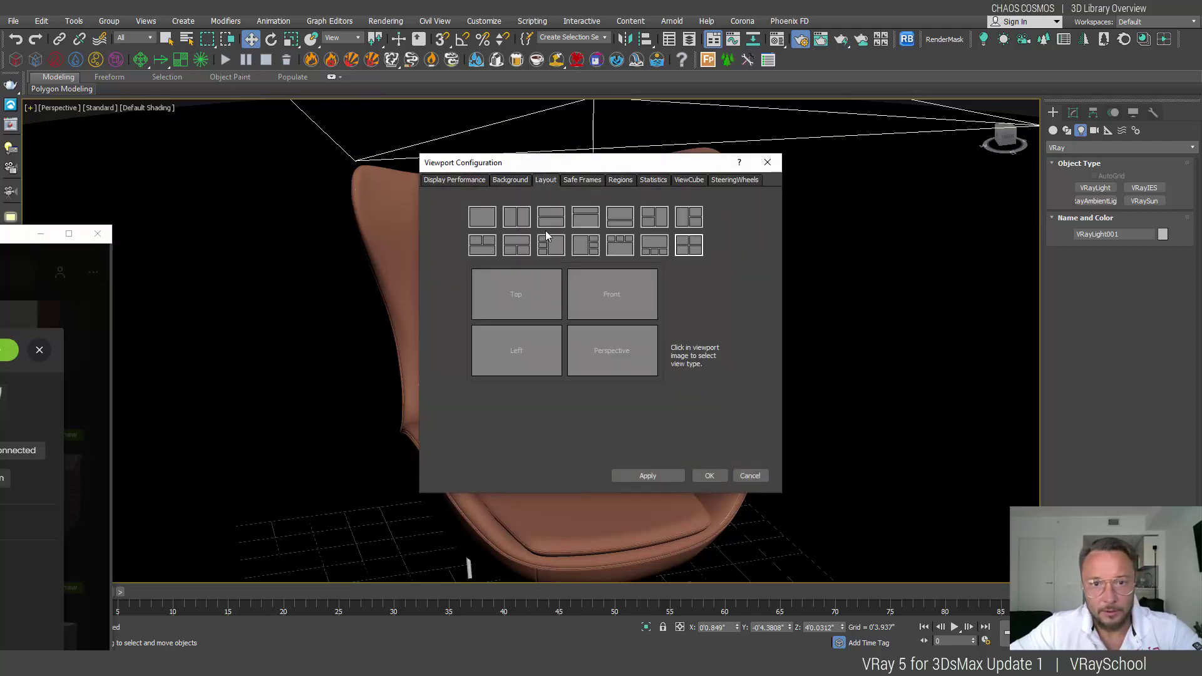
pyautogui.click(517, 217)
pyautogui.click(708, 477)
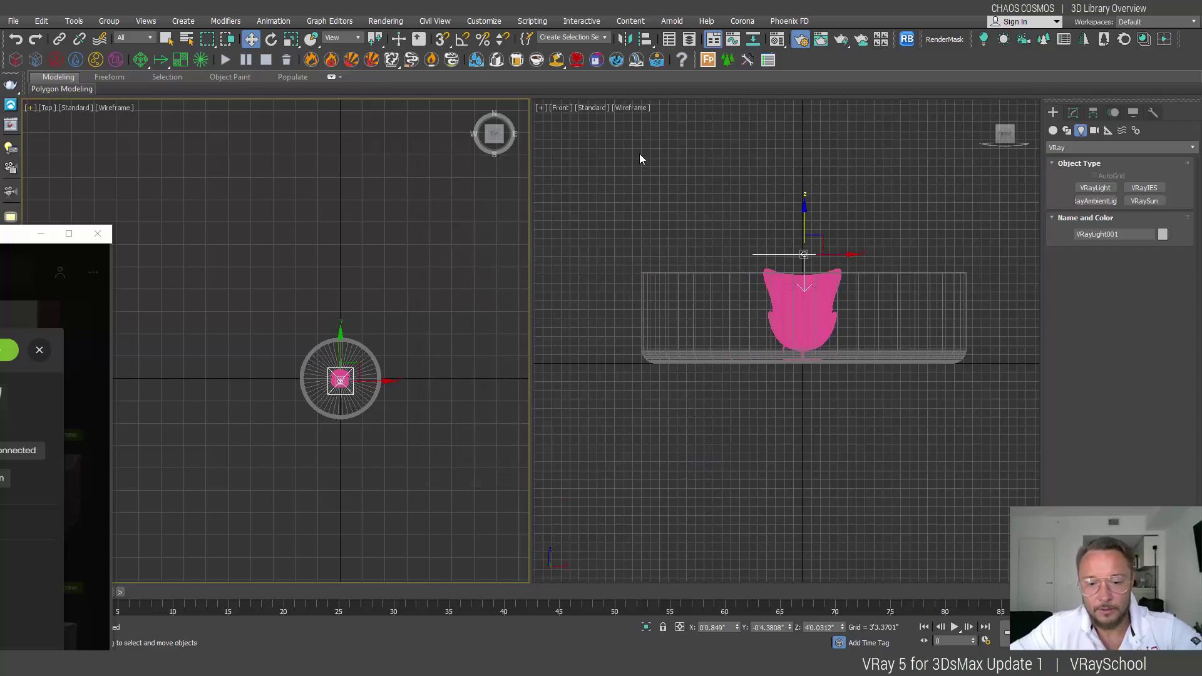
# Switch the Front viewport to a Perspective view framed closely on the whole lounge chair beneath the light.
pyautogui.middleClick(670, 187)
pyautogui.press('p')
pyautogui.keyDown('alt'); pyautogui.moveTo(770, 266); pyautogui.dragTo(720, 266, button='middle'); pyautogui.keyUp('alt')
pyautogui.scroll(5, 850, 349)
pyautogui.moveTo(765, 313); pyautogui.dragTo(843, 155, button='middle')
pyautogui.scroll(-2, 871, 424)
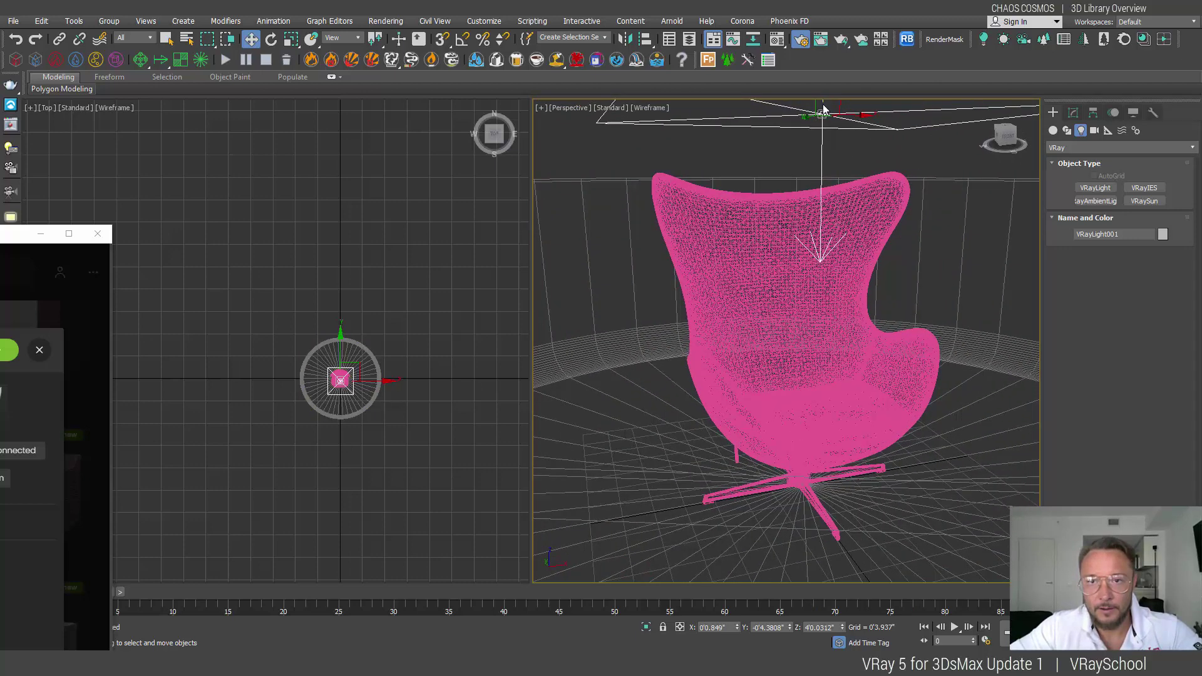
# Start an interactive V-Ray render inside the Perspective viewport and move the Cosmos Browser back partly into view.
pyautogui.click(567, 109)
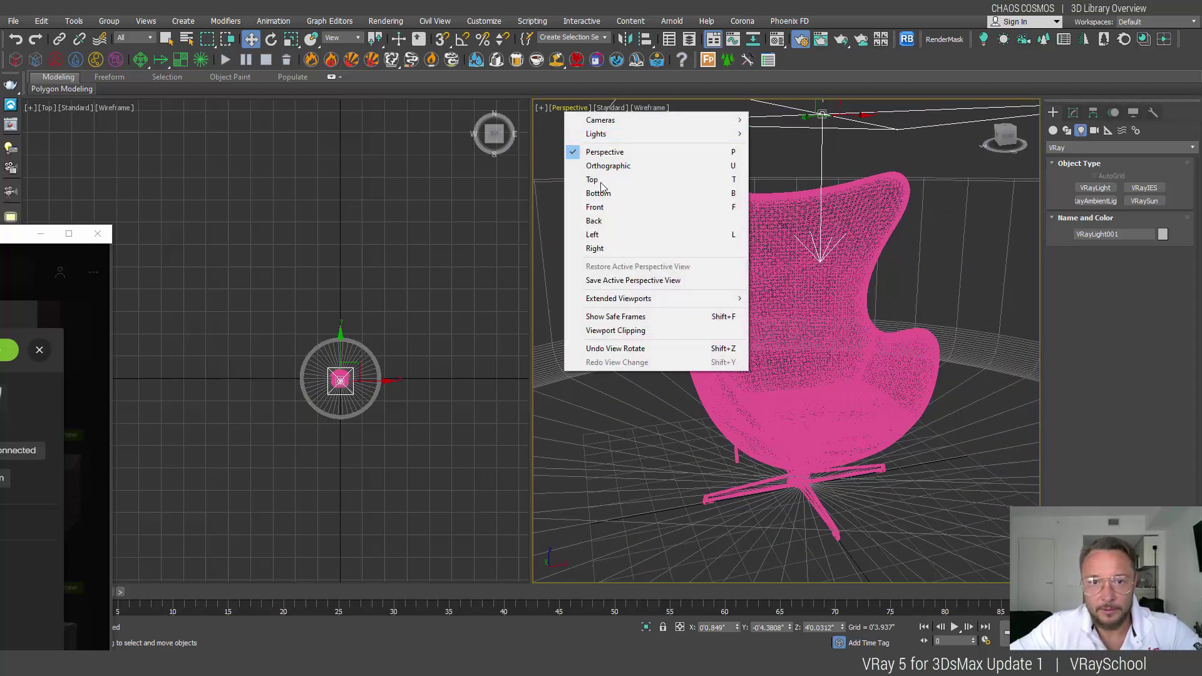
pyautogui.click(611, 107)
pyautogui.click(692, 180)
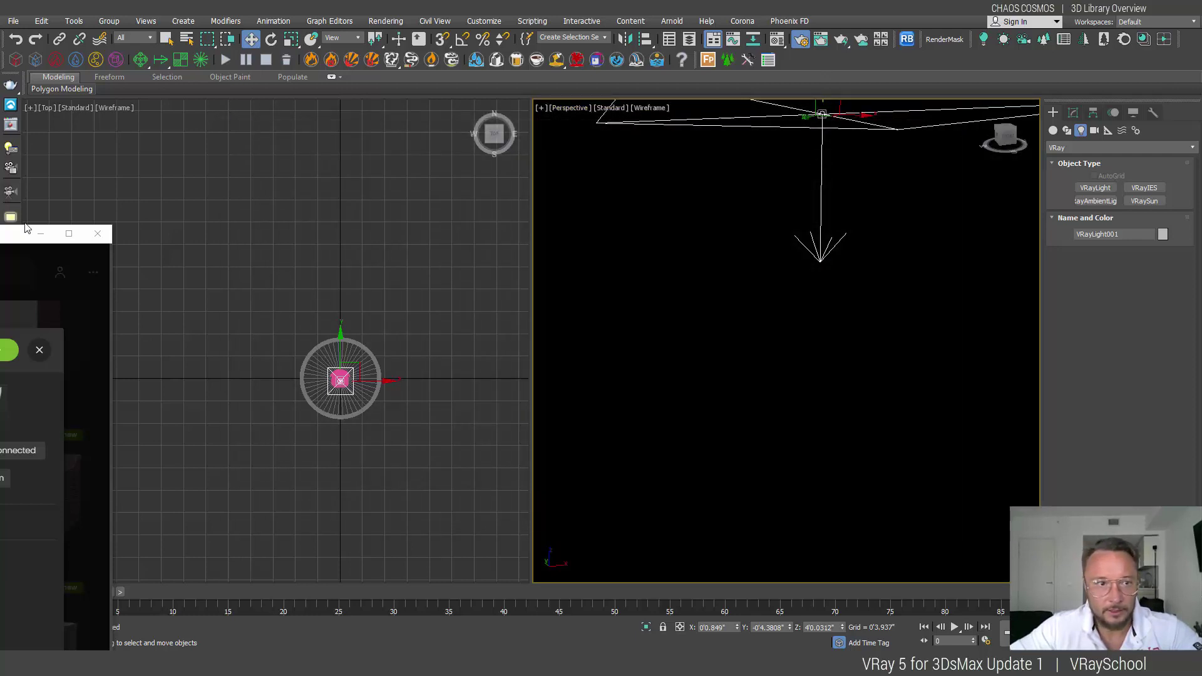
pyautogui.moveTo(27, 229); pyautogui.dragTo(166, 190)
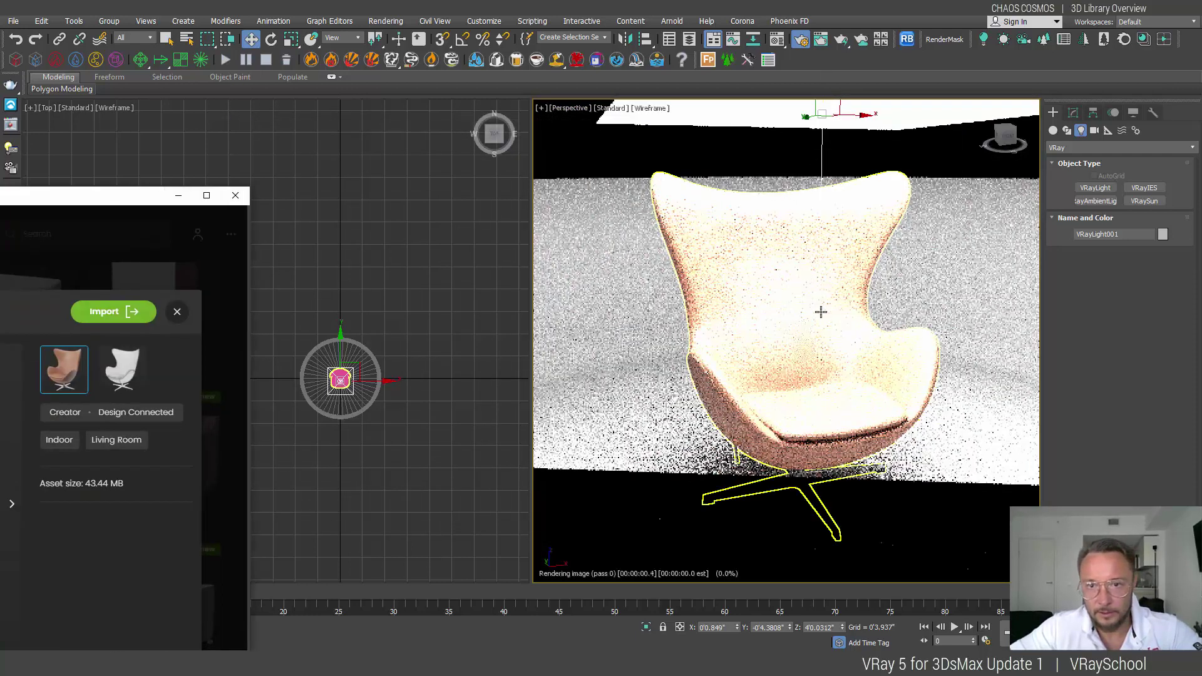
pyautogui.keyDown('alt'); pyautogui.moveTo(821, 312); pyautogui.dragTo(784, 332, button='middle'); pyautogui.keyUp('alt')
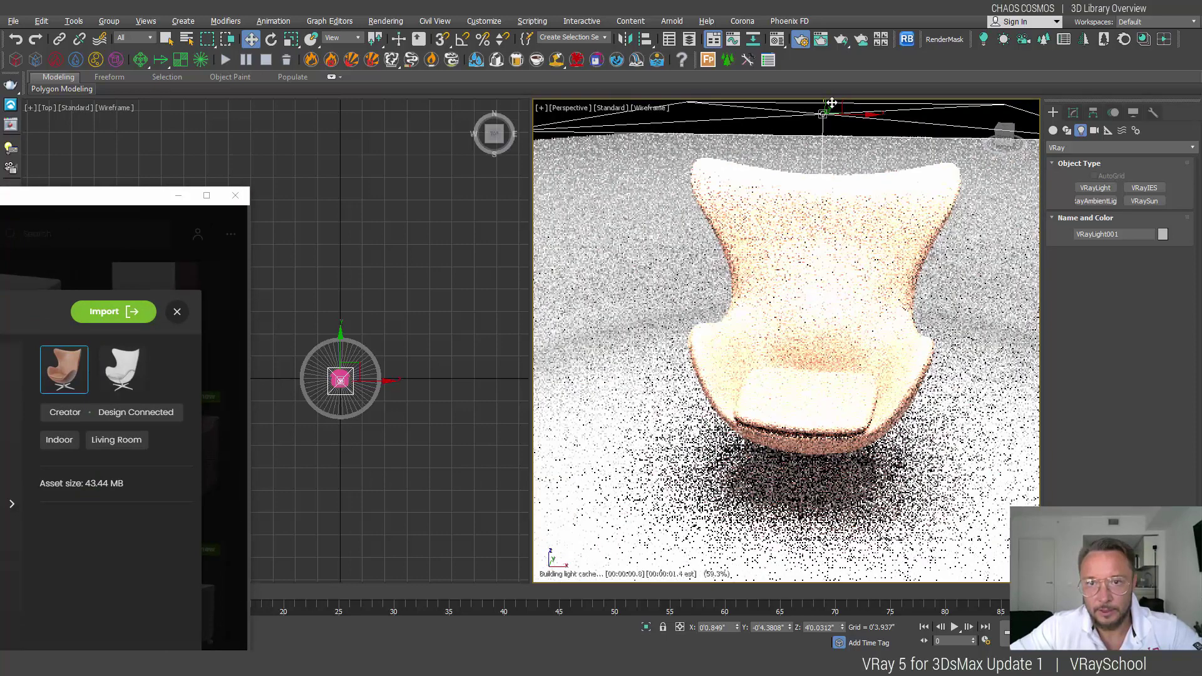
# Raise the VRayLight above the chair to a height of about 4'9.6" and set its multiplier to 8.
pyautogui.moveTo(825, 103); pyautogui.dragTo(835, 34)
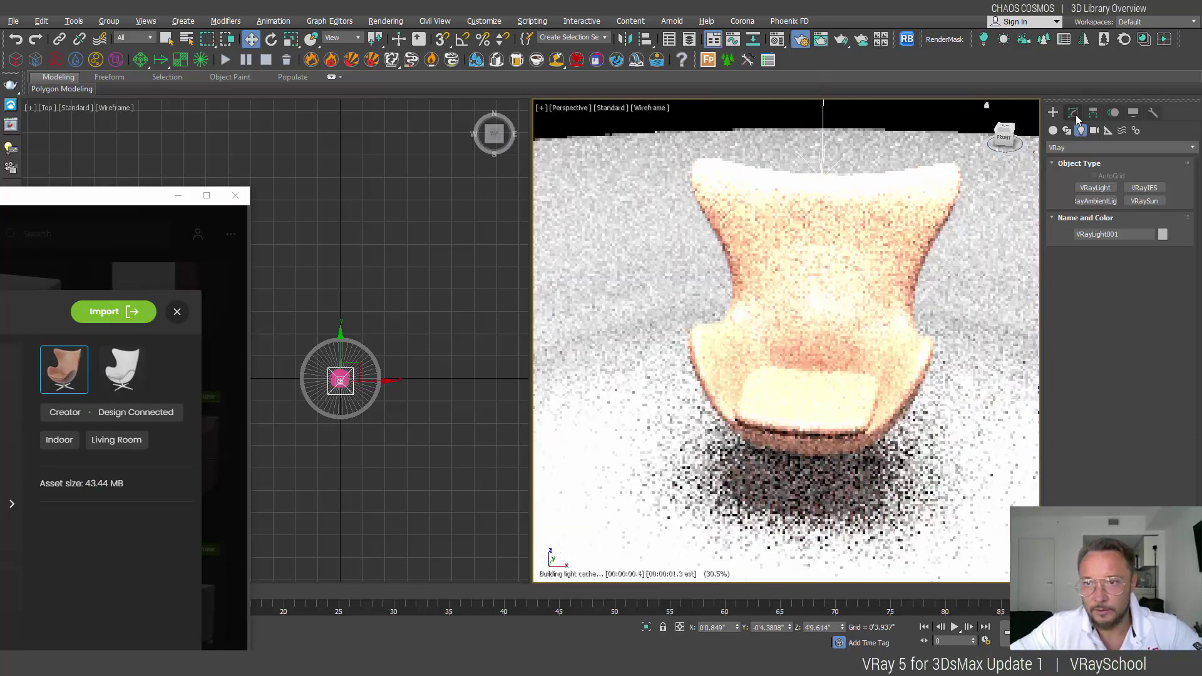
pyautogui.click(1074, 113)
pyautogui.moveTo(1149, 429); pyautogui.dragTo(1069, 432)
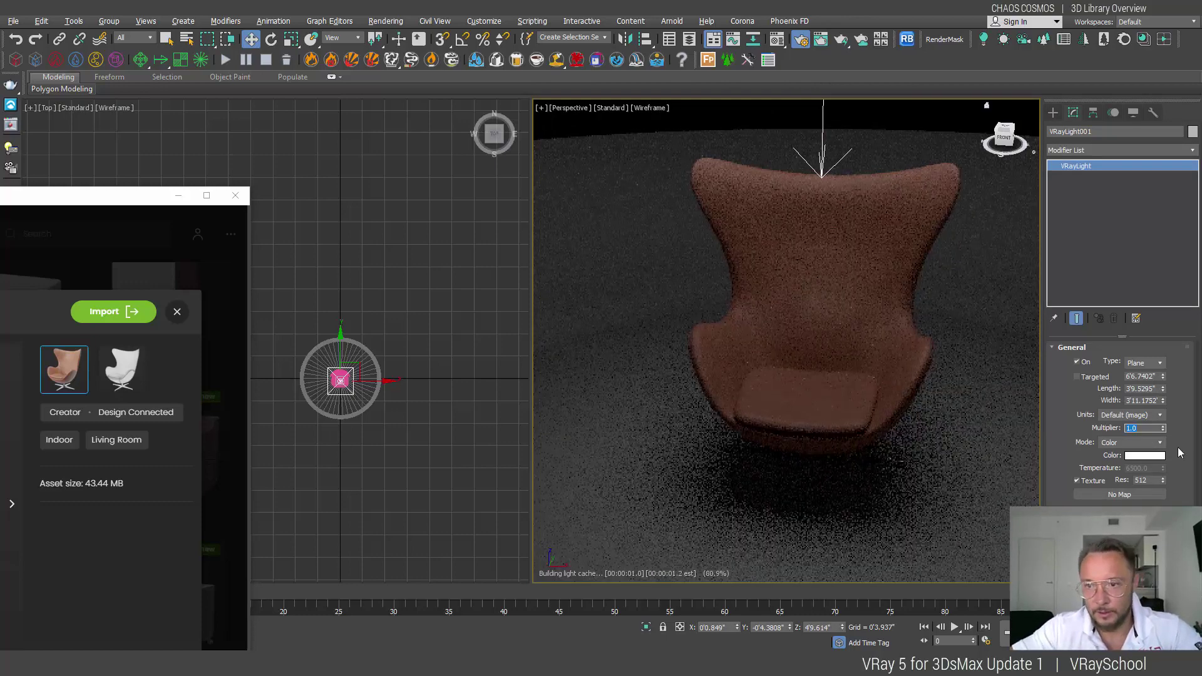
pyautogui.write('8')
pyautogui.press('Return')
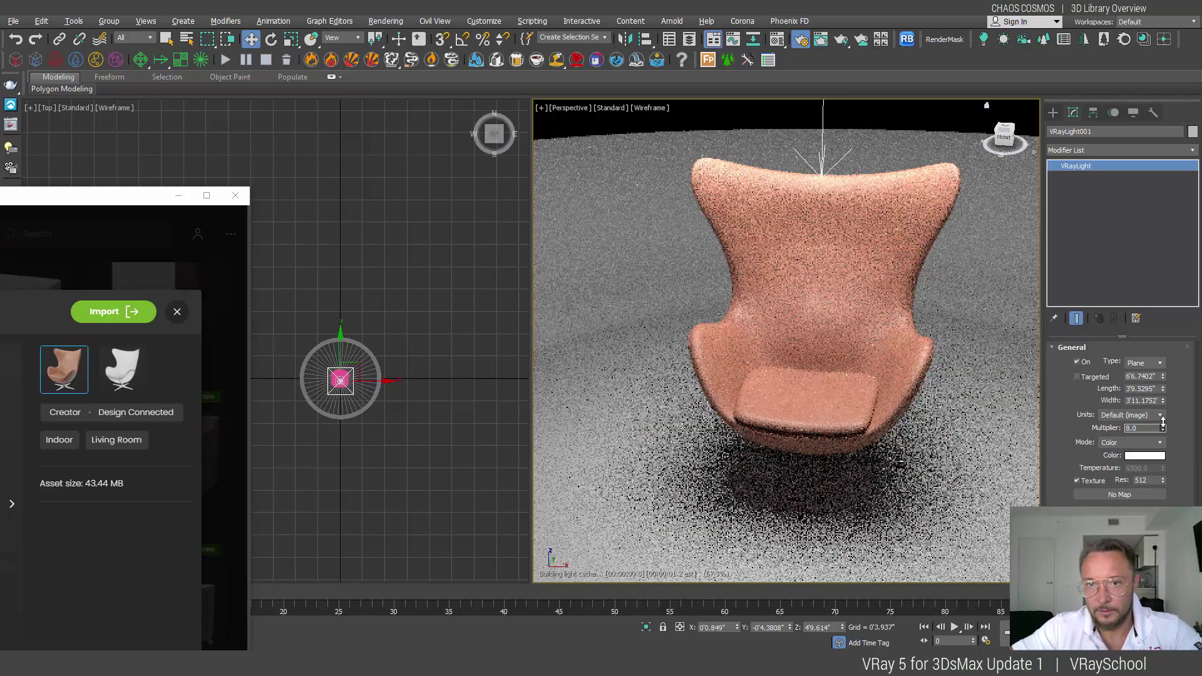
pyautogui.keyDown('alt'); pyautogui.moveTo(702, 341); pyautogui.dragTo(784, 341, button='middle'); pyautogui.keyUp('alt')
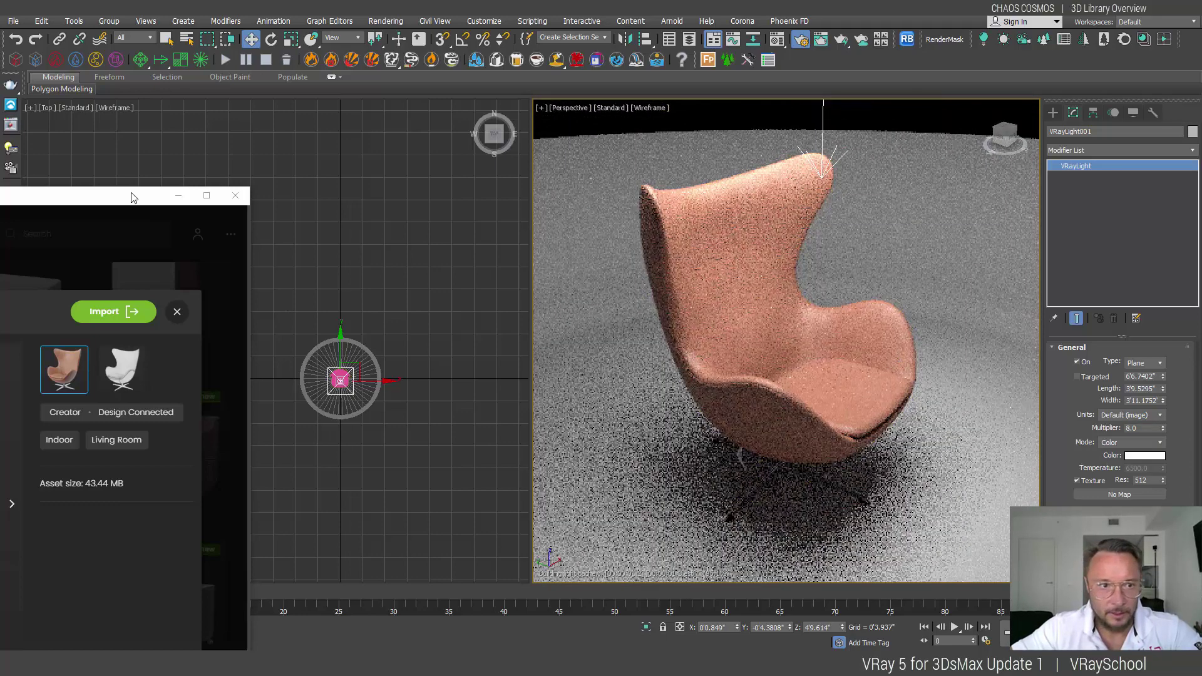
# Bring the Cosmos Browser back to its furniture list, closing the chair's details, and delete the lounge chair from the scene.
pyautogui.moveTo(129, 196); pyautogui.dragTo(466, 45)
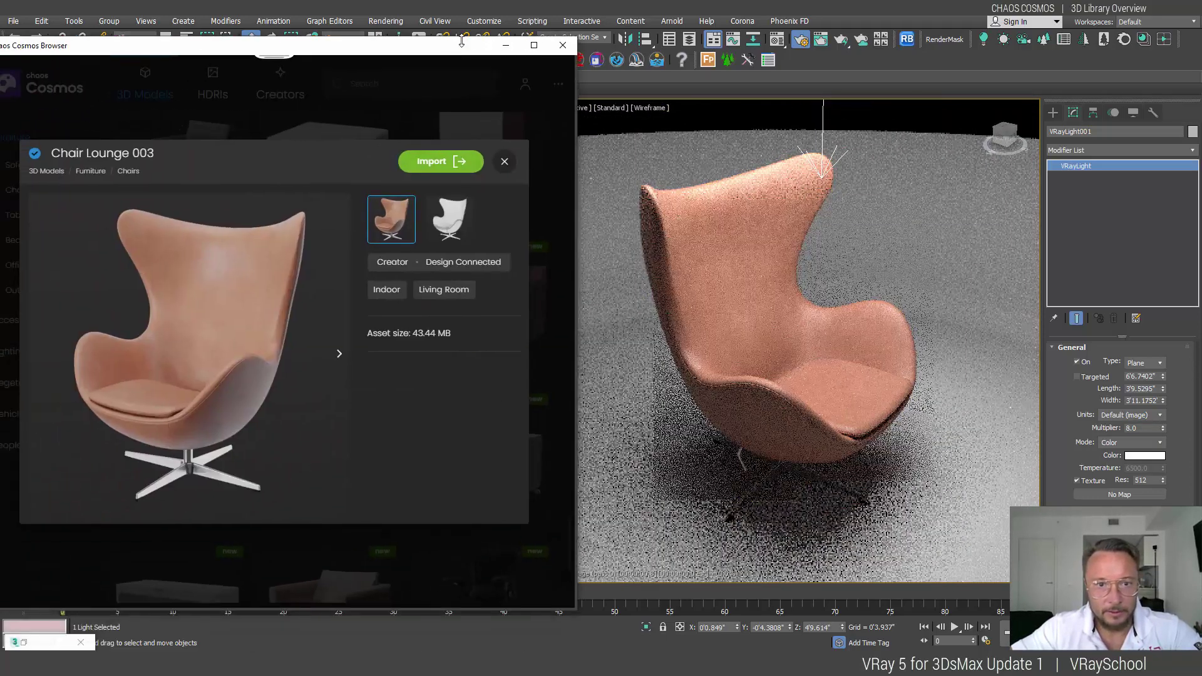
pyautogui.click(505, 162)
pyautogui.scroll(3, 336, 378)
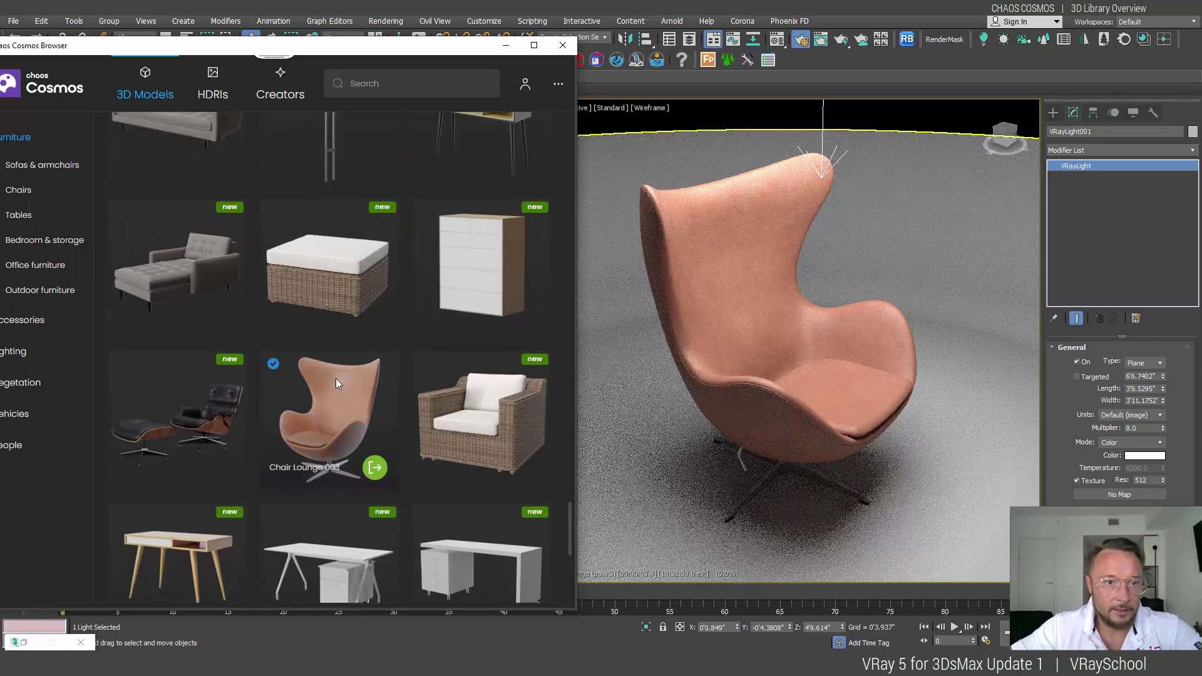
pyautogui.scroll(5, 335, 384)
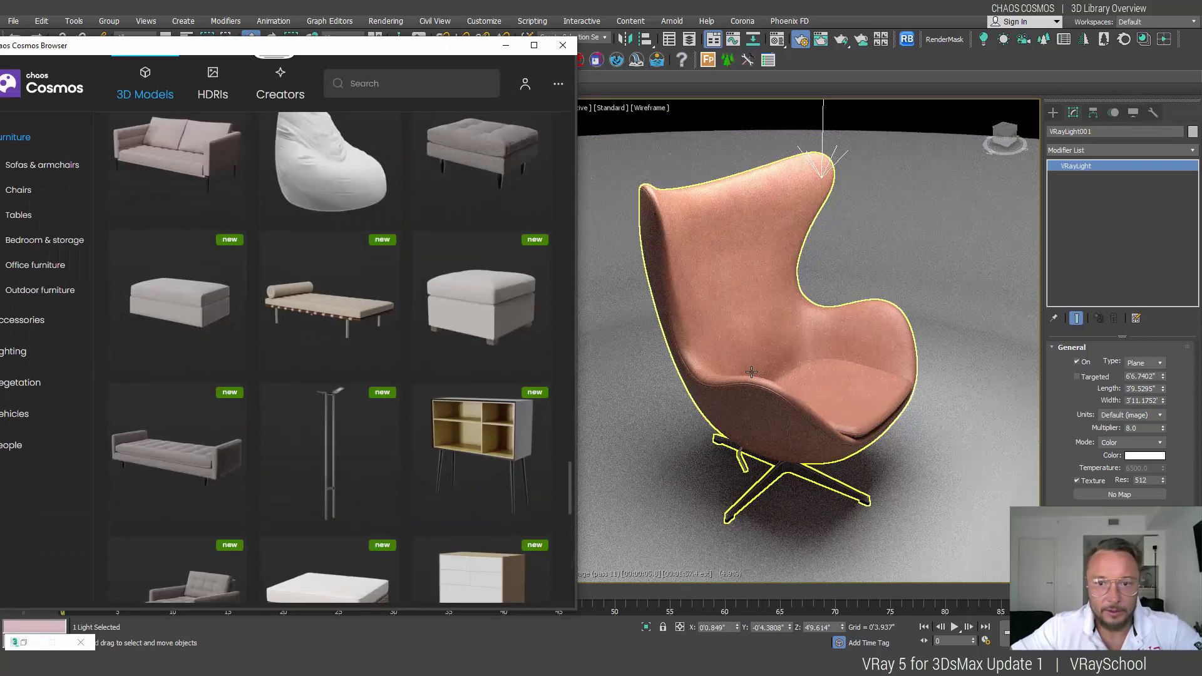
pyautogui.click(737, 341)
pyautogui.press('Delete')
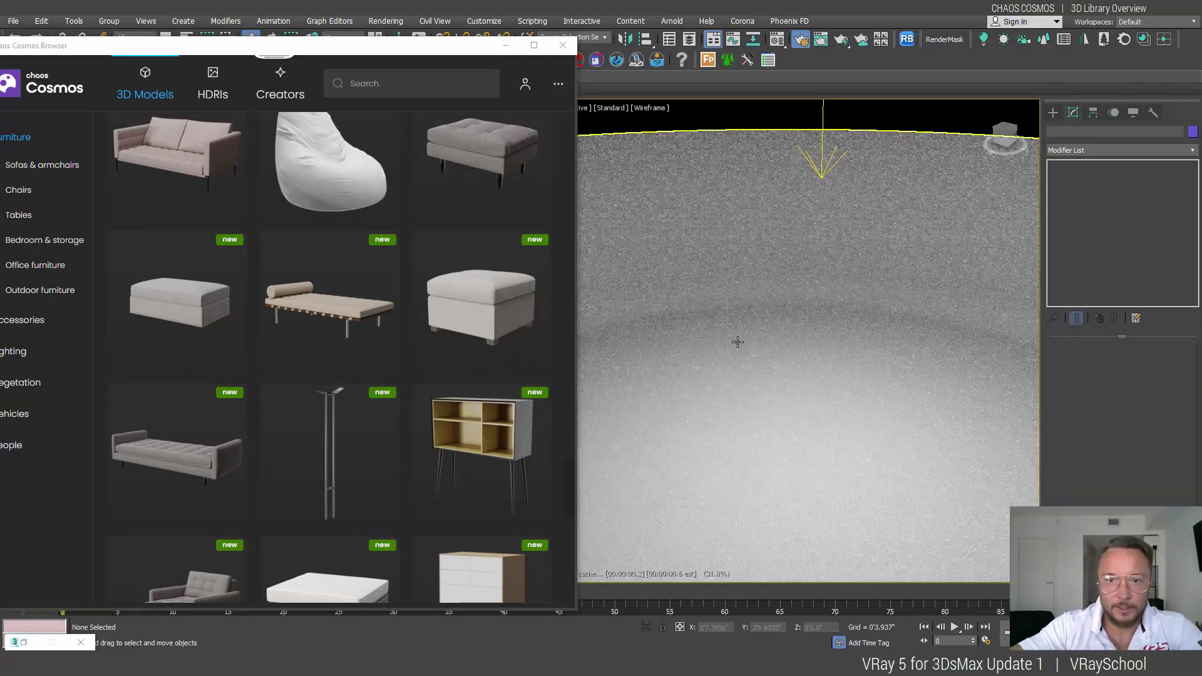
# Import the Sacco 001 bean bag from the Cosmos furniture models into the scene.
pyautogui.scroll(2, 382, 188)
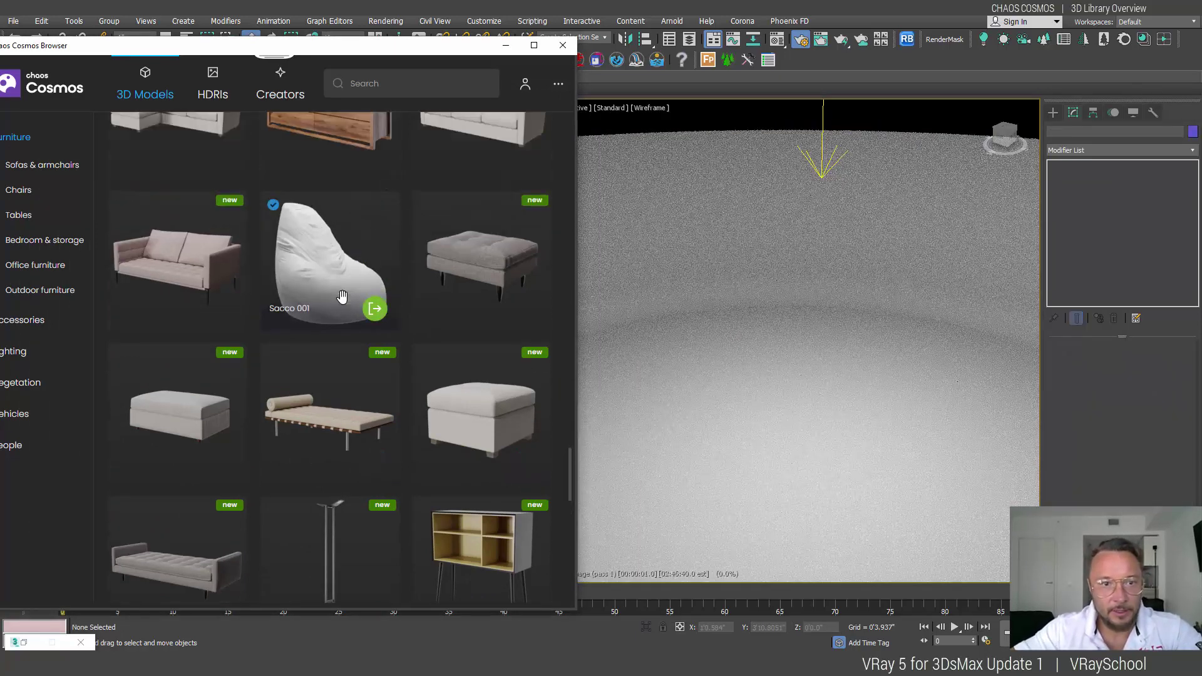
pyautogui.click(376, 309)
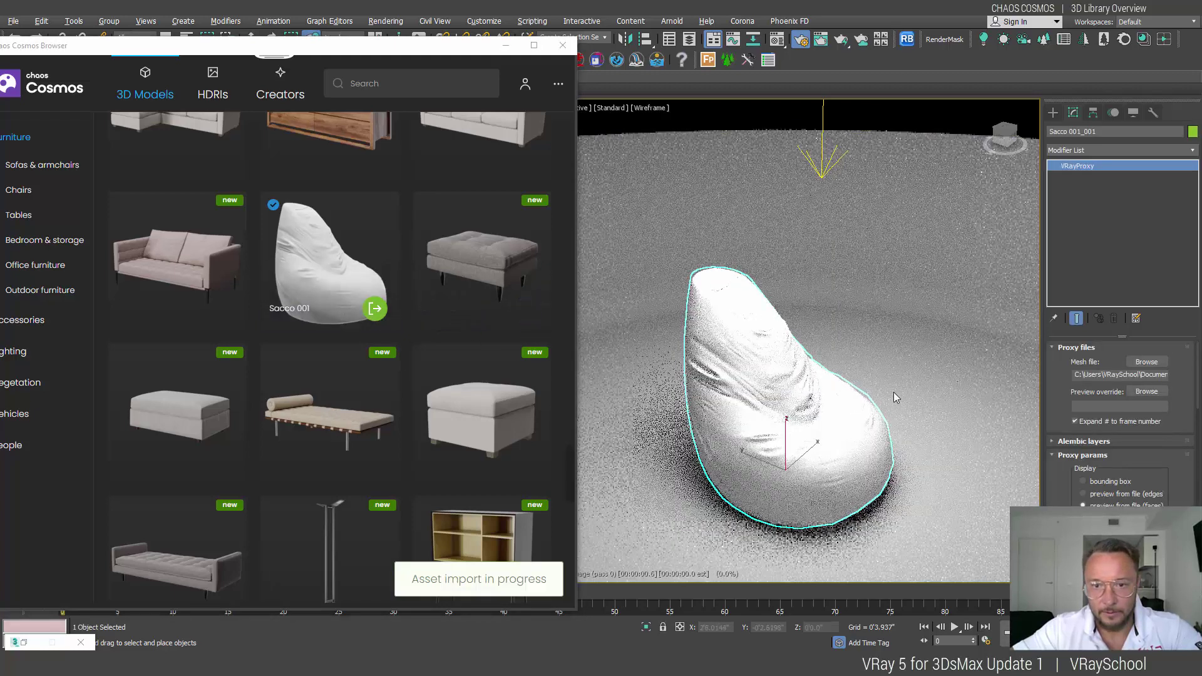
pyautogui.keyDown('alt'); pyautogui.moveTo(851, 233); pyautogui.dragTo(869, 386, button='middle'); pyautogui.keyUp('alt')
pyautogui.scroll(4, 792, 301)
pyautogui.scroll(-4, 869, 386)
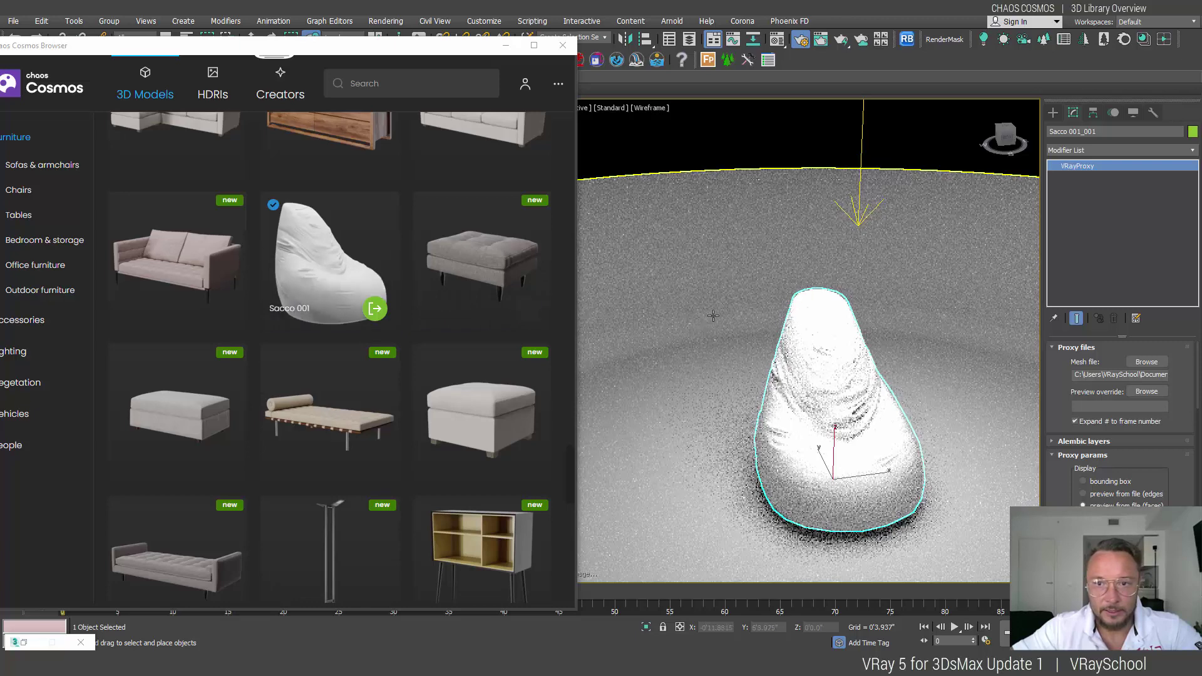
pyautogui.keyDown('alt'); pyautogui.moveTo(799, 297); pyautogui.dragTo(819, 297, button='middle'); pyautogui.keyUp('alt')
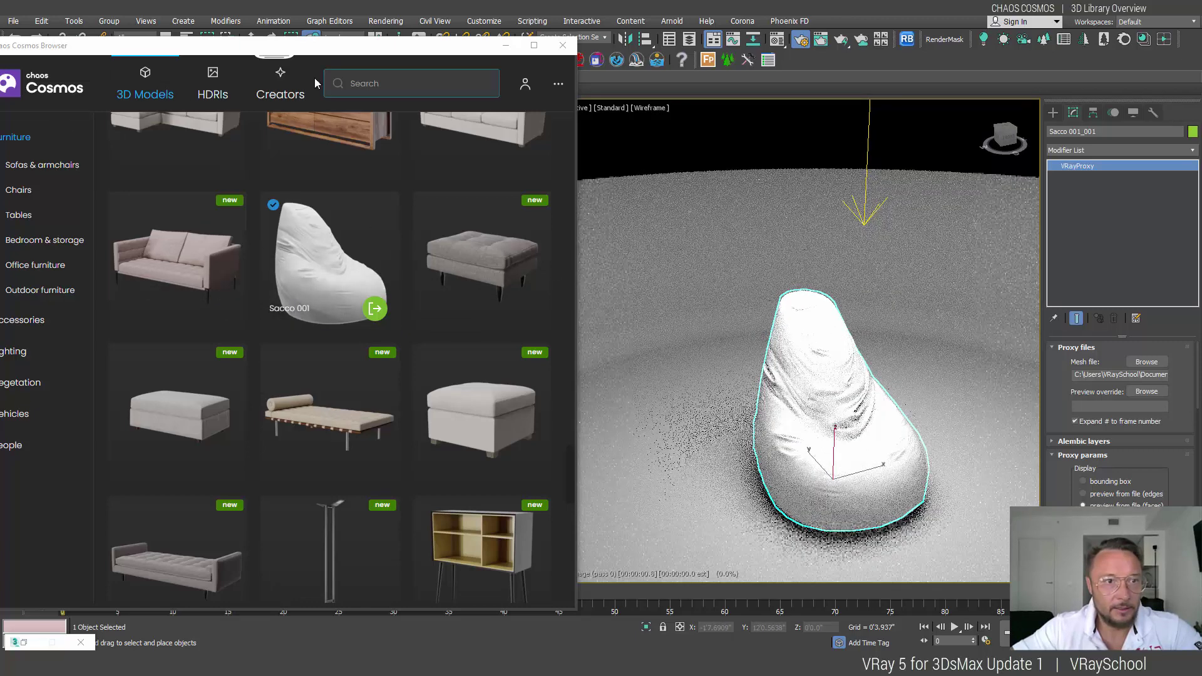
# Move the Cosmos Browser fully into view and browse the NoEmotion HDRI assets among its creators.
pyautogui.click(280, 87)
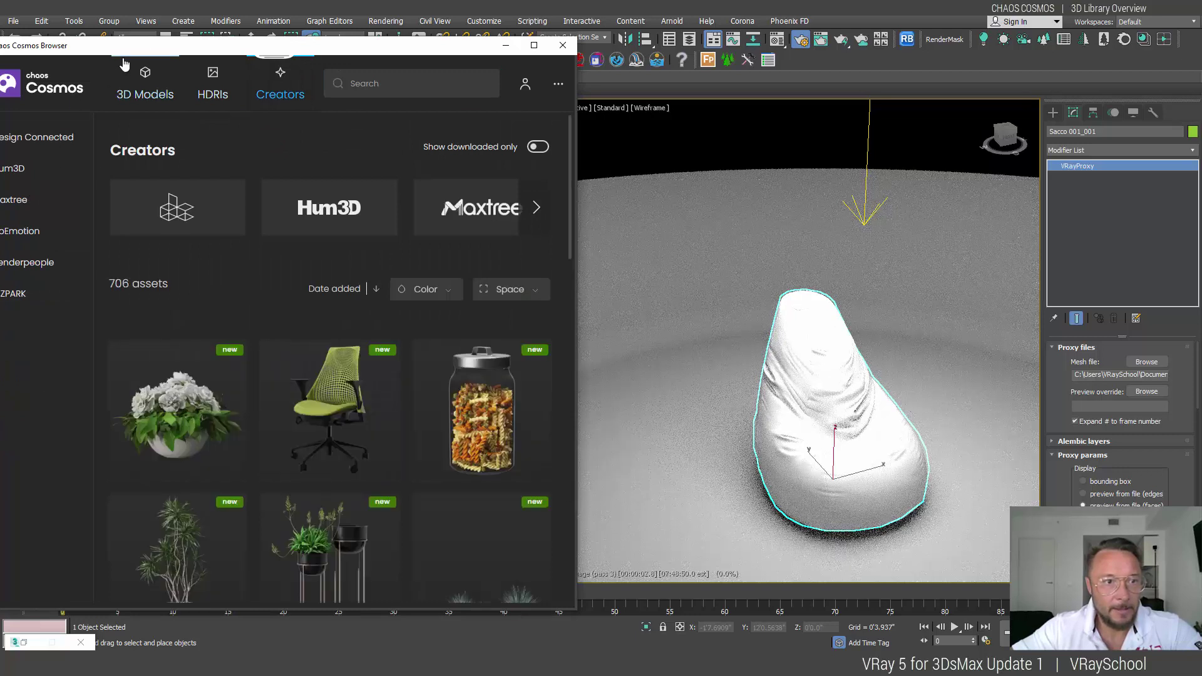
pyautogui.moveTo(169, 46); pyautogui.dragTo(221, 41)
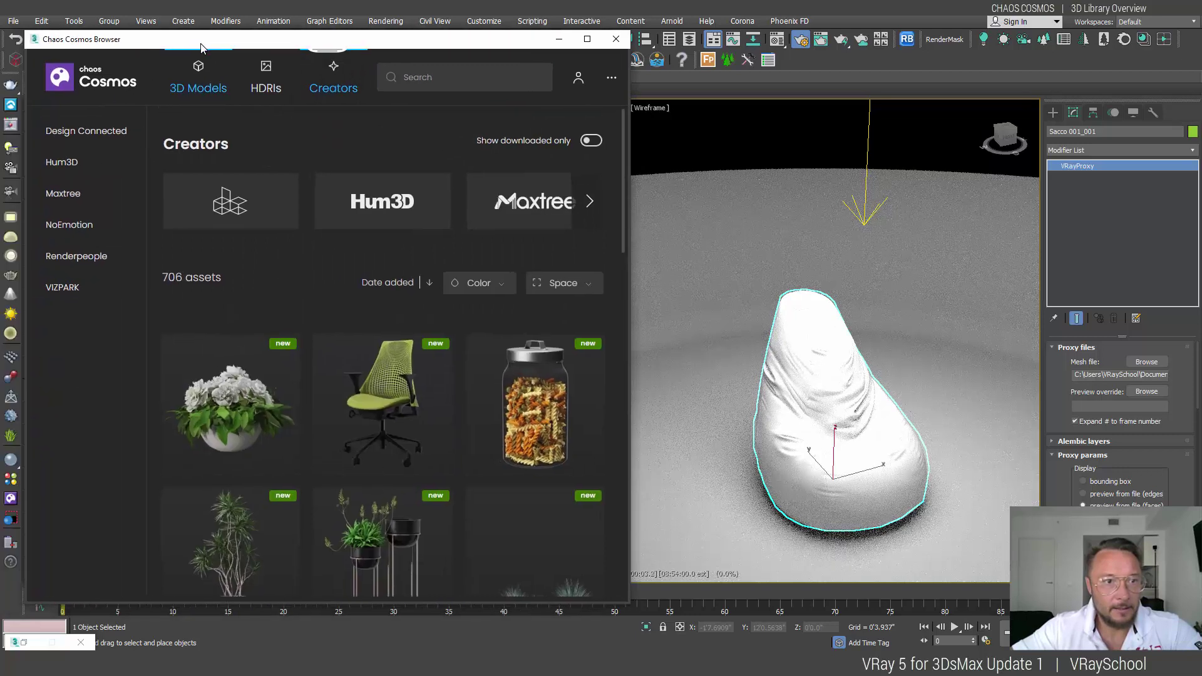
pyautogui.click(75, 145)
pyautogui.click(68, 226)
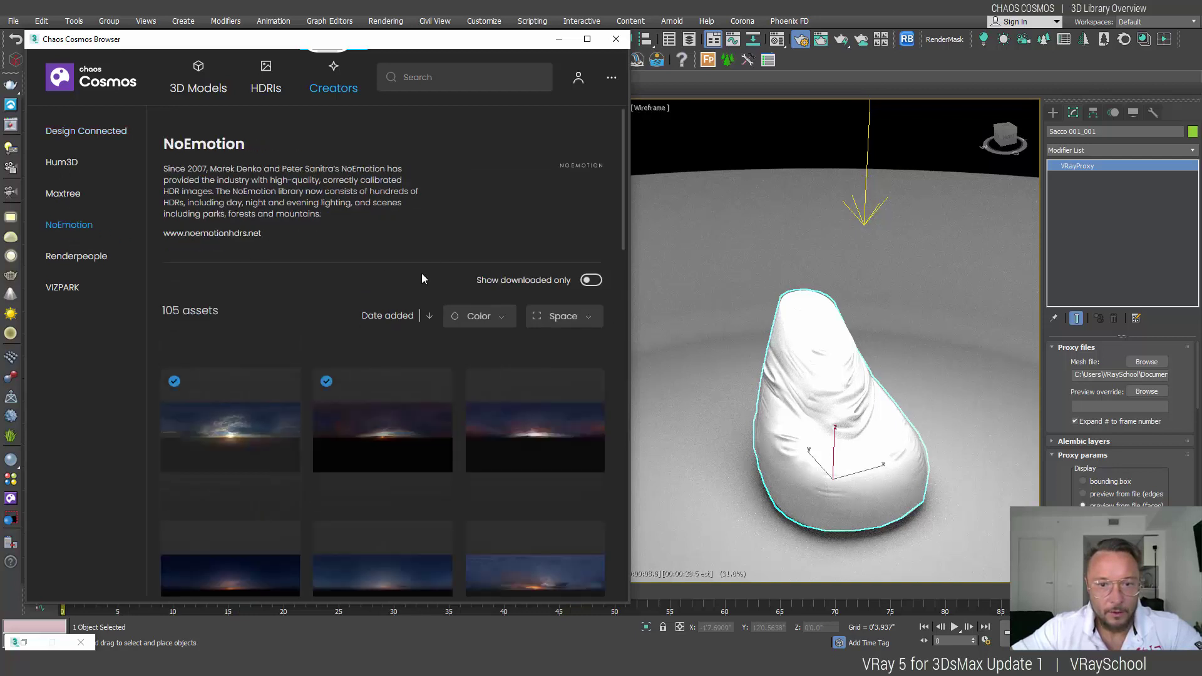
pyautogui.scroll(-2, 555, 427)
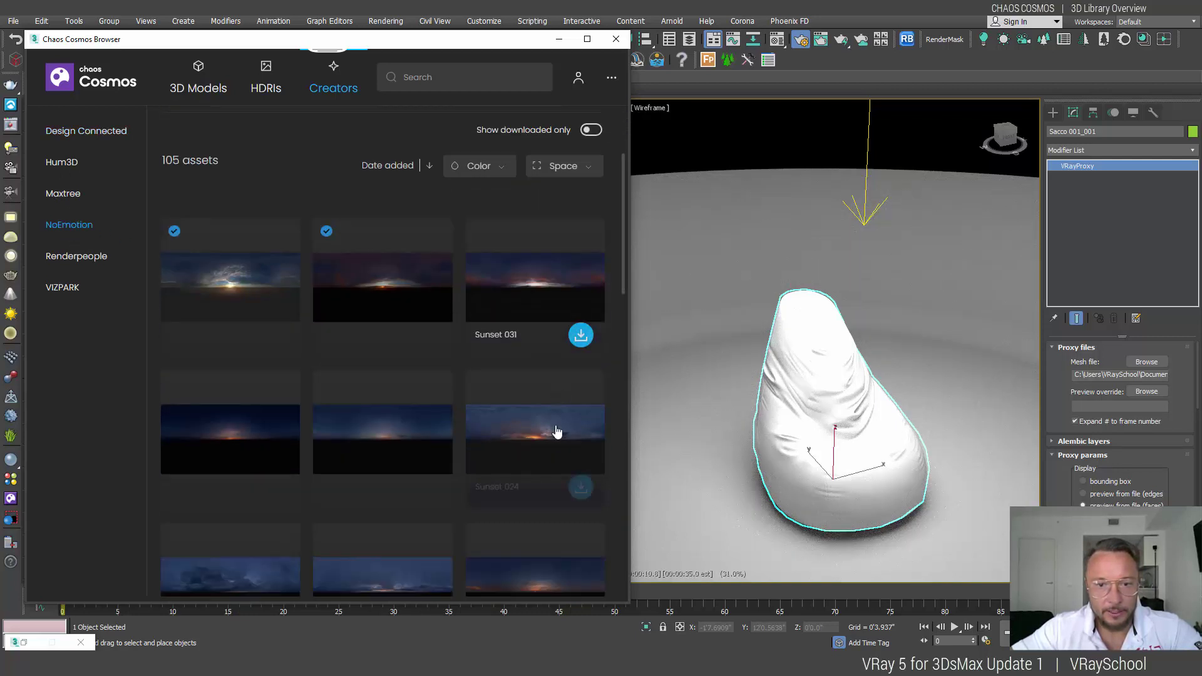
# Download the Sunset 024 HDRI and import it as a dome light, minimizing the Cosmos Browser when done.
pyautogui.click(581, 488)
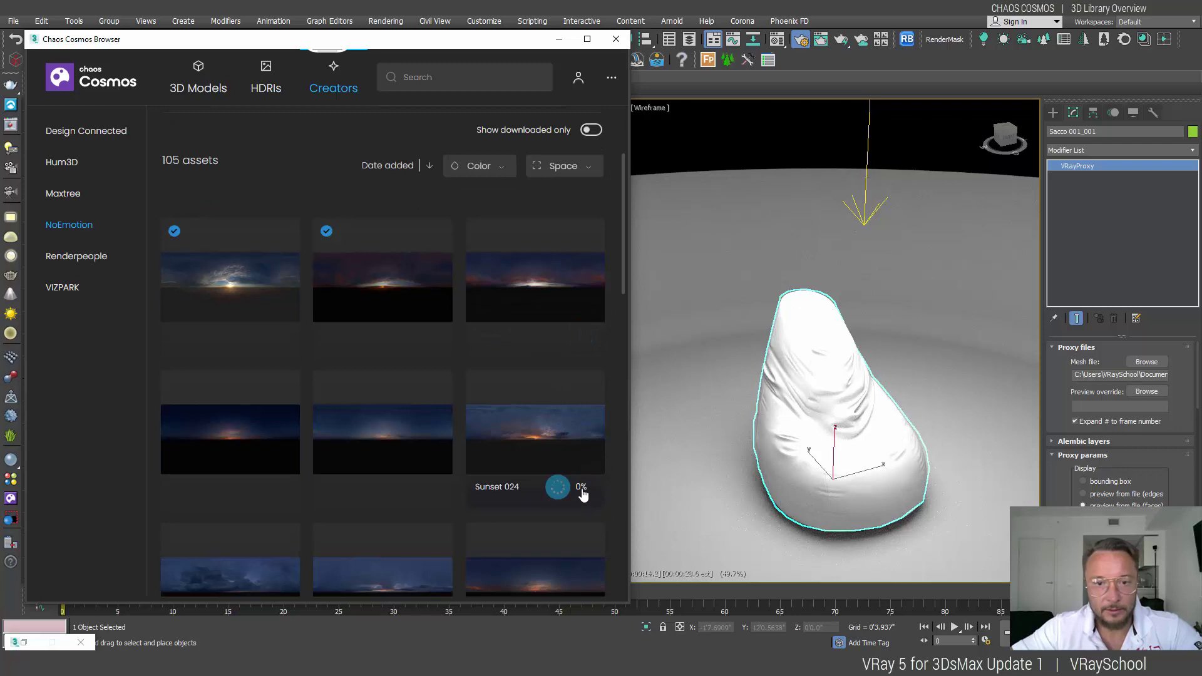
pyautogui.click(564, 453)
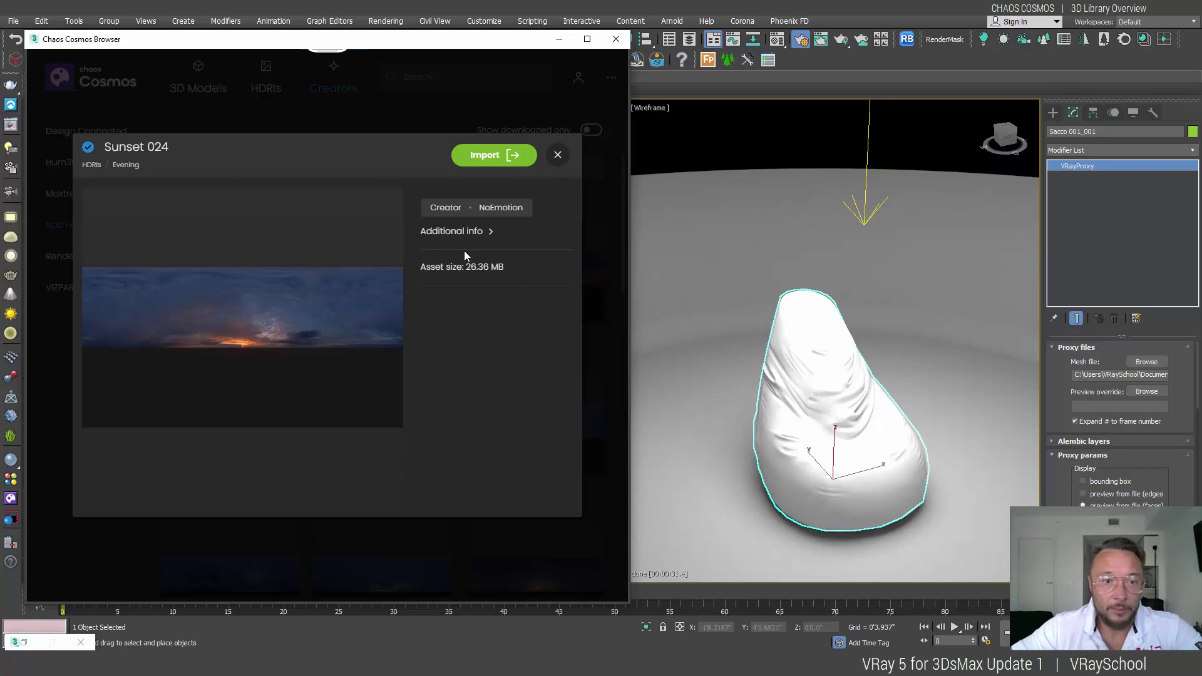
pyautogui.click(480, 157)
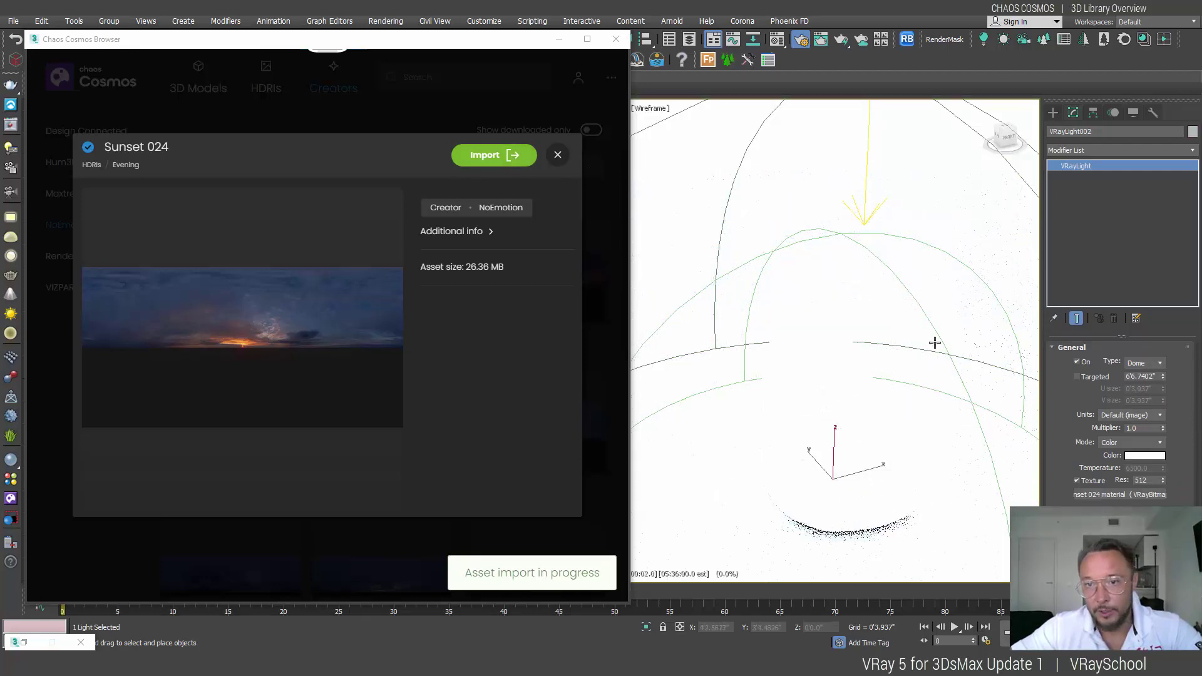
pyautogui.click(557, 40)
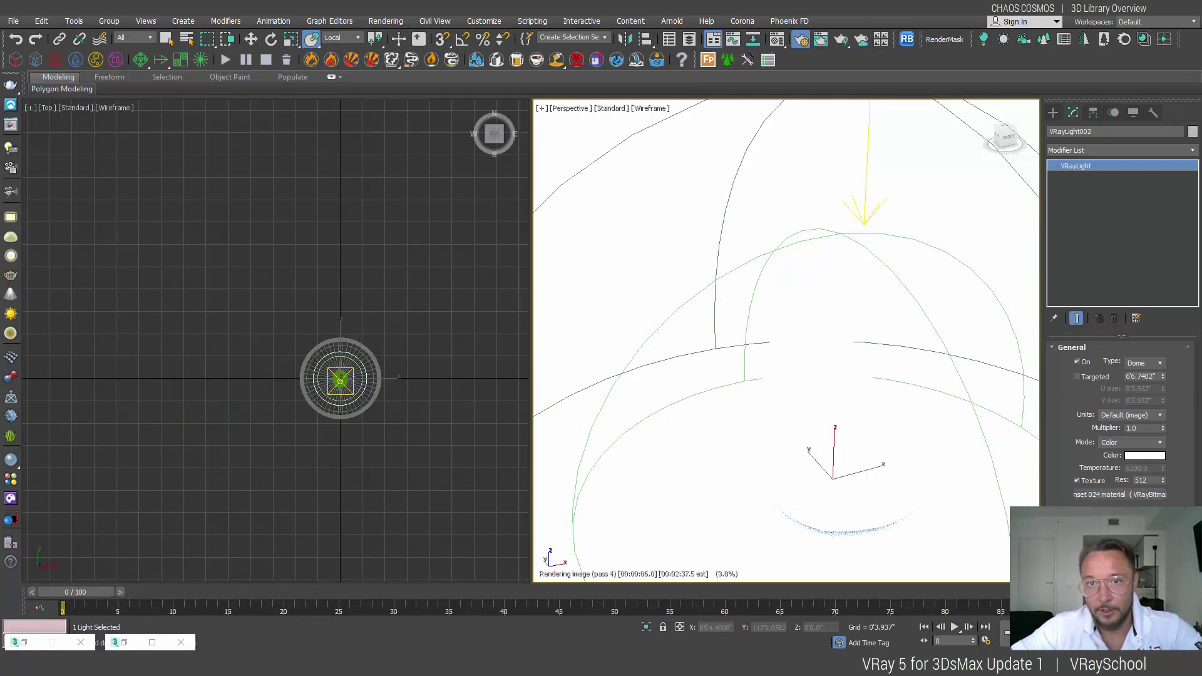
# Load the dome light's Sunset 024 map into the third Material Editor sample slot and activate the Move tool.
pyautogui.click(776, 42)
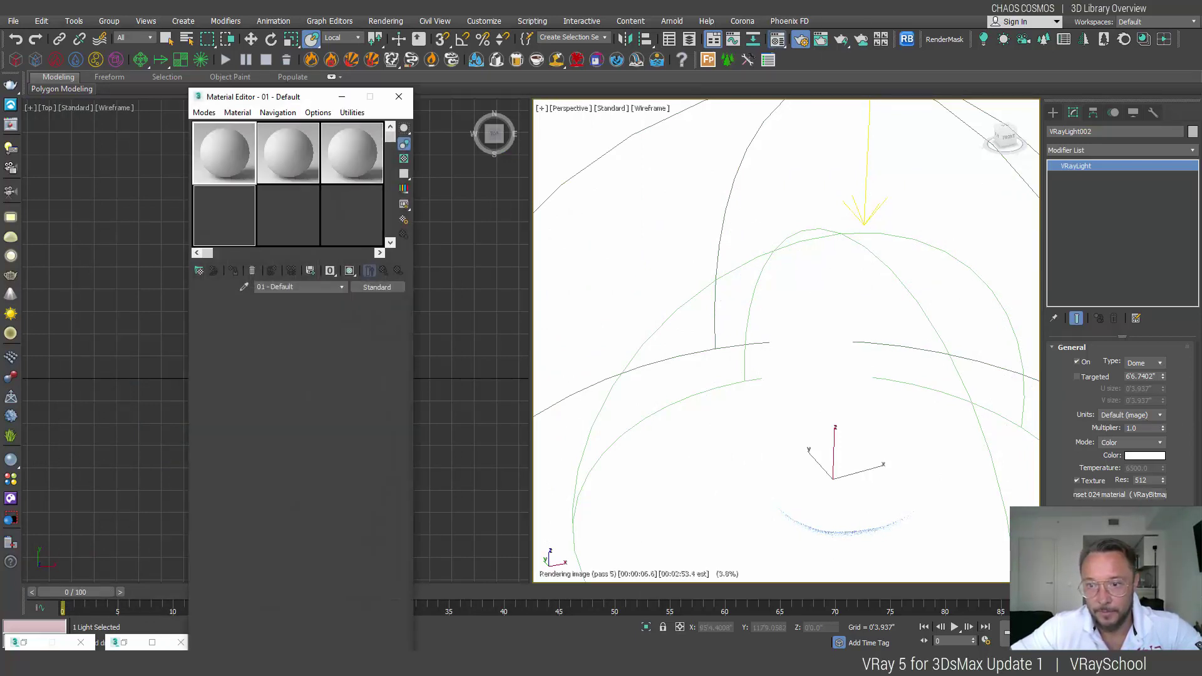
pyautogui.moveTo(1095, 498); pyautogui.dragTo(286, 382)
pyautogui.click(274, 443)
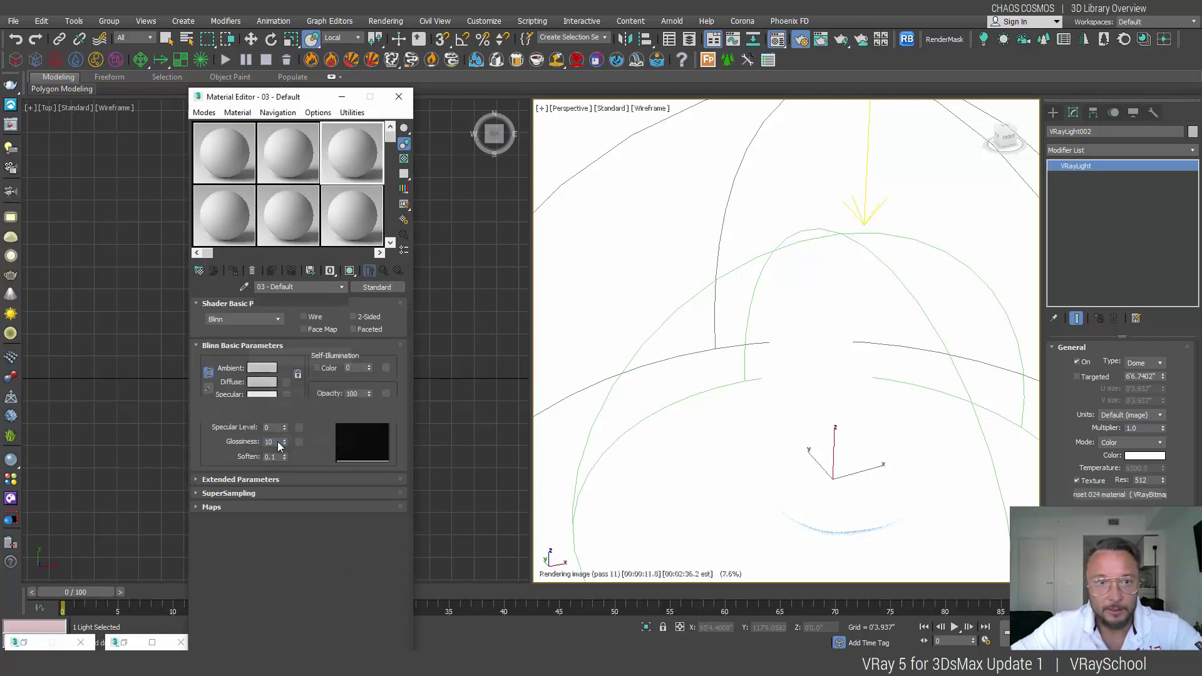
pyautogui.click(346, 168)
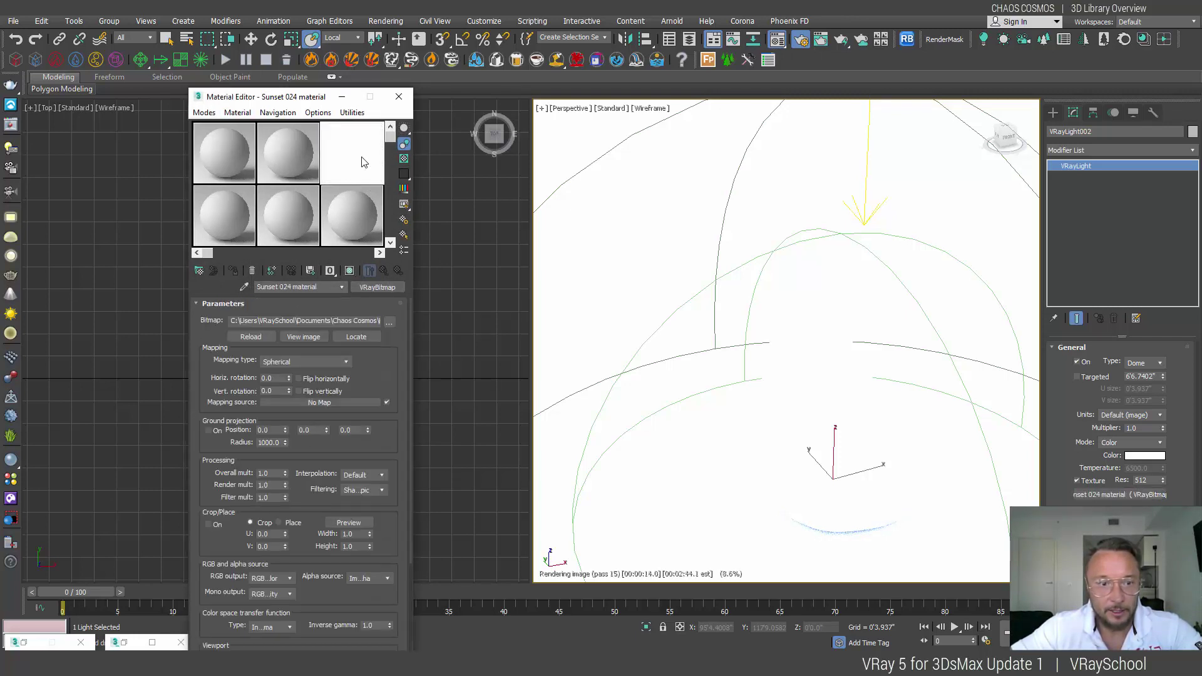
pyautogui.click(252, 41)
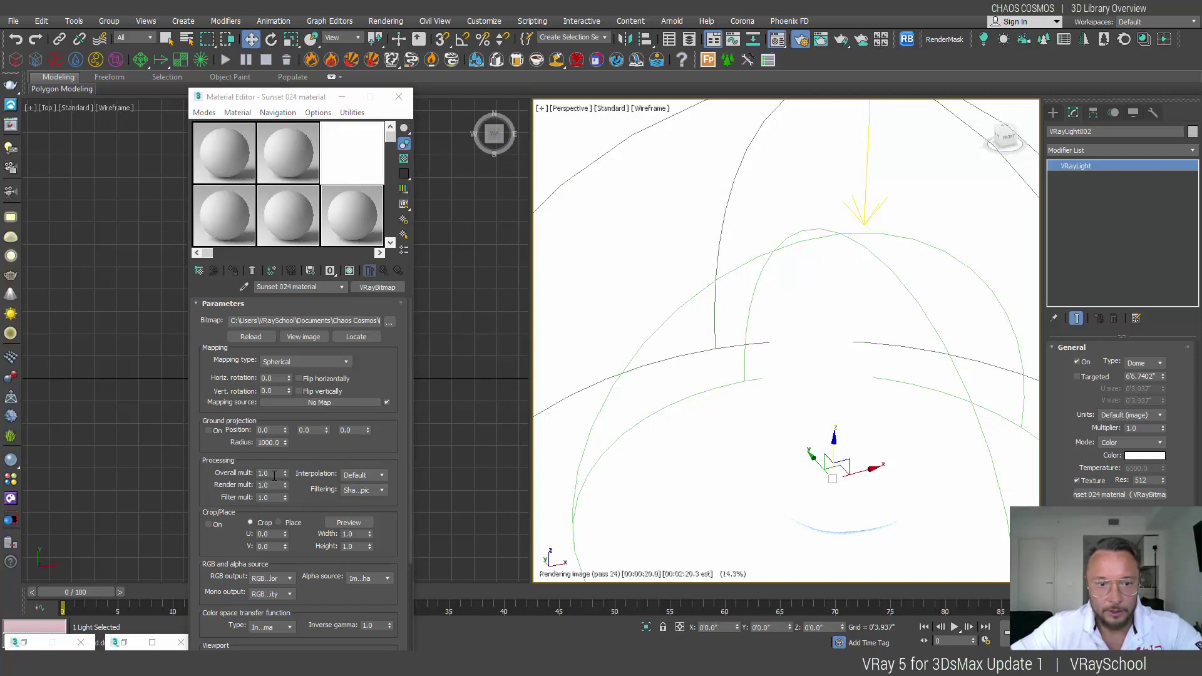
# Set both the overall and render multipliers of the Sunset 024 bitmap to 0.2.
pyautogui.doubleClick(274, 474)
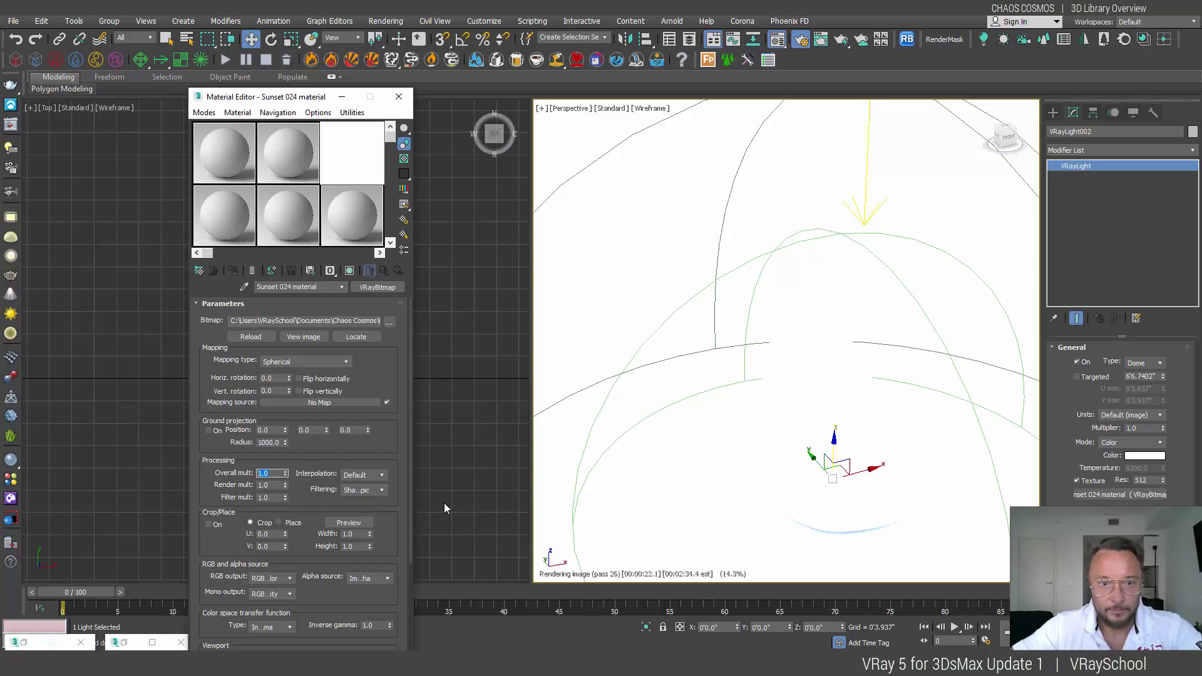
pyautogui.write('0.2')
pyautogui.press('Return')
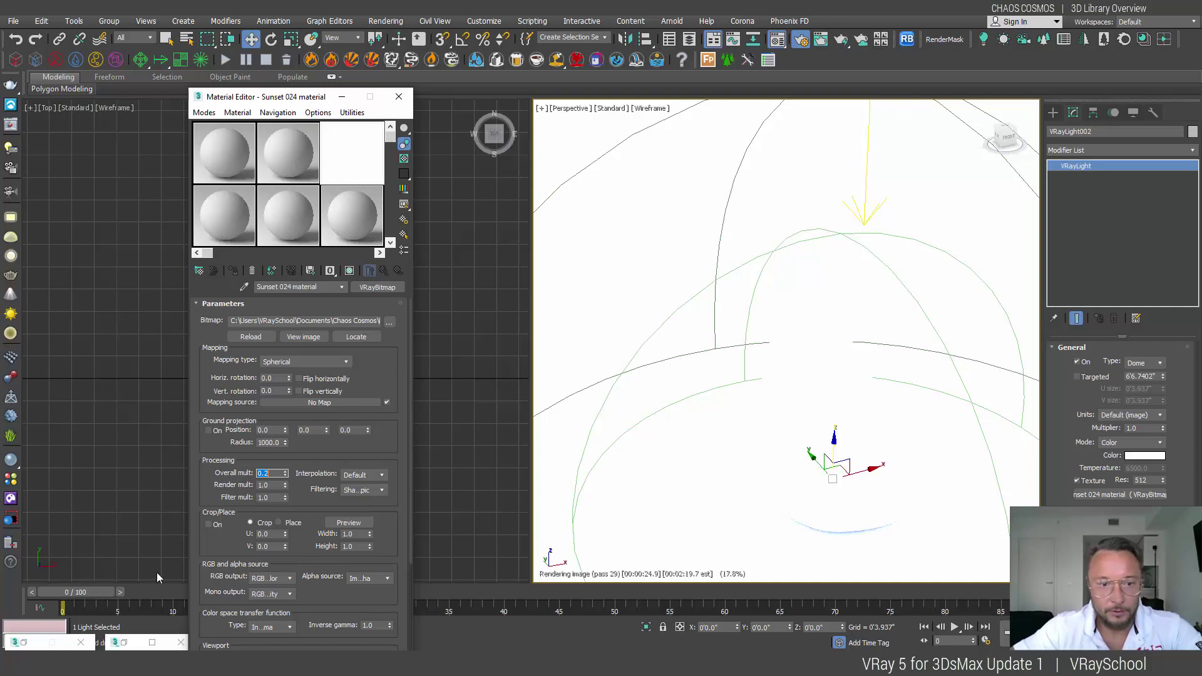
pyautogui.moveTo(271, 486); pyautogui.dragTo(196, 476)
pyautogui.write('.2')
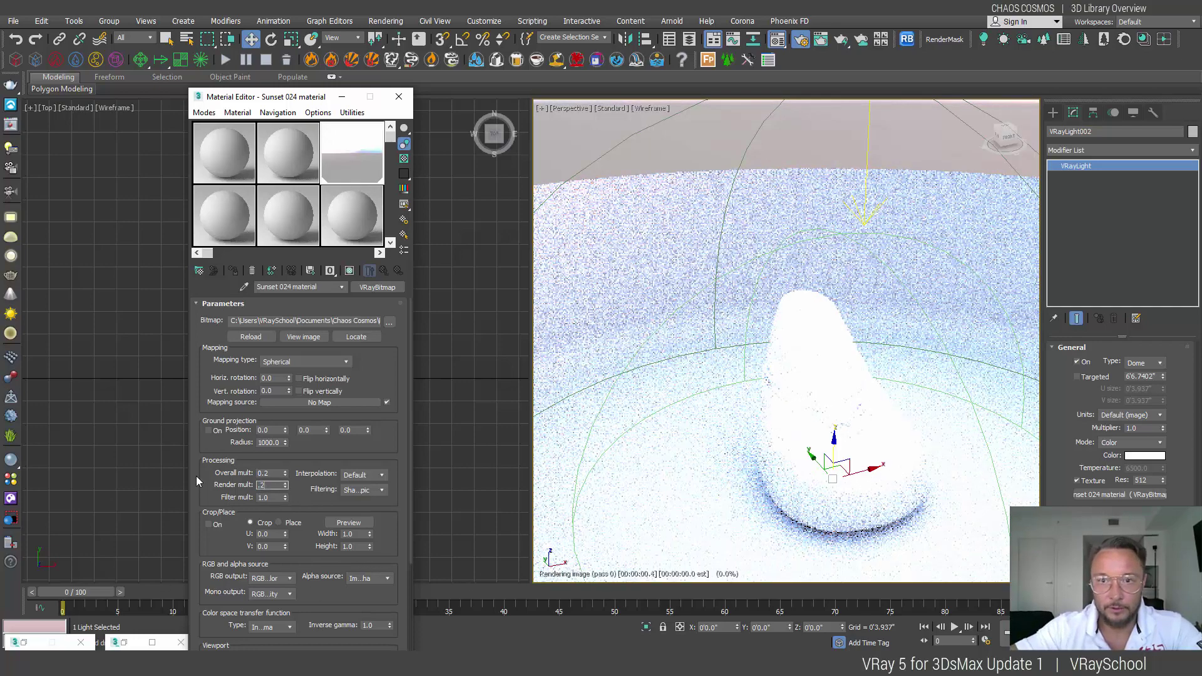
pyautogui.press('Return')
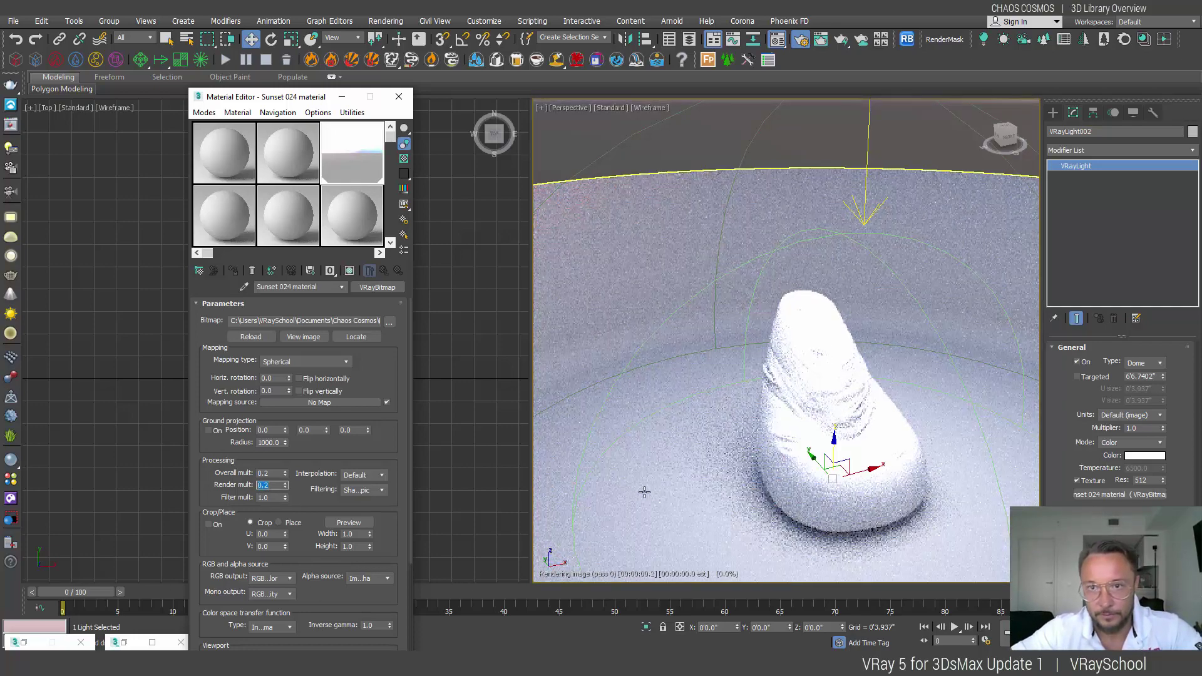
# Raise the plane VRayLight above the bean bag to a height of about 5'4".
pyautogui.click(871, 113)
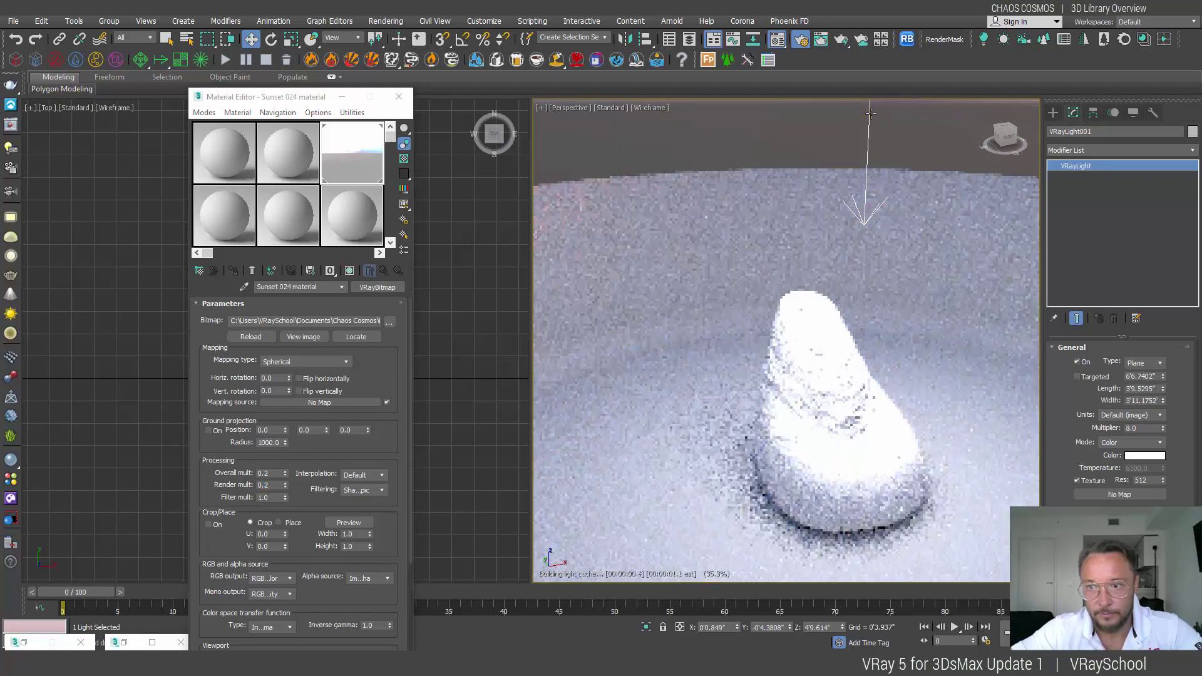
pyautogui.moveTo(872, 114); pyautogui.dragTo(872, 61)
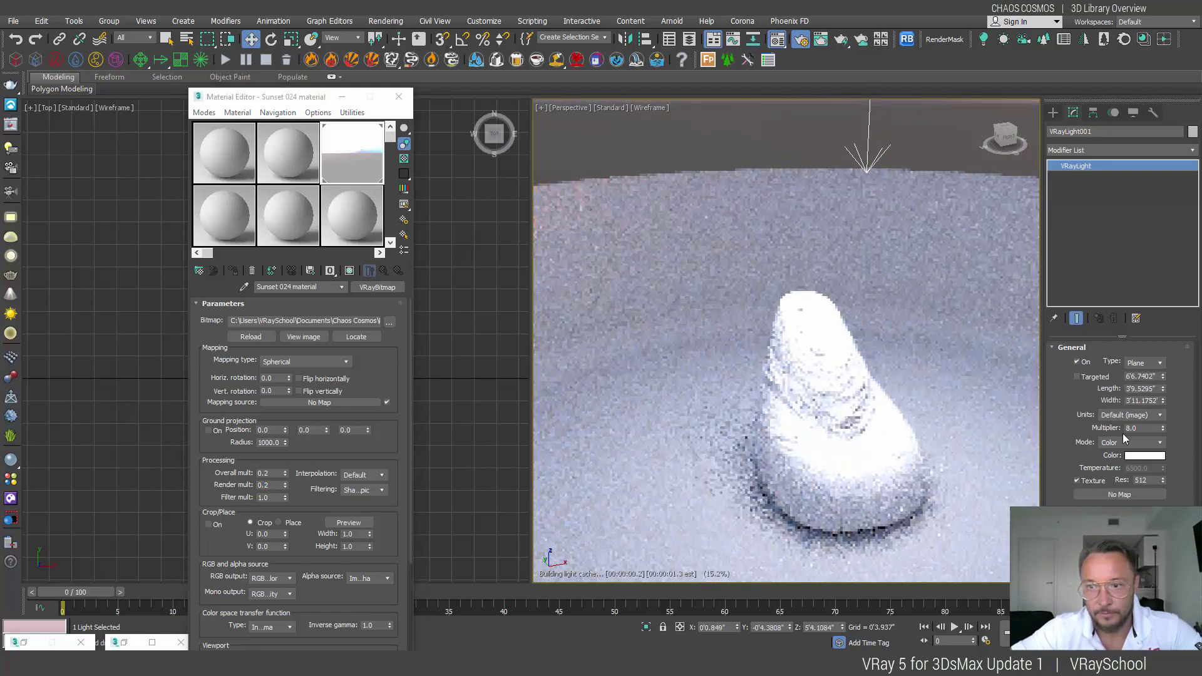
# Lower the plane VRayLight's multiplier to 3.0.
pyautogui.click(1163, 430)
pyautogui.click(1163, 431)
pyautogui.click(1163, 431)
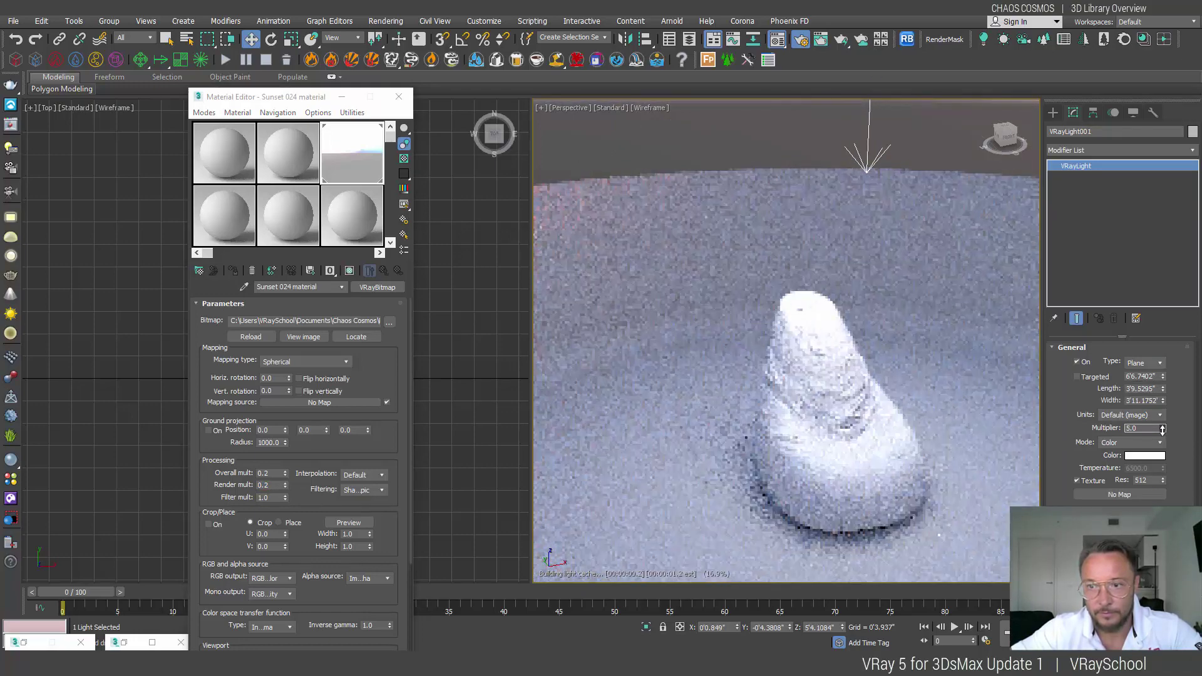
pyautogui.moveTo(1164, 430); pyautogui.dragTo(1164, 433)
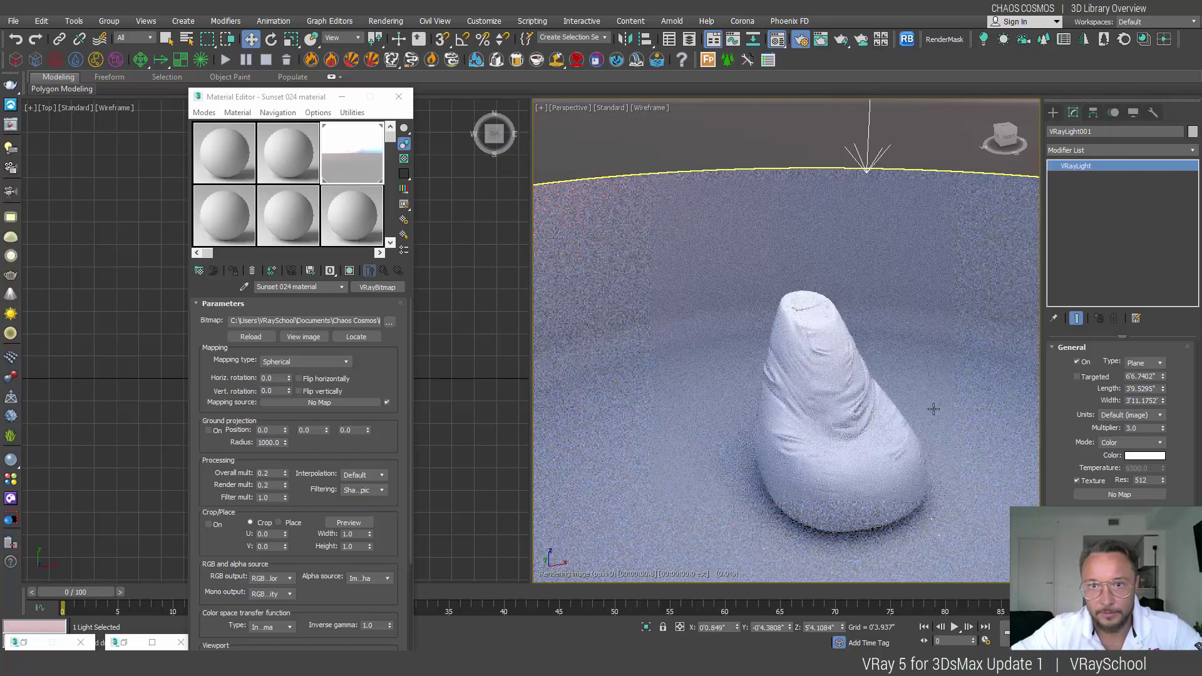
# Scale up the round chamfered cylinder around the bean bag to about 176% in X and Y and about 106% in Z.
pyautogui.moveTo(934, 409)
pyautogui.keyDown('alt'); pyautogui.mouseDown(button='middle')
pyautogui.moveTo(932, 422)
pyautogui.moveTo(930, 396)
pyautogui.mouseUp(button='middle'); pyautogui.keyUp('alt')
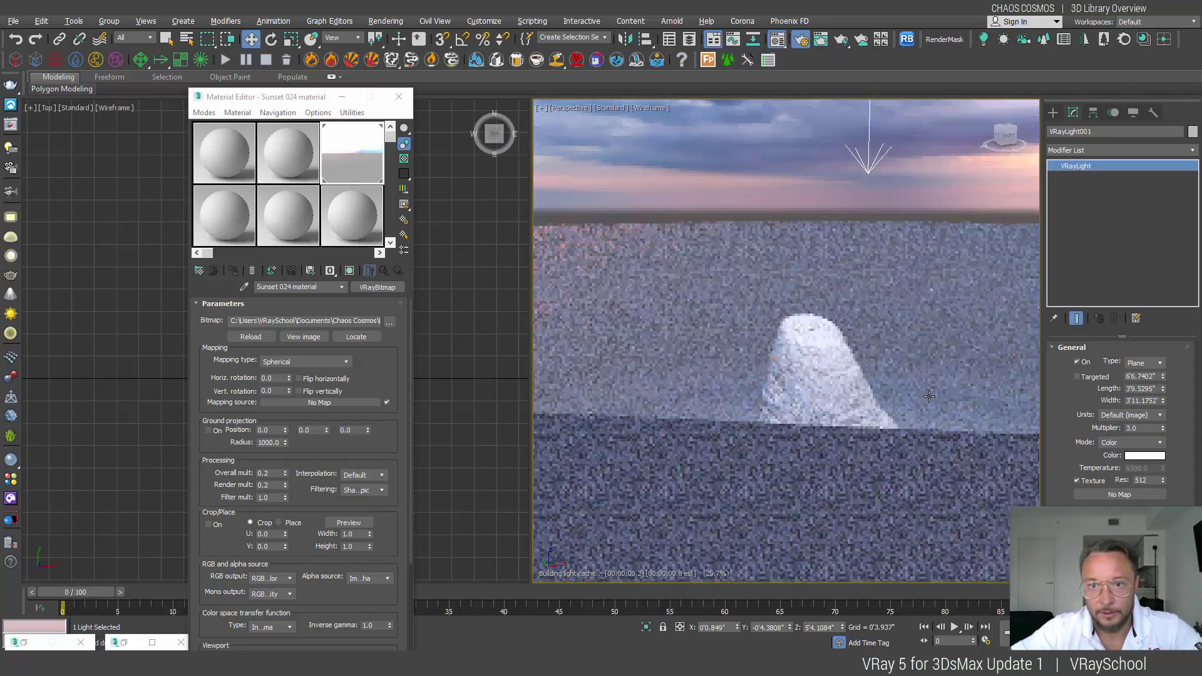
pyautogui.click(901, 305)
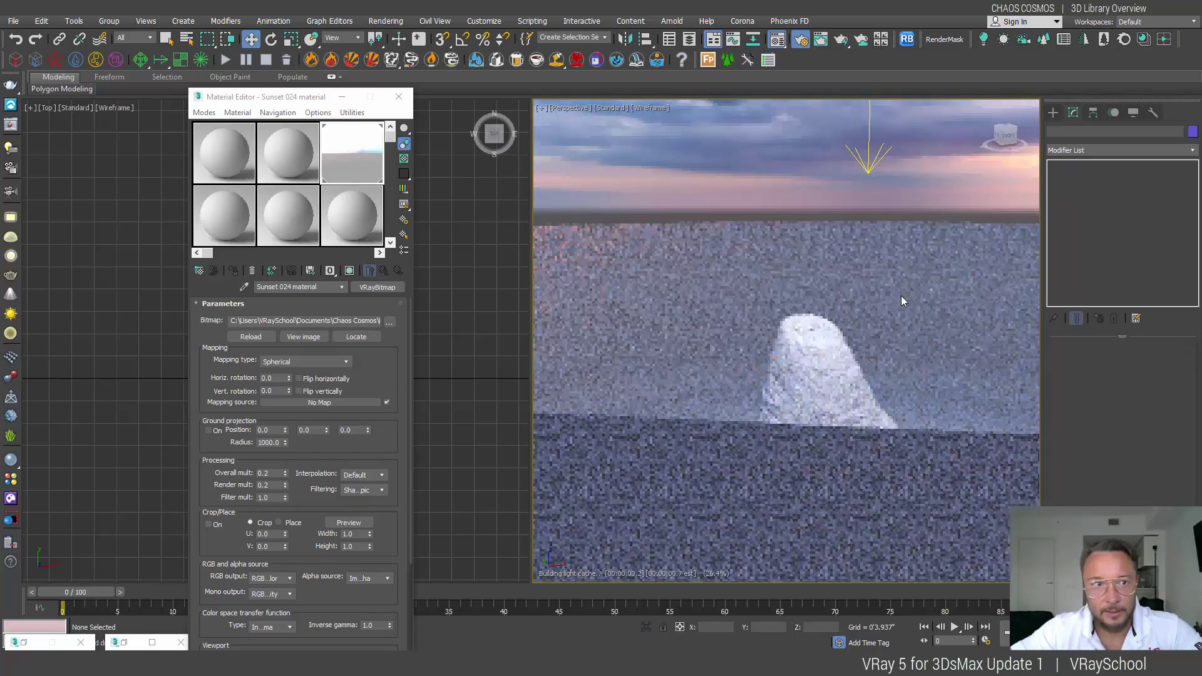
pyautogui.click(291, 39)
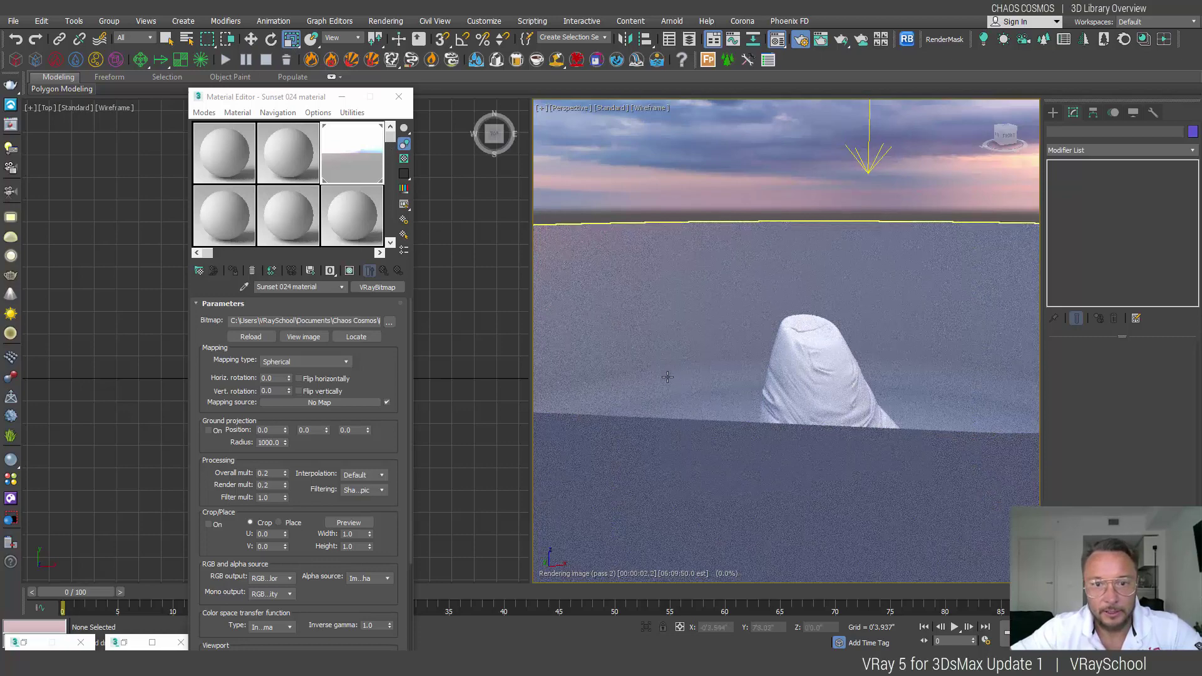
pyautogui.click(799, 493)
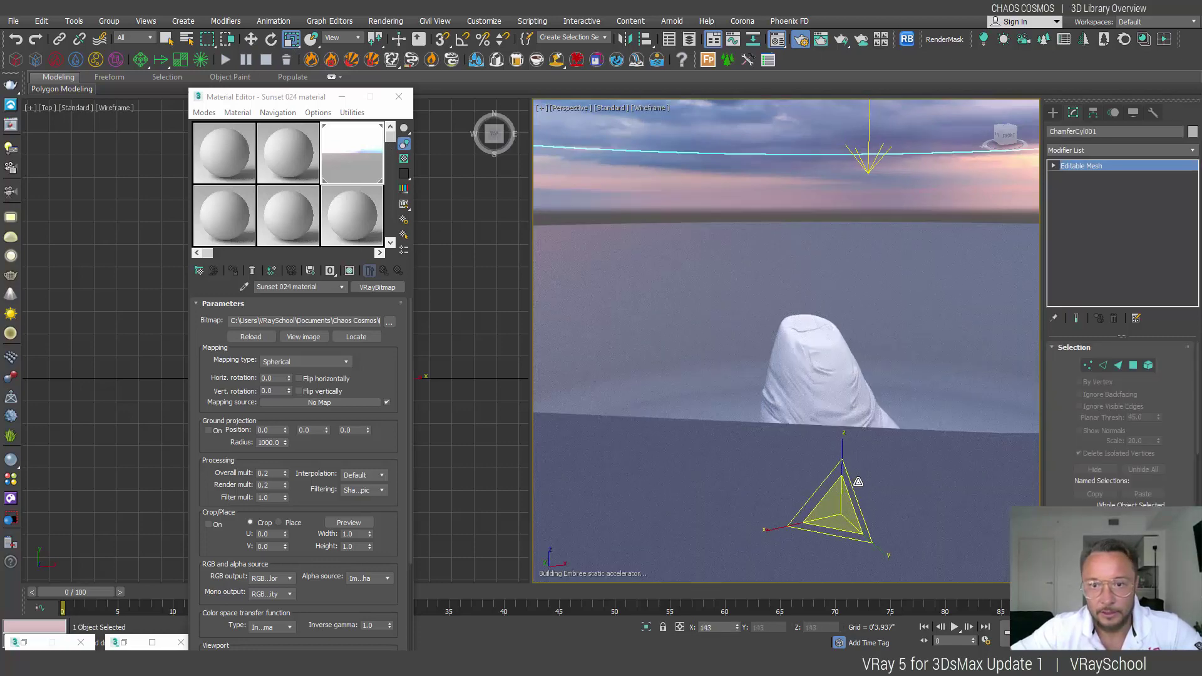
pyautogui.moveTo(858, 482)
pyautogui.mouseDown()
pyautogui.moveTo(854, 506)
pyautogui.moveTo(841, 481)
pyautogui.mouseUp()
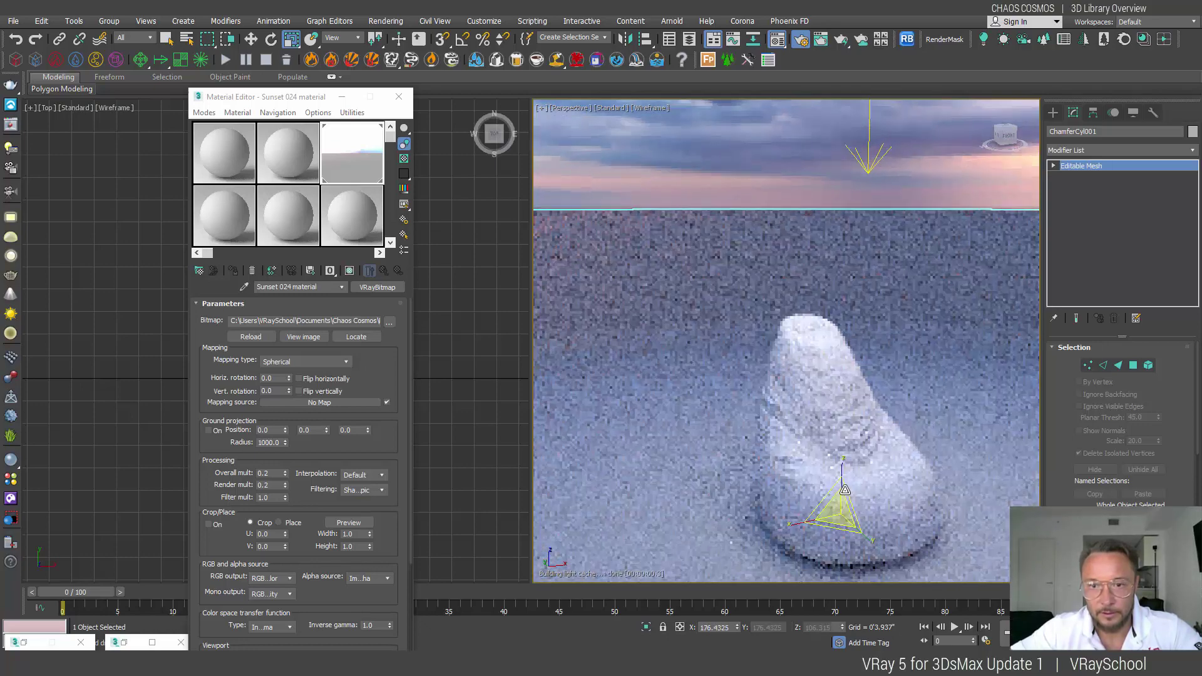
pyautogui.moveTo(841, 338)
pyautogui.keyDown('alt'); pyautogui.mouseDown(button='middle')
pyautogui.moveTo(847, 387)
pyautogui.moveTo(855, 360)
pyautogui.moveTo(840, 322)
pyautogui.mouseUp(button='middle'); pyautogui.keyUp('alt')
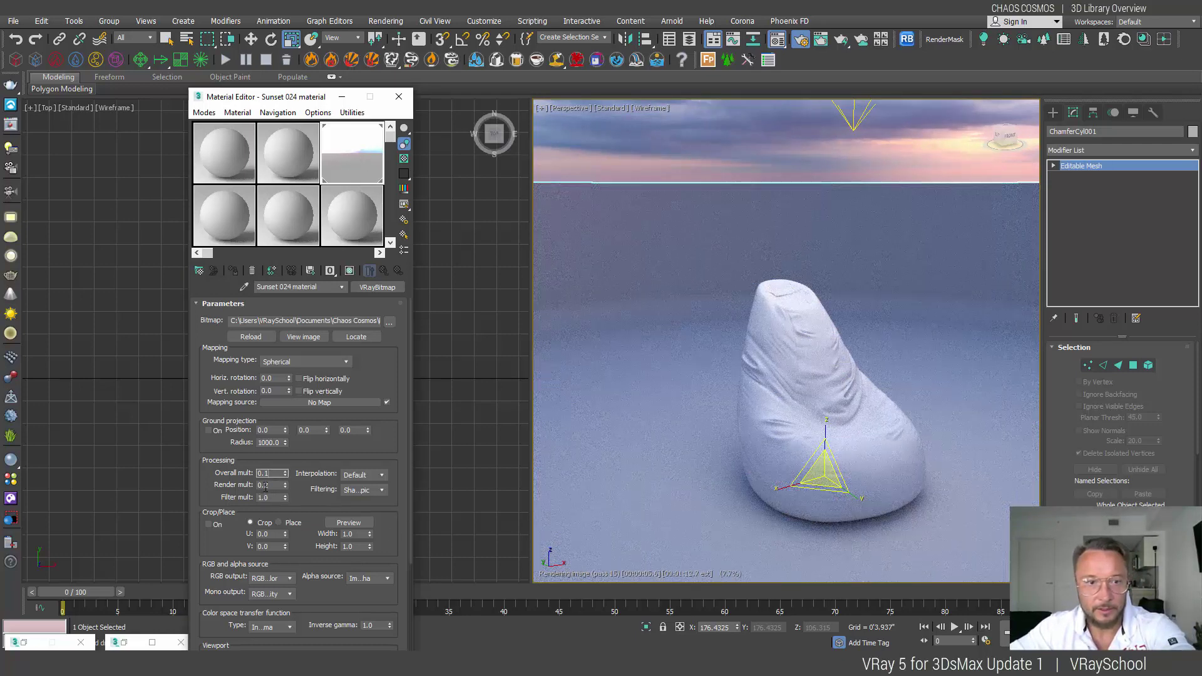
# Set the Sunset 024 bitmap's overall and render multipliers to 0.1 and its inverse gamma to 0.7.
pyautogui.click(285, 488)
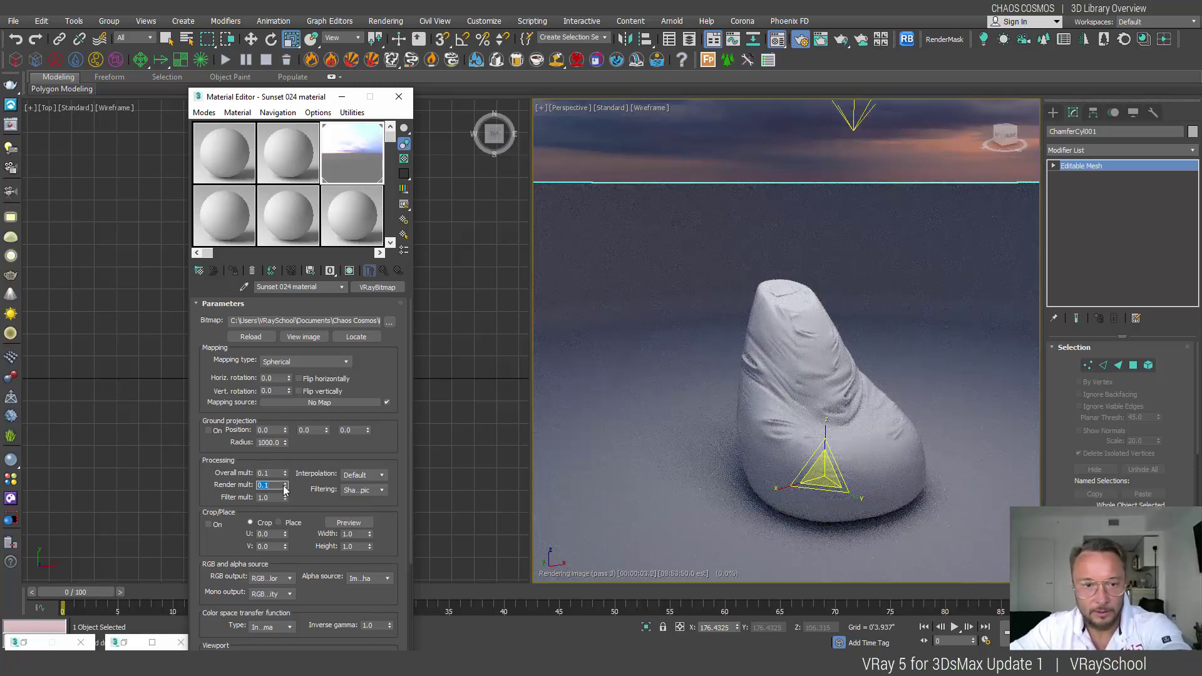
pyautogui.moveTo(377, 626); pyautogui.dragTo(346, 620)
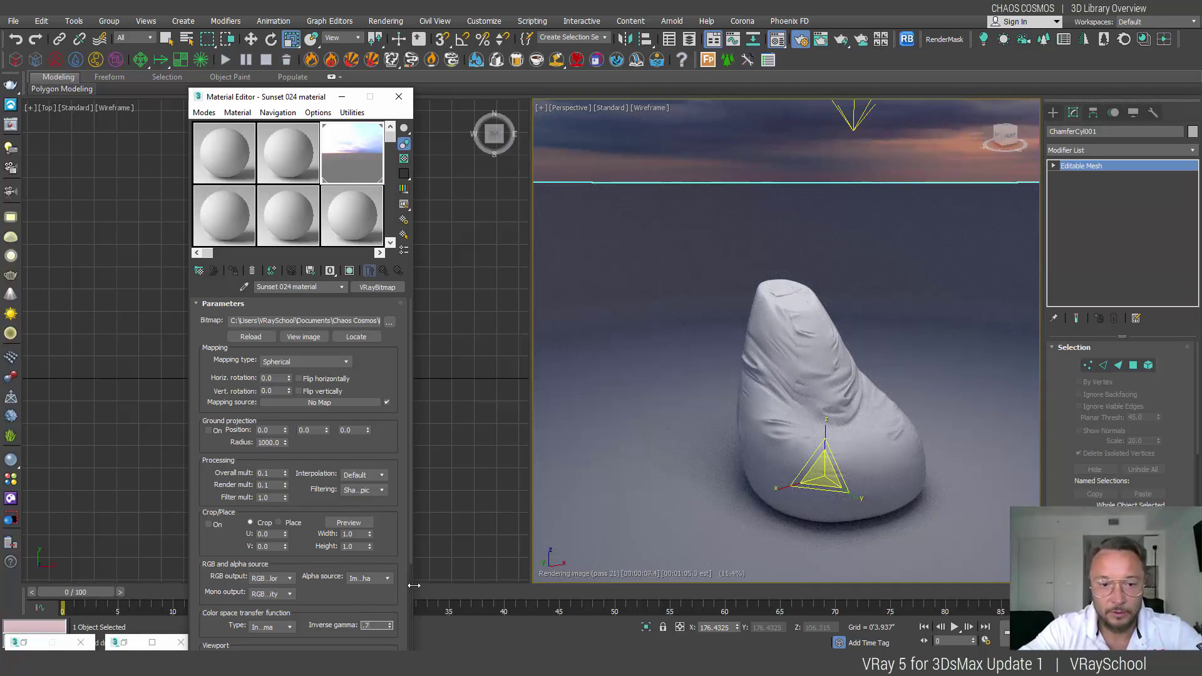
pyautogui.press('Return')
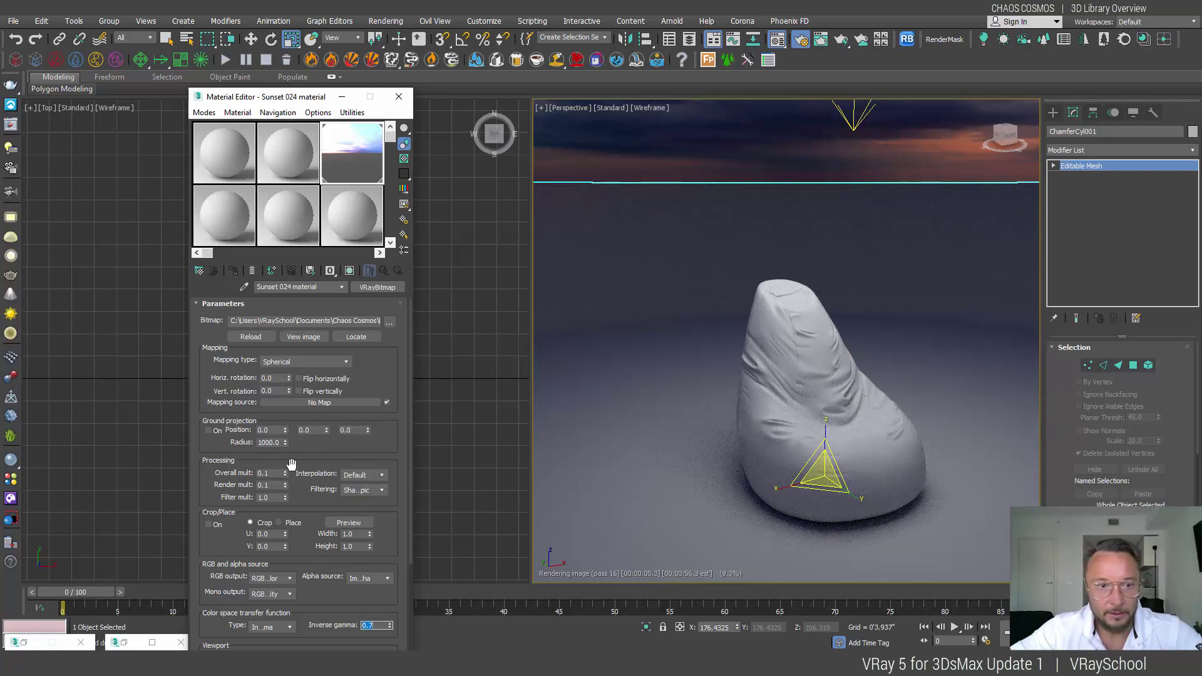
# Set the Sunset 024 map's horizontal rotation to 112 and reduce the chamfered cylinder's Z scale to about 63%.
pyautogui.moveTo(289, 377); pyautogui.dragTo(292, 325)
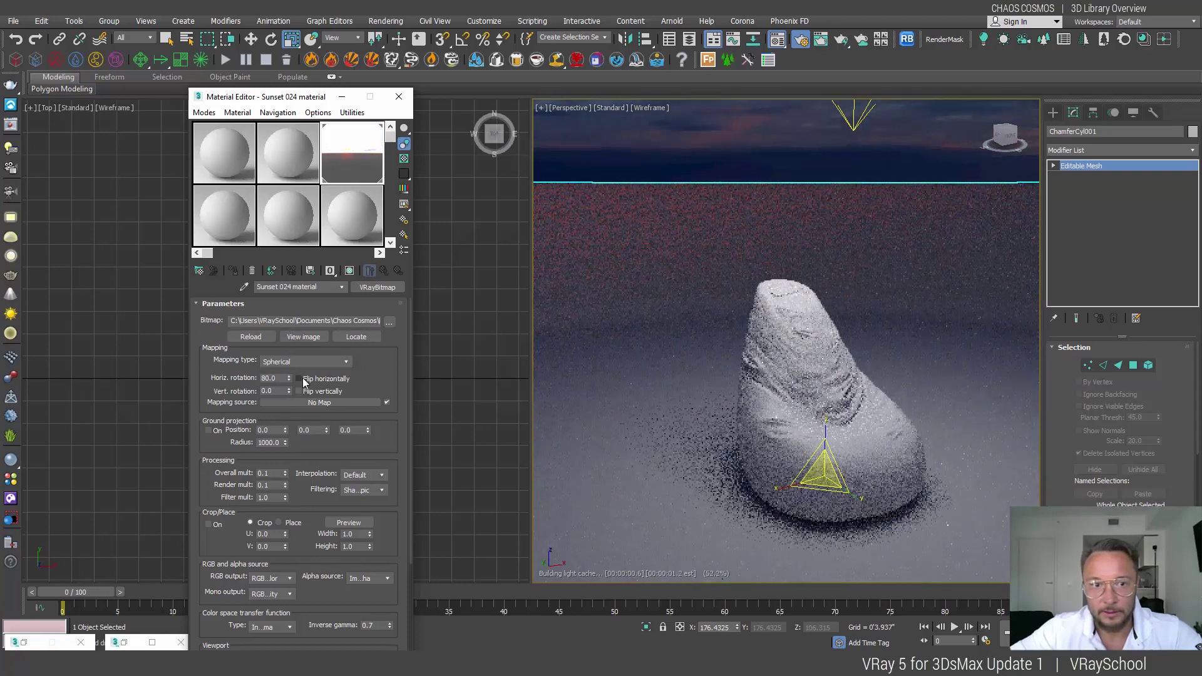
pyautogui.moveTo(290, 377)
pyautogui.mouseDown()
pyautogui.moveTo(291, 352)
pyautogui.moveTo(292, 366)
pyautogui.mouseUp()
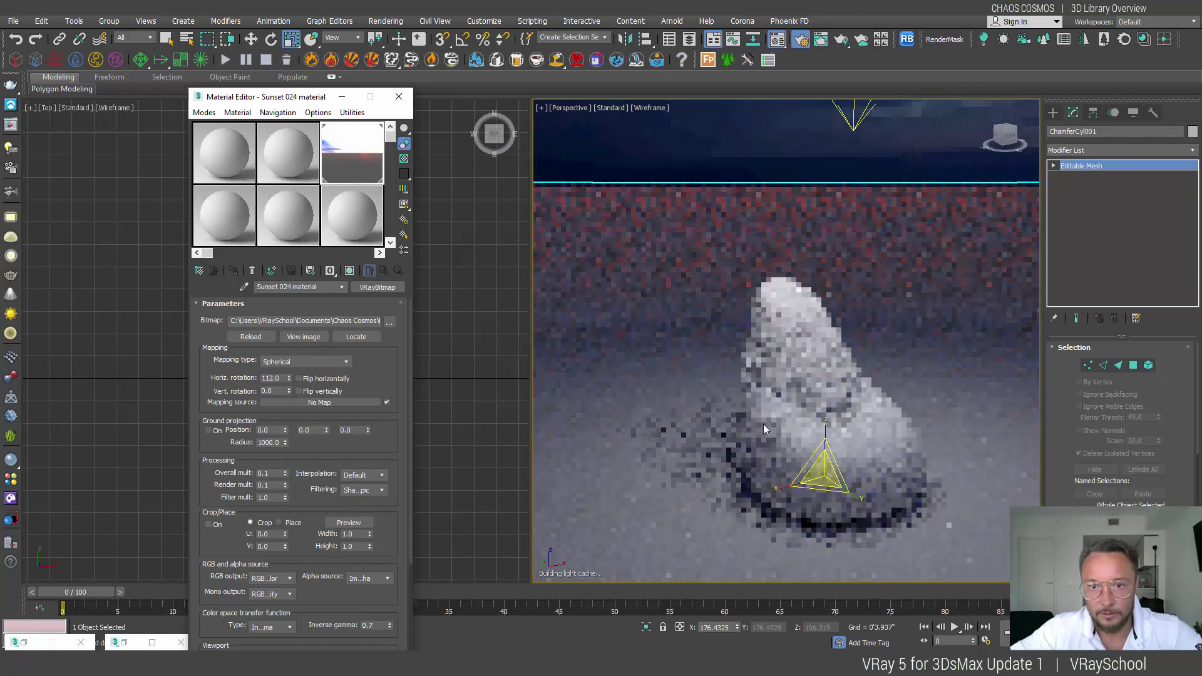
pyautogui.moveTo(826, 431); pyautogui.dragTo(825, 458)
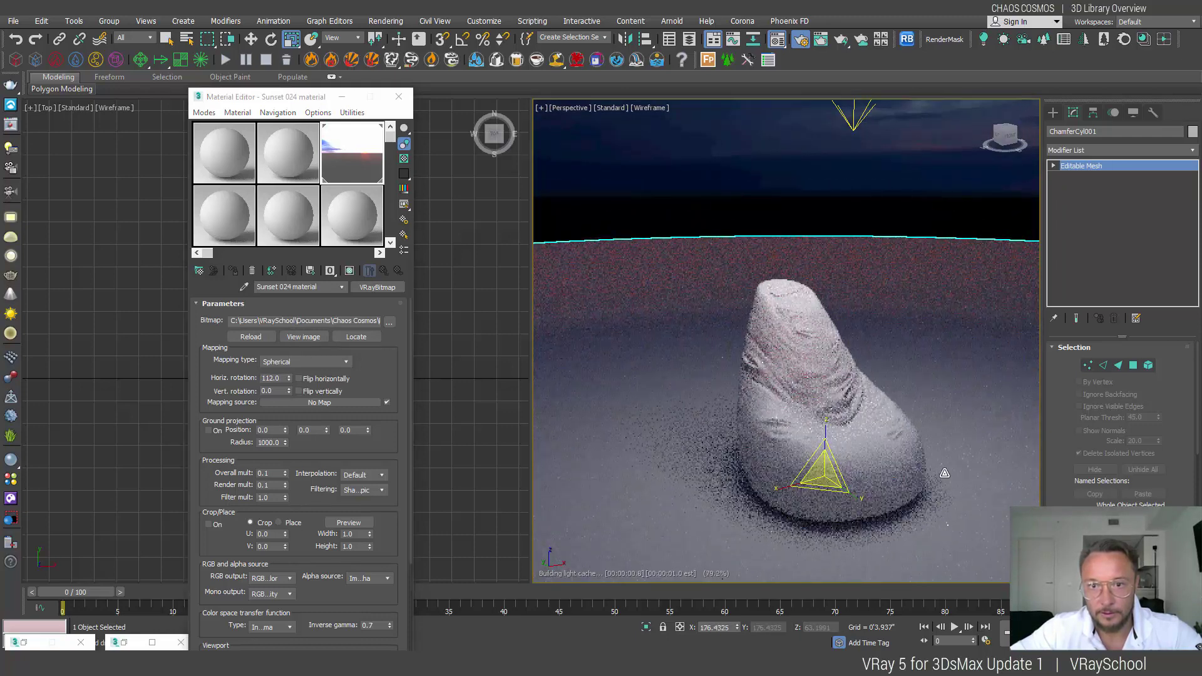
pyautogui.keyDown('alt'); pyautogui.moveTo(918, 438); pyautogui.dragTo(922, 424, button='middle'); pyautogui.keyUp('alt')
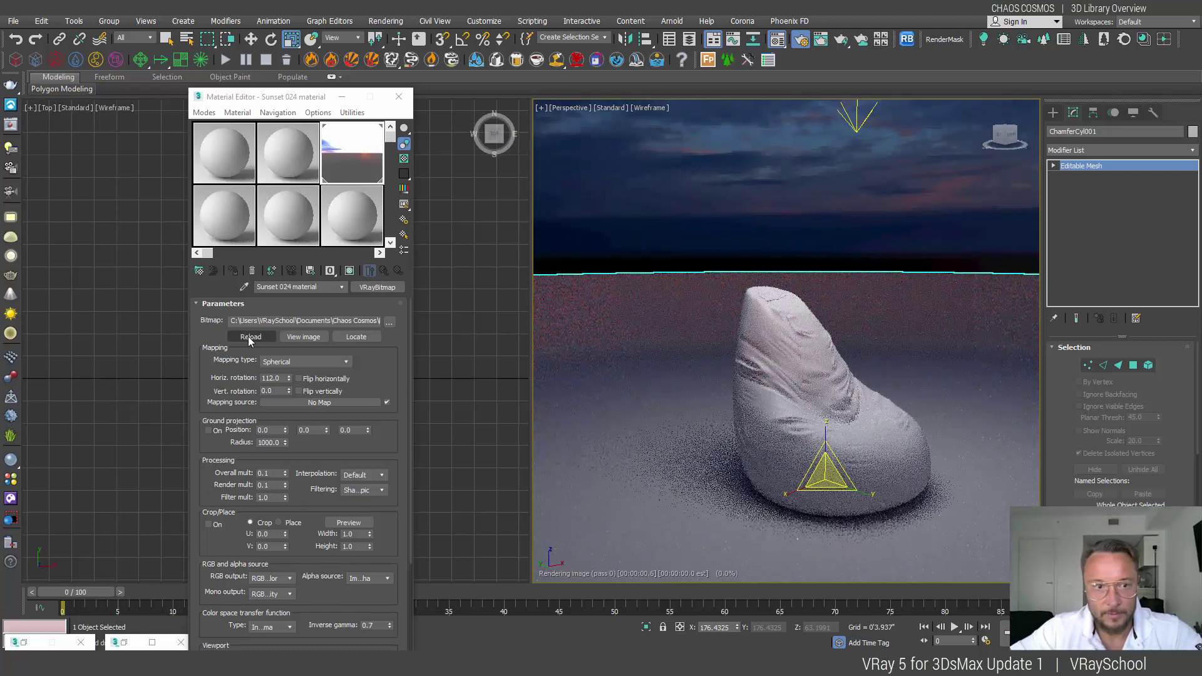
# Set the Sunset 024 map's horizontal rotation to 132 and both its overall and render multipliers to 0.15.
pyautogui.click(288, 375)
pyautogui.moveTo(288, 377); pyautogui.dragTo(291, 363)
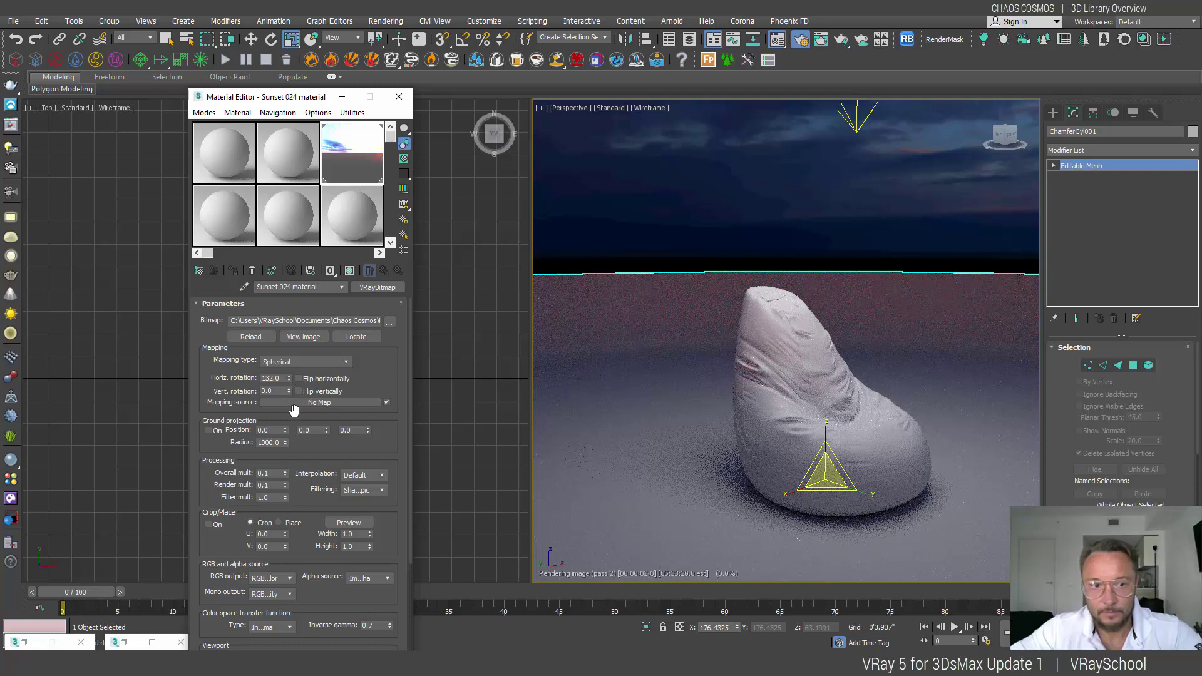
pyautogui.doubleClick(273, 474)
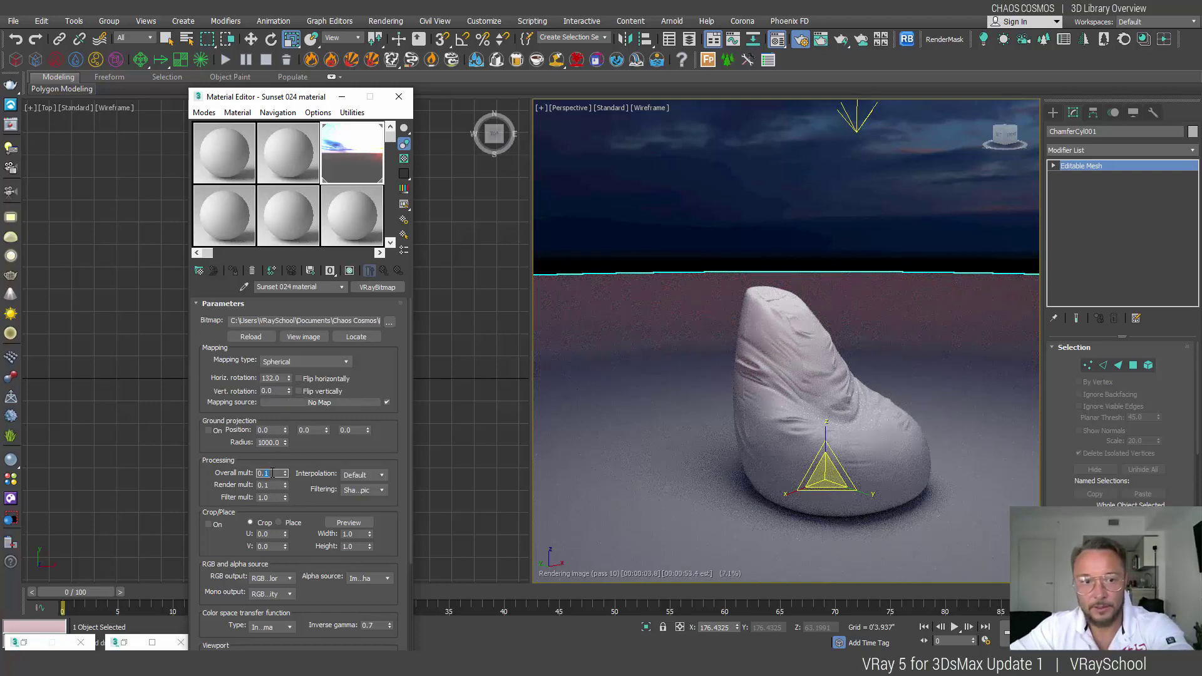
pyautogui.press('Tab')
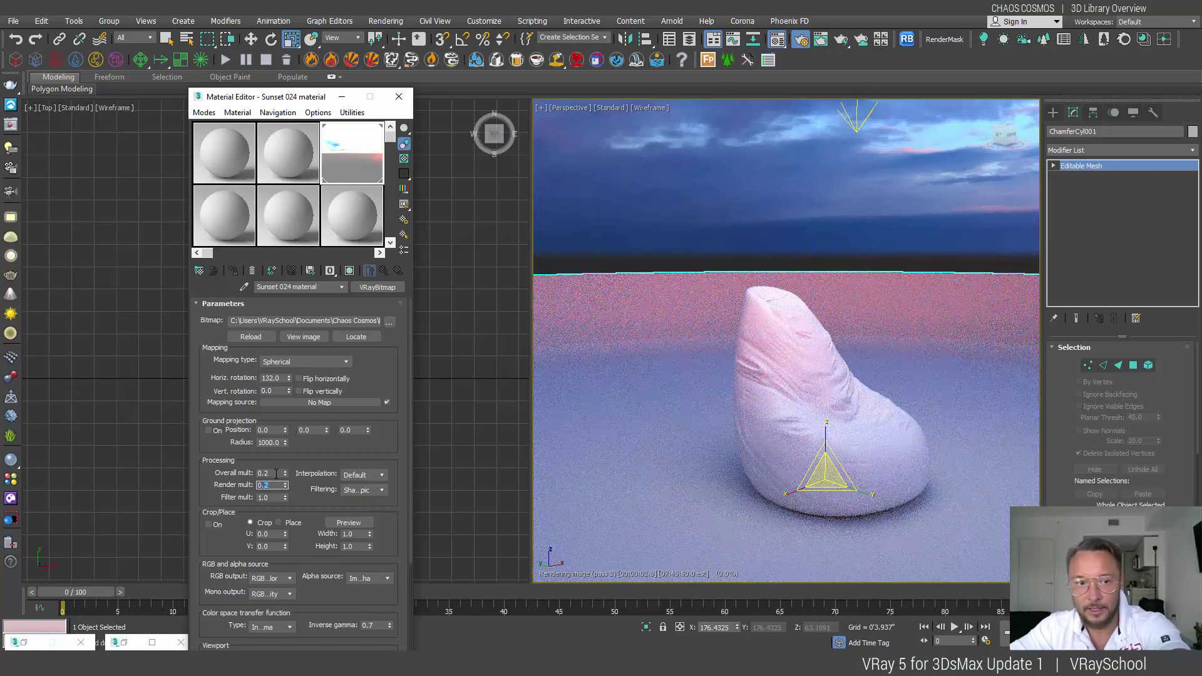
pyautogui.doubleClick(266, 473)
pyautogui.write('0.15')
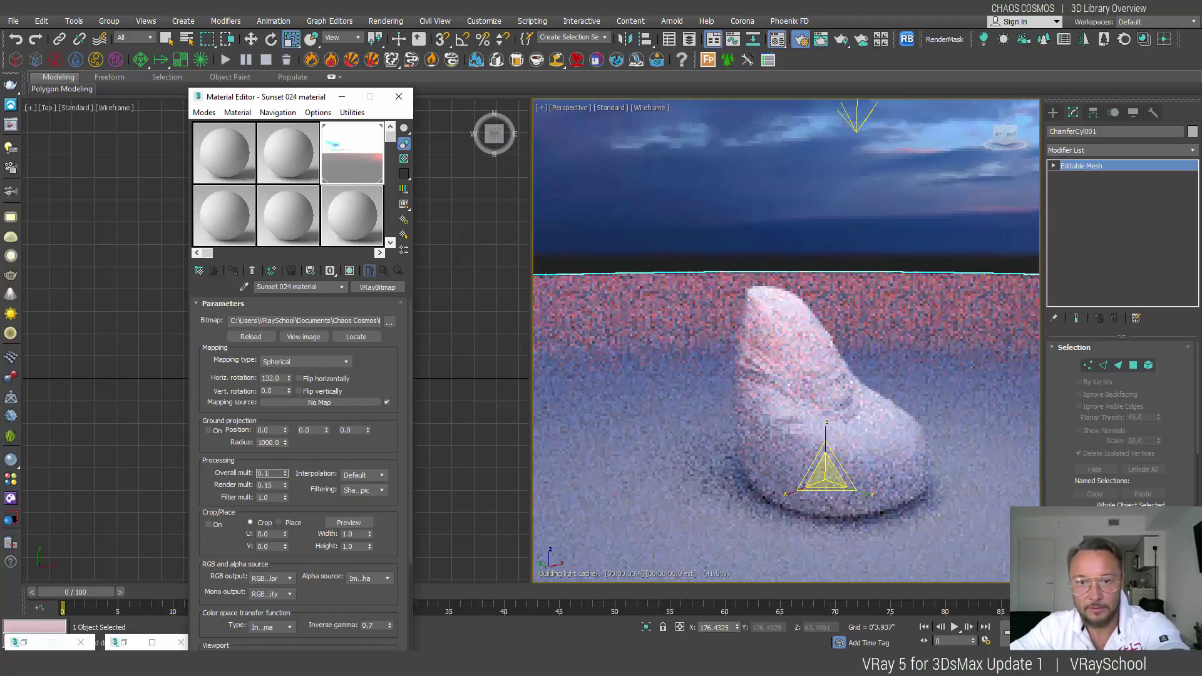
pyautogui.press('Return')
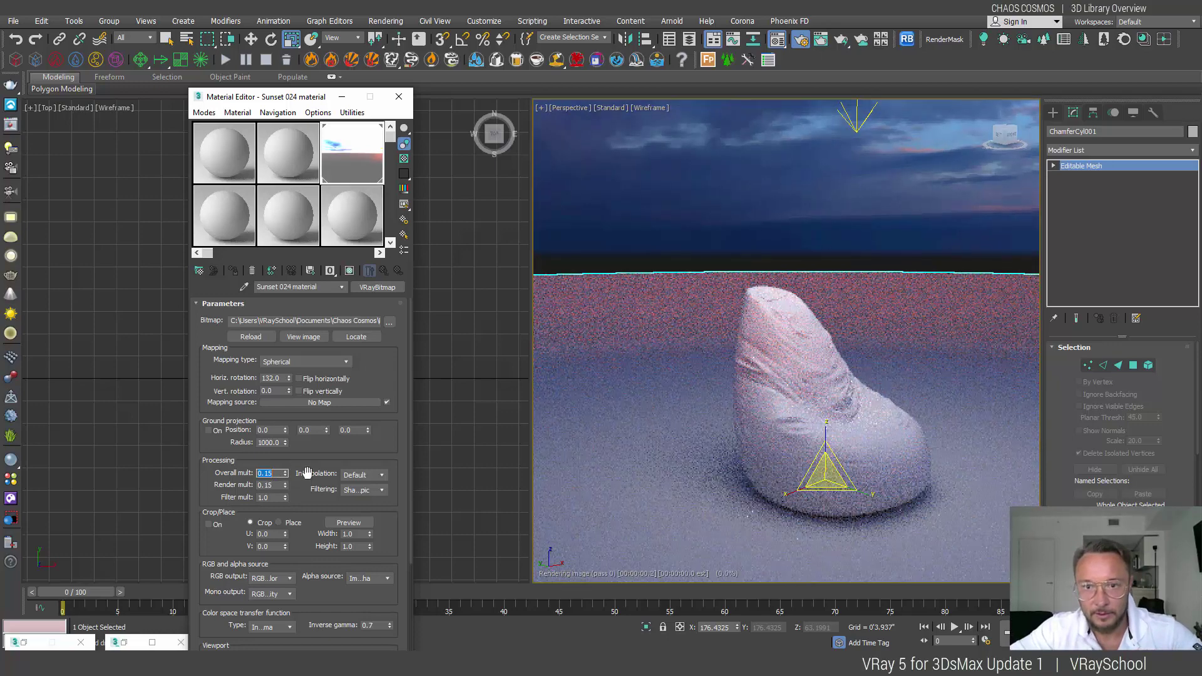
pyautogui.click(731, 365)
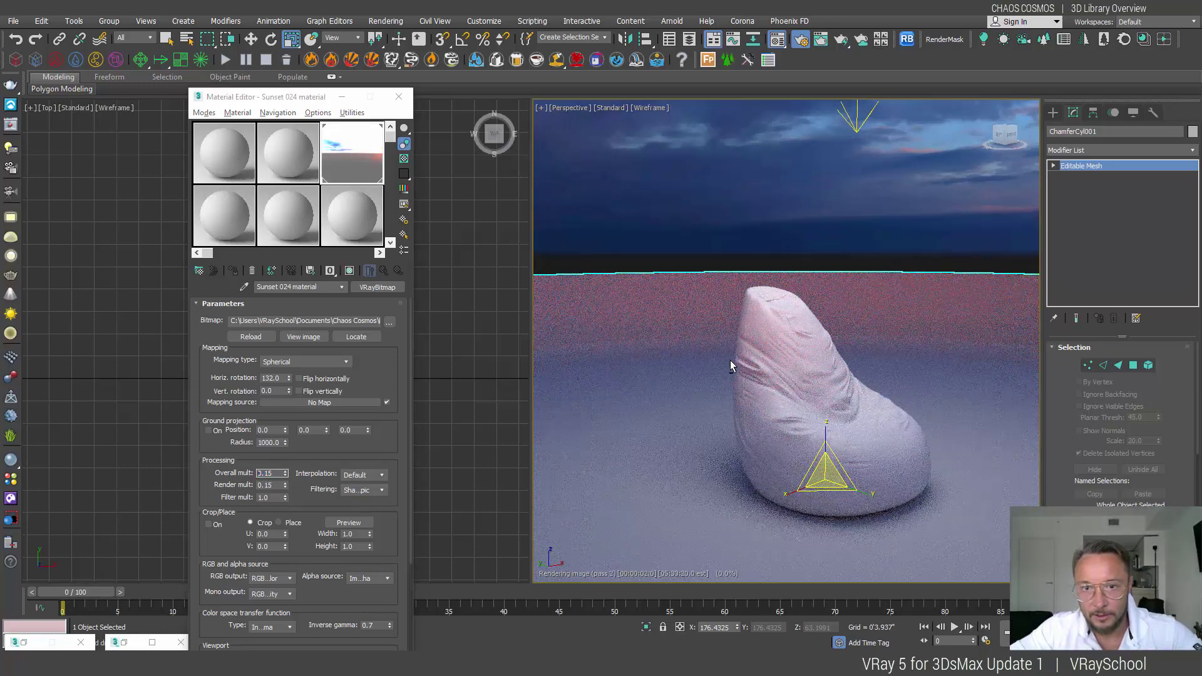
pyautogui.moveTo(731, 360)
pyautogui.keyDown('alt'); pyautogui.mouseDown(button='middle')
pyautogui.moveTo(927, 351)
pyautogui.moveTo(990, 362)
pyautogui.moveTo(663, 401)
pyautogui.moveTo(700, 396)
pyautogui.moveTo(712, 371)
pyautogui.mouseUp(button='middle'); pyautogui.keyUp('alt')
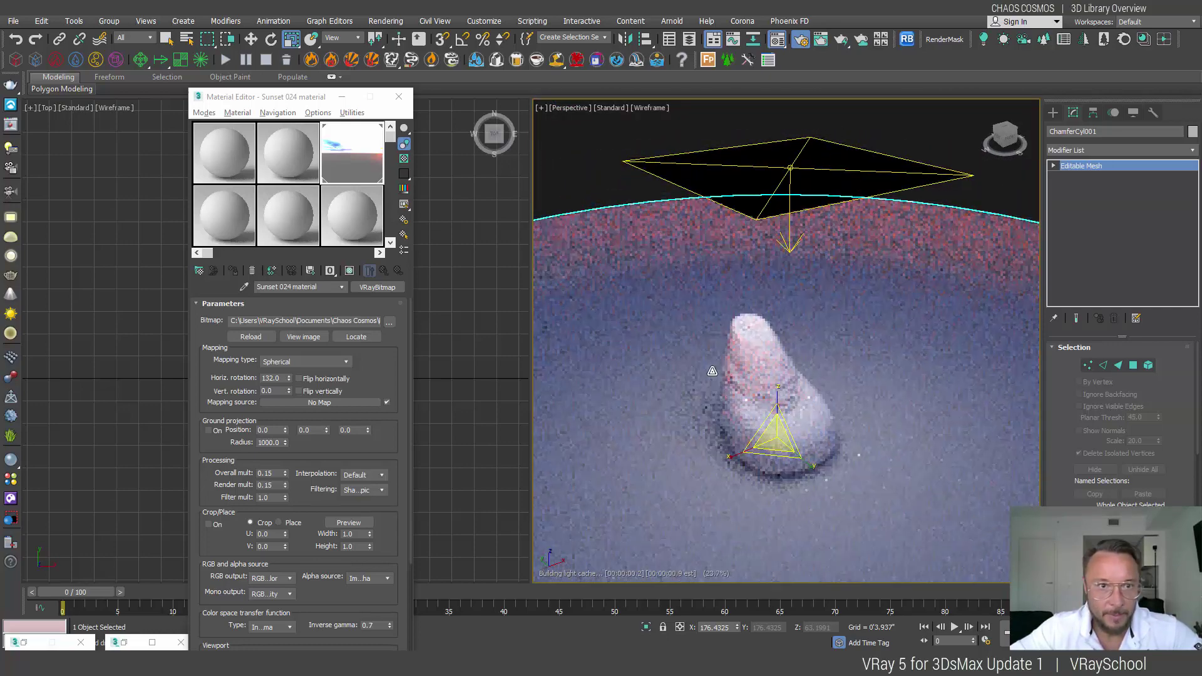
# Restore the Chaos Cosmos Browser, close the Sunset 024 details, and download Car 001 from the Hum3D creator's models.
pyautogui.click(152, 643)
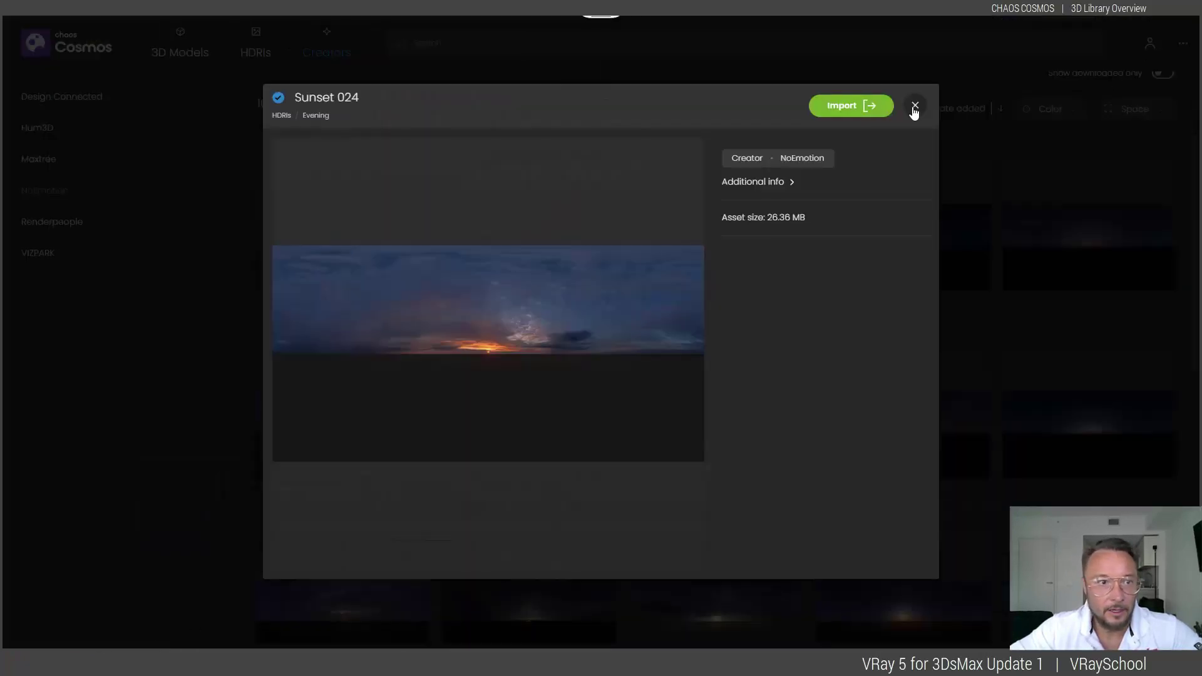
pyautogui.click(914, 106)
pyautogui.click(39, 131)
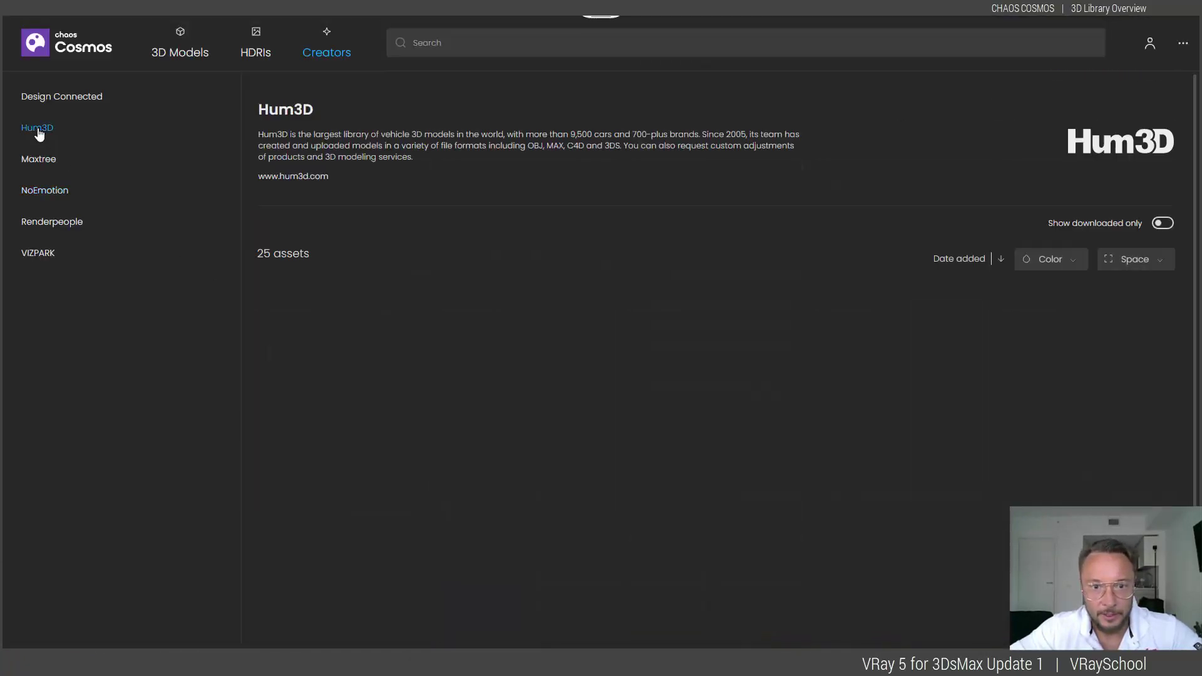
pyautogui.moveTo(570, 432)
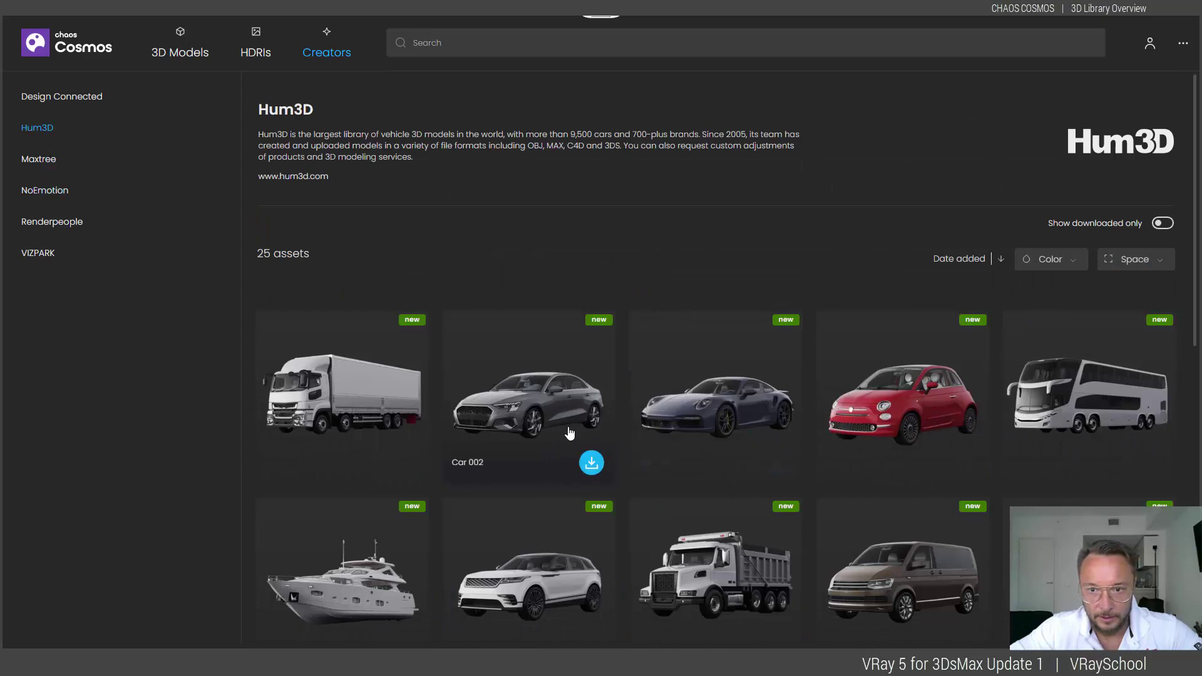
pyautogui.moveTo(732, 421)
pyautogui.click(779, 463)
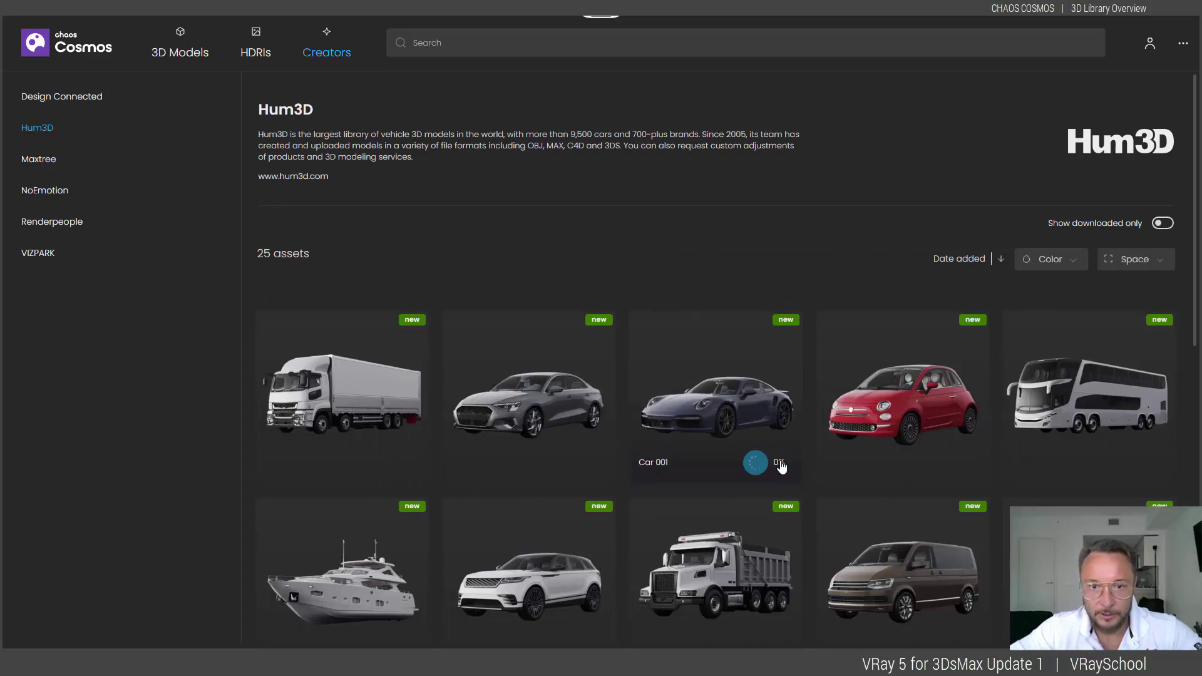
# Import the Car 001 model into the scene from its details page and minimize the Cosmos Browser.
pyautogui.click(736, 417)
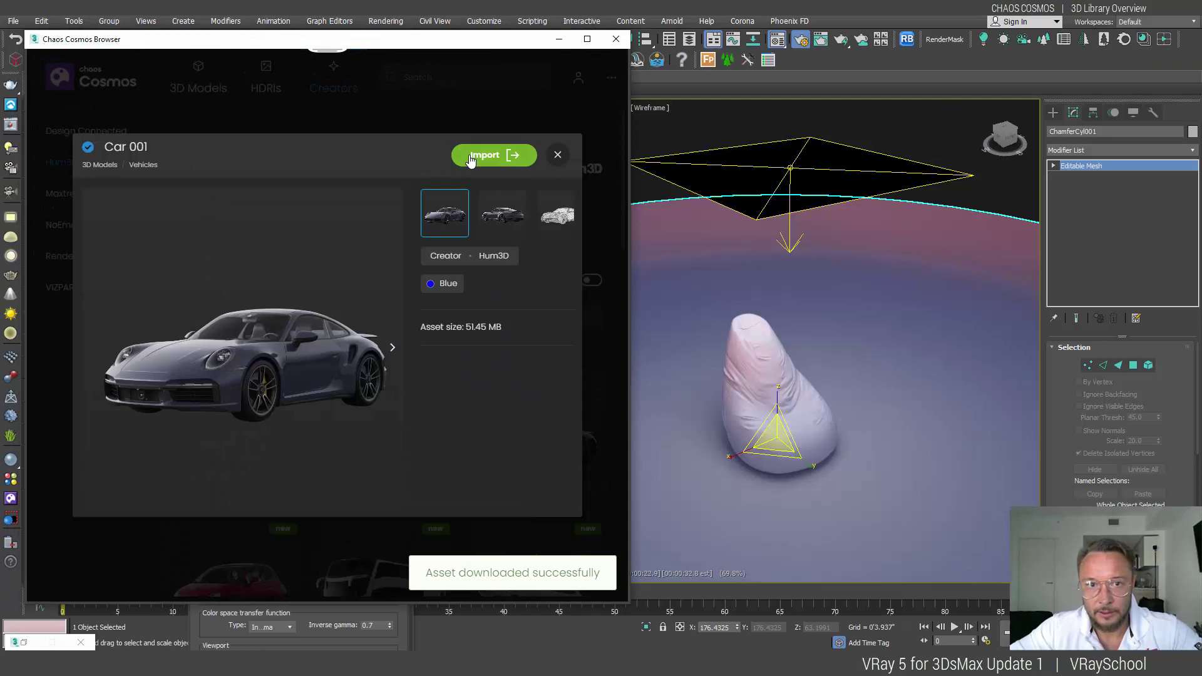
pyautogui.click(830, 107)
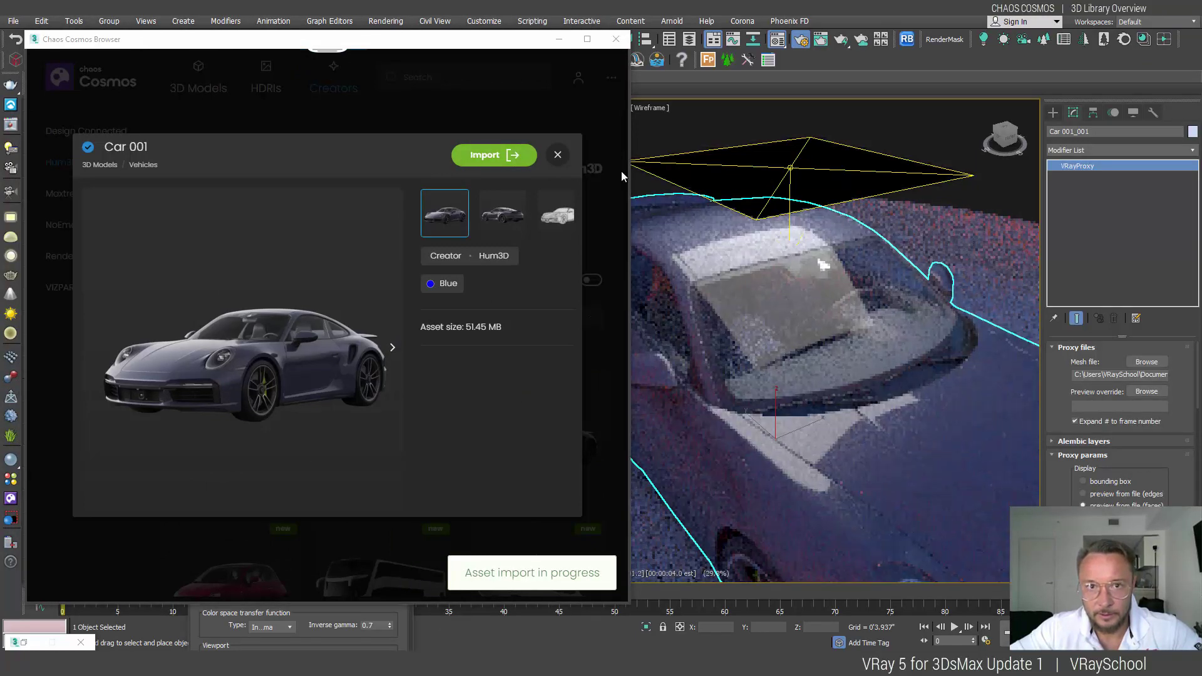
pyautogui.click(556, 40)
# Scale the chamfered cylinder uniformly around the car to about 275% in X and Y.
pyautogui.keyDown('alt'); pyautogui.moveTo(827, 420); pyautogui.dragTo(766, 497, button='middle'); pyautogui.keyUp('alt')
pyautogui.scroll(-6, 767, 497)
pyautogui.scroll(5, 782, 486)
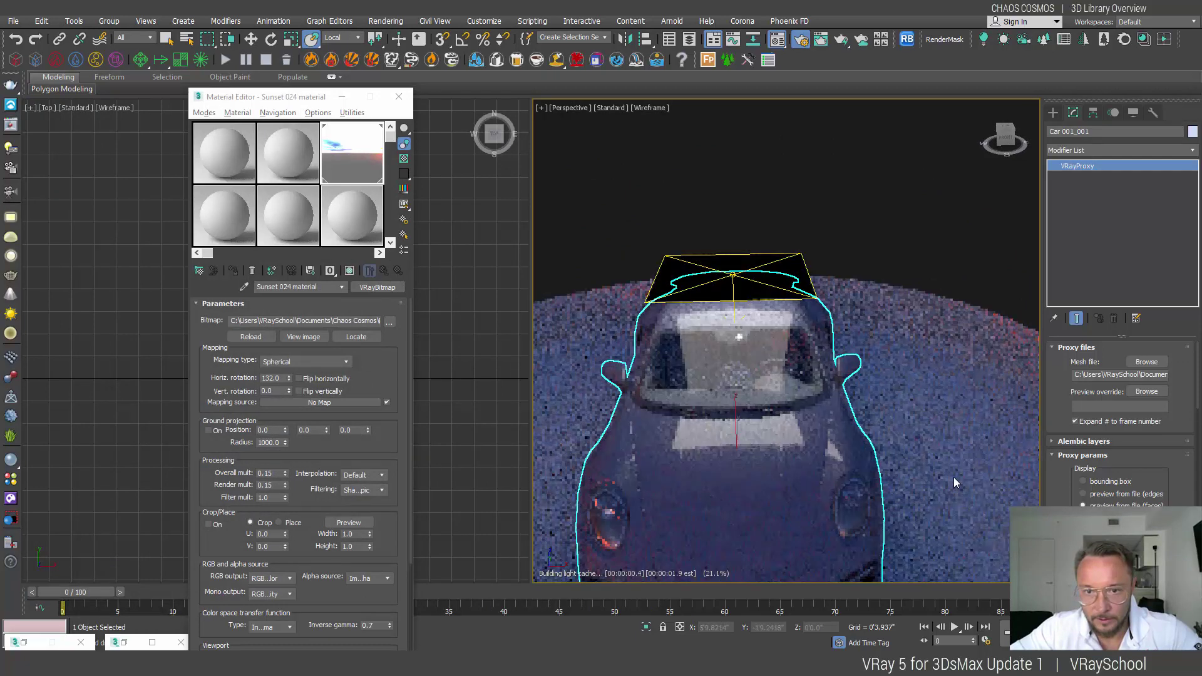
pyautogui.click(952, 477)
pyautogui.scroll(-5, 930, 492)
pyautogui.click(952, 549)
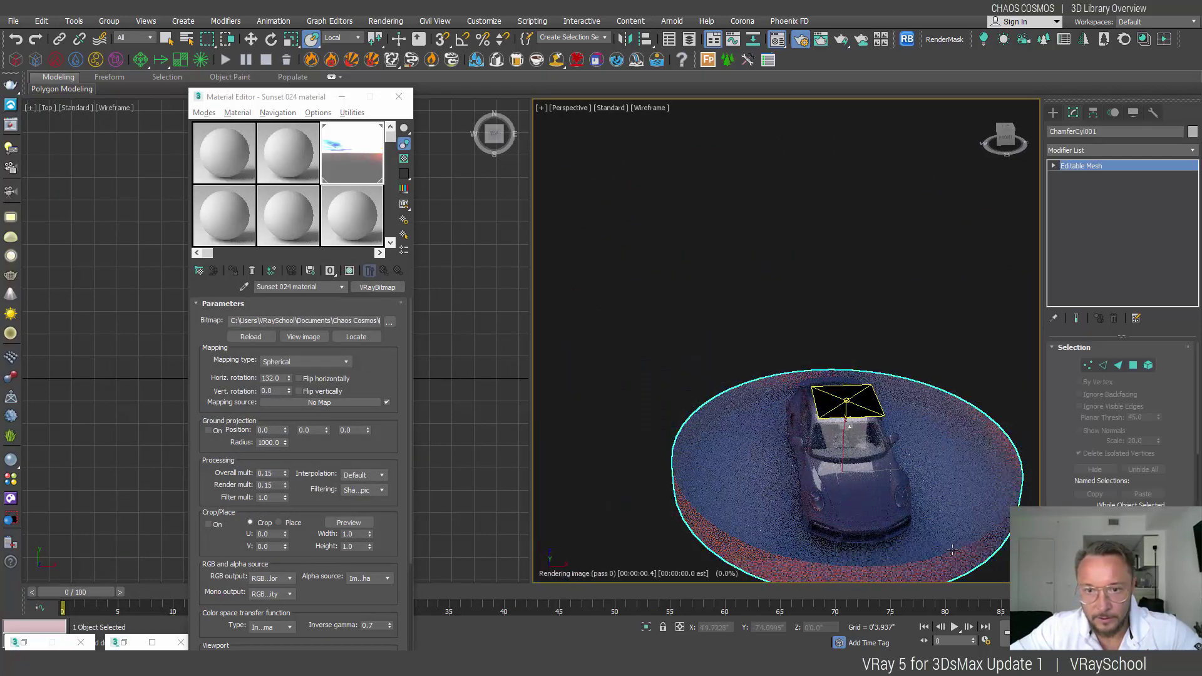
pyautogui.press('r')
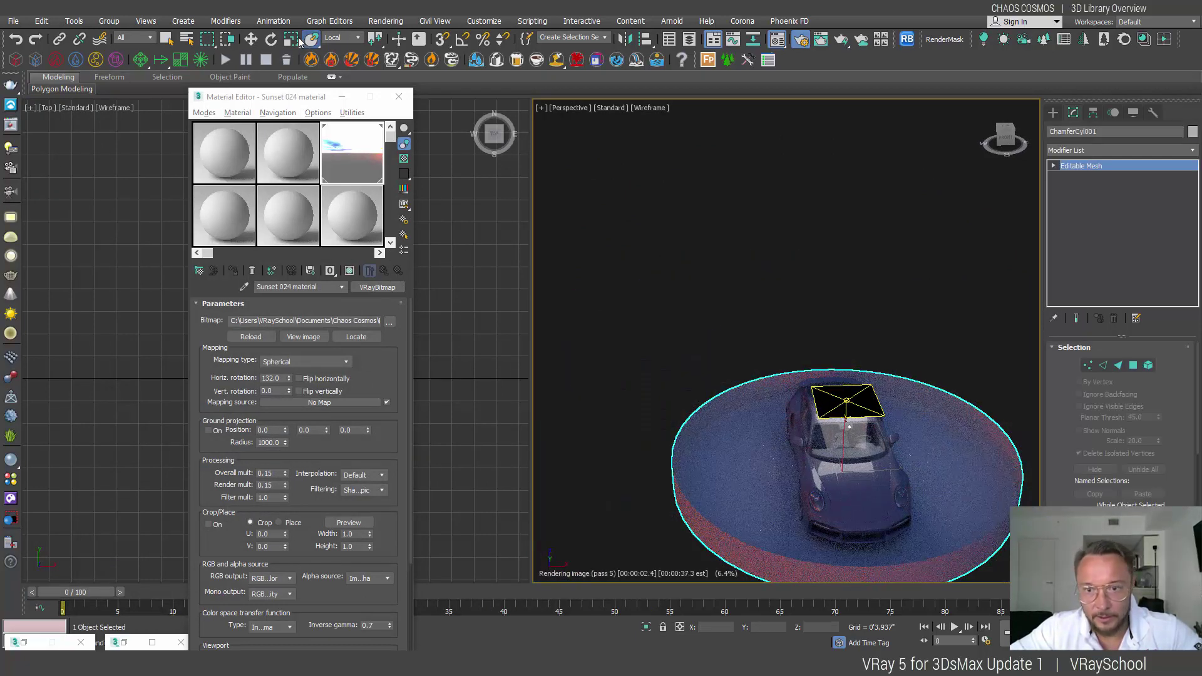
pyautogui.scroll(6, 889, 491)
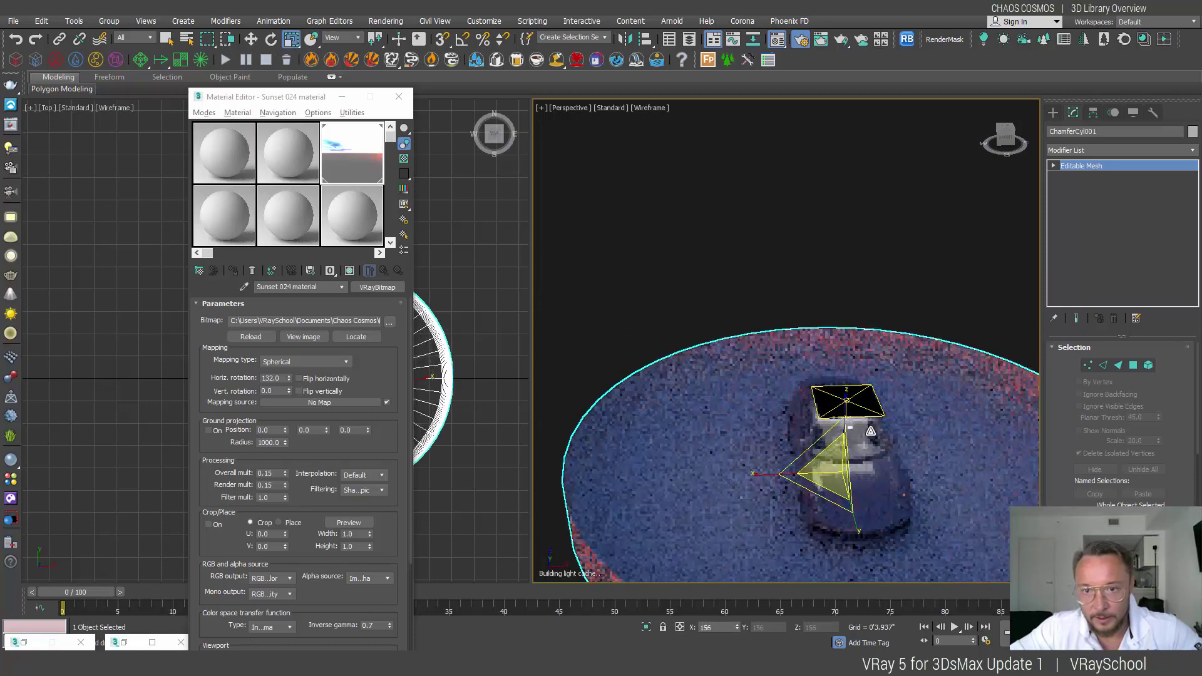
pyautogui.scroll(-3, 889, 491)
pyautogui.scroll(3, 874, 476)
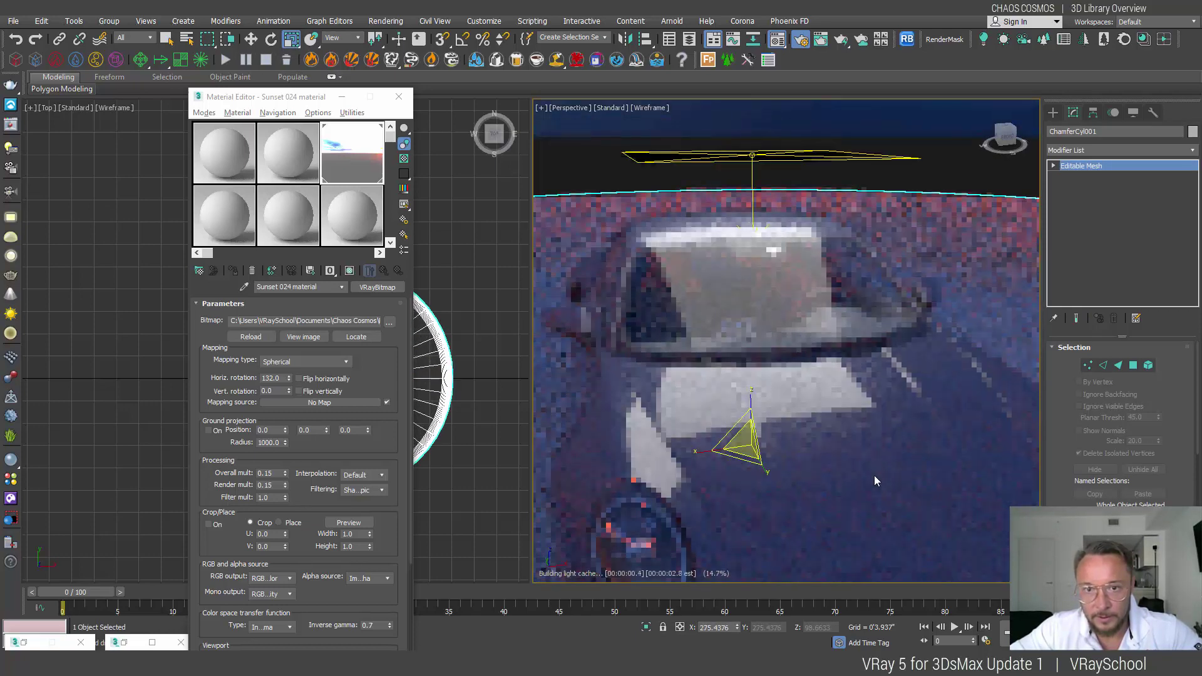
pyautogui.scroll(-3, 875, 476)
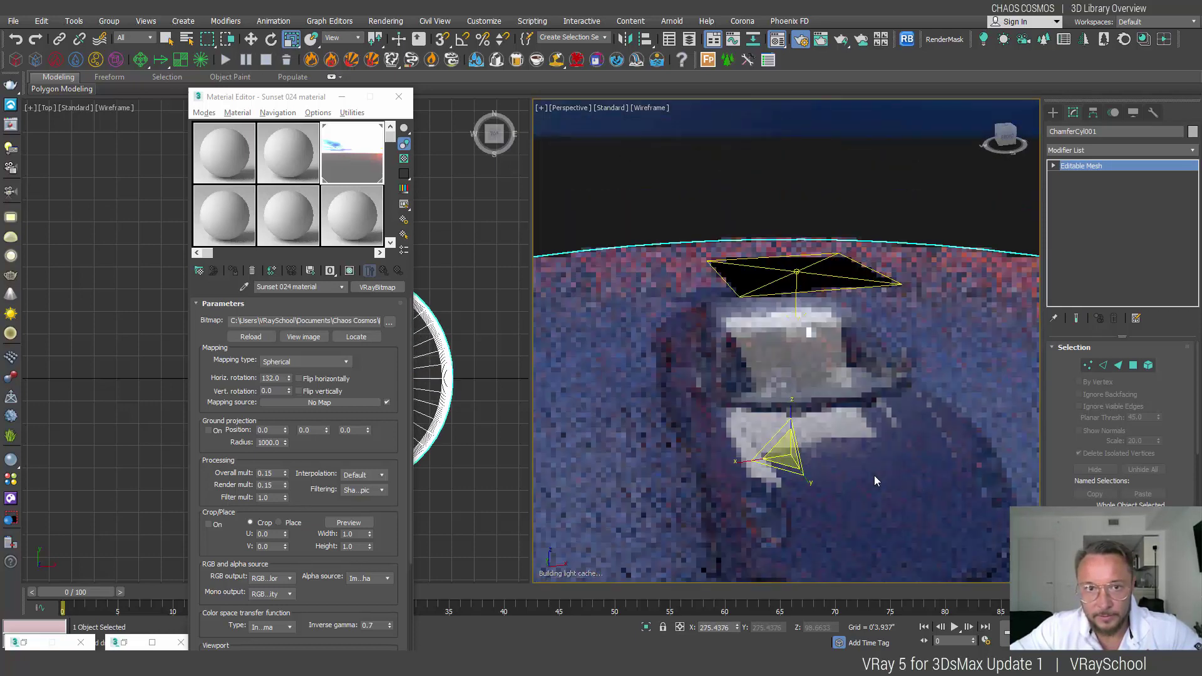
# Make the rectangular V-Ray light above the car invisible and raise it higher over the roof.
pyautogui.click(253, 40)
pyautogui.click(810, 332)
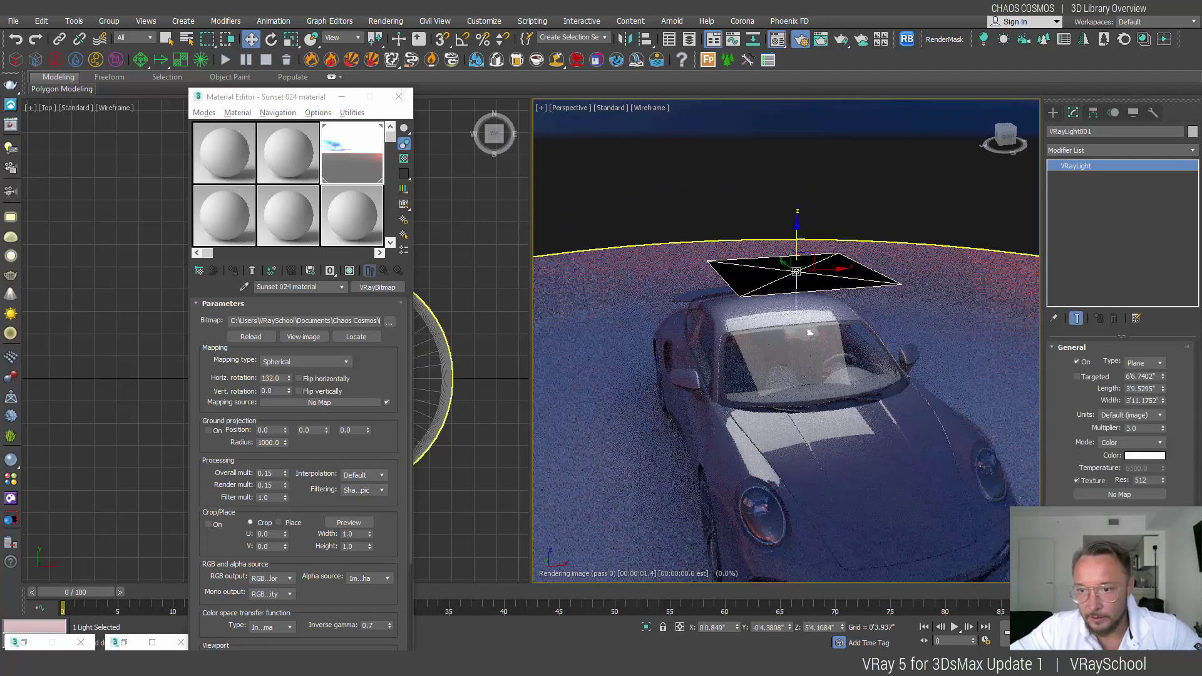
pyautogui.scroll(-3, 1103, 489)
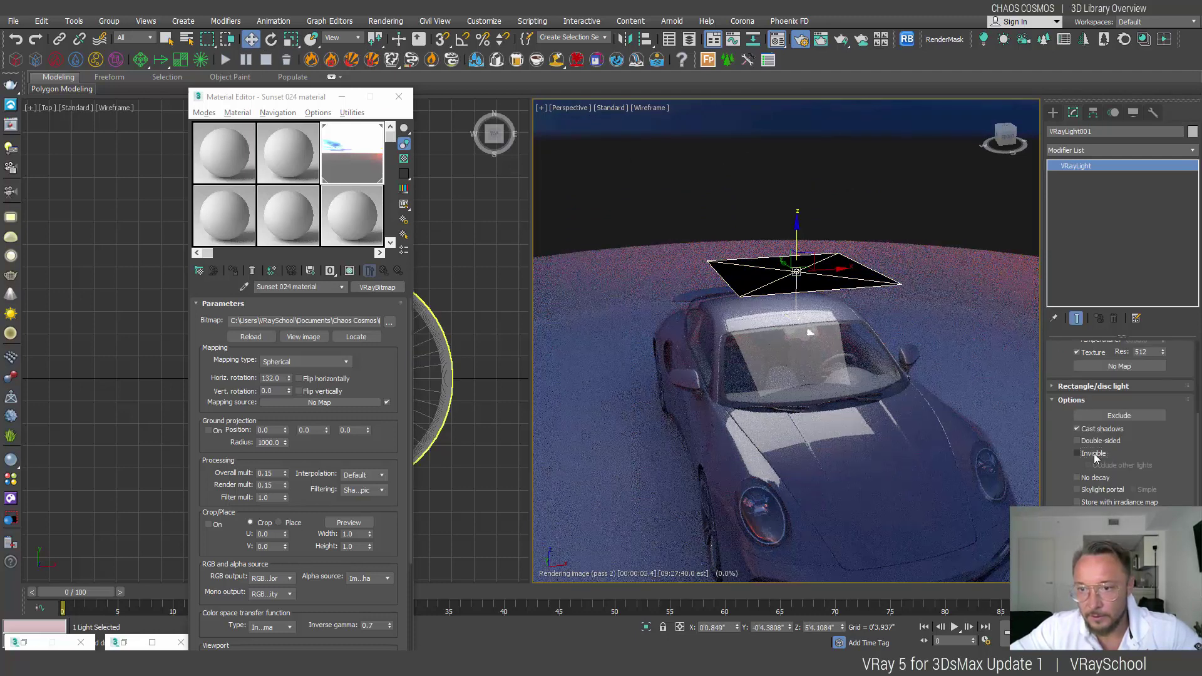
pyautogui.click(1095, 455)
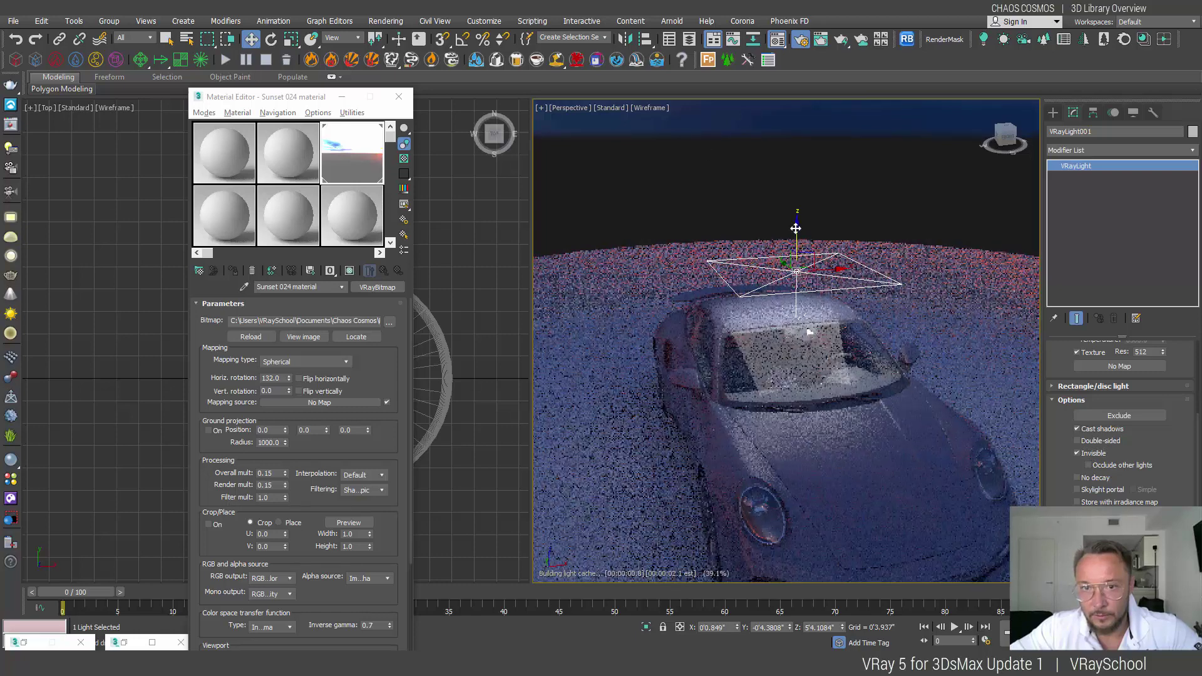
pyautogui.moveTo(789, 182); pyautogui.dragTo(789, 157)
# Scale the rectangular light uniformly to about 200% and raise it to a height of about 8'0.5".
pyautogui.click(292, 38)
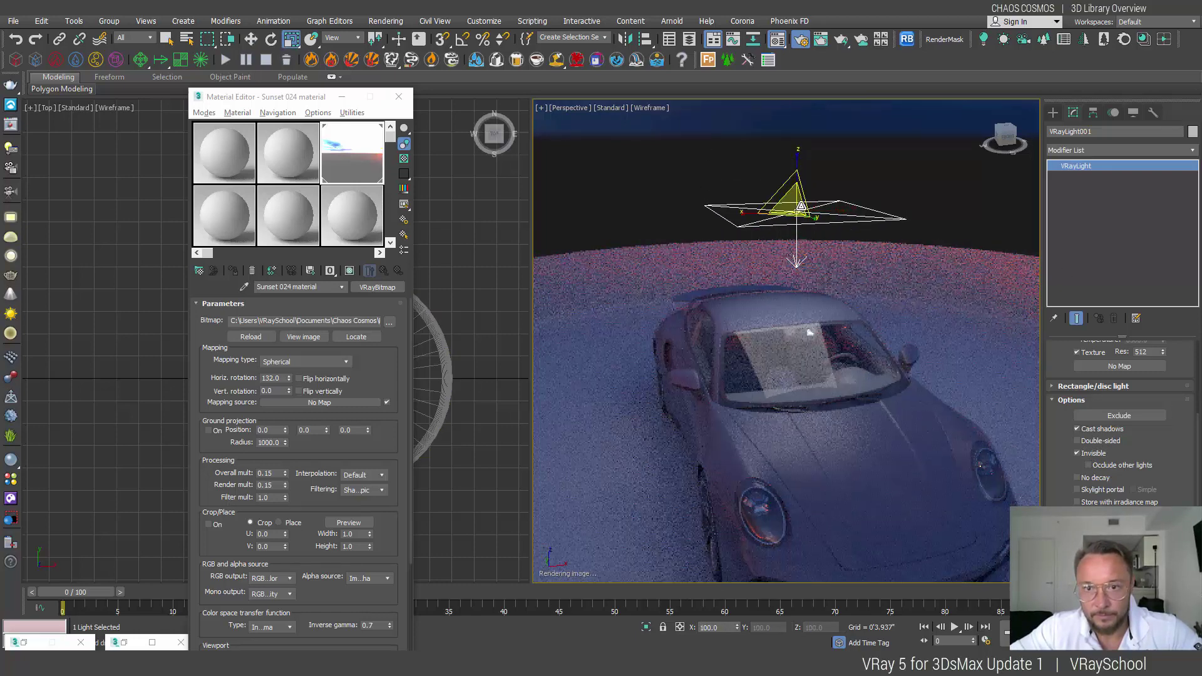
pyautogui.moveTo(802, 207); pyautogui.dragTo(832, 122)
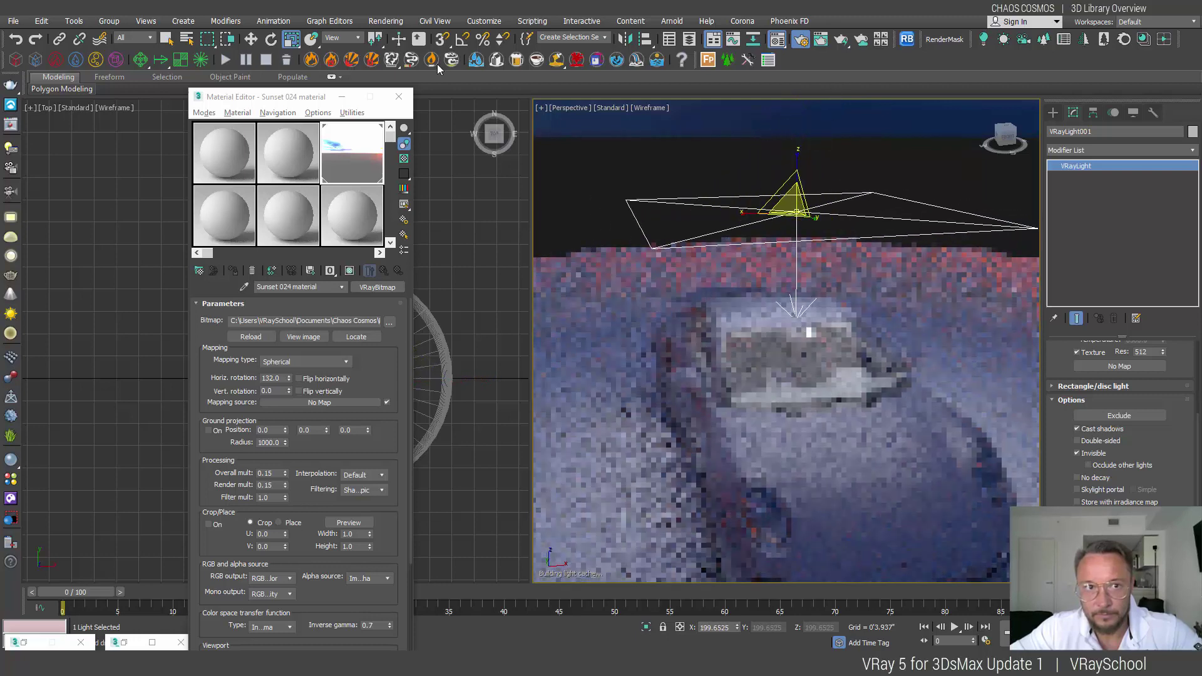
pyautogui.press('w')
pyautogui.moveTo(801, 182); pyautogui.dragTo(802, 122)
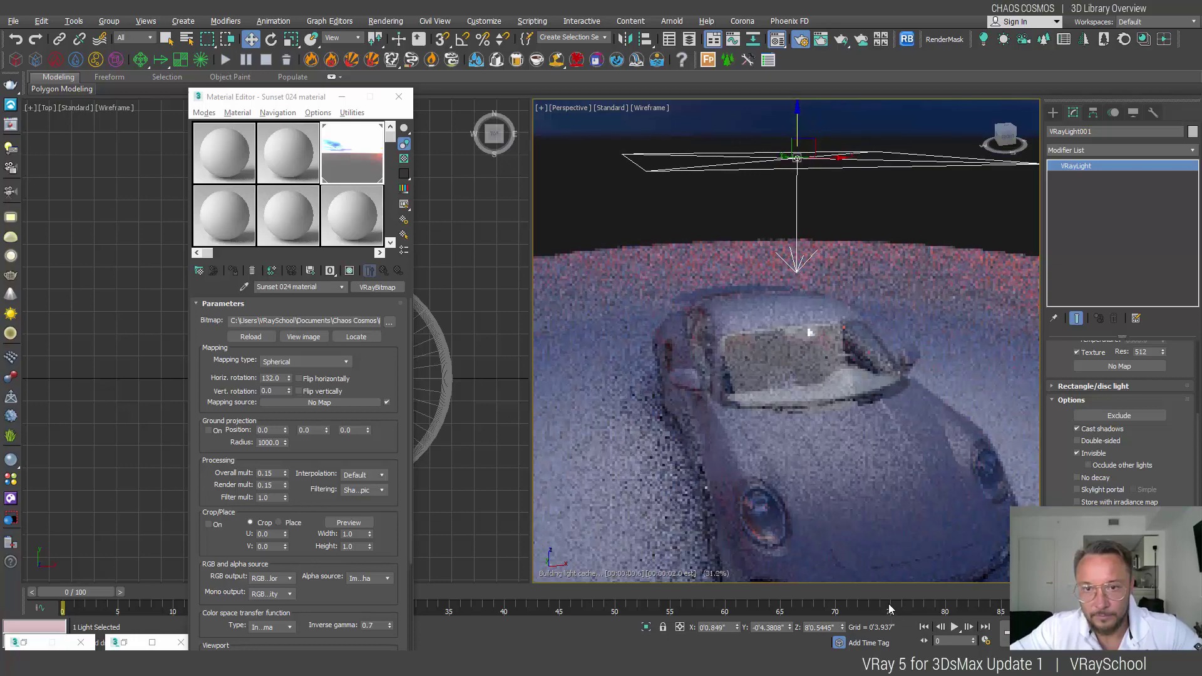
pyautogui.keyDown('alt'); pyautogui.moveTo(751, 495); pyautogui.dragTo(841, 440, button='middle'); pyautogui.keyUp('alt')
pyautogui.scroll(5, 856, 483)
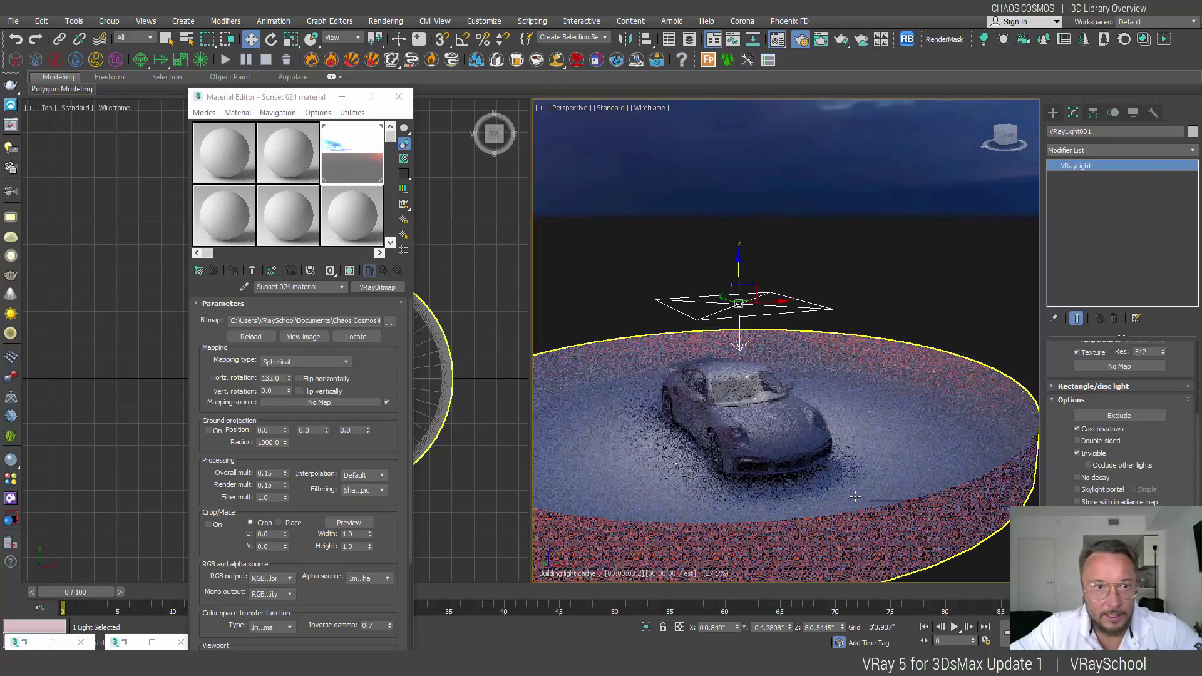
# Filter the V-Ray Material Library for "as" and preview Asphalt_A01_100cm from the Ground category.
pyautogui.click(243, 138)
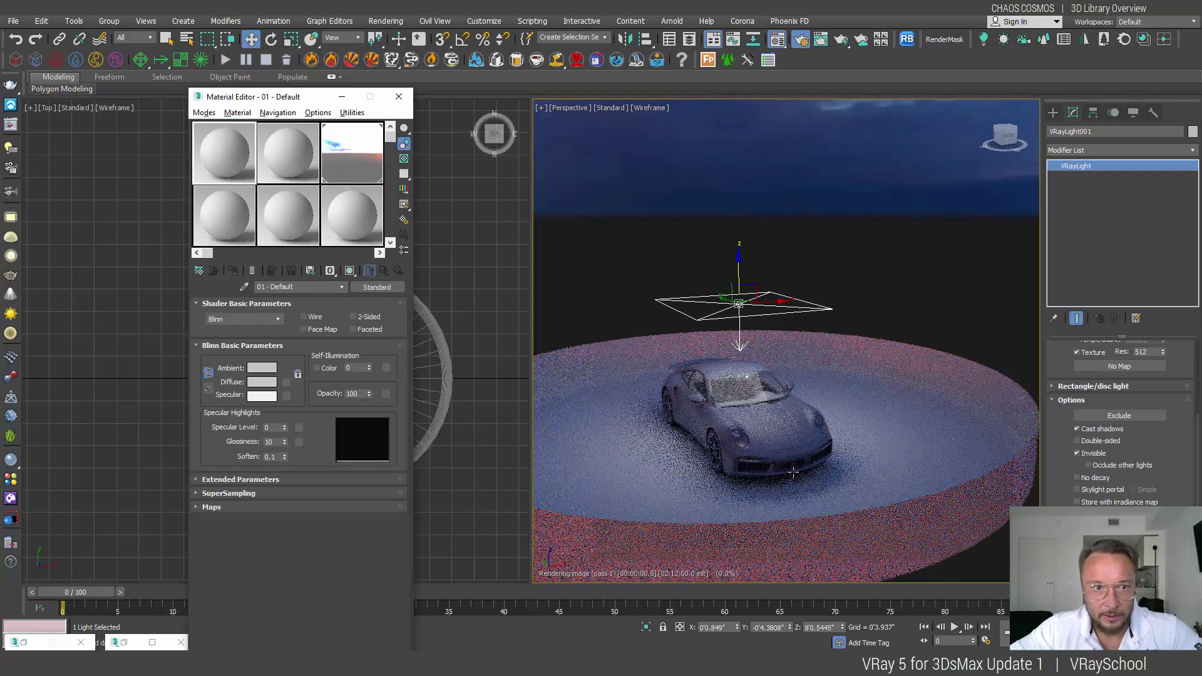
pyautogui.click(11, 483)
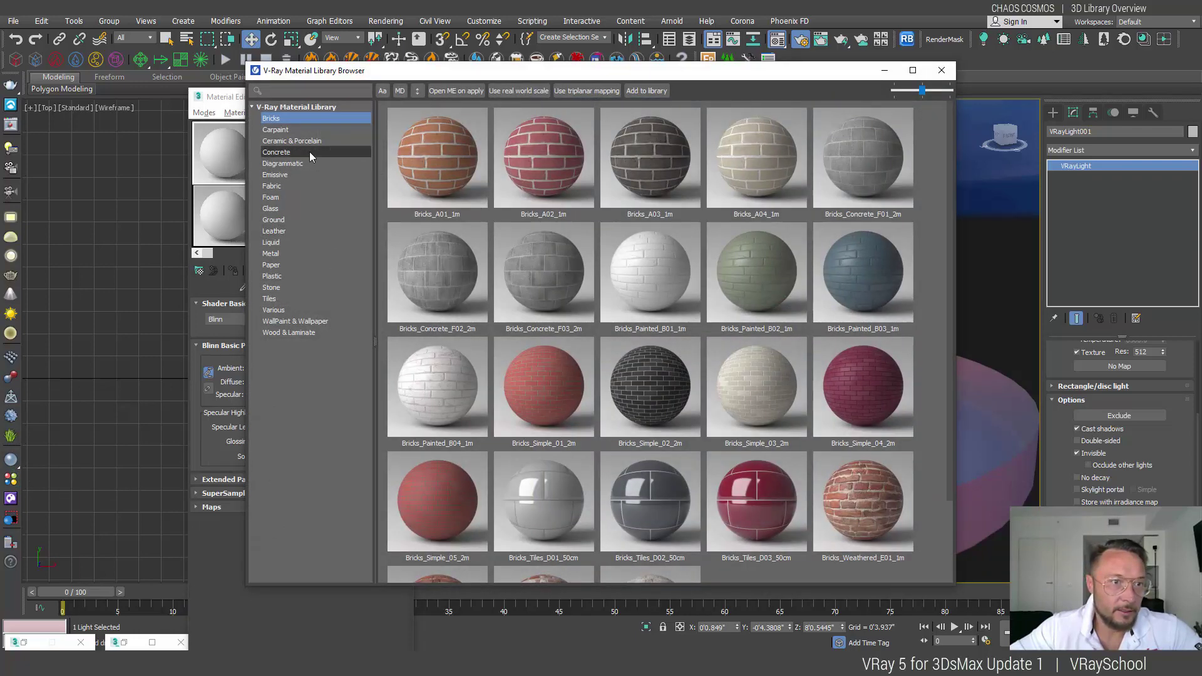
pyautogui.click(304, 152)
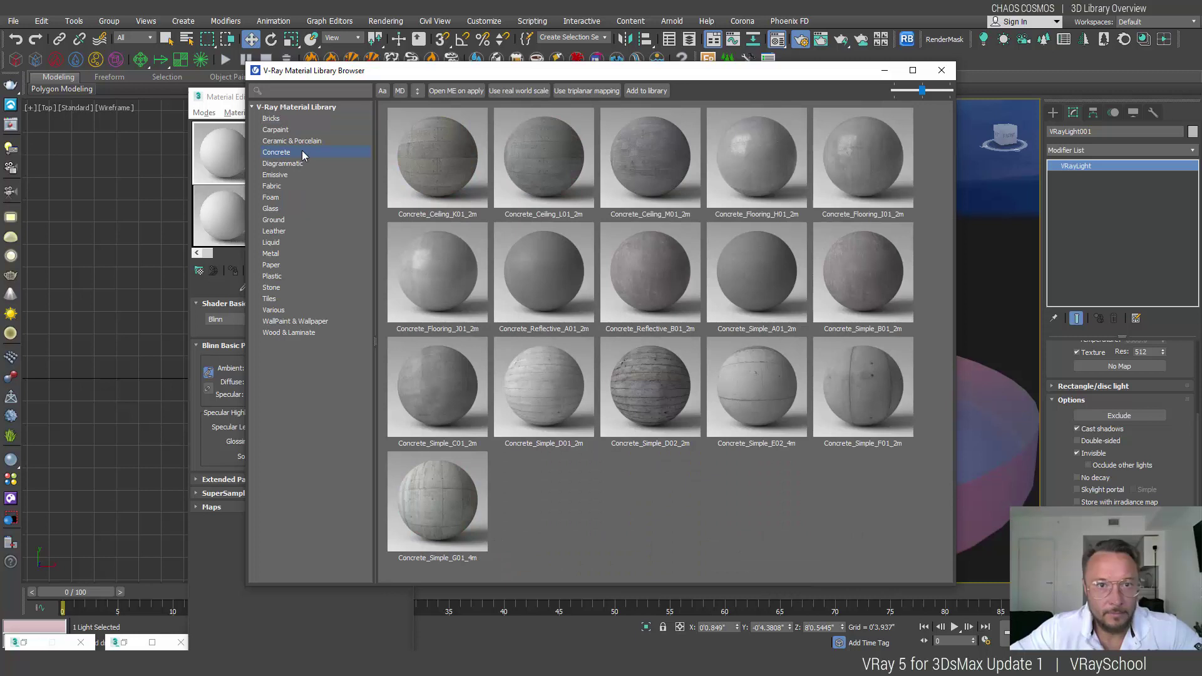
pyautogui.click(265, 92)
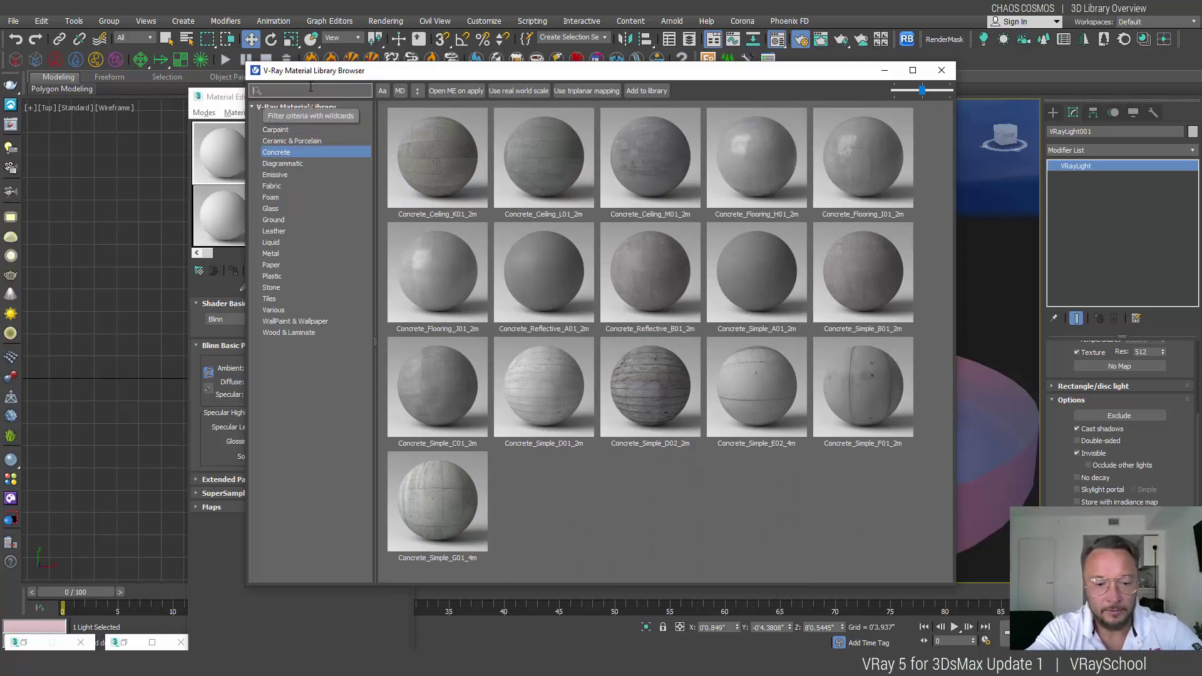
pyautogui.write('as')
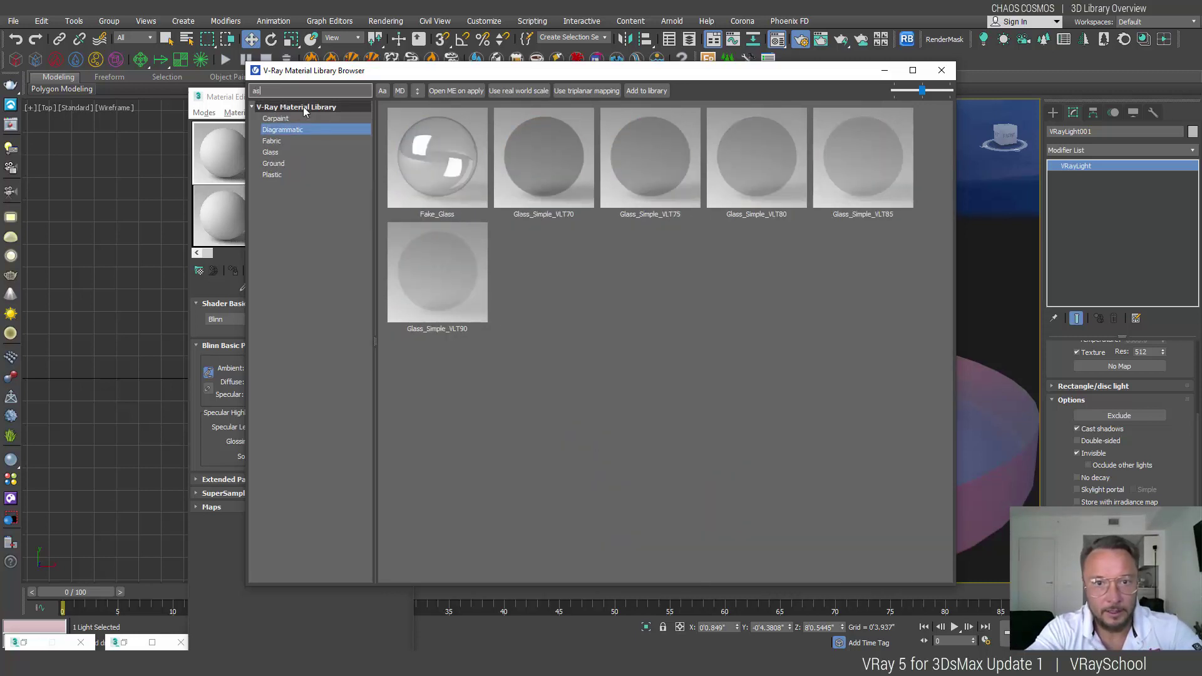
pyautogui.click(285, 163)
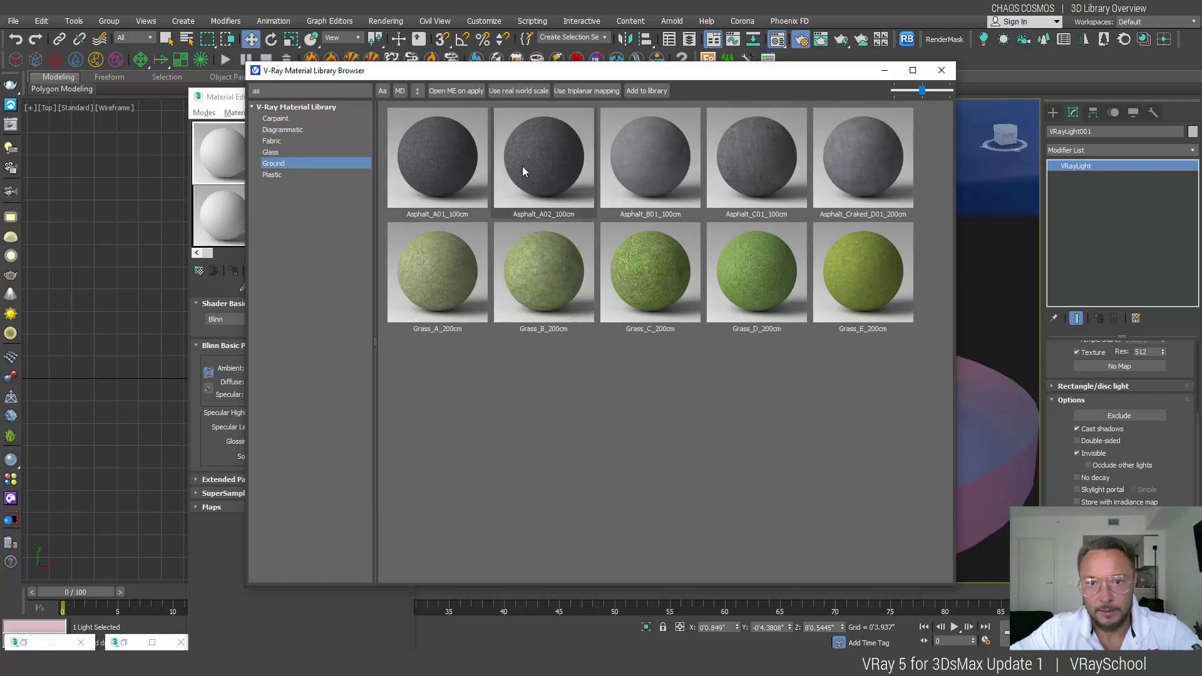
pyautogui.doubleClick(445, 160)
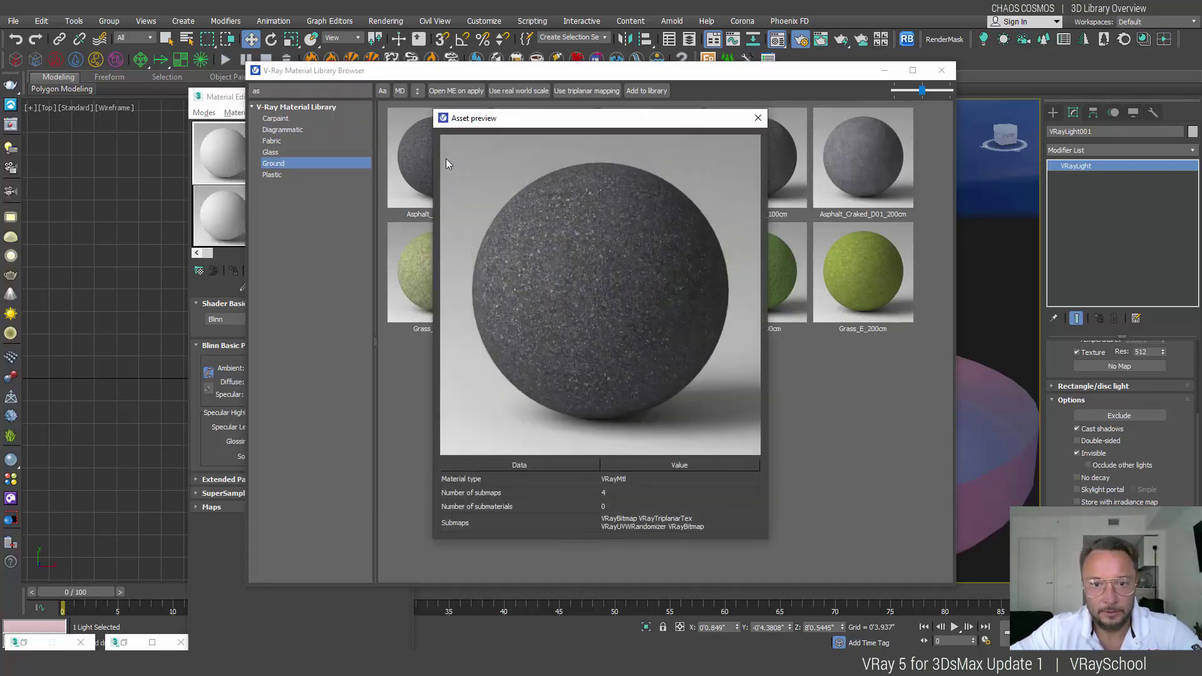
pyautogui.click(754, 120)
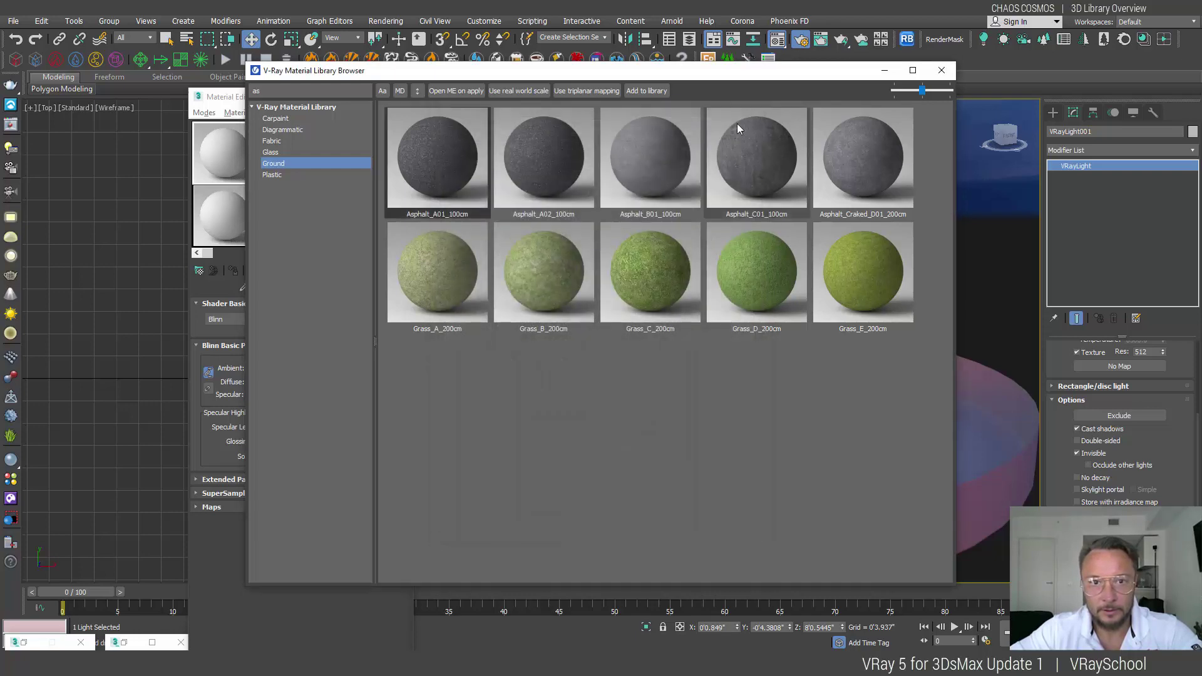
# Load Asphalt_A01_100cm into the second Material Editor slot as an instance, and minimize the V-Ray Material Library Browser.
pyautogui.moveTo(451, 80); pyautogui.dragTo(730, 87)
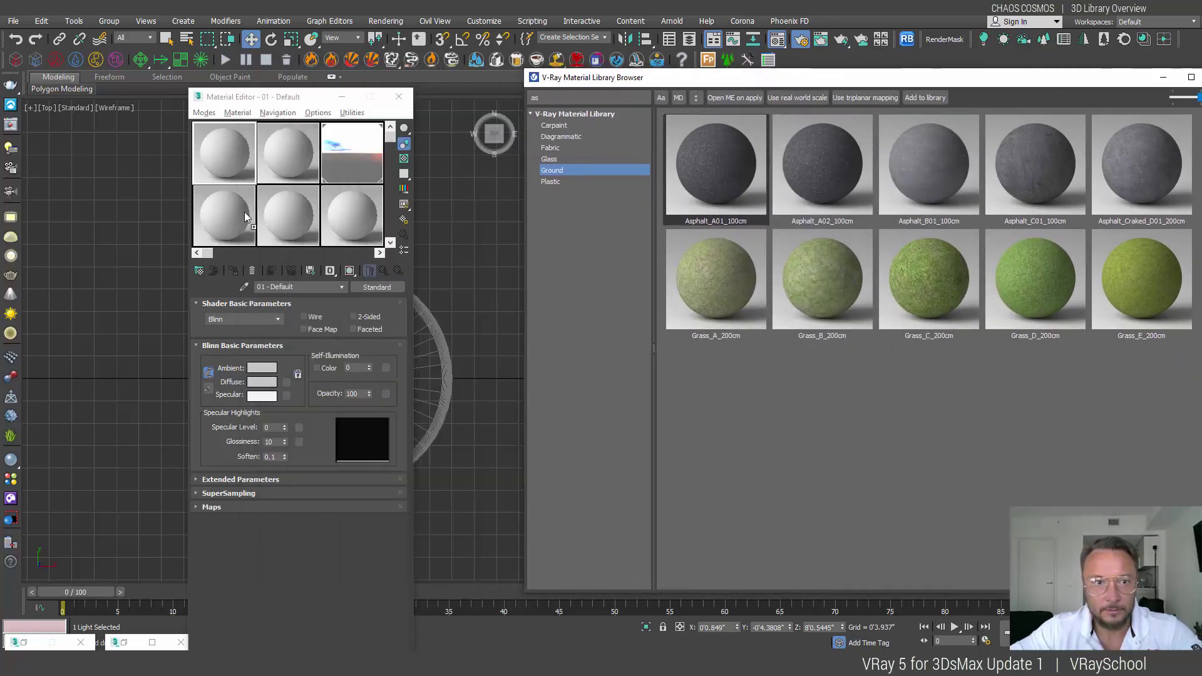
pyautogui.moveTo(245, 213); pyautogui.dragTo(285, 172)
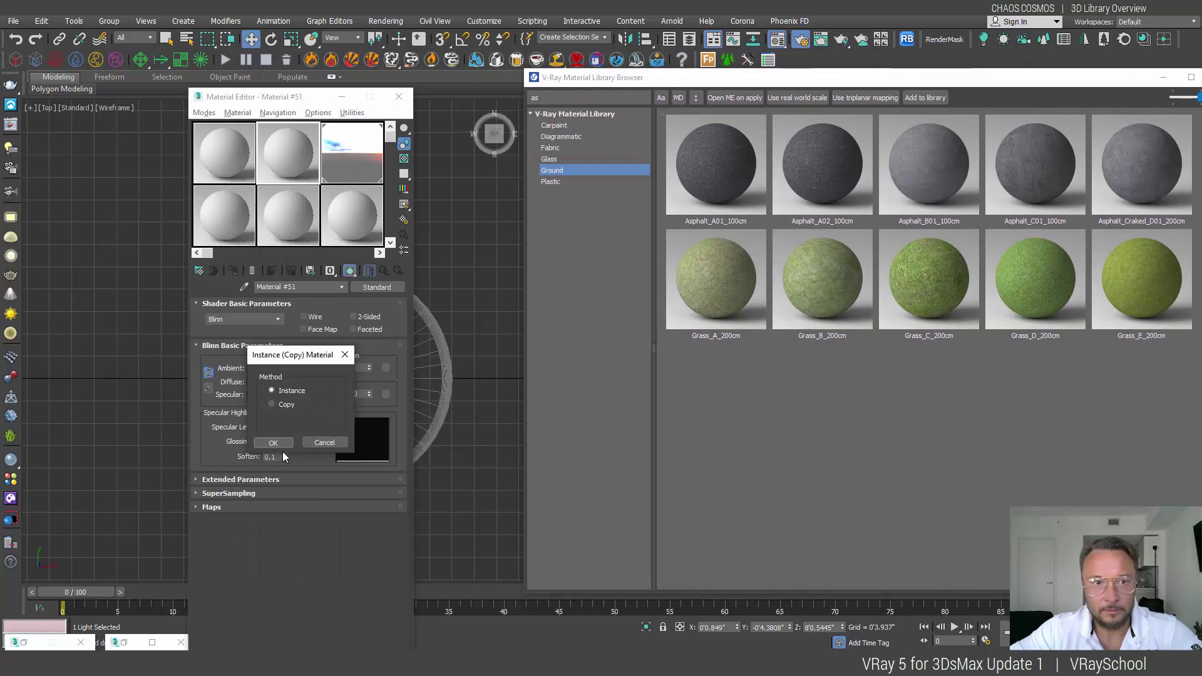
pyautogui.click(277, 444)
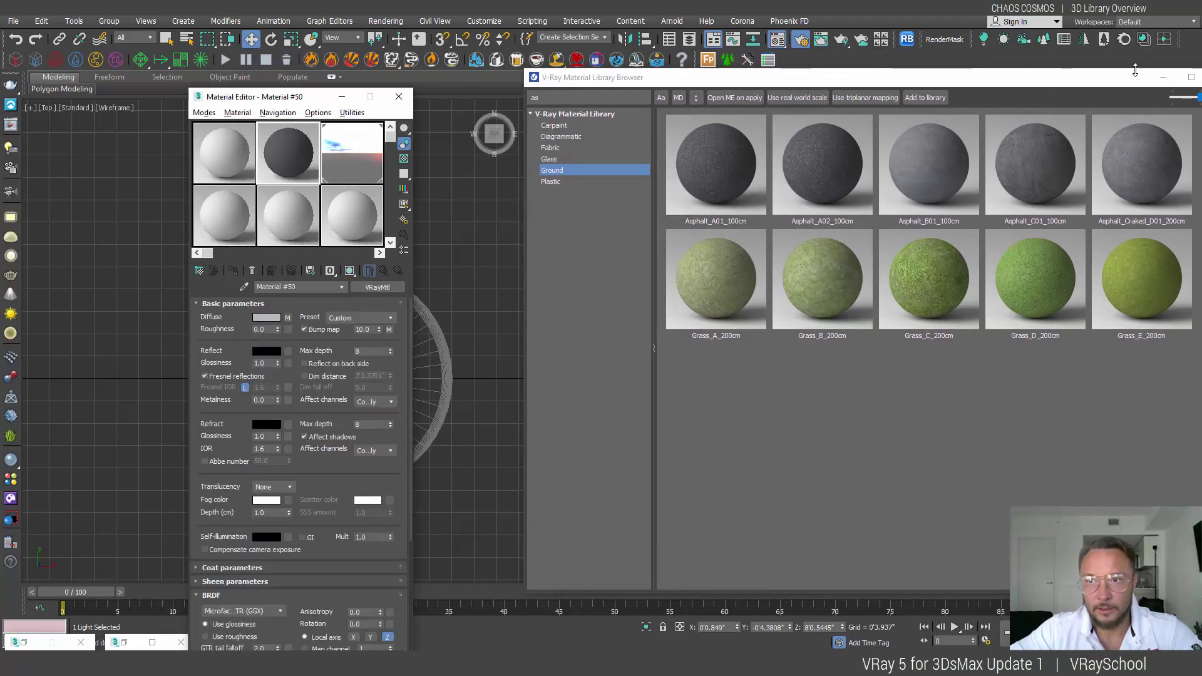
pyautogui.click(1163, 77)
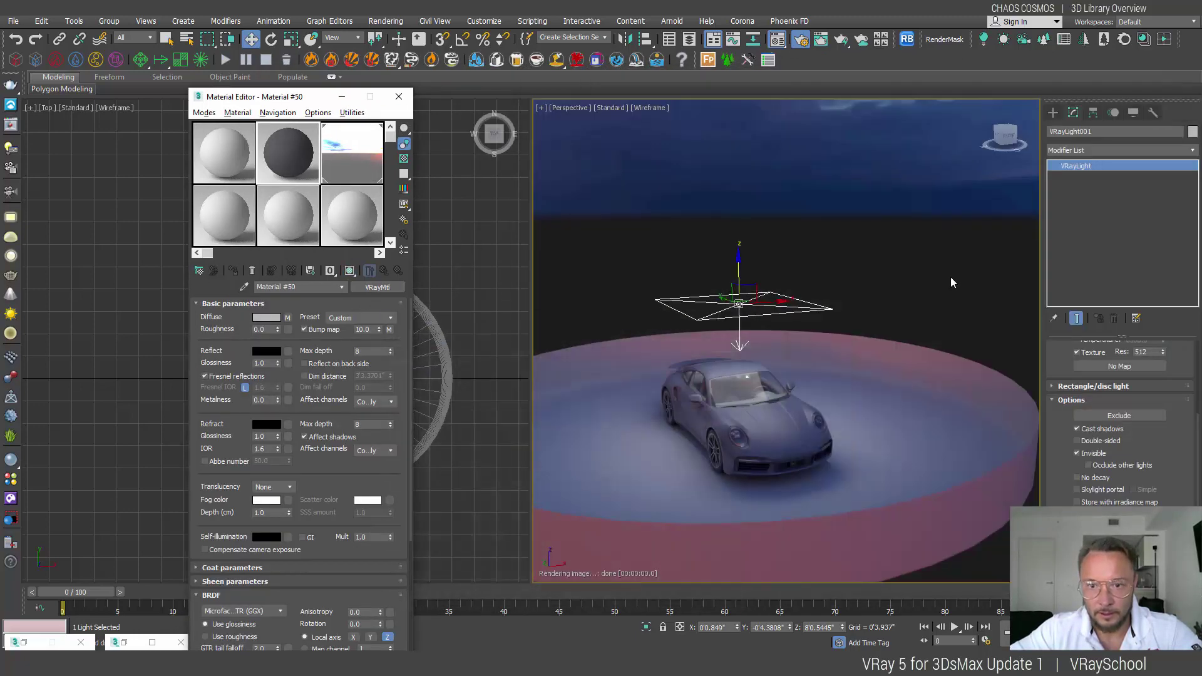
# Delete the chamfered cylinder around the car and place a VRayPlane as an infinite ground.
pyautogui.click(925, 412)
pyautogui.press('Delete')
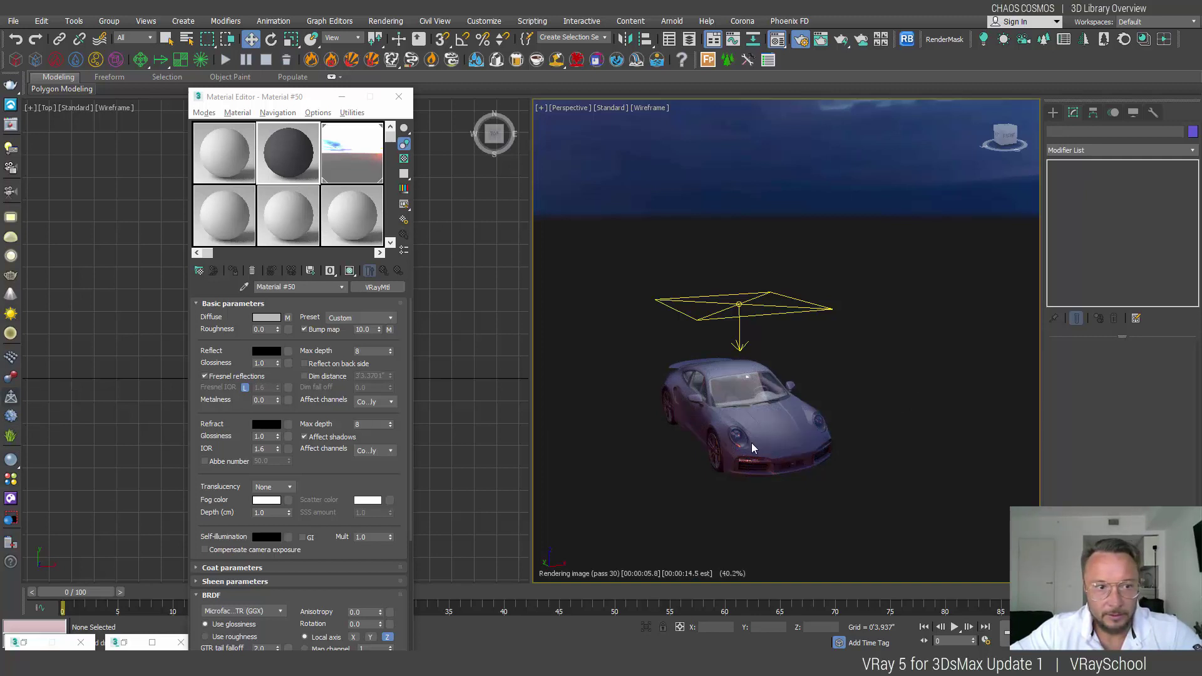
pyautogui.click(11, 401)
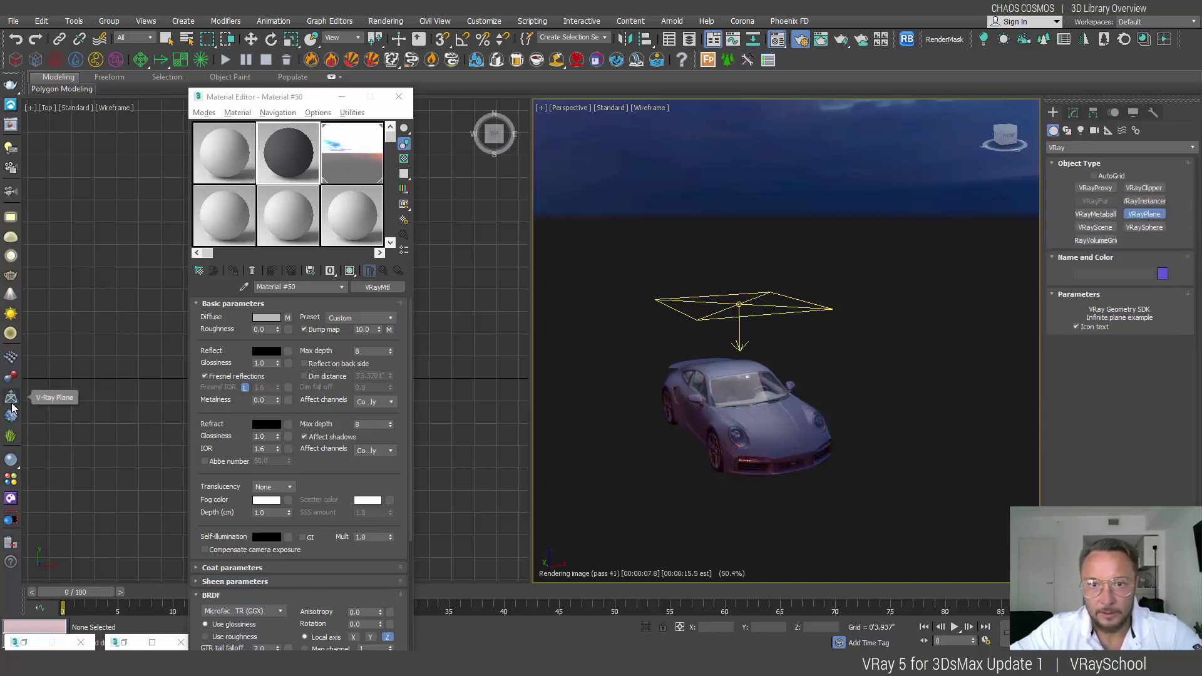
pyautogui.click(707, 405)
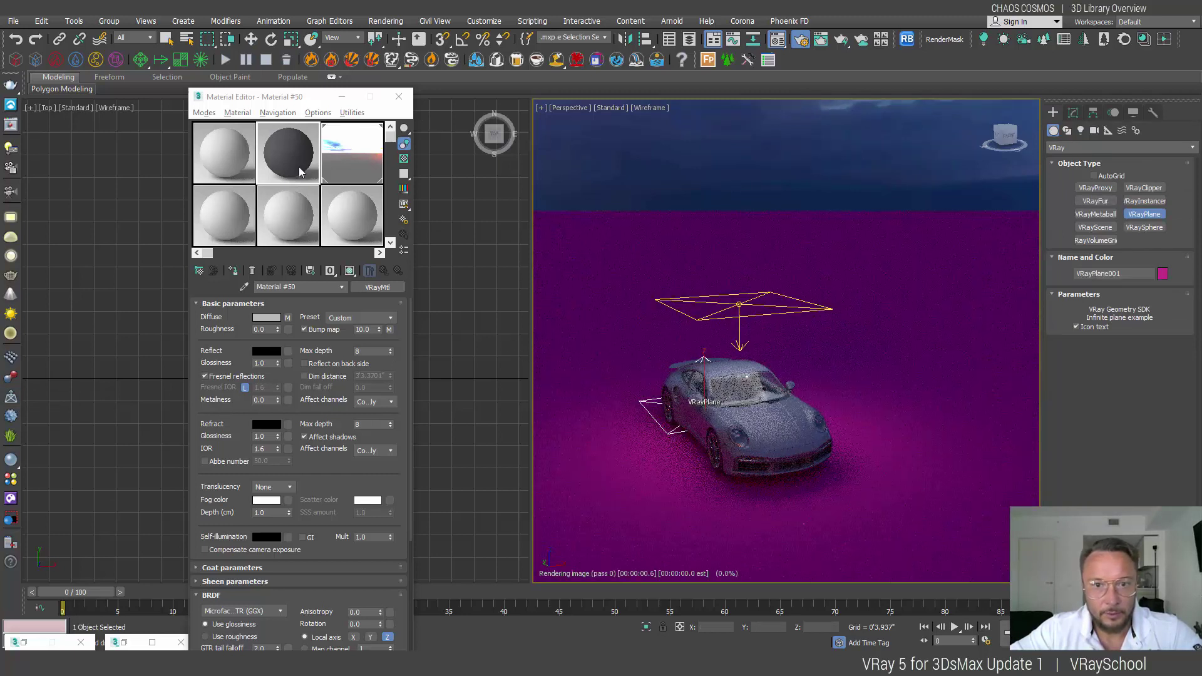
# Assign the asphalt material to the VRayPlane and check the car against the ground and sky in the interactive render.
pyautogui.moveTo(301, 170); pyautogui.dragTo(328, 170)
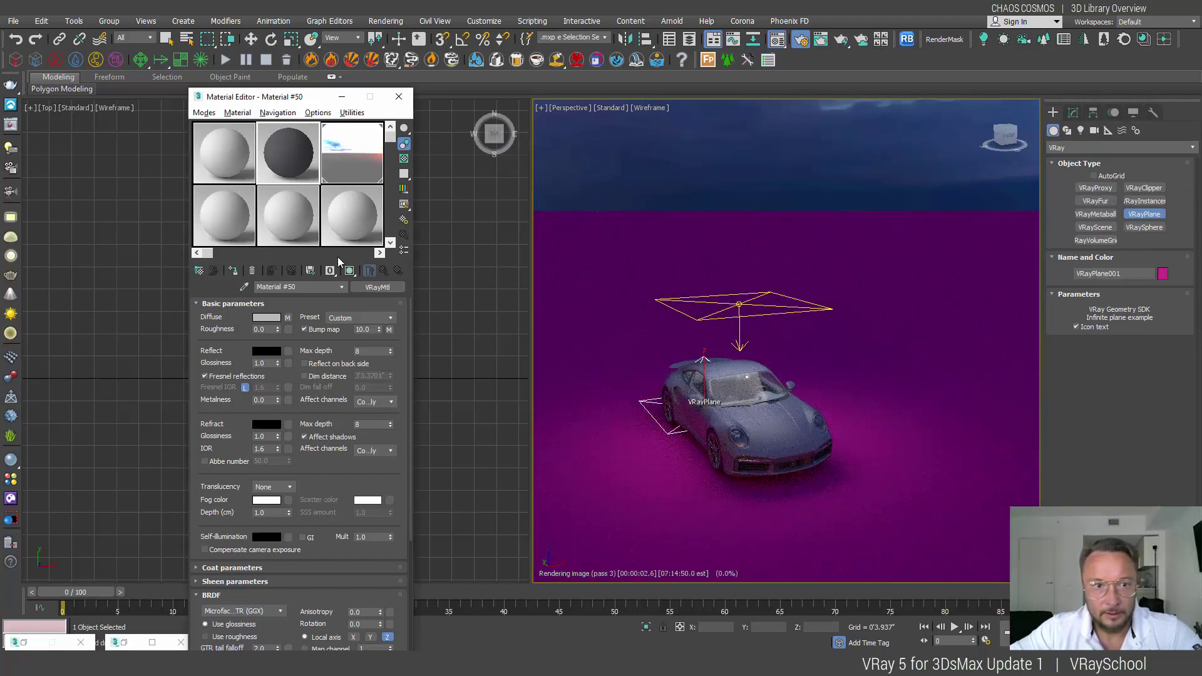
pyautogui.click(234, 273)
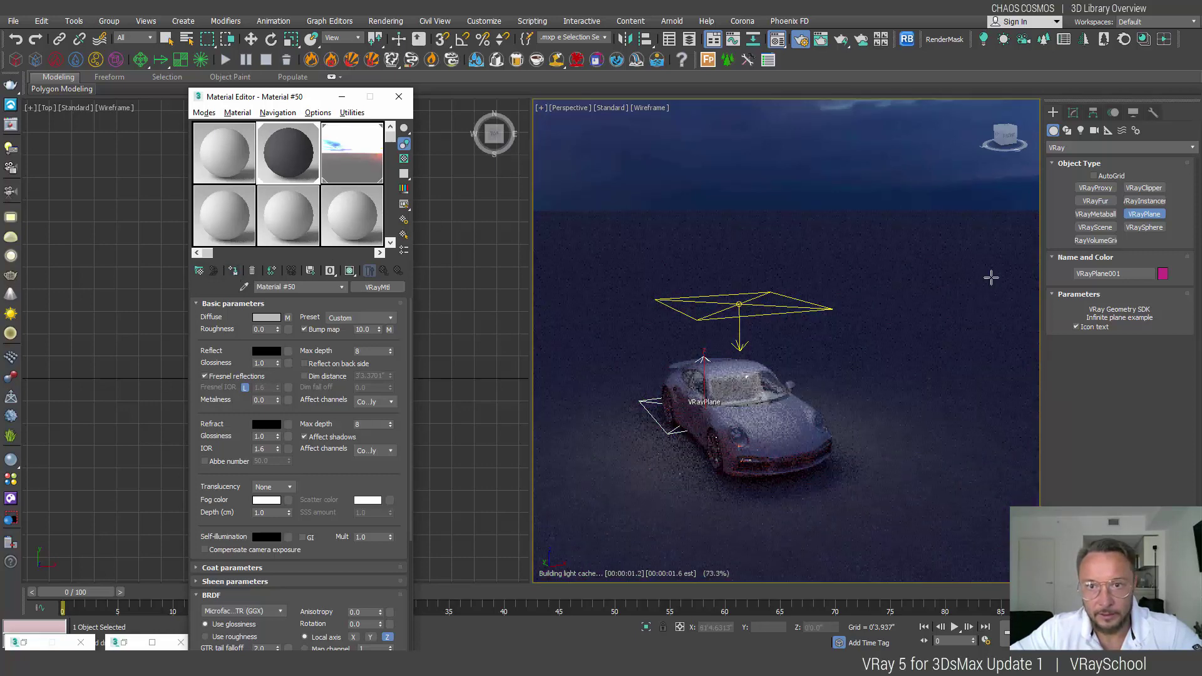
pyautogui.keyDown('alt'); pyautogui.moveTo(847, 318); pyautogui.dragTo(766, 356, button='middle'); pyautogui.keyUp('alt')
pyautogui.scroll(5, 789, 357)
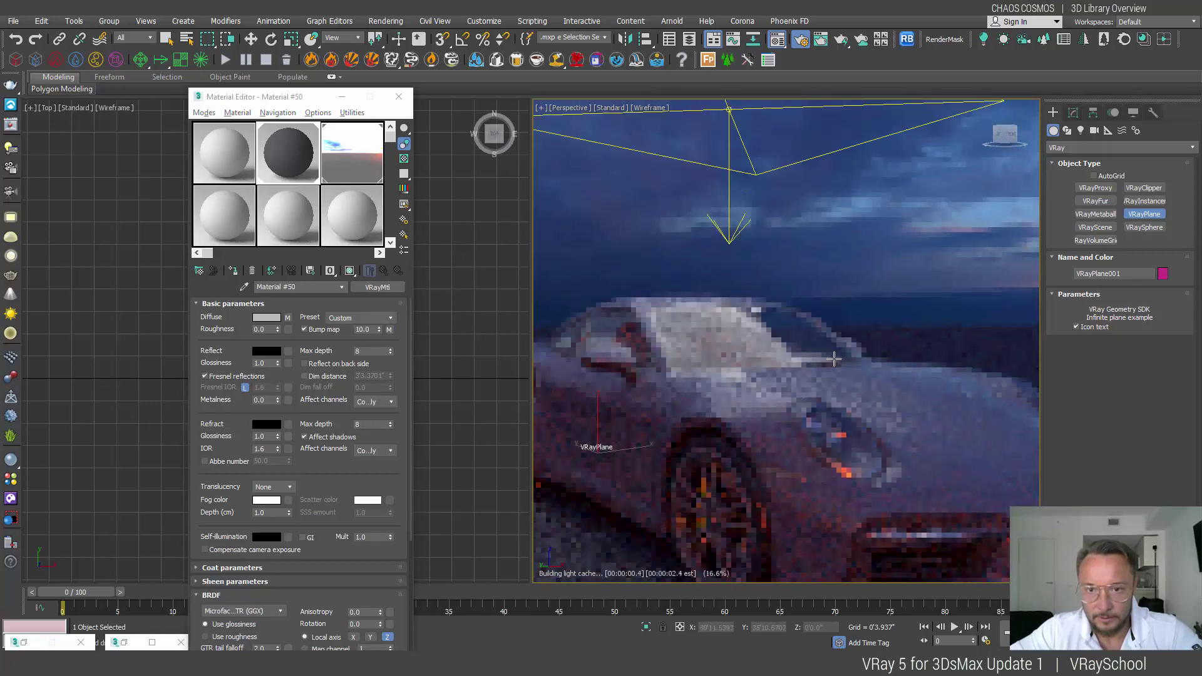
pyautogui.scroll(-4, 830, 358)
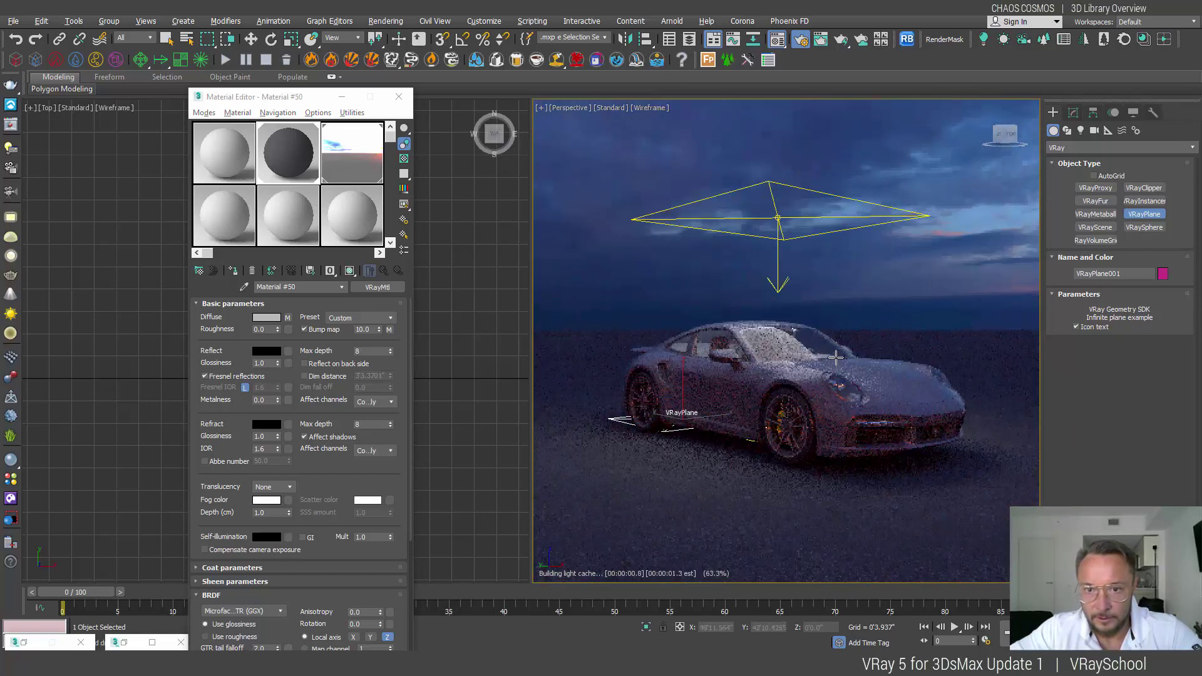
# Move the Sunset 024 dome light away from the car and delete it from the scene.
pyautogui.click(330, 154)
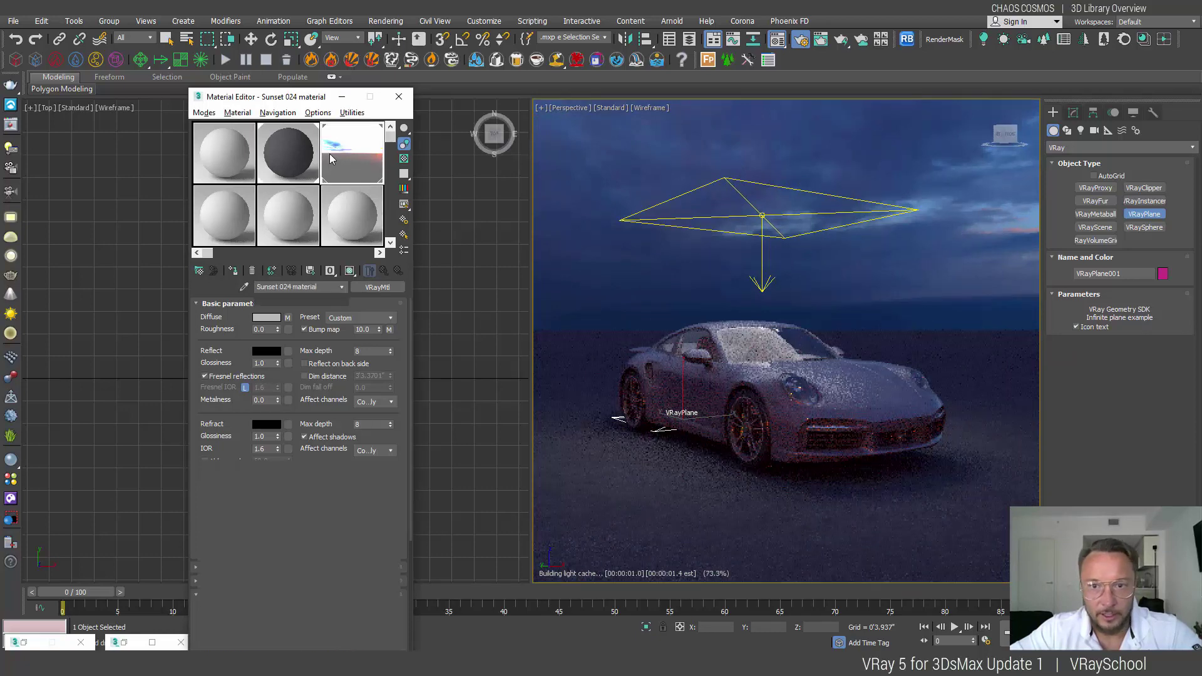
pyautogui.moveTo(801, 324)
pyautogui.keyDown('alt'); pyautogui.mouseDown(button='middle')
pyautogui.moveTo(883, 340)
pyautogui.moveTo(851, 355)
pyautogui.mouseUp(button='middle'); pyautogui.keyUp('alt')
pyautogui.scroll(-5, 884, 340)
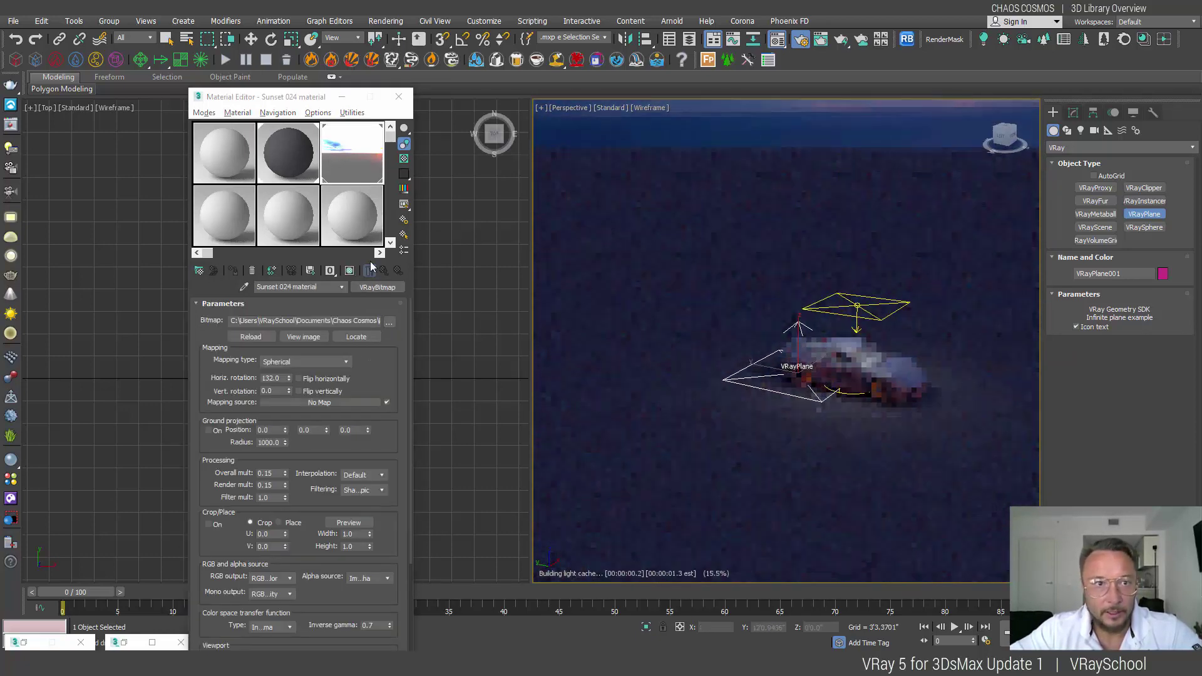
pyautogui.click(251, 40)
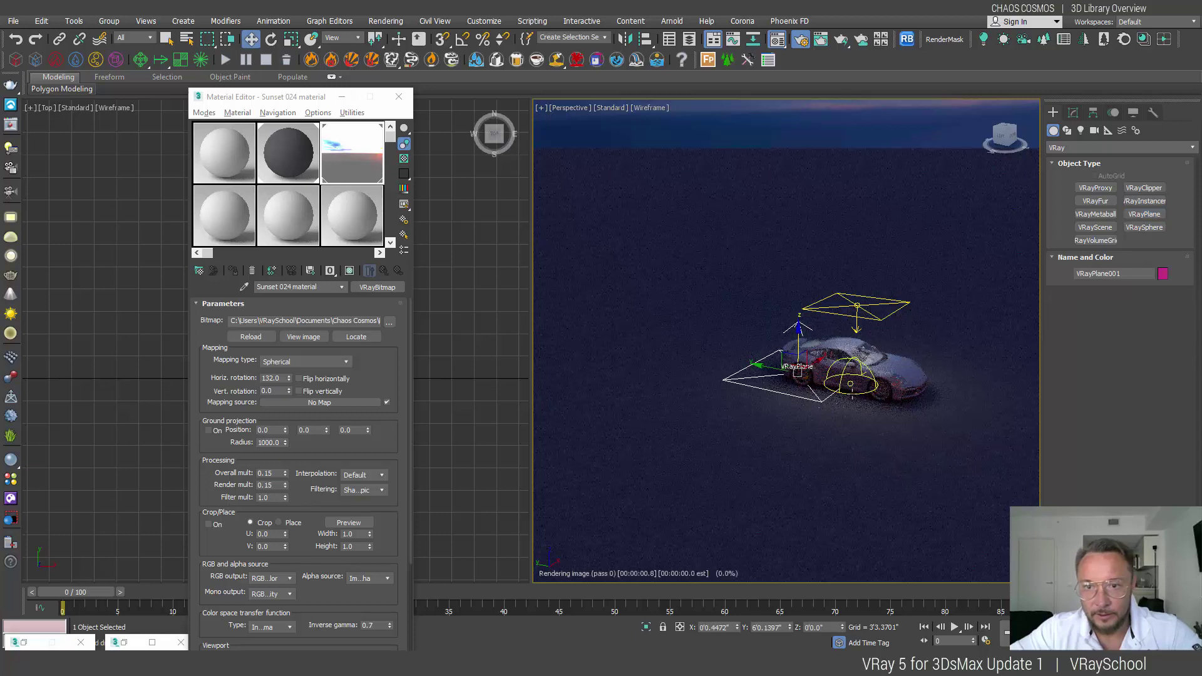
pyautogui.click(861, 387)
pyautogui.moveTo(867, 370); pyautogui.dragTo(746, 421)
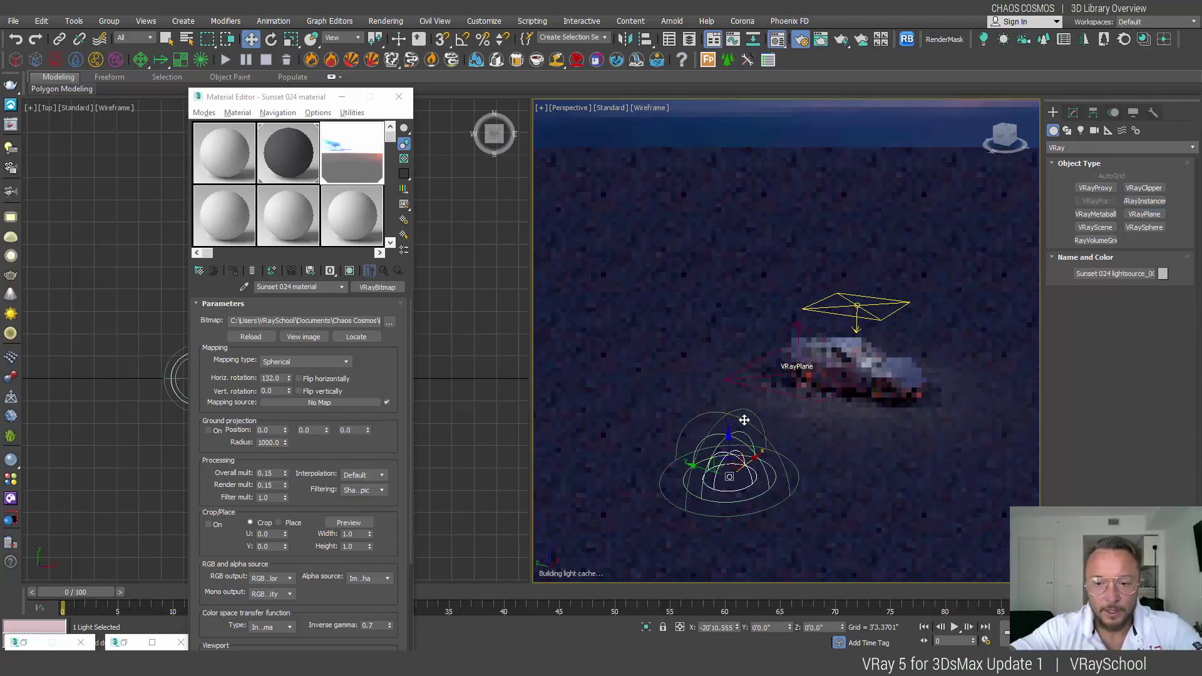
pyautogui.press('Delete')
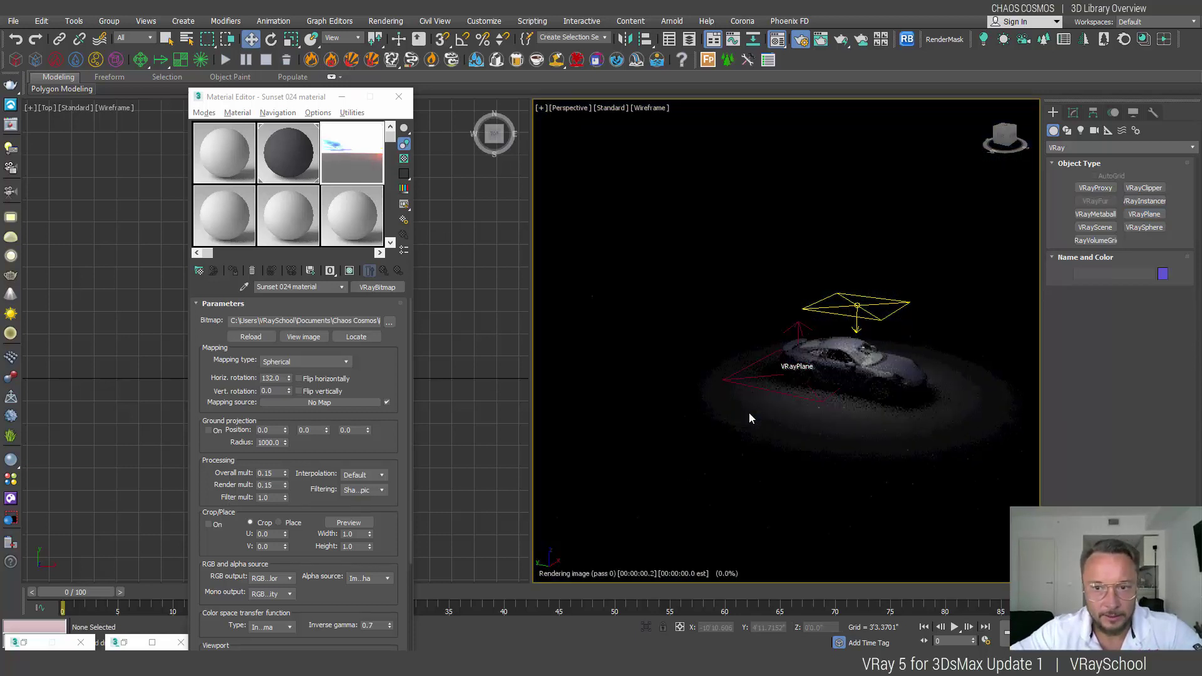
pyautogui.scroll(3, 876, 389)
pyautogui.scroll(2, 876, 388)
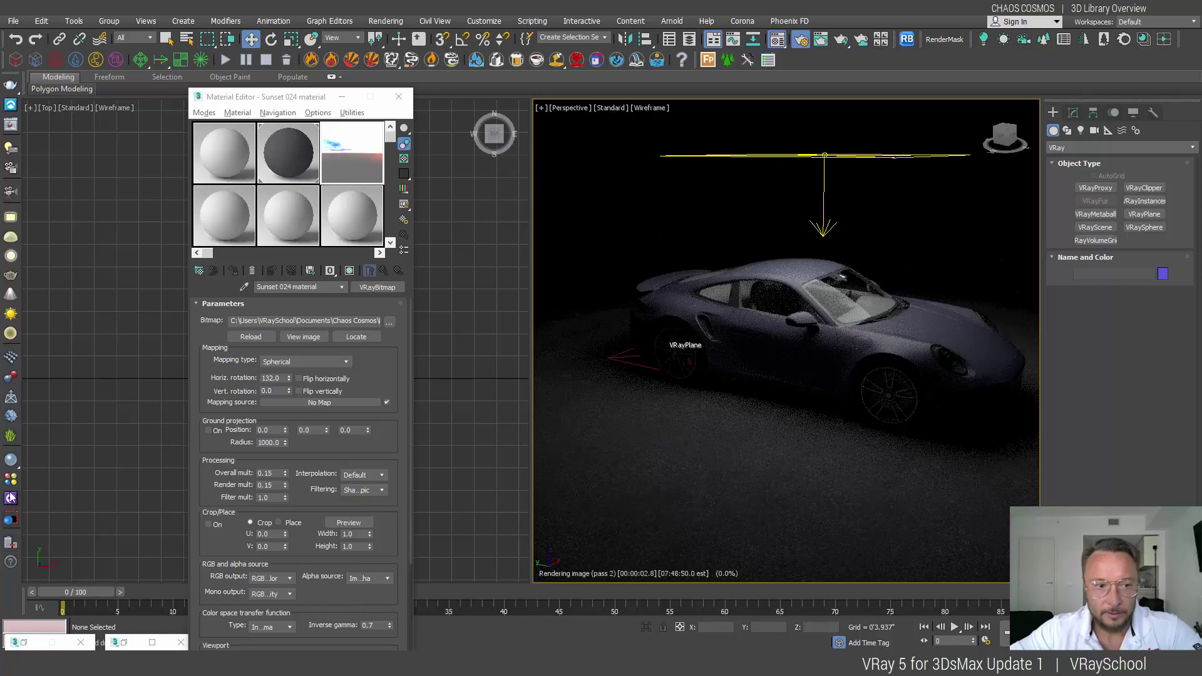
# Restore the Chaos Cosmos Browser, leave the Car 001 details, and list the NoEmotion creator's HDRIs.
pyautogui.click(152, 643)
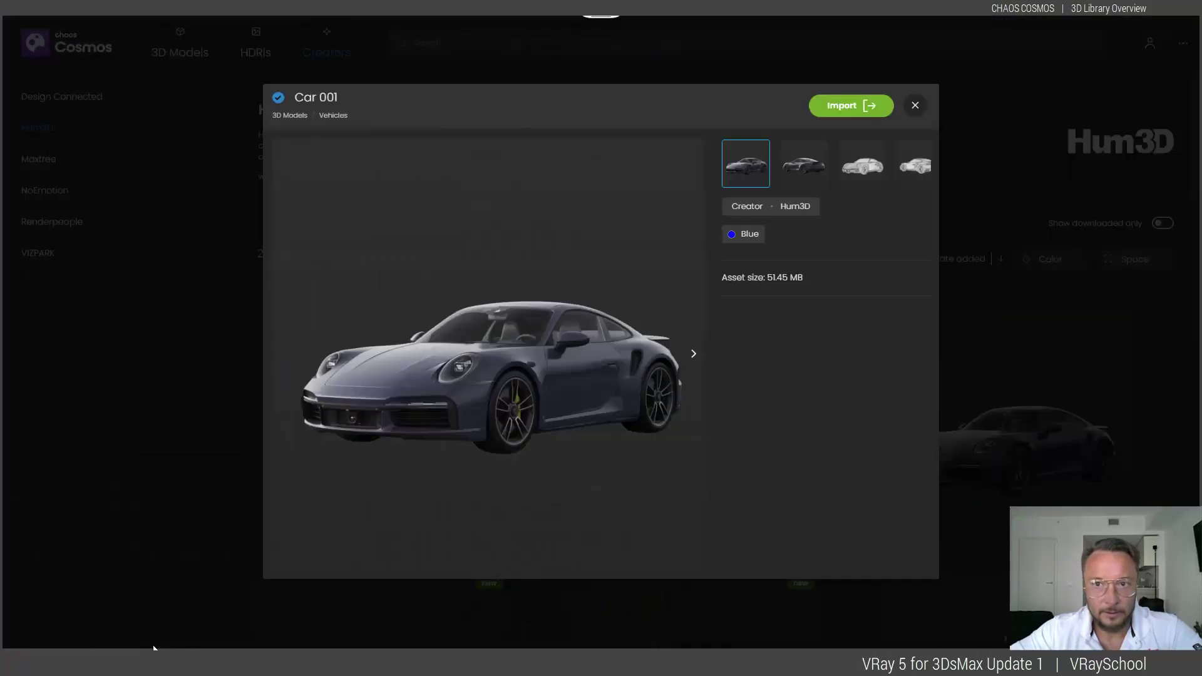
pyautogui.click(915, 107)
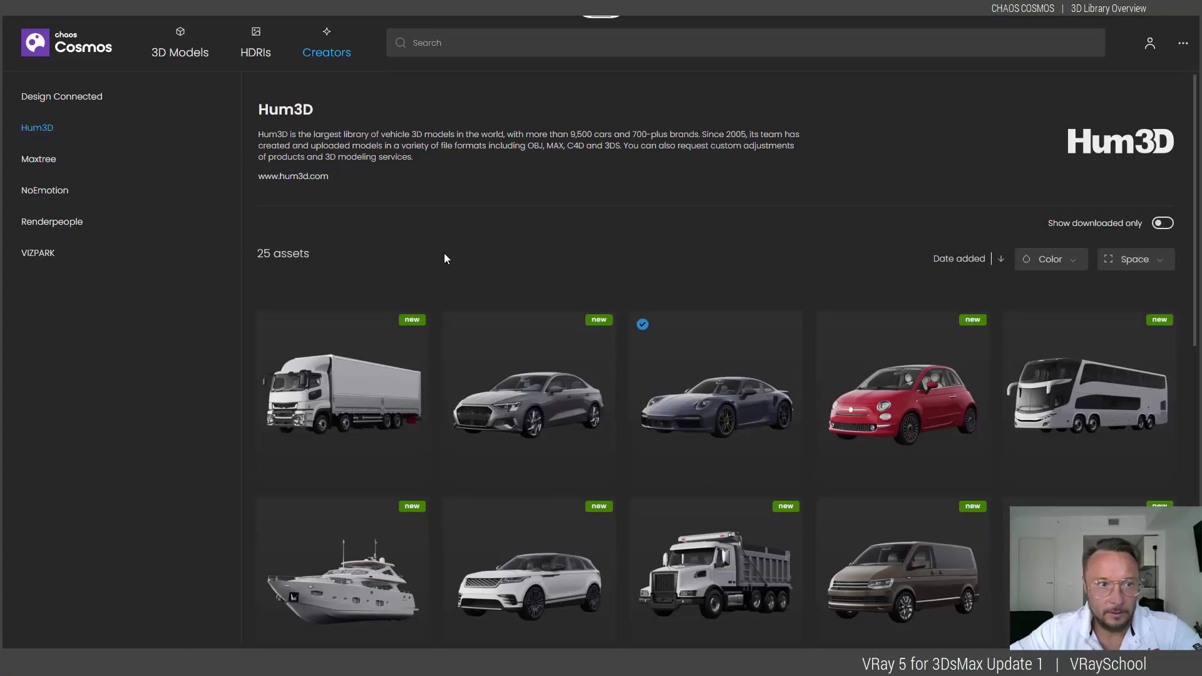
pyautogui.click(46, 193)
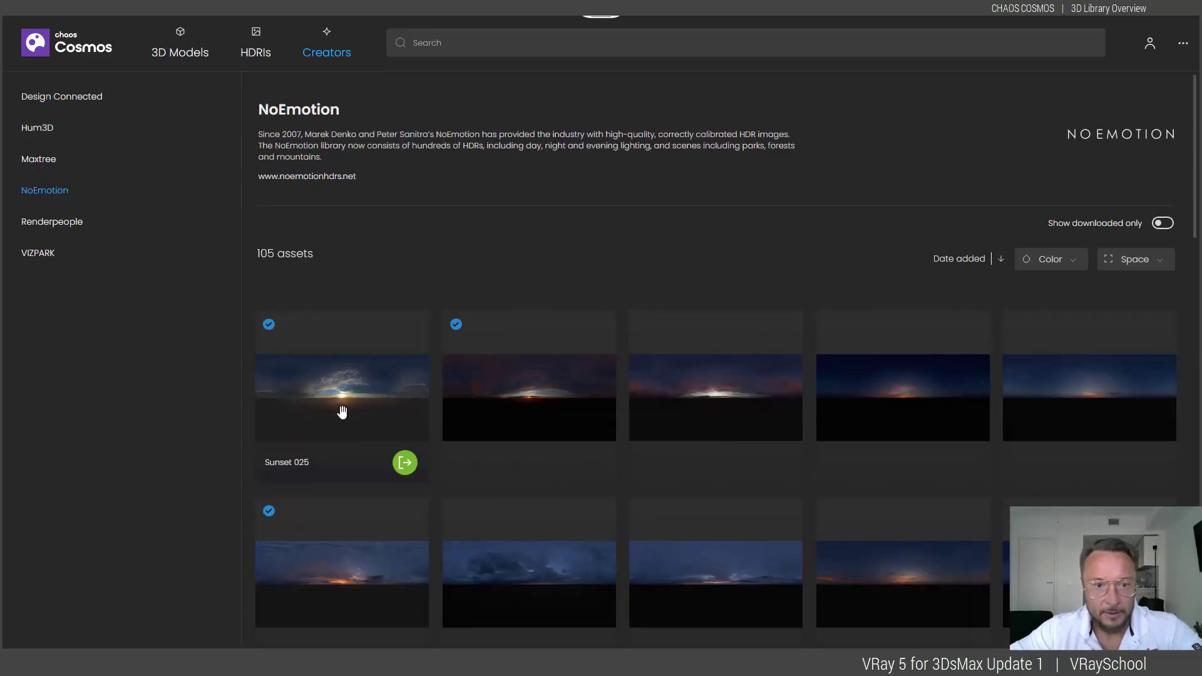
# Return to the scene and copy the Sunset 025 dome light's texture into a free Material Editor slot as an instance.
pyautogui.click(1166, 9)
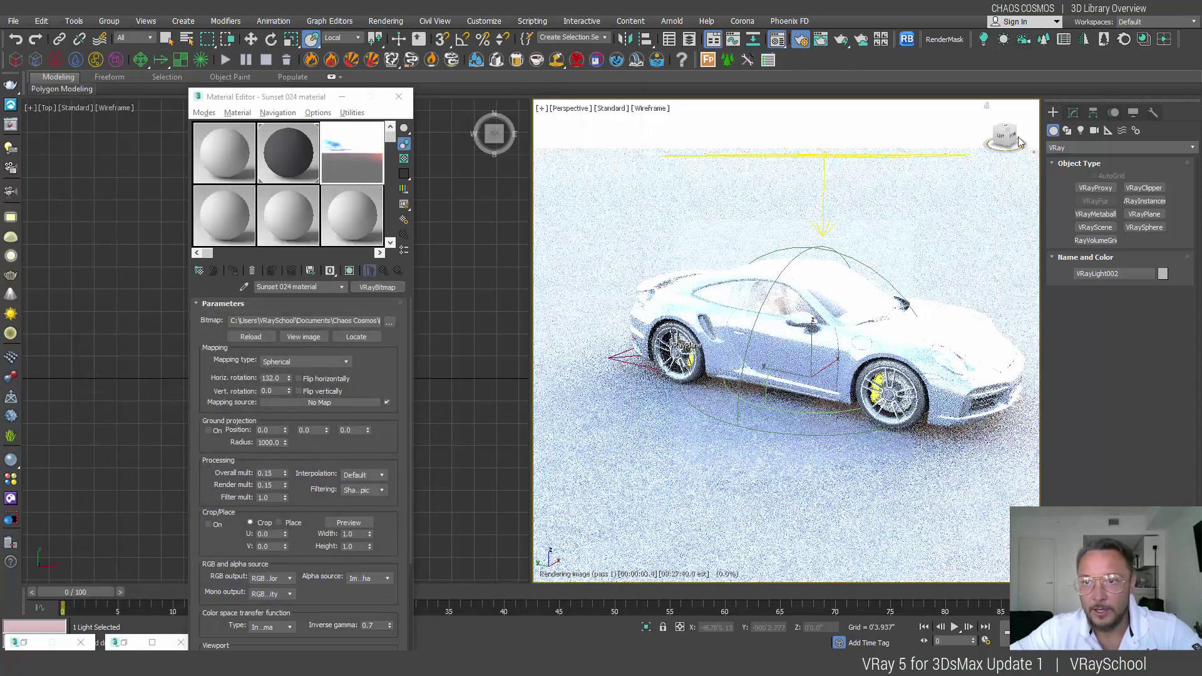
pyautogui.click(1073, 113)
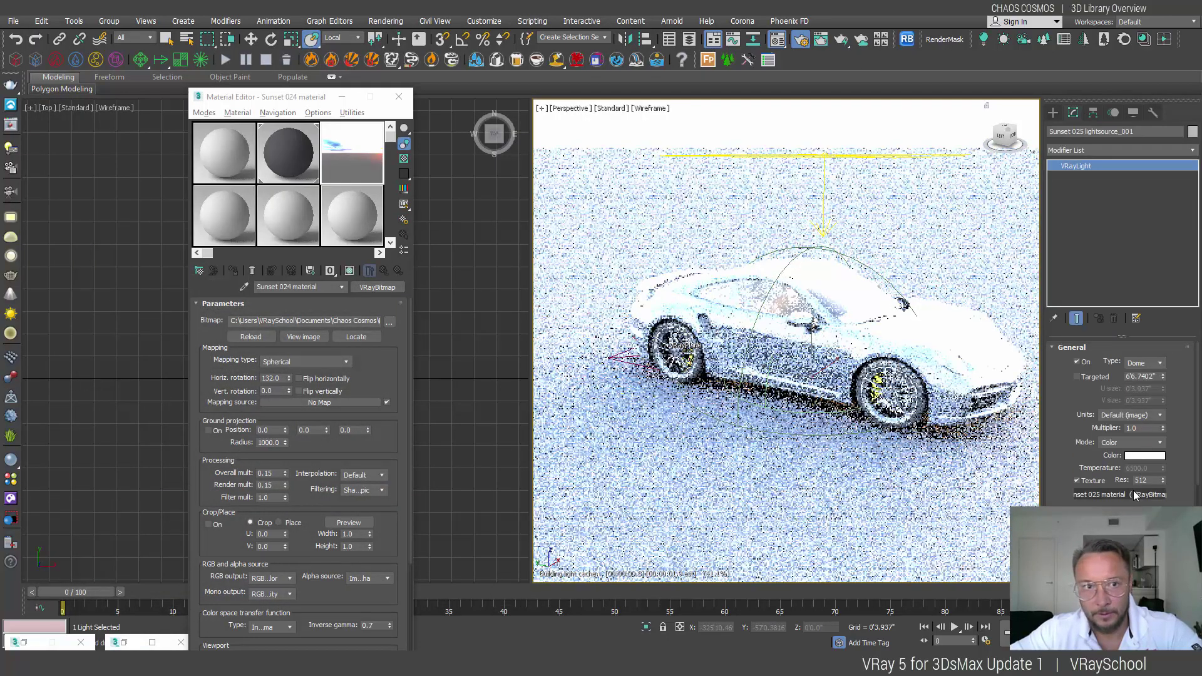
pyautogui.moveTo(364, 219); pyautogui.dragTo(351, 216)
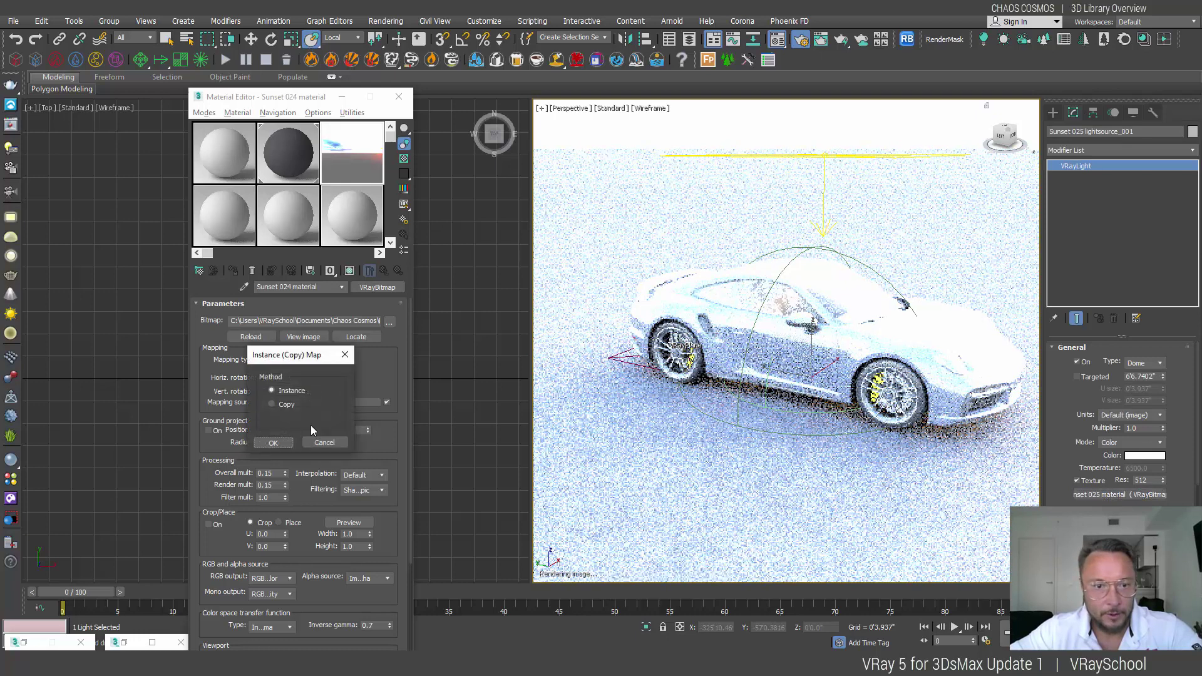
pyautogui.click(275, 443)
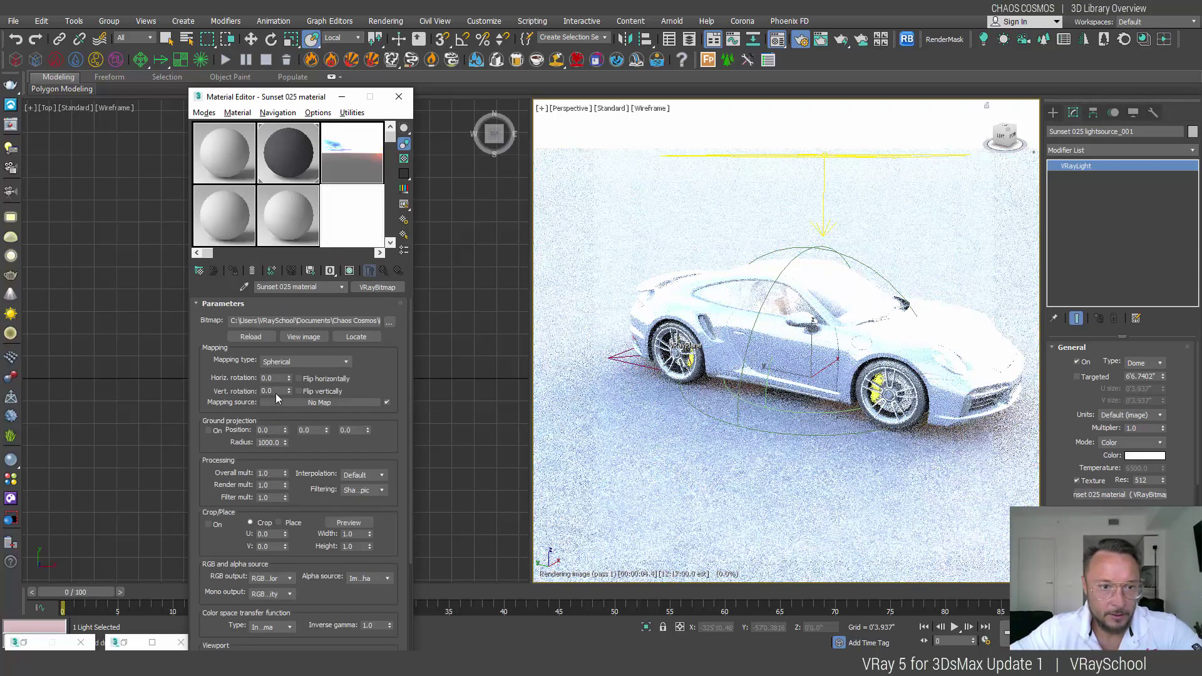
pyautogui.click(276, 378)
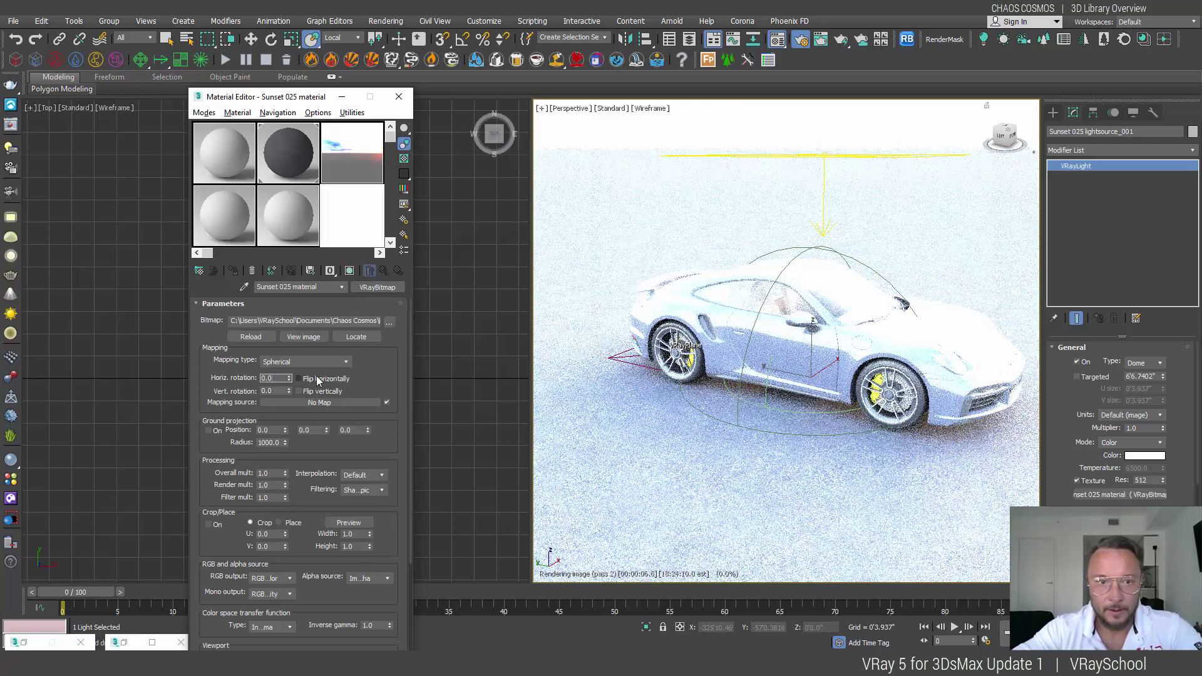
pyautogui.click(276, 391)
pyautogui.write('0.01')
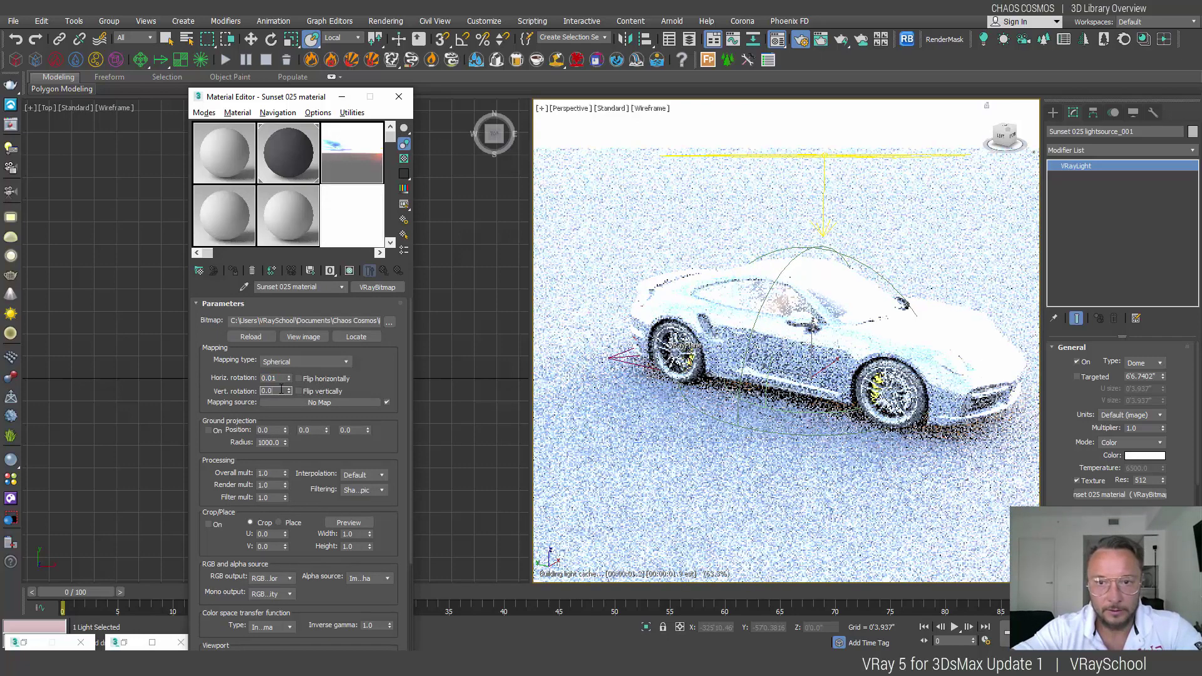
pyautogui.press('Return')
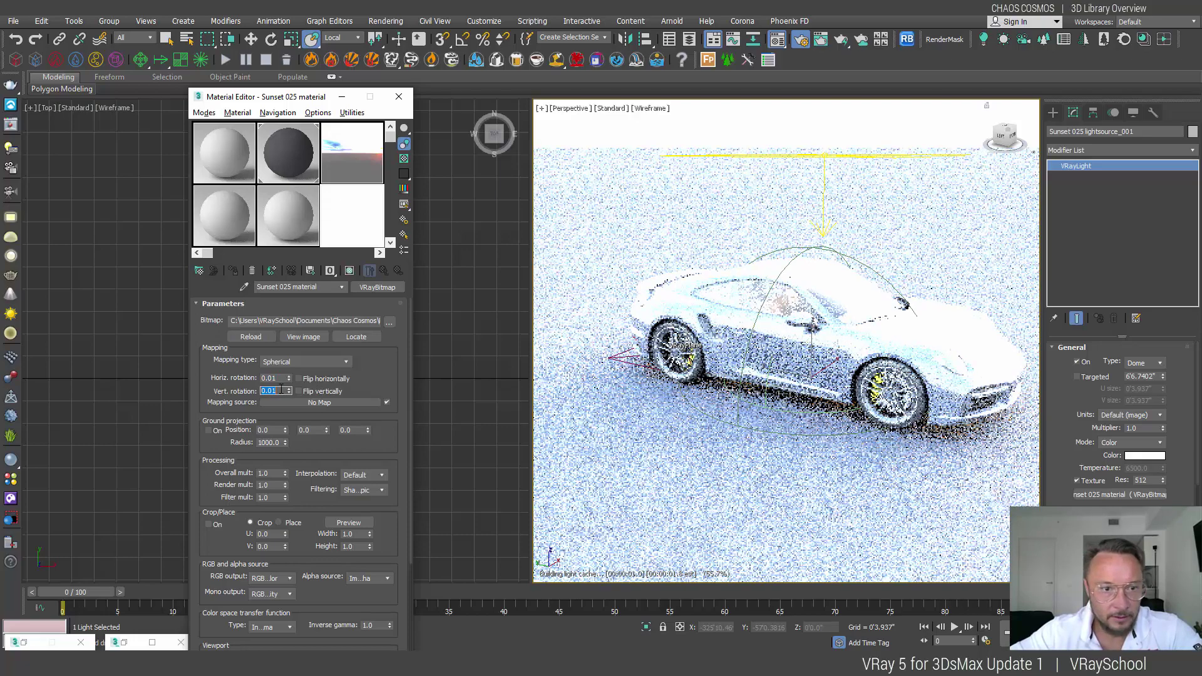
pyautogui.write('0')
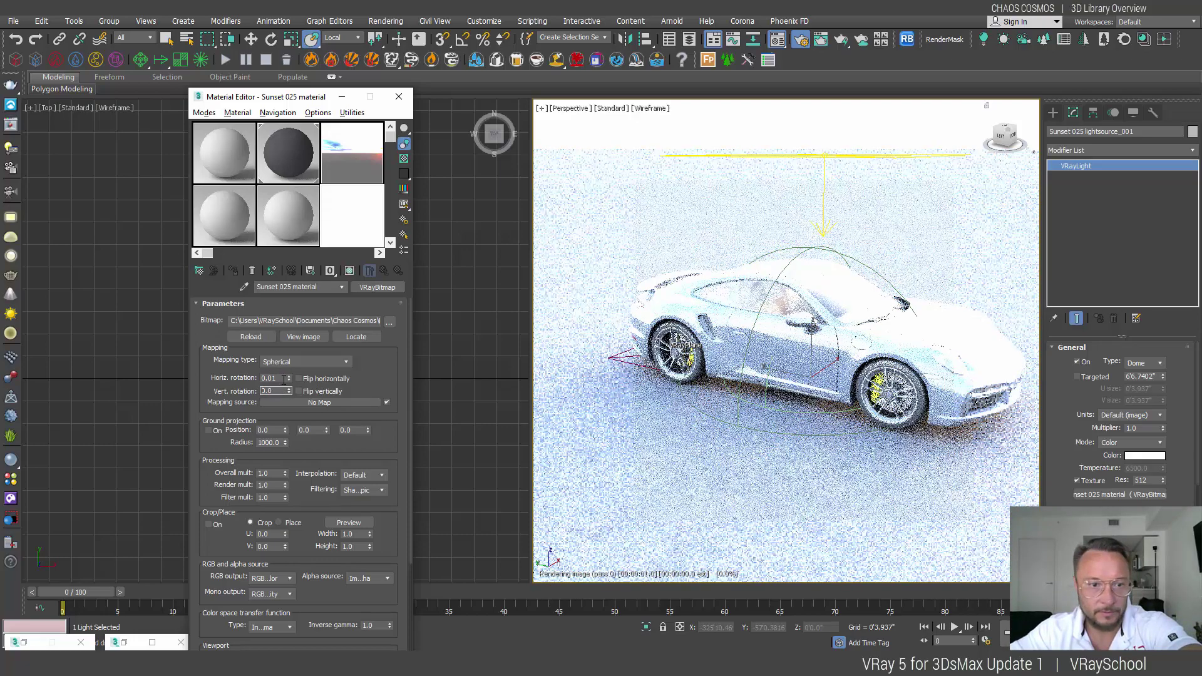
pyautogui.moveTo(281, 378); pyautogui.dragTo(215, 371)
pyautogui.write('0')
# Set the overall and render multipliers of the Sunset 025 map to 0.1.
pyautogui.moveTo(274, 474); pyautogui.dragTo(208, 462)
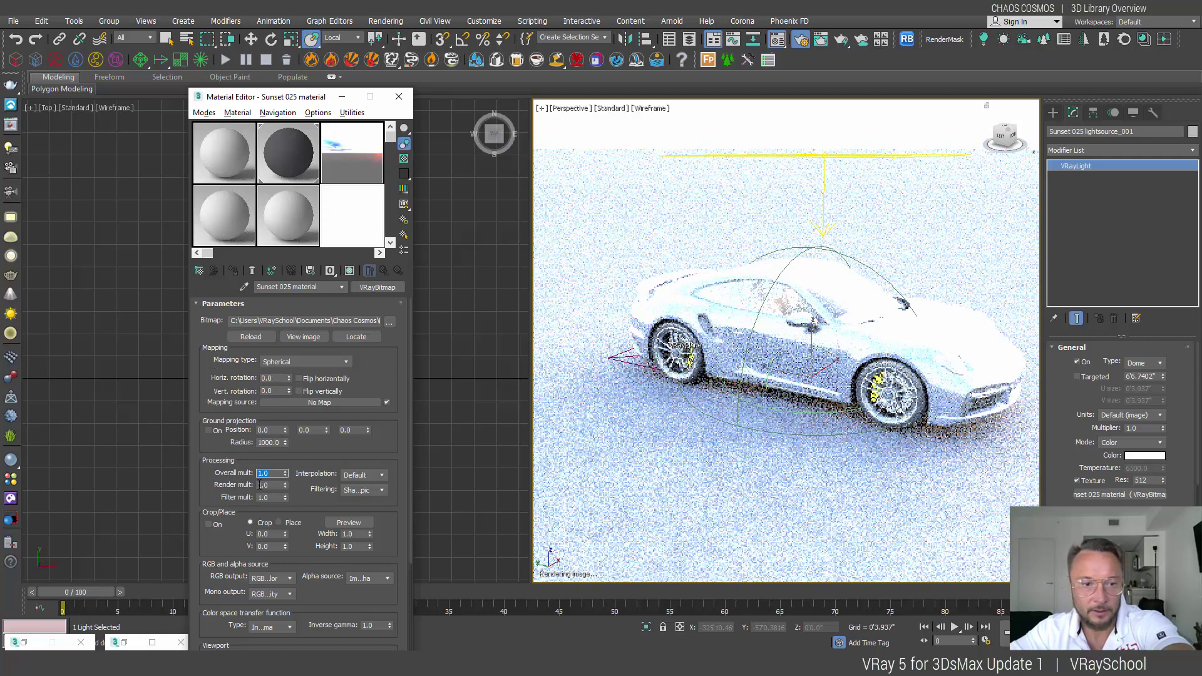
pyautogui.press('Return')
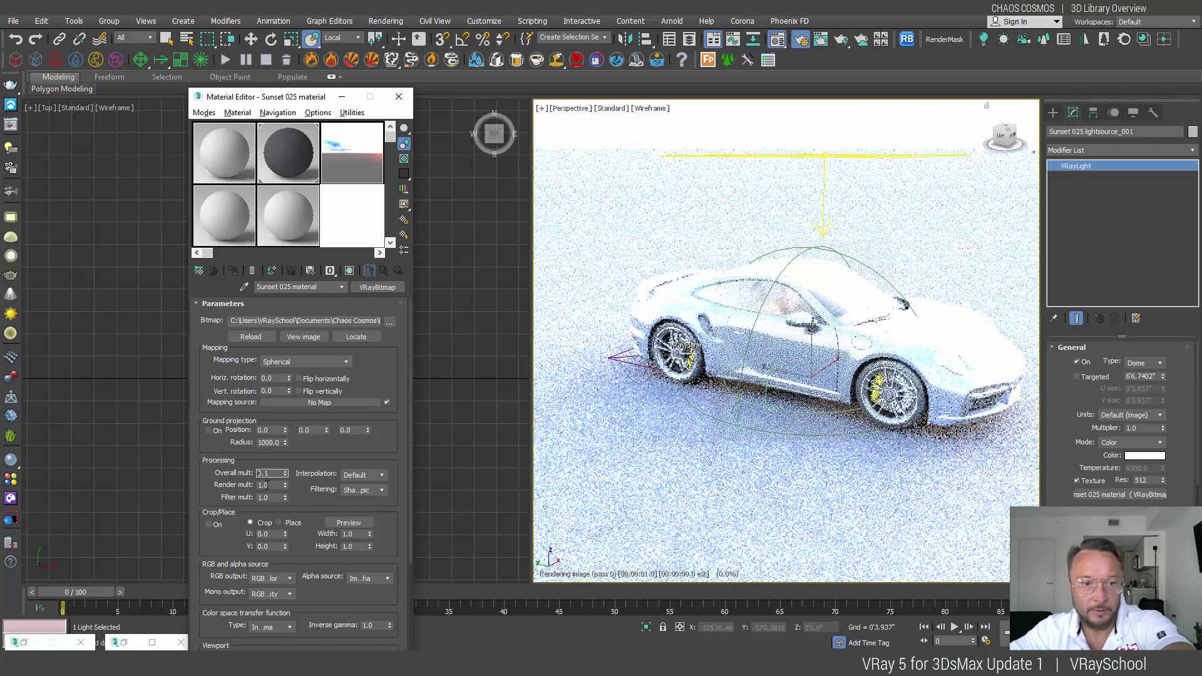
pyautogui.write('0.1')
pyautogui.click(264, 486)
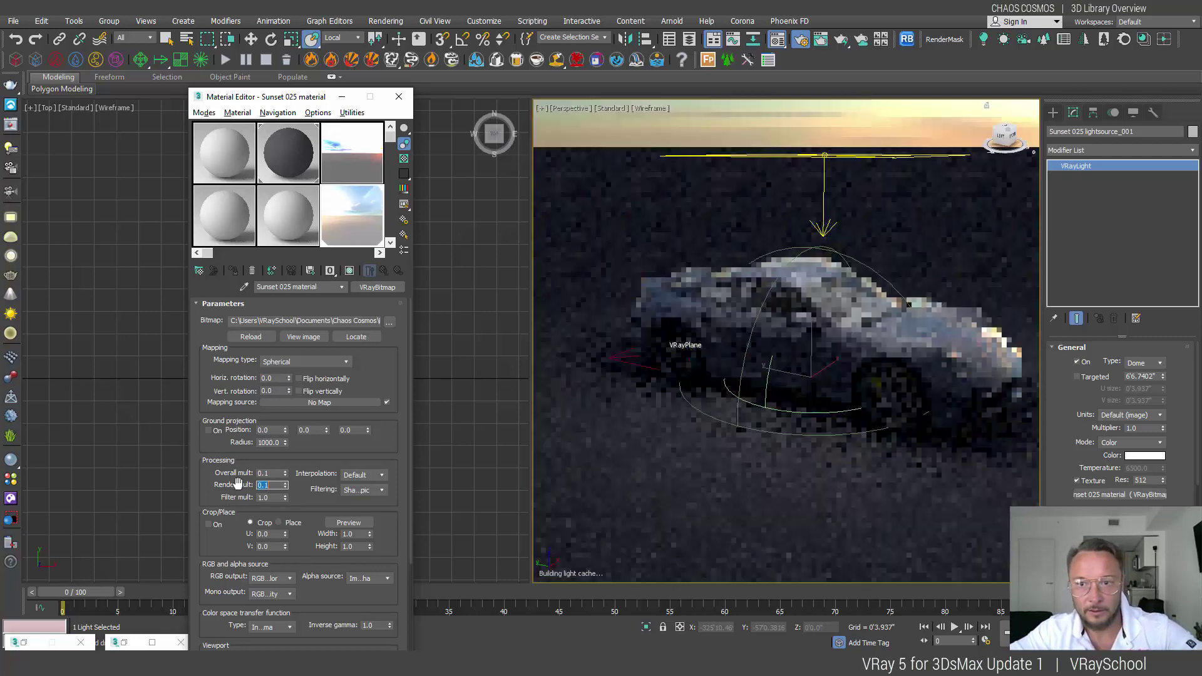
# Raise the Sunset 025 dome light's multiplier to 5.0 and check the car's lighting from several sides.
pyautogui.scroll(3, 914, 373)
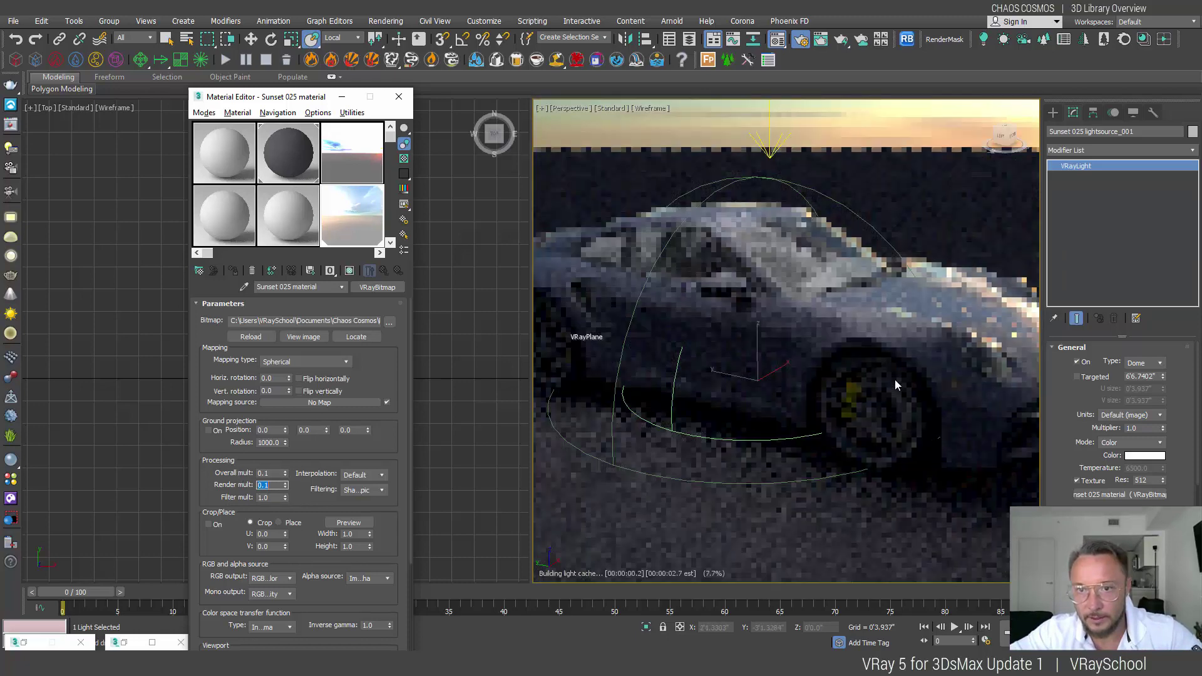
pyautogui.rightClick(890, 374)
pyautogui.click(935, 481)
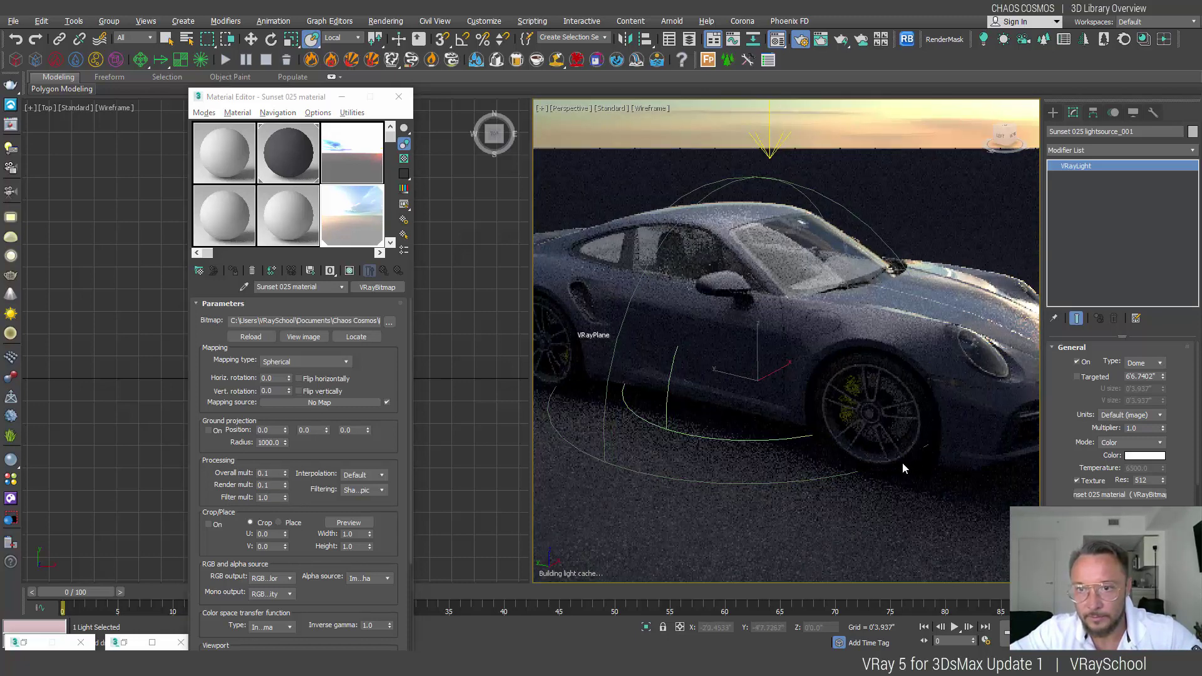
pyautogui.keyDown('alt'); pyautogui.moveTo(903, 462); pyautogui.dragTo(864, 421, button='middle'); pyautogui.keyUp('alt')
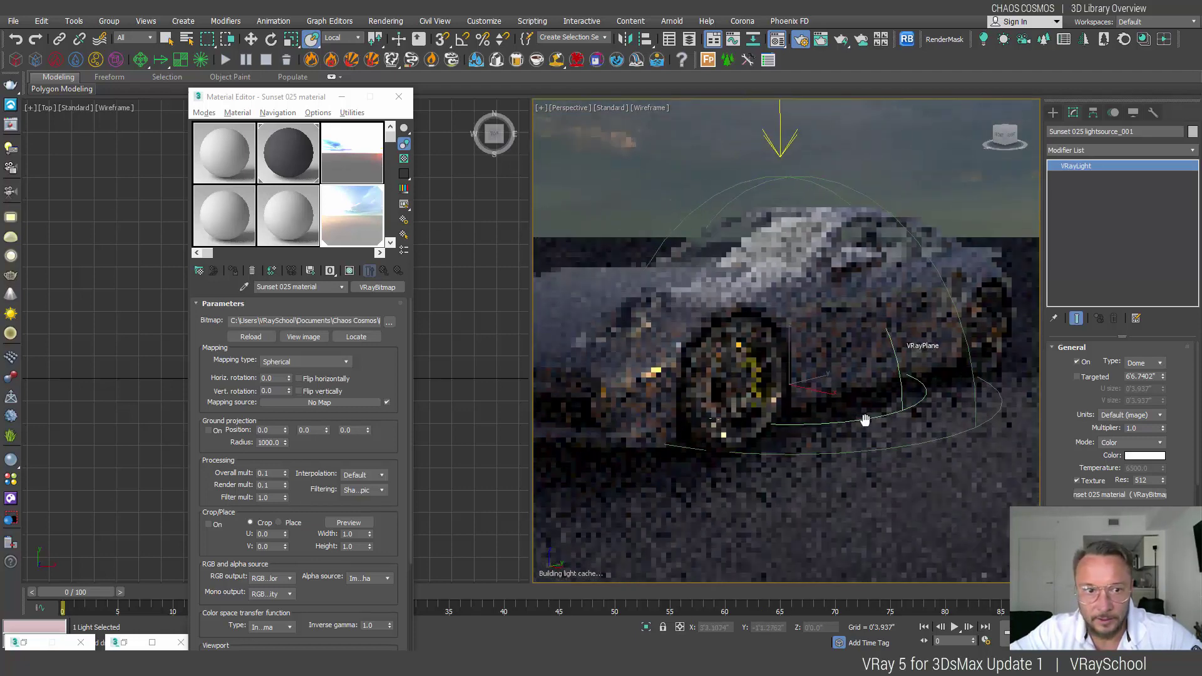
pyautogui.click(1164, 424)
pyautogui.click(1165, 424)
pyautogui.click(1163, 424)
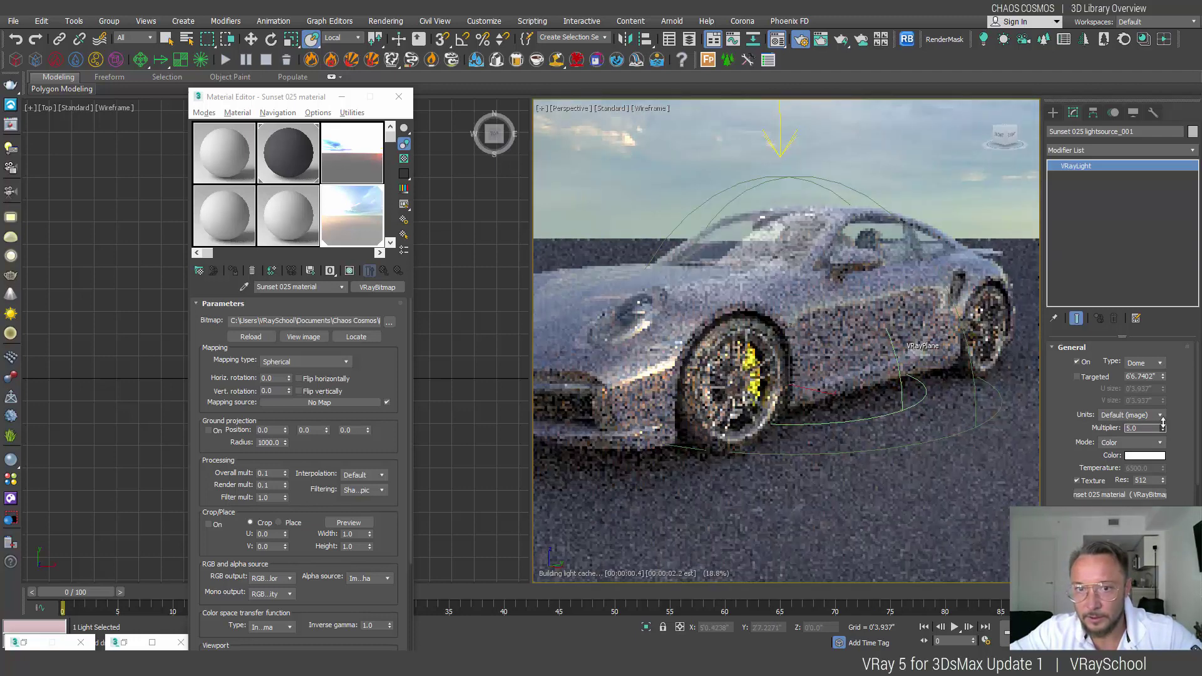
pyautogui.keyDown('alt'); pyautogui.moveTo(921, 382); pyautogui.dragTo(925, 385, button='middle'); pyautogui.keyUp('alt')
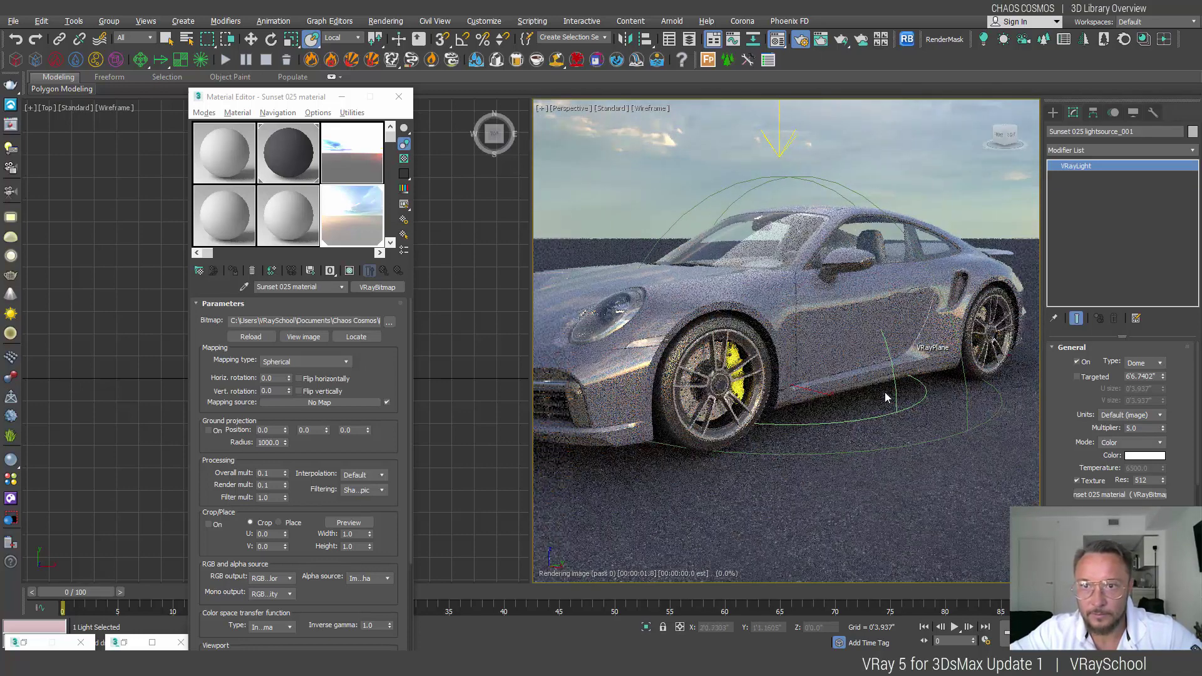
pyautogui.keyDown('alt'); pyautogui.moveTo(925, 384); pyautogui.dragTo(790, 396, button='middle'); pyautogui.keyUp('alt')
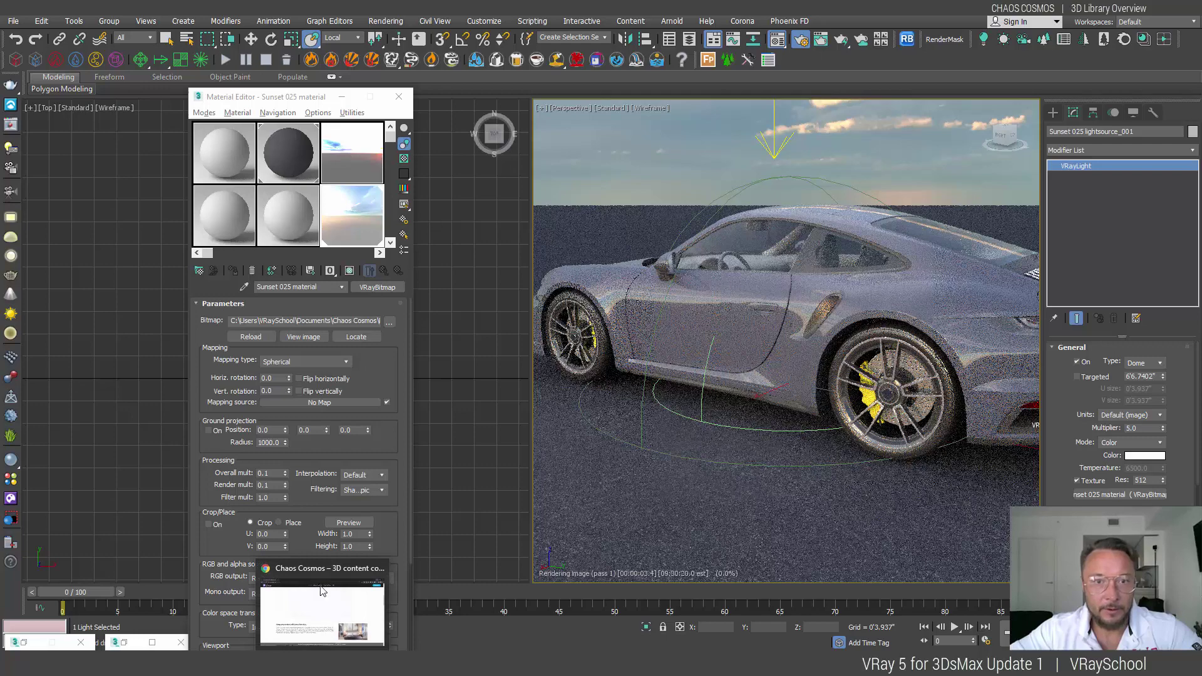
# Restore the Chaos Cosmos Browser and list the Renderpeople creator's models.
pyautogui.click(323, 591)
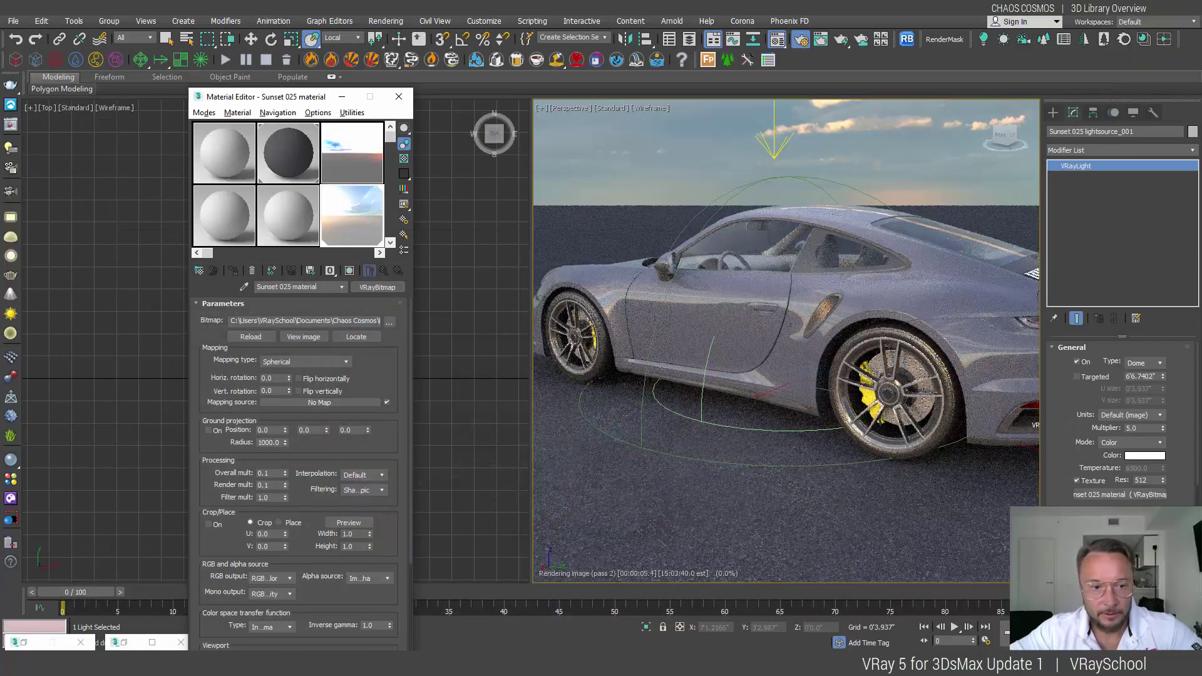
pyautogui.click(153, 642)
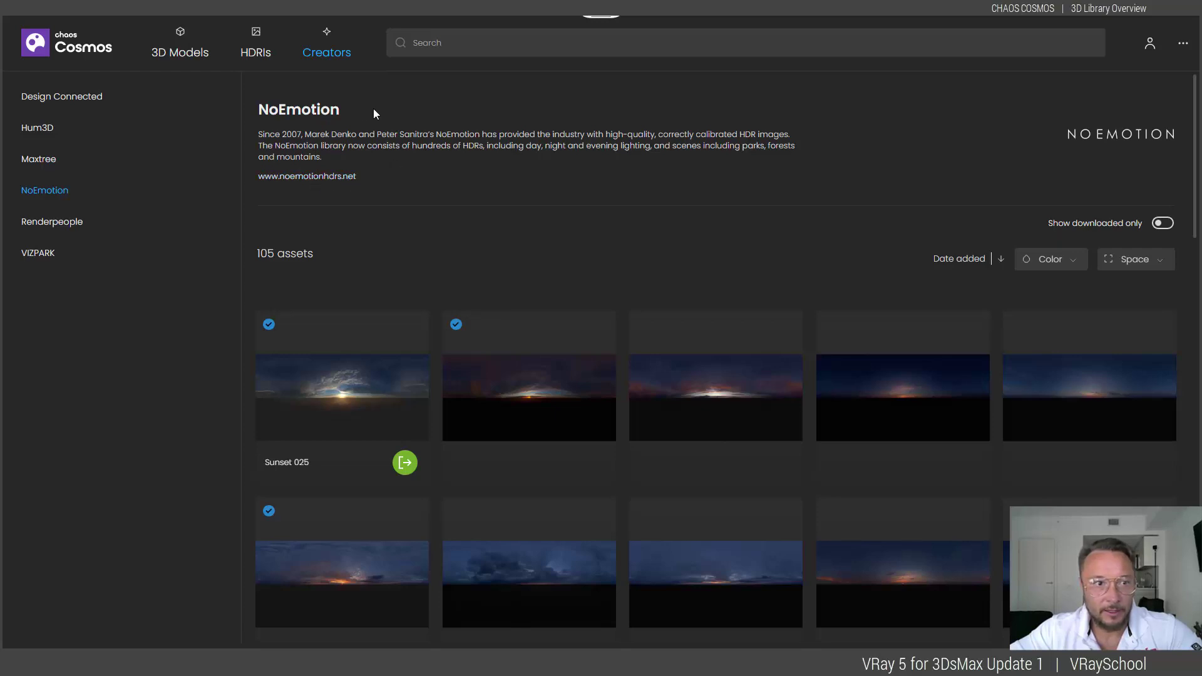
pyautogui.click(64, 222)
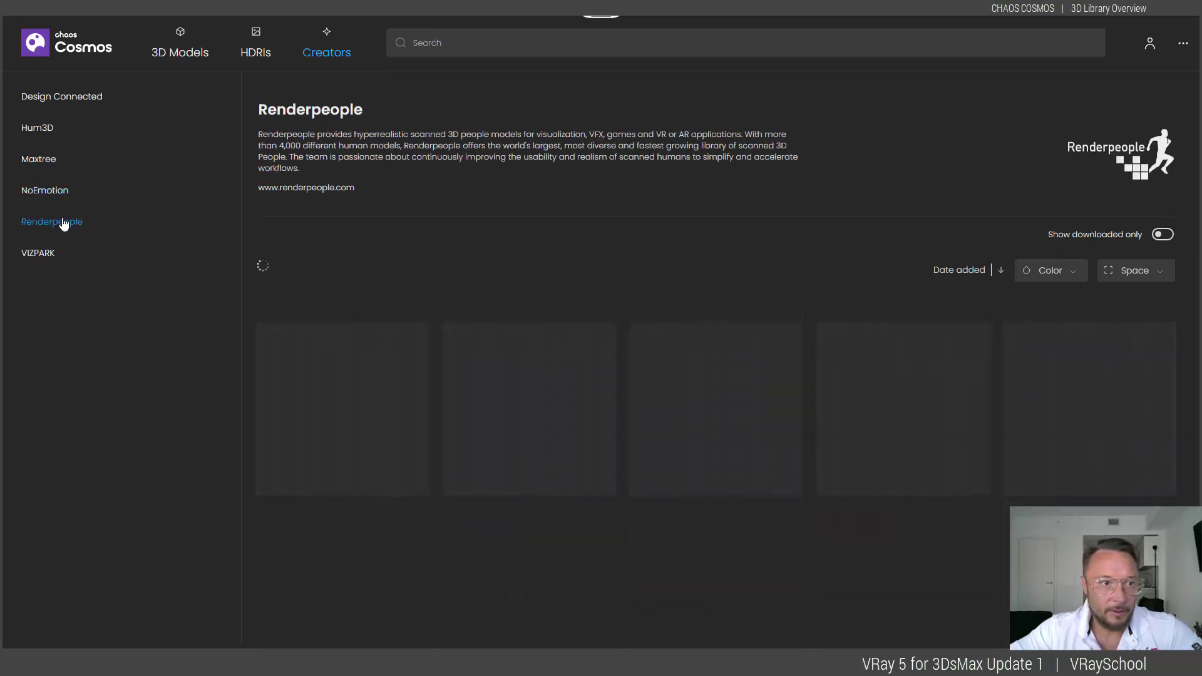
# Find the Fiona Posed 003 figure among the Renderpeople models and download it.
pyautogui.scroll(-12, 803, 467)
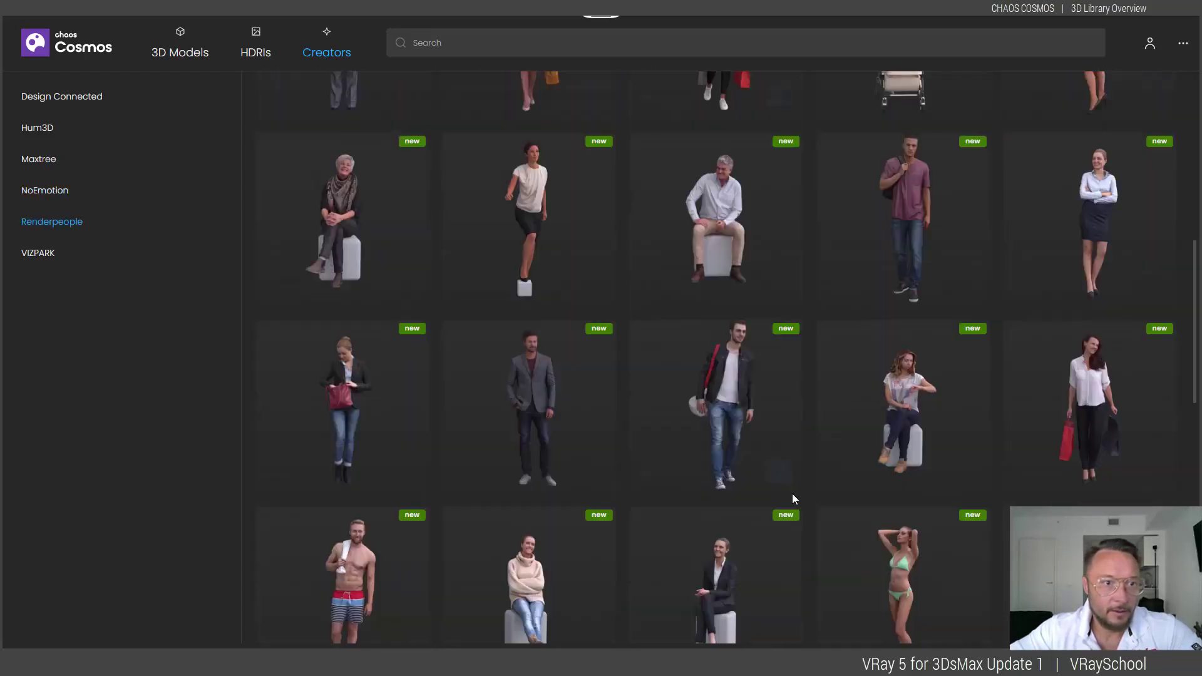
pyautogui.scroll(-1, 791, 498)
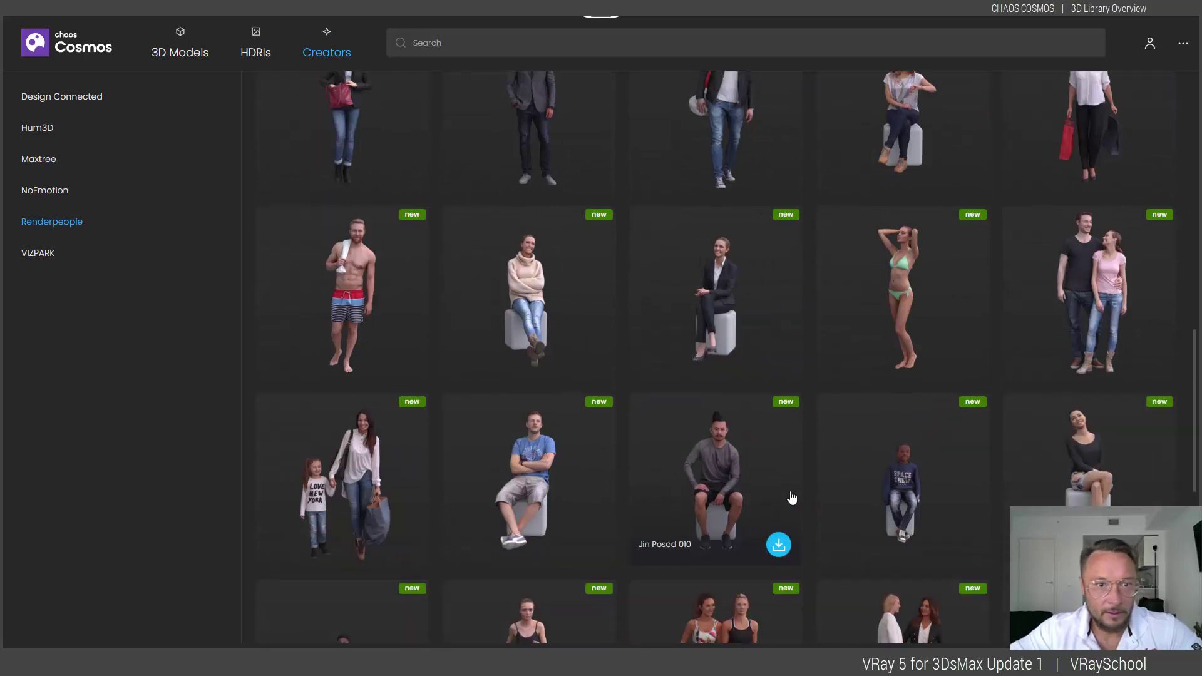
pyautogui.scroll(-5, 791, 496)
pyautogui.scroll(-8, 790, 492)
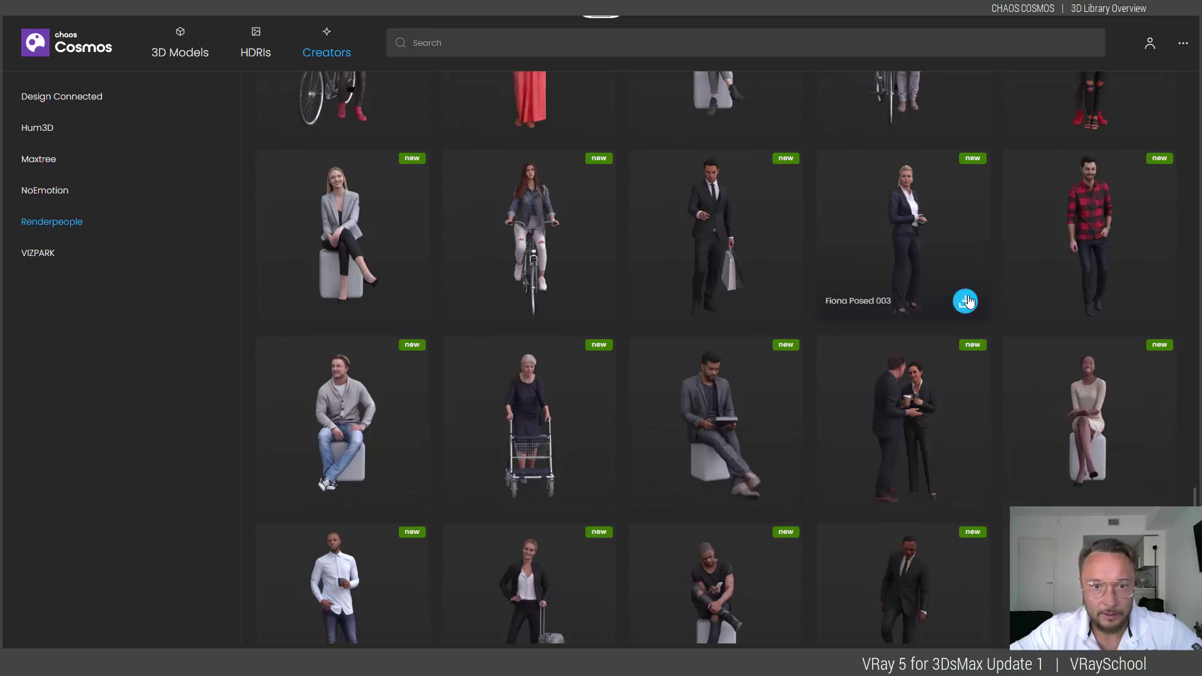
pyautogui.click(968, 302)
pyautogui.click(1008, 336)
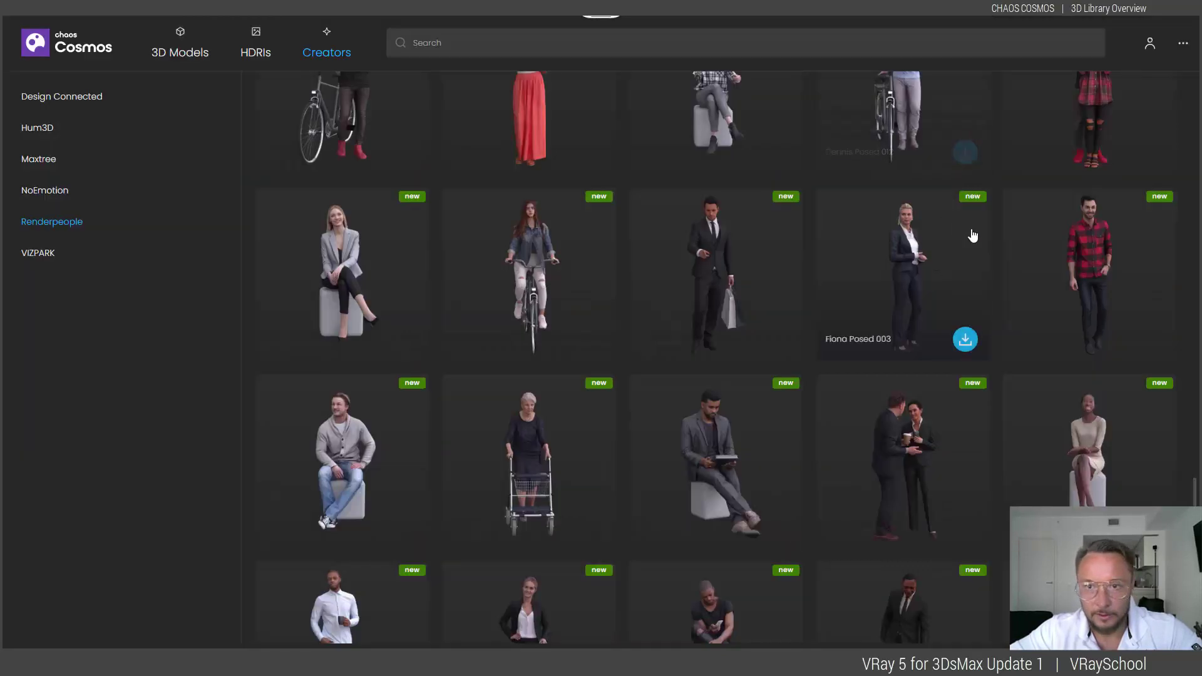
pyautogui.click(966, 339)
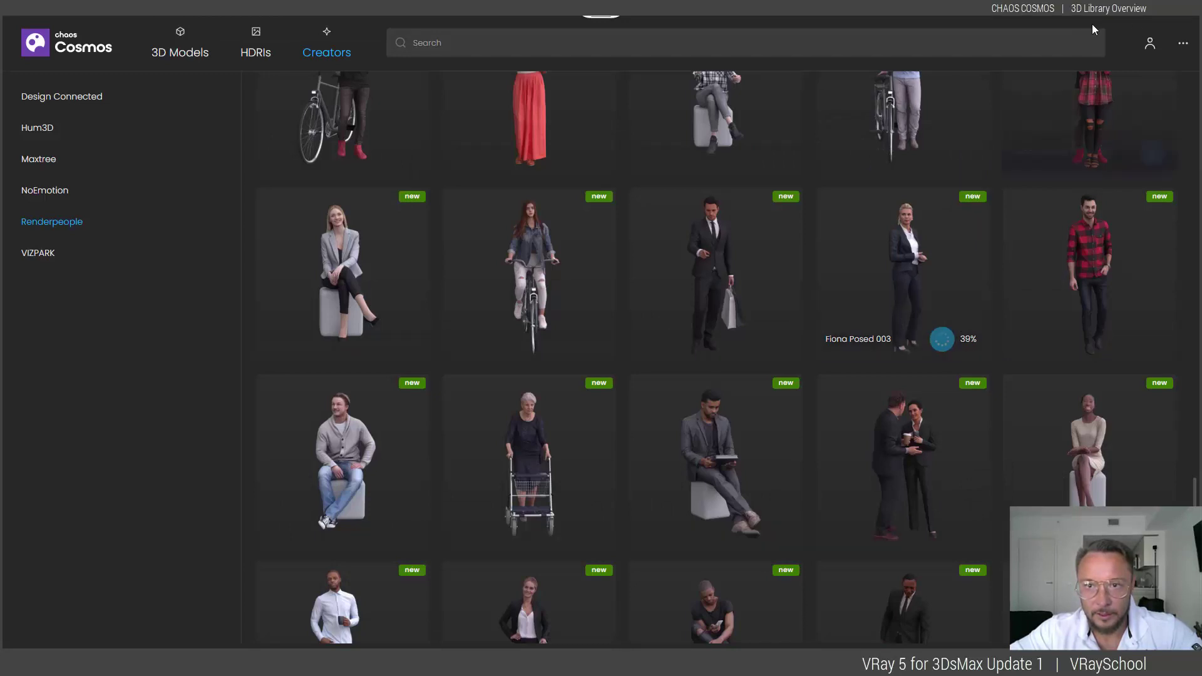
# Locate the downloaded Fiona Posed 003 model in the Renderpeople list and import it into the car scene.
pyautogui.click(1160, 5)
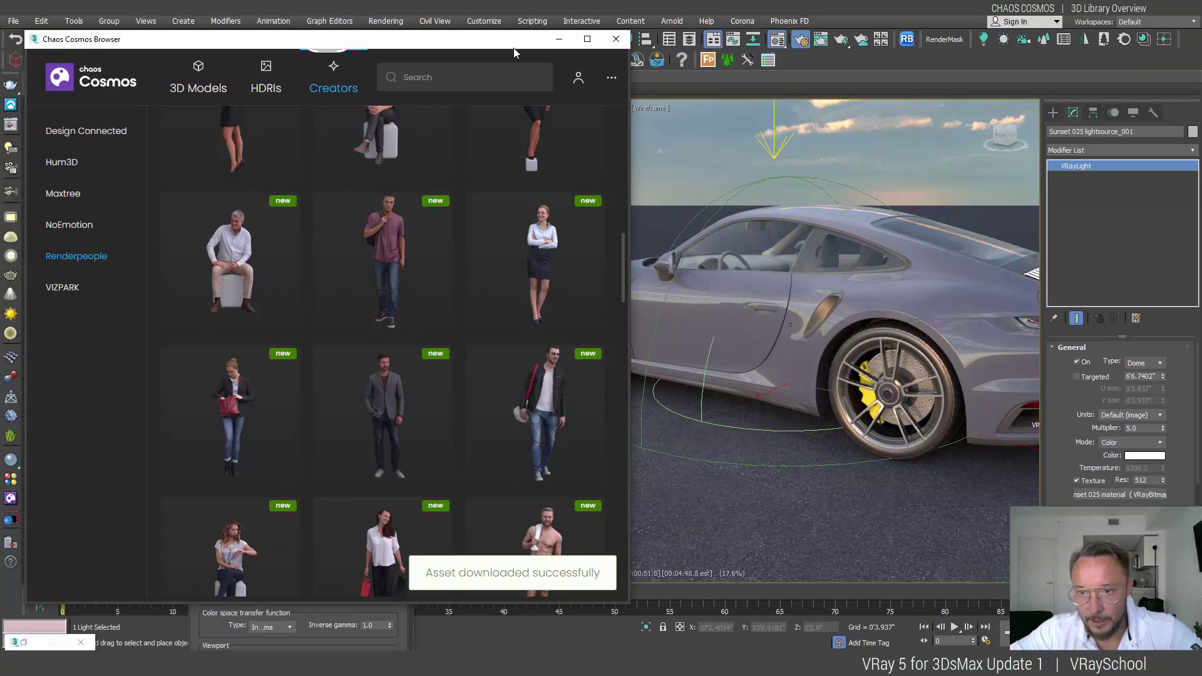
pyautogui.moveTo(506, 47); pyautogui.dragTo(386, 39)
pyautogui.scroll(-6, 370, 314)
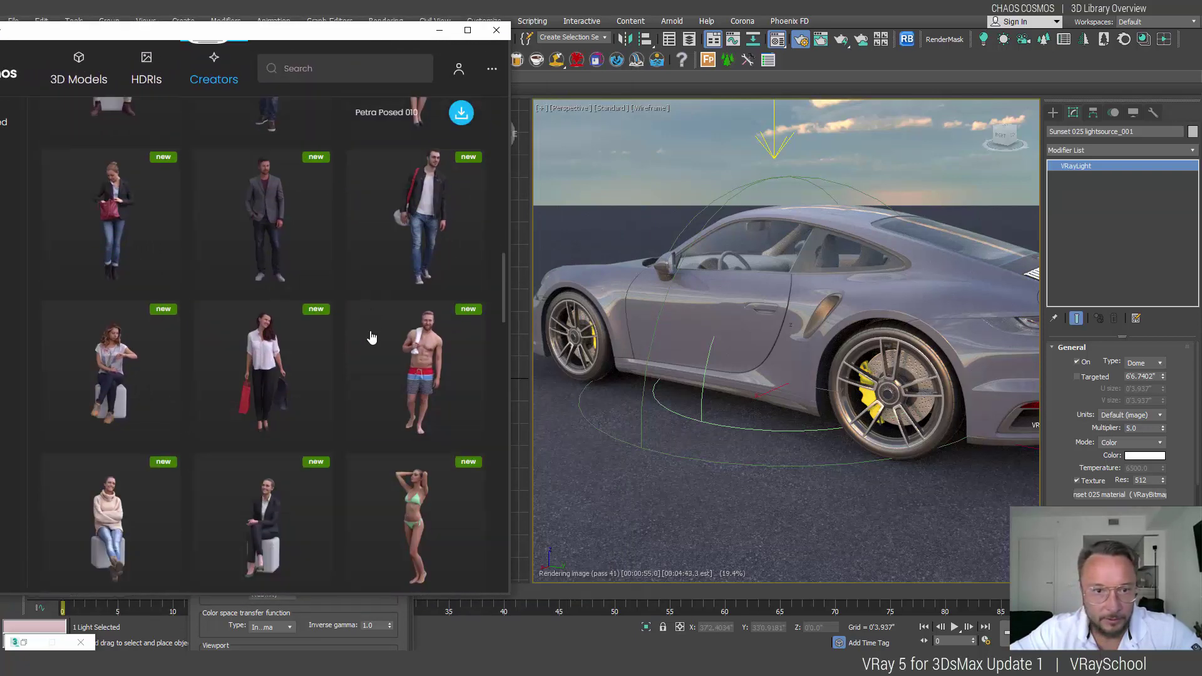
pyautogui.scroll(-3, 372, 340)
pyautogui.scroll(3, 371, 340)
pyautogui.click(468, 30)
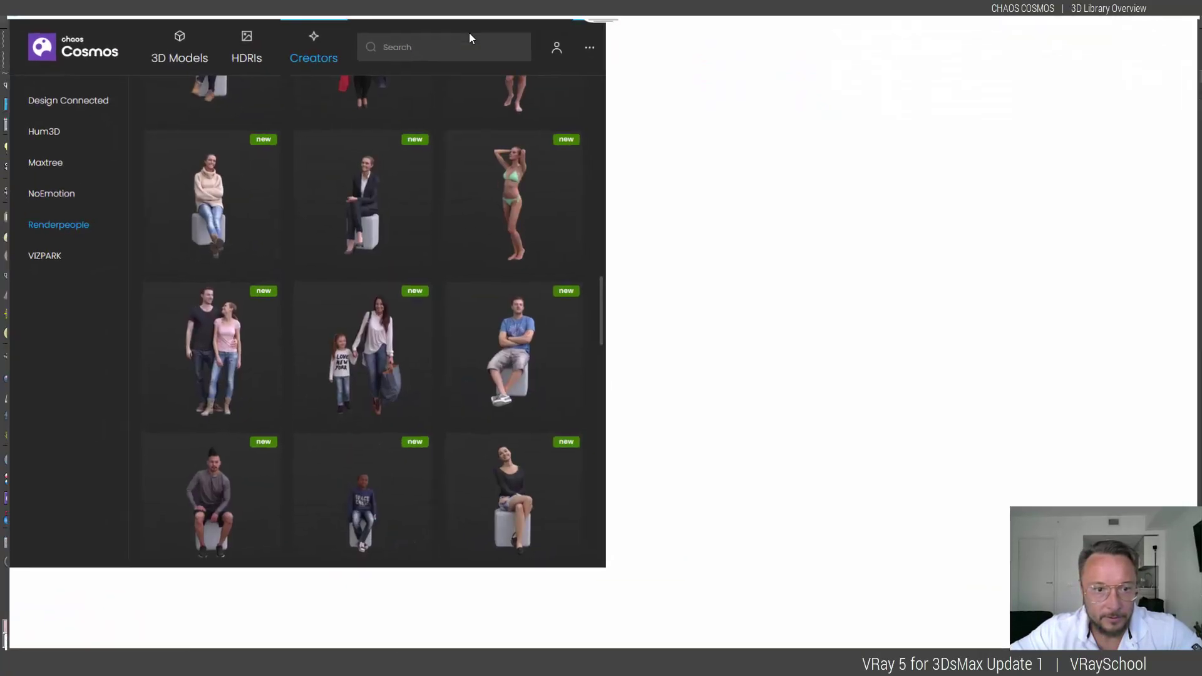
pyautogui.scroll(4, 618, 280)
pyautogui.scroll(-8, 617, 284)
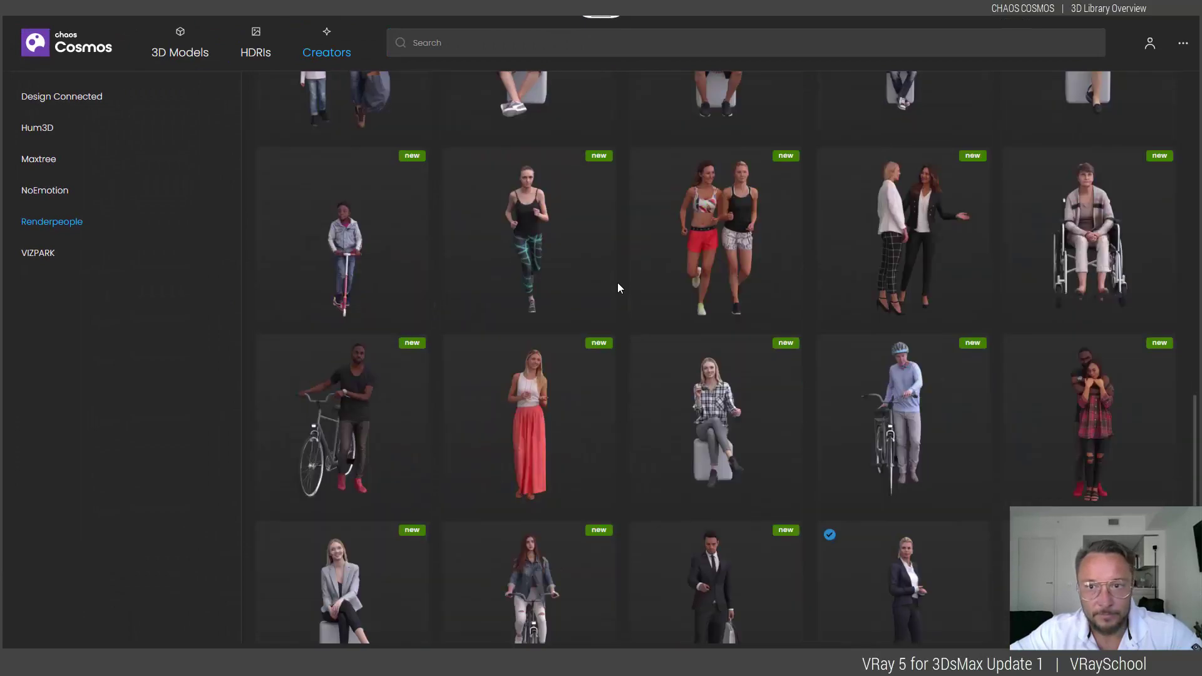
pyautogui.moveTo(963, 413)
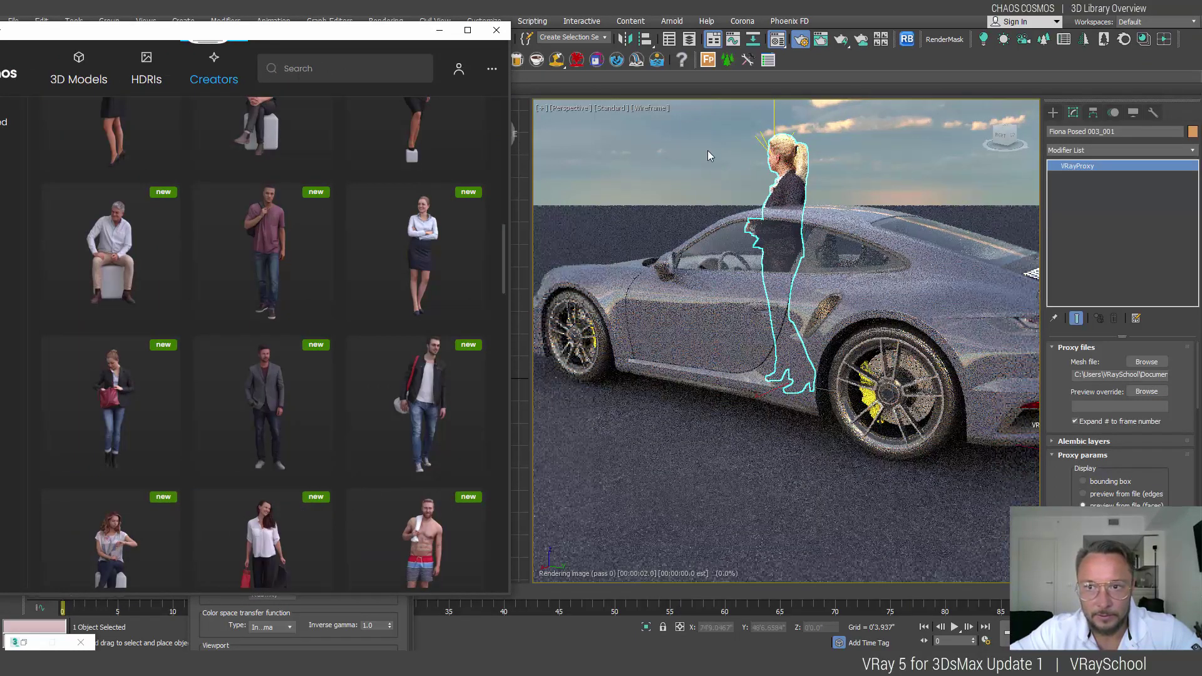
# Uncover the scene behind the Cosmos browser and move the Fiona Posed 003 figure about 4'2" along X, out of the car.
pyautogui.moveTo(381, 31); pyautogui.dragTo(329, 239)
pyautogui.click(257, 39)
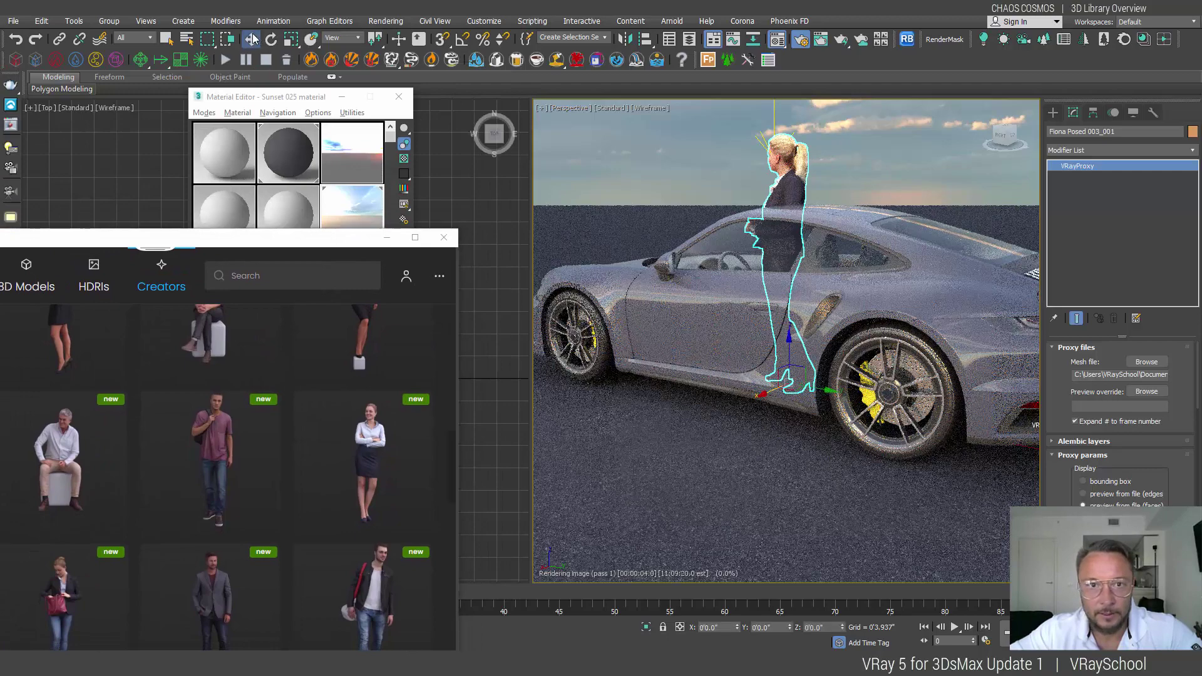
pyautogui.moveTo(699, 401); pyautogui.dragTo(650, 412)
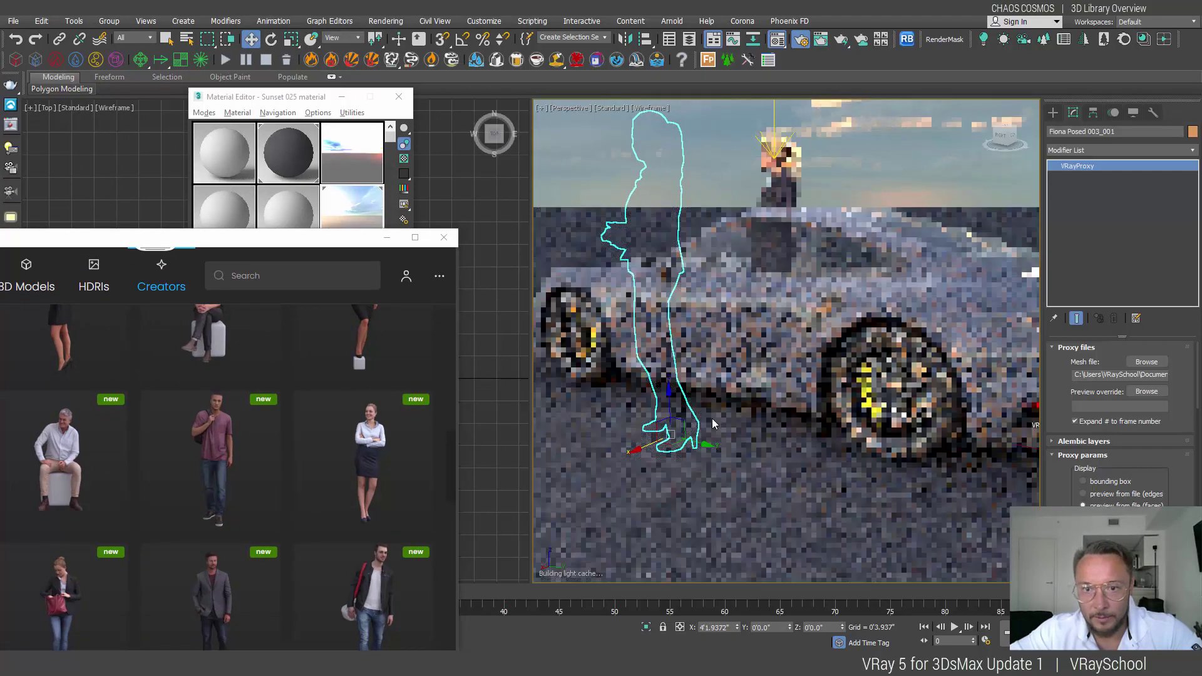
# Rotate the Fiona Posed 003 figure about -78 degrees around its Z axis beside the car's front.
pyautogui.keyDown('alt'); pyautogui.moveTo(733, 431); pyautogui.dragTo(903, 423, button='middle'); pyautogui.keyUp('alt')
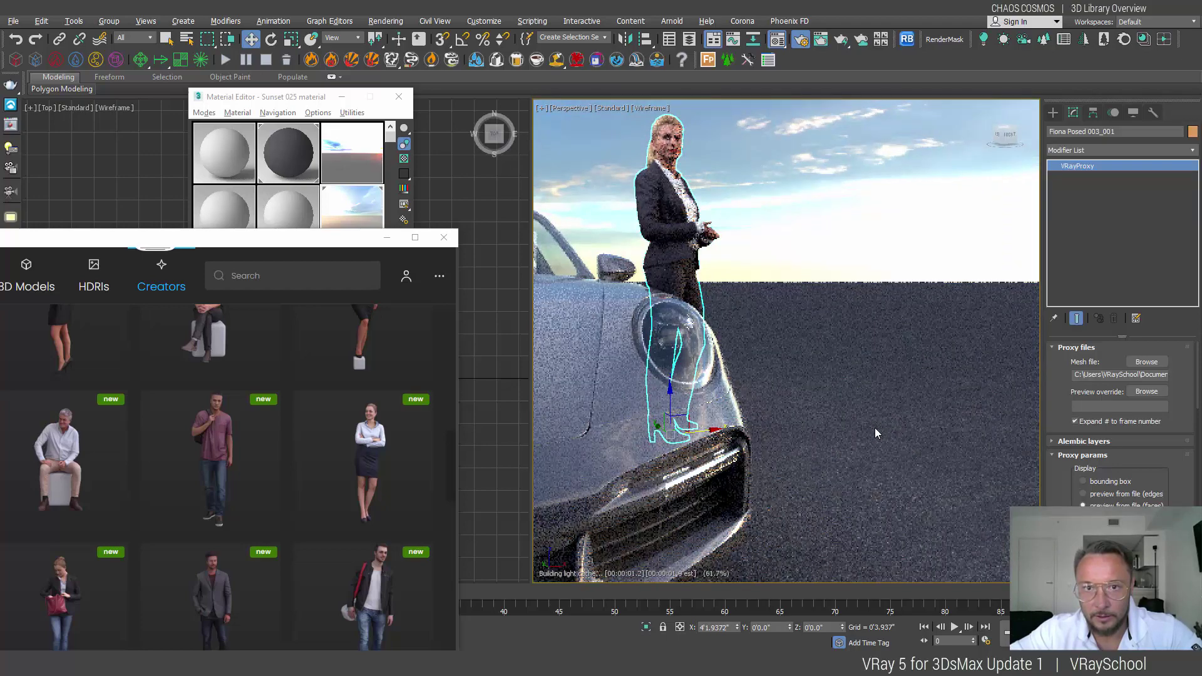
pyautogui.moveTo(883, 424); pyautogui.dragTo(913, 441, button='middle')
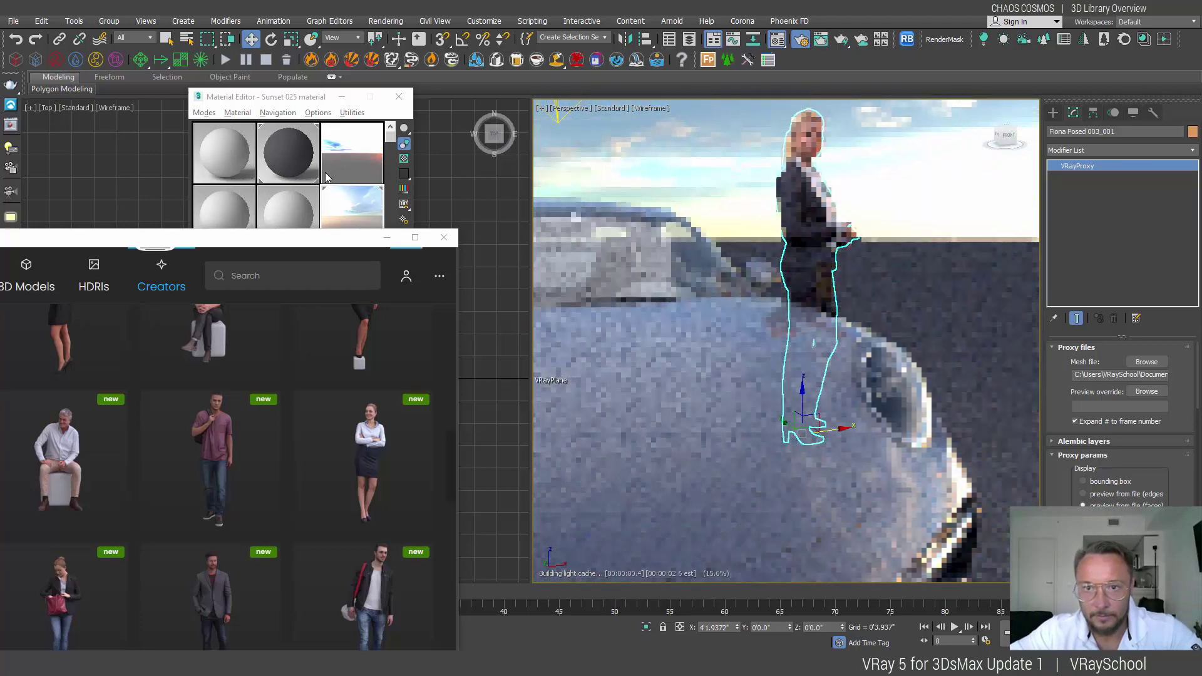
pyautogui.press('e')
pyautogui.moveTo(828, 443); pyautogui.dragTo(734, 446)
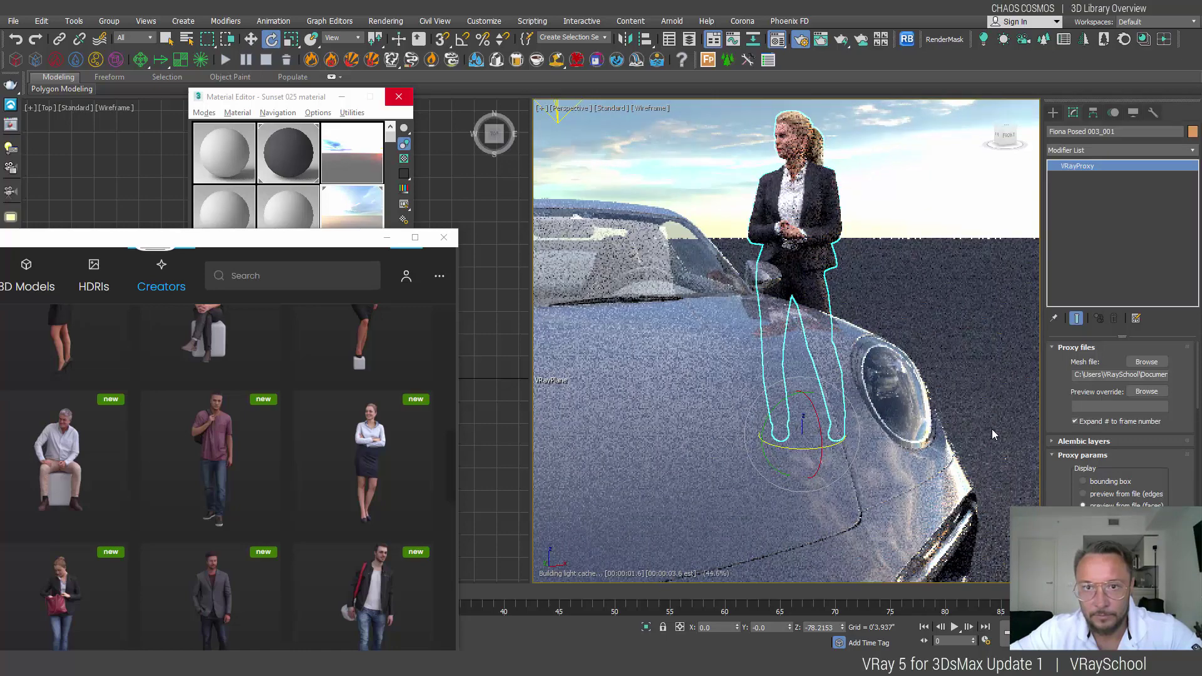
# Find the White Oak 004 tree among the VIZPARK models and download it.
pyautogui.keyDown('alt'); pyautogui.moveTo(974, 443); pyautogui.dragTo(889, 441, button='middle'); pyautogui.keyUp('alt')
pyautogui.moveTo(178, 239); pyautogui.dragTo(449, 101)
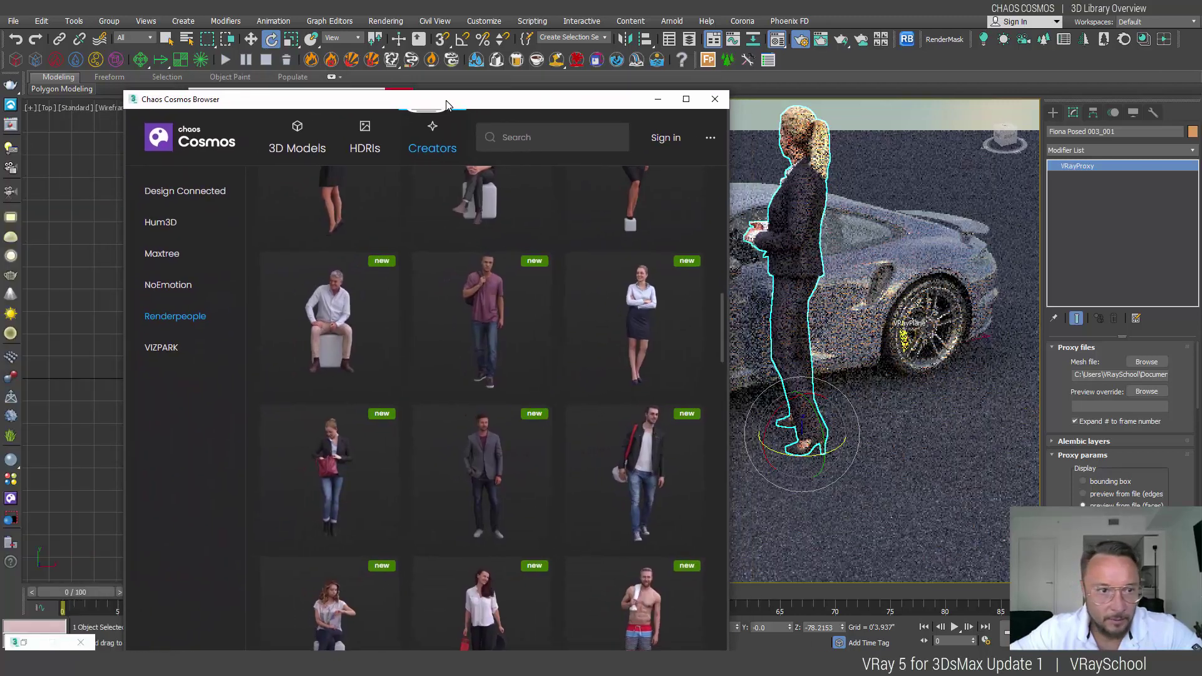
pyautogui.click(168, 228)
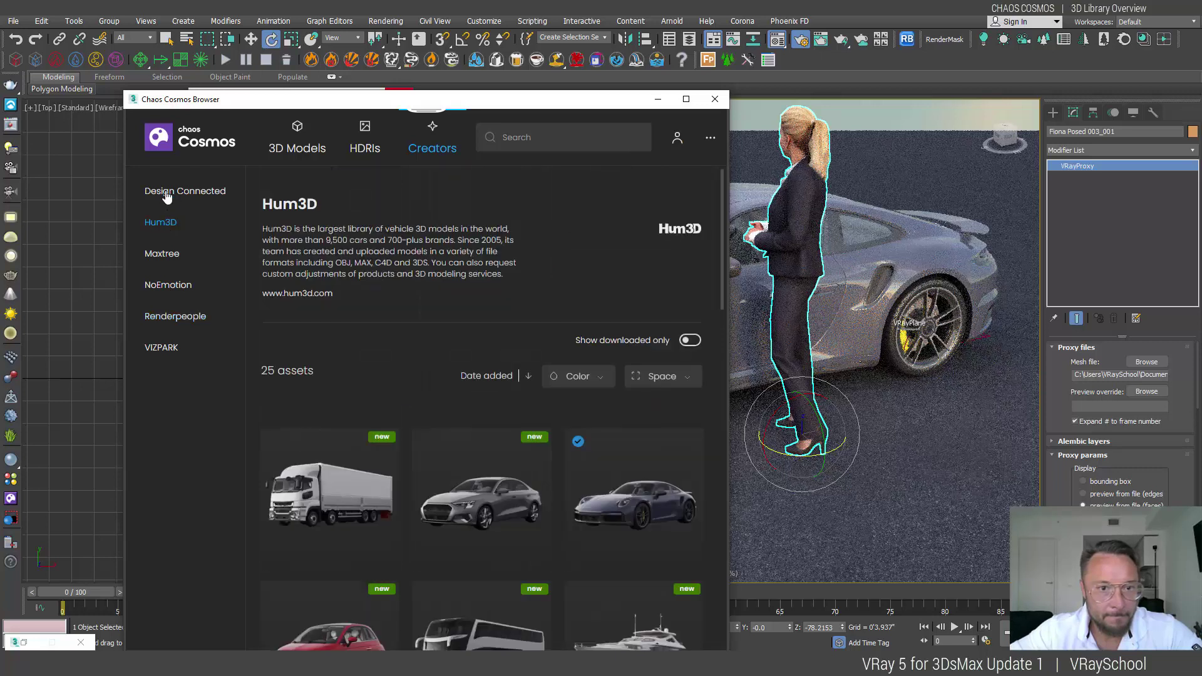
pyautogui.click(162, 349)
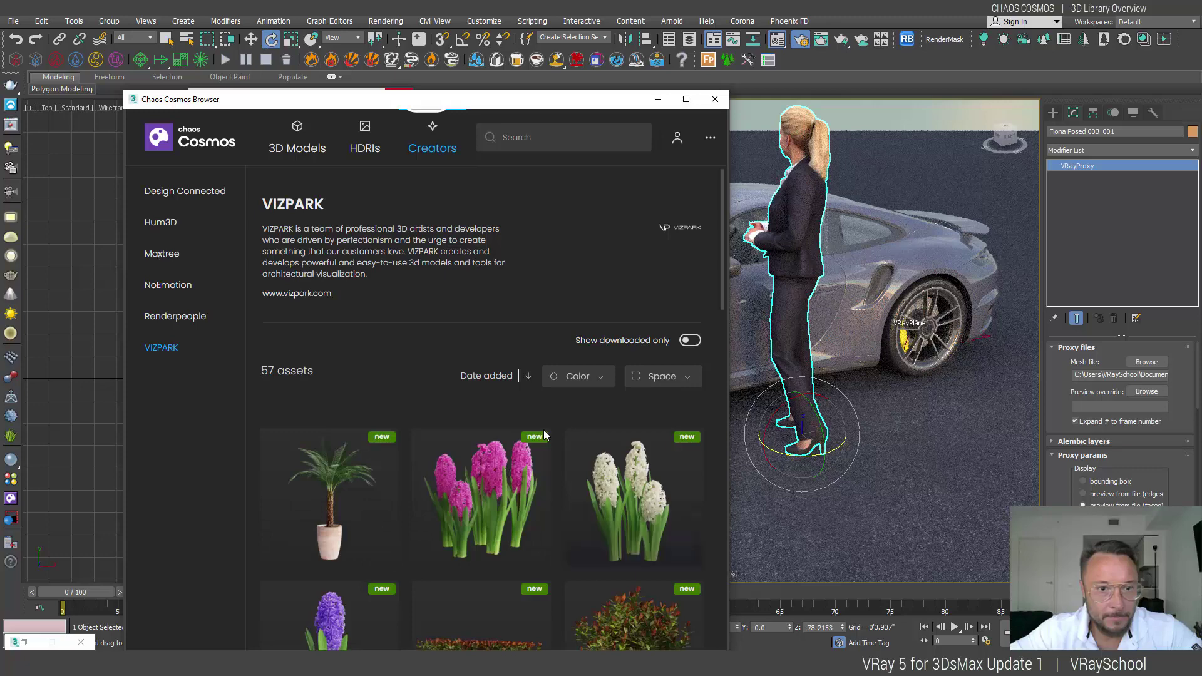
pyautogui.scroll(-8, 544, 434)
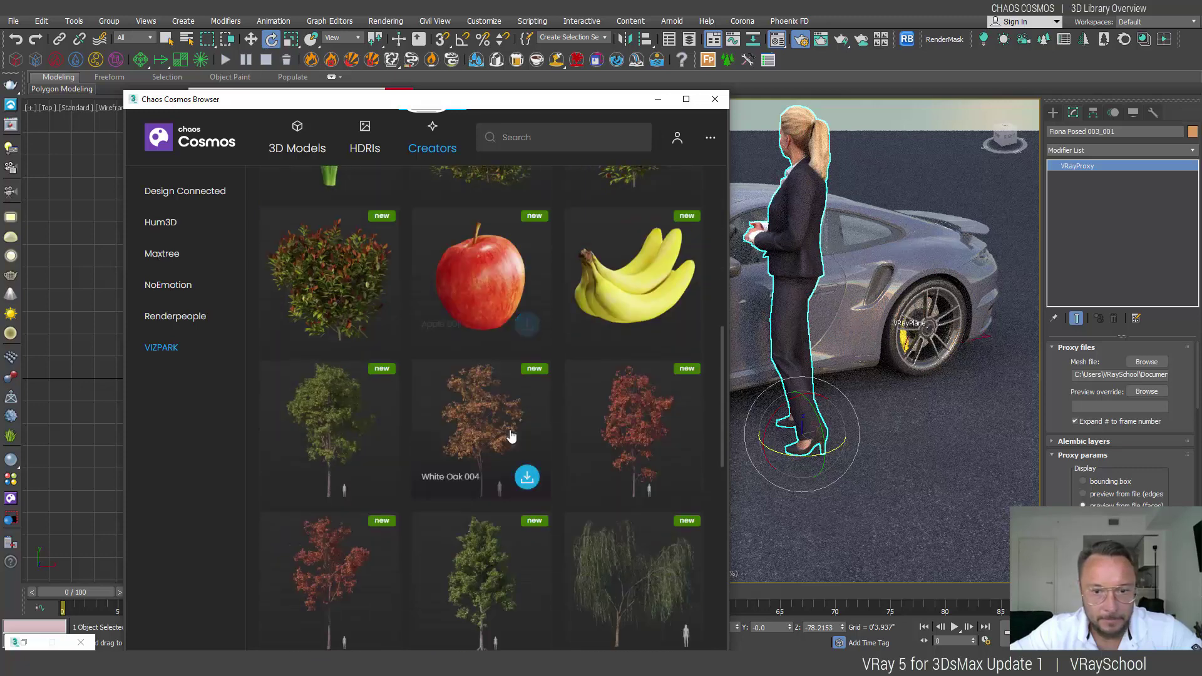
pyautogui.scroll(-2, 511, 436)
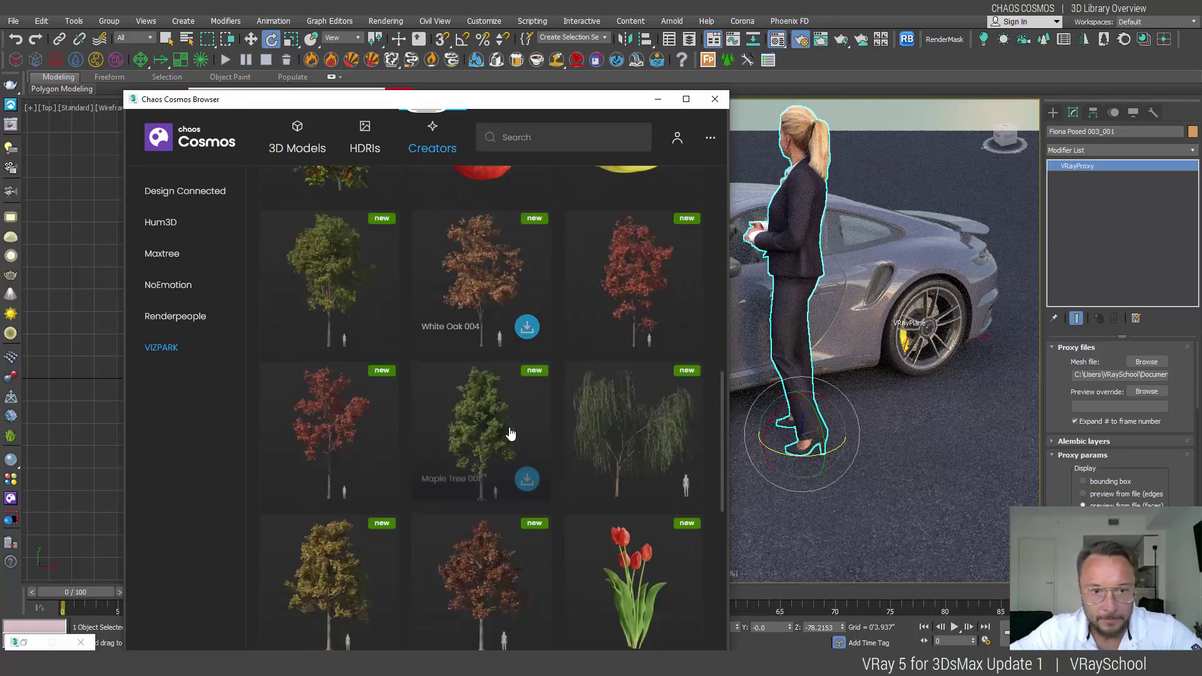
pyautogui.click(528, 327)
pyautogui.moveTo(618, 381)
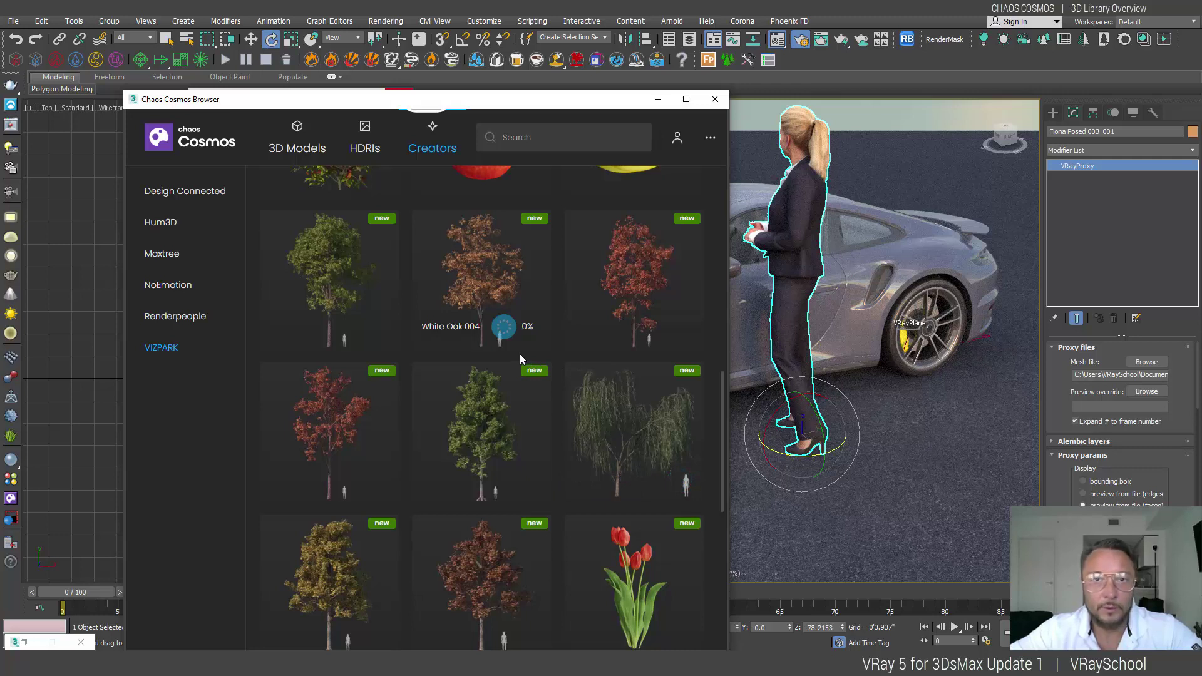
# Open the White Oak 004 details and import the downloaded tree into the car scene.
pyautogui.scroll(-1, 520, 354)
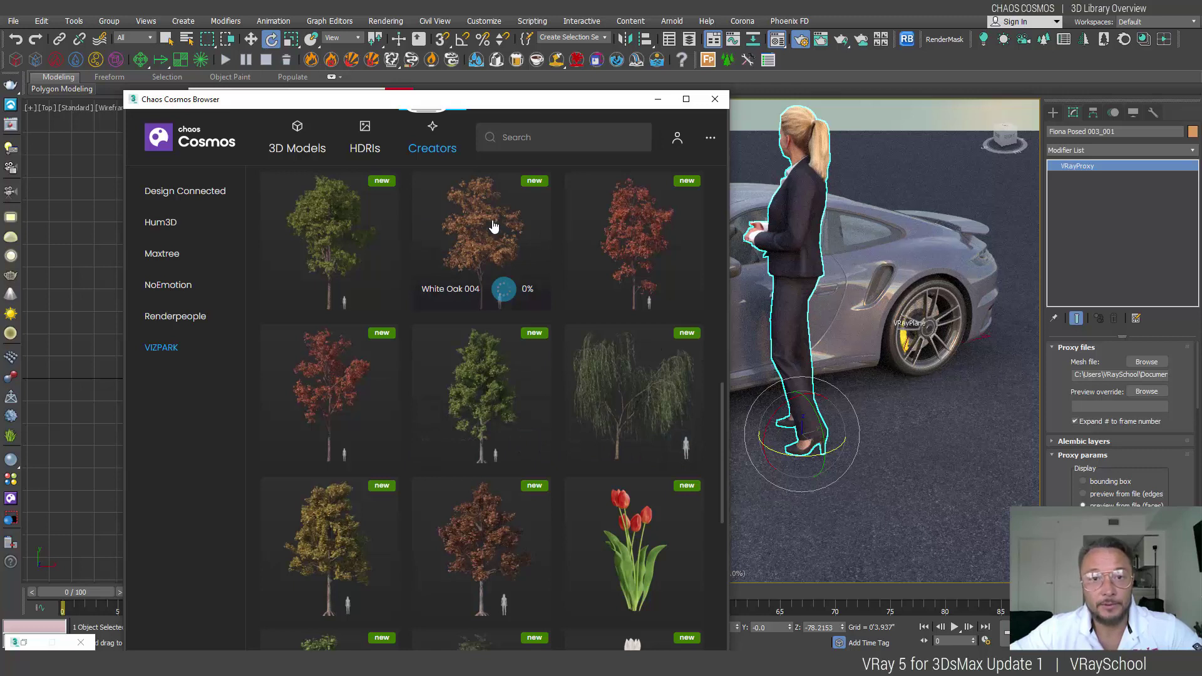
pyautogui.click(510, 207)
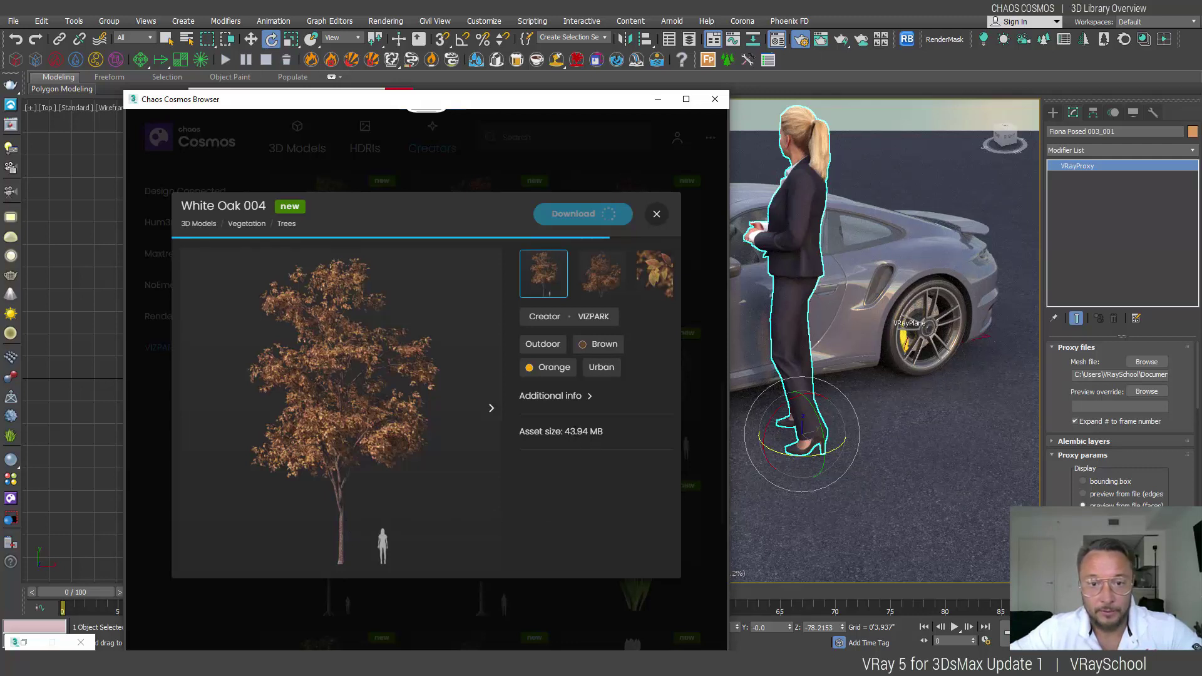
pyautogui.click(612, 219)
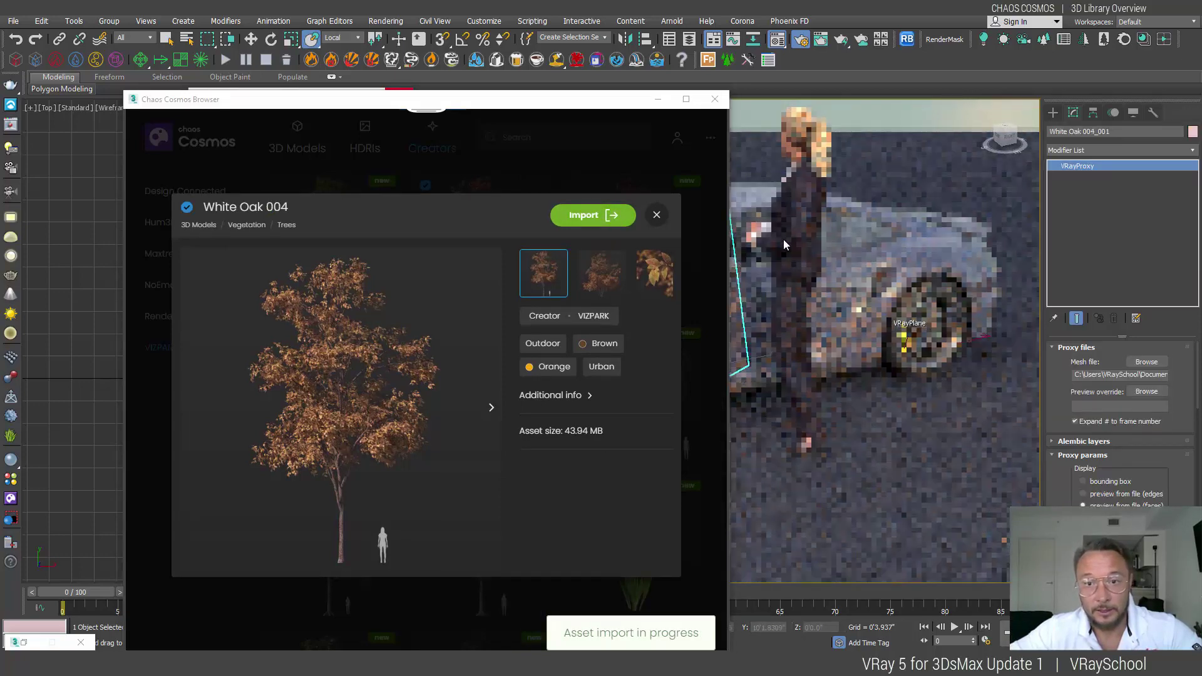
# Minimize the Cosmos browser and move the White Oak 004 tree along X, away from the car.
pyautogui.moveTo(627, 113); pyautogui.dragTo(218, 102)
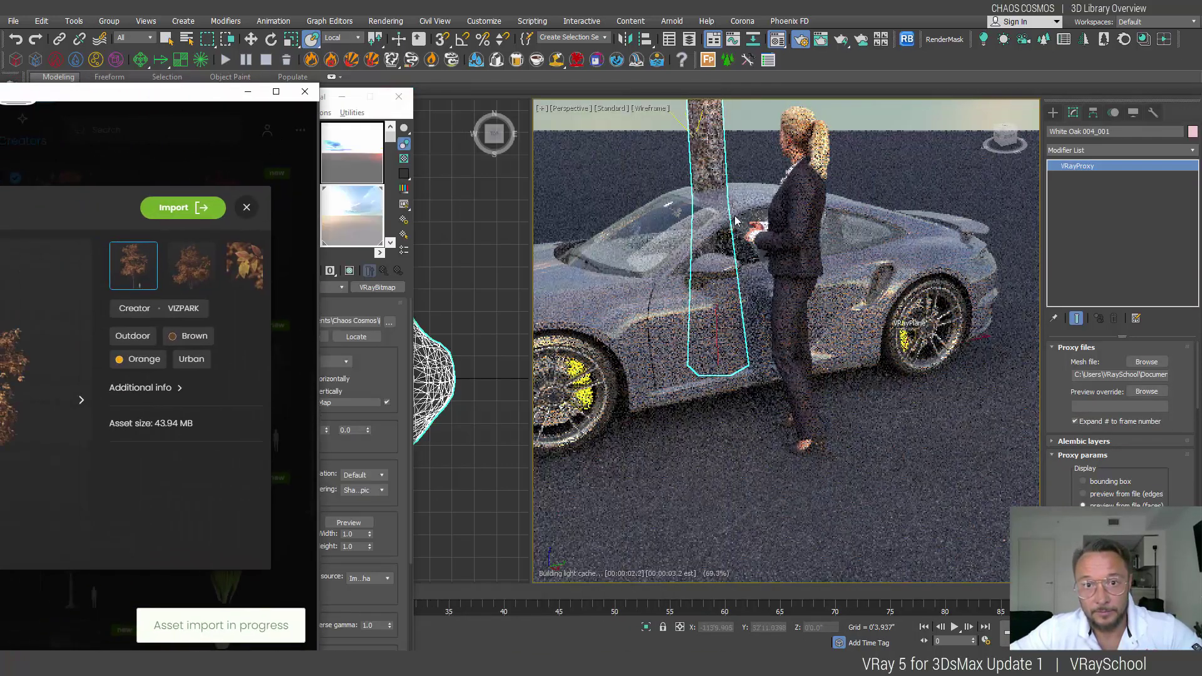
pyautogui.scroll(-5, 758, 252)
pyautogui.click(249, 92)
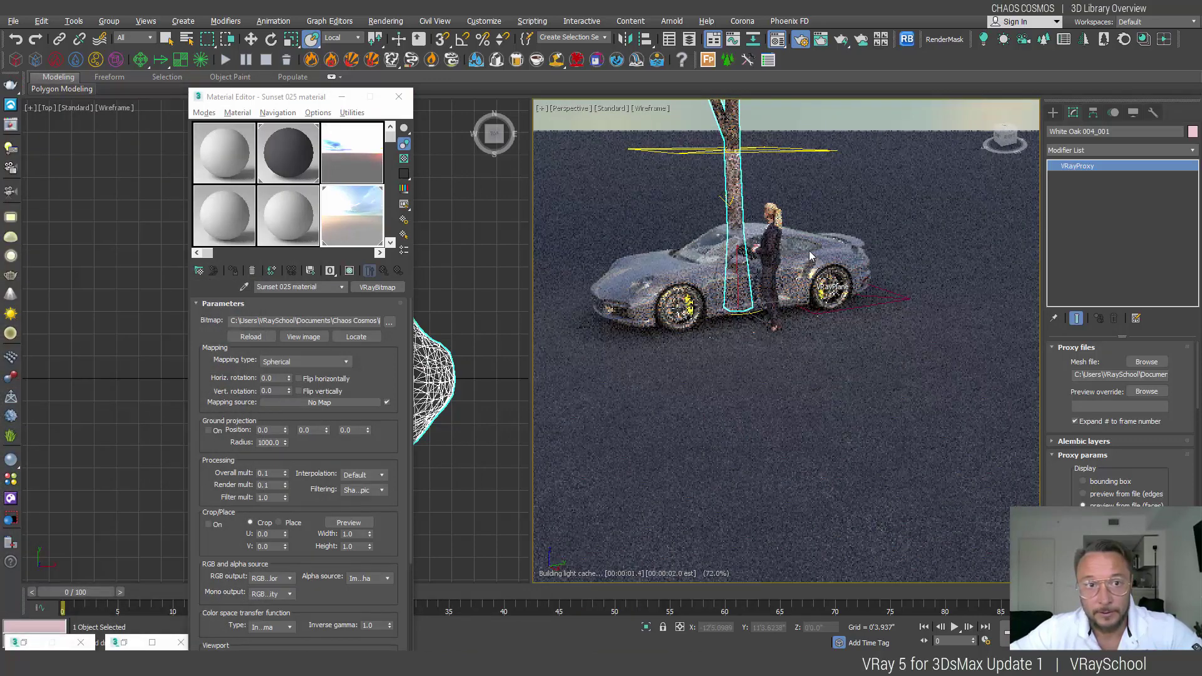
pyautogui.keyDown('alt'); pyautogui.moveTo(809, 251); pyautogui.dragTo(839, 327, button='middle'); pyautogui.keyUp('alt')
pyautogui.scroll(-6, 866, 242)
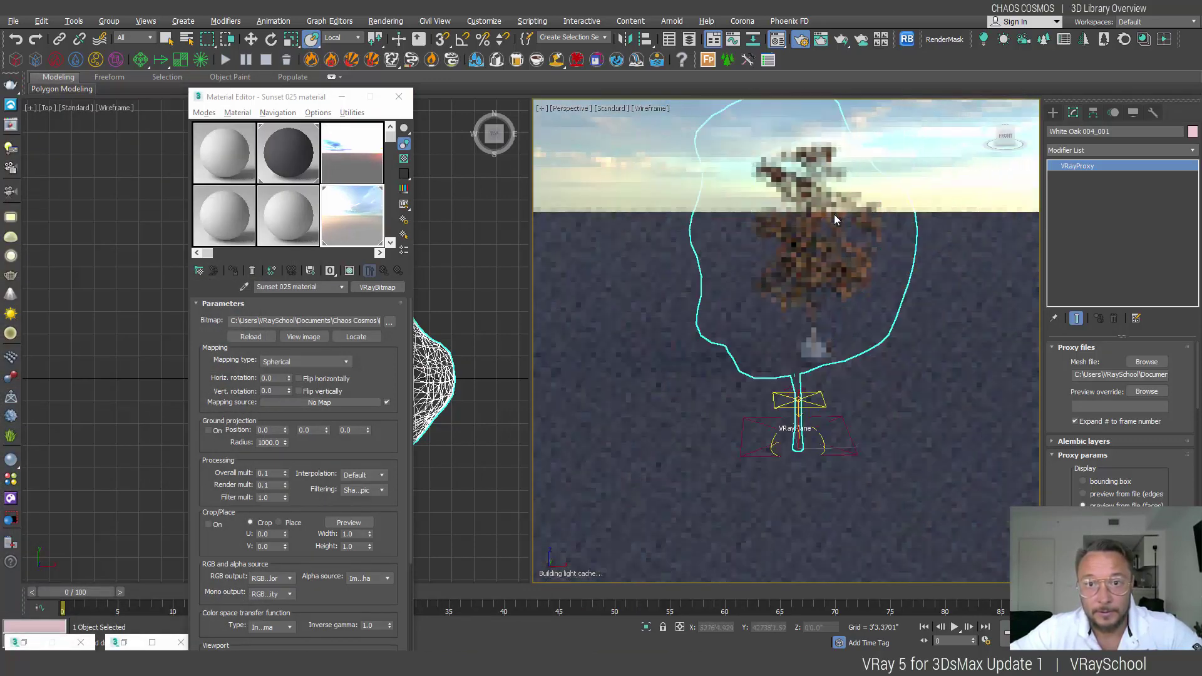
pyautogui.scroll(3, 834, 214)
pyautogui.scroll(-5, 808, 297)
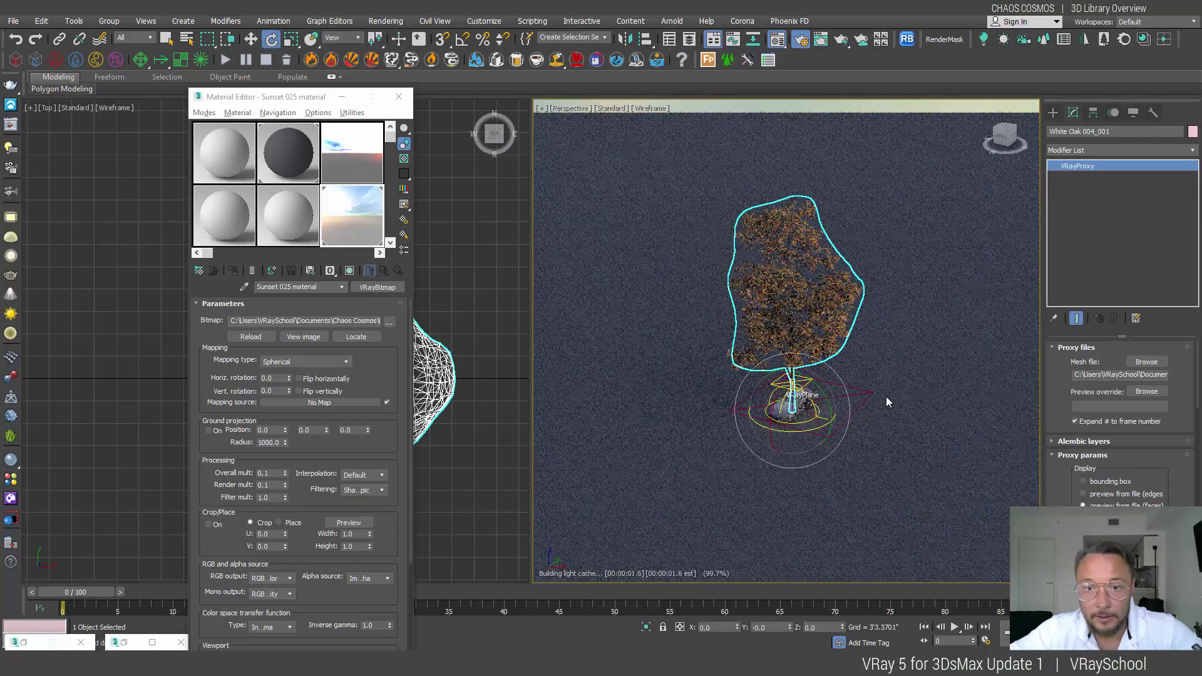
pyautogui.click(250, 38)
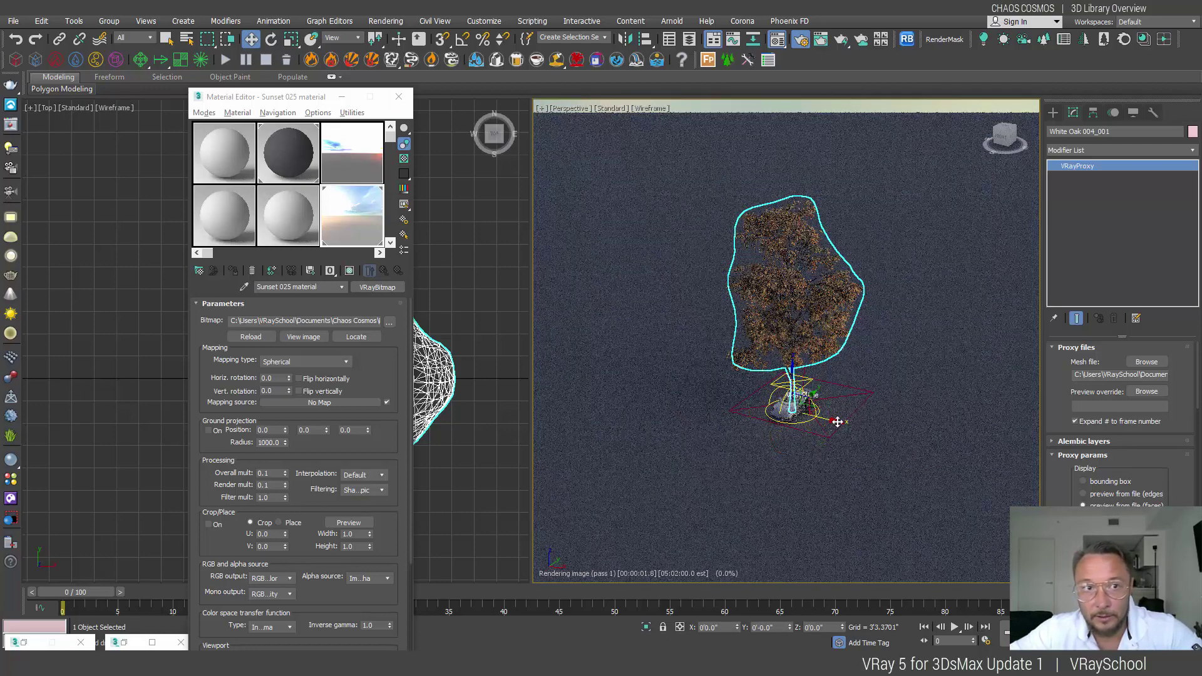
pyautogui.moveTo(838, 420); pyautogui.dragTo(990, 475)
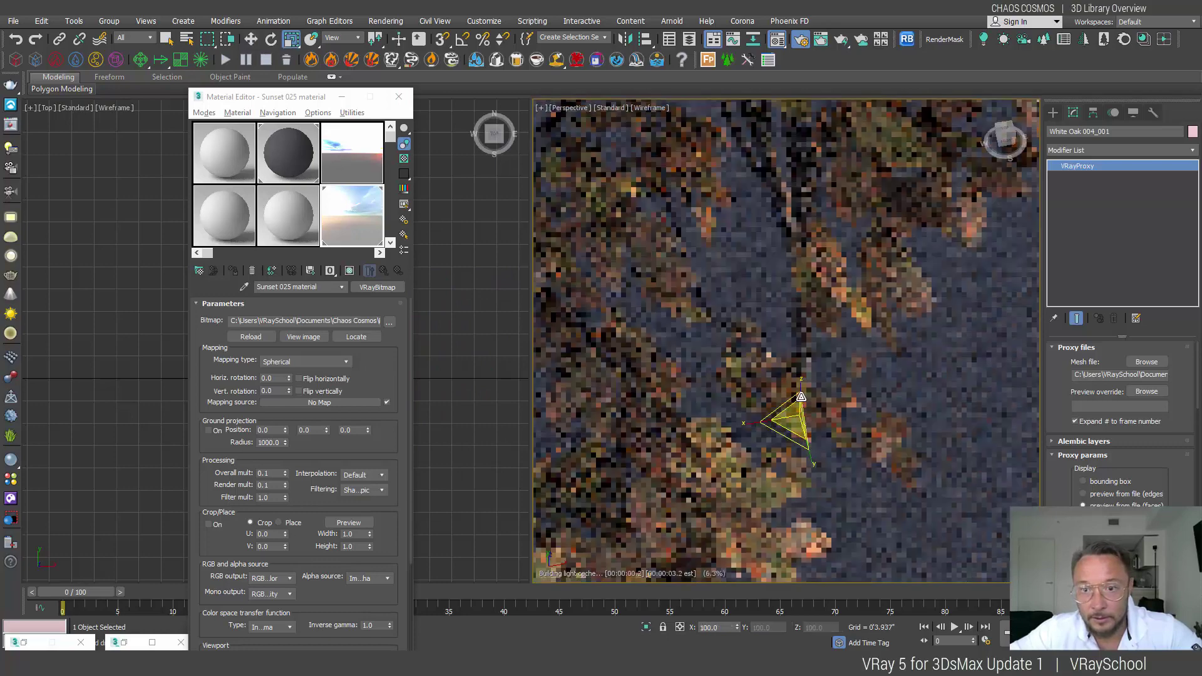
pyautogui.moveTo(801, 397)
pyautogui.mouseDown()
pyautogui.moveTo(803, 419)
pyautogui.moveTo(805, 378)
pyautogui.mouseUp()
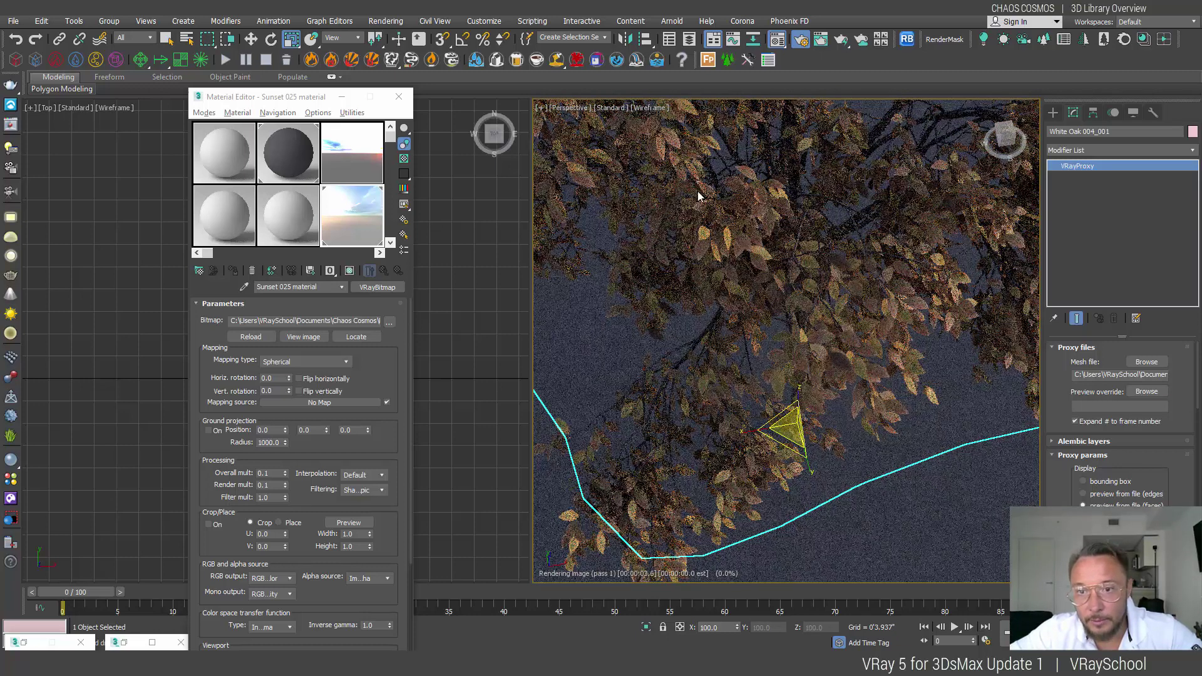
# Examine the White Oak 004 foliage and compare the tree's size with the car from several angles.
pyautogui.keyDown('alt'); pyautogui.moveTo(761, 377); pyautogui.dragTo(762, 344, button='middle'); pyautogui.keyUp('alt')
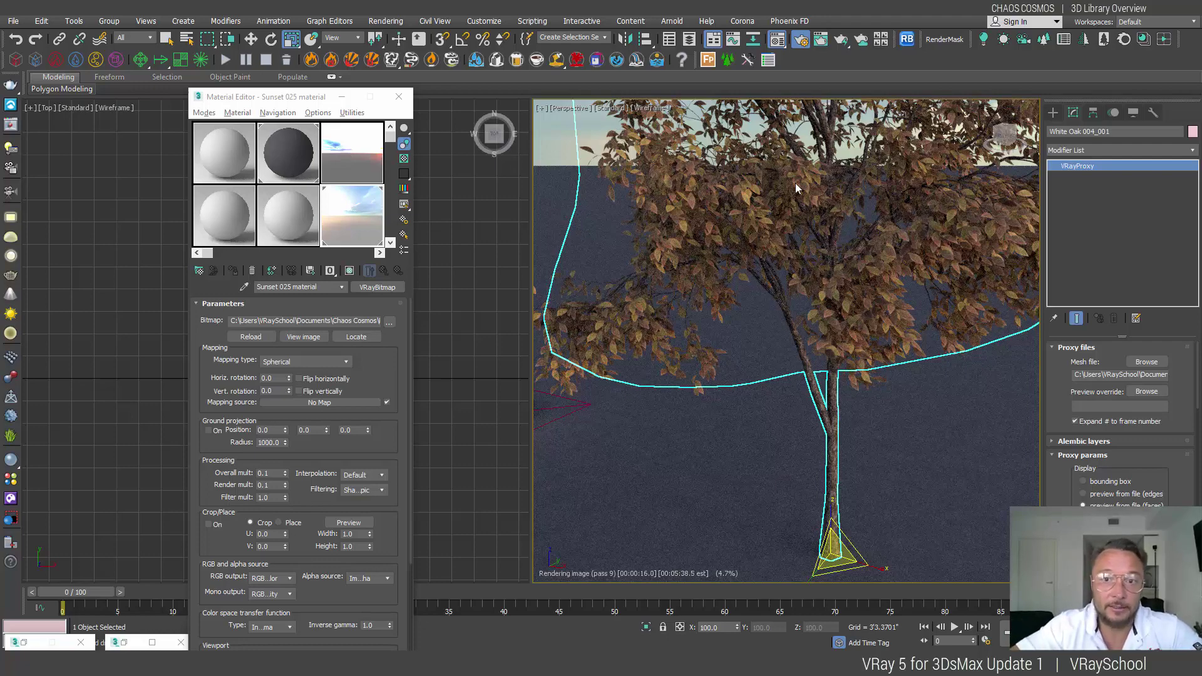
pyautogui.click(552, 143)
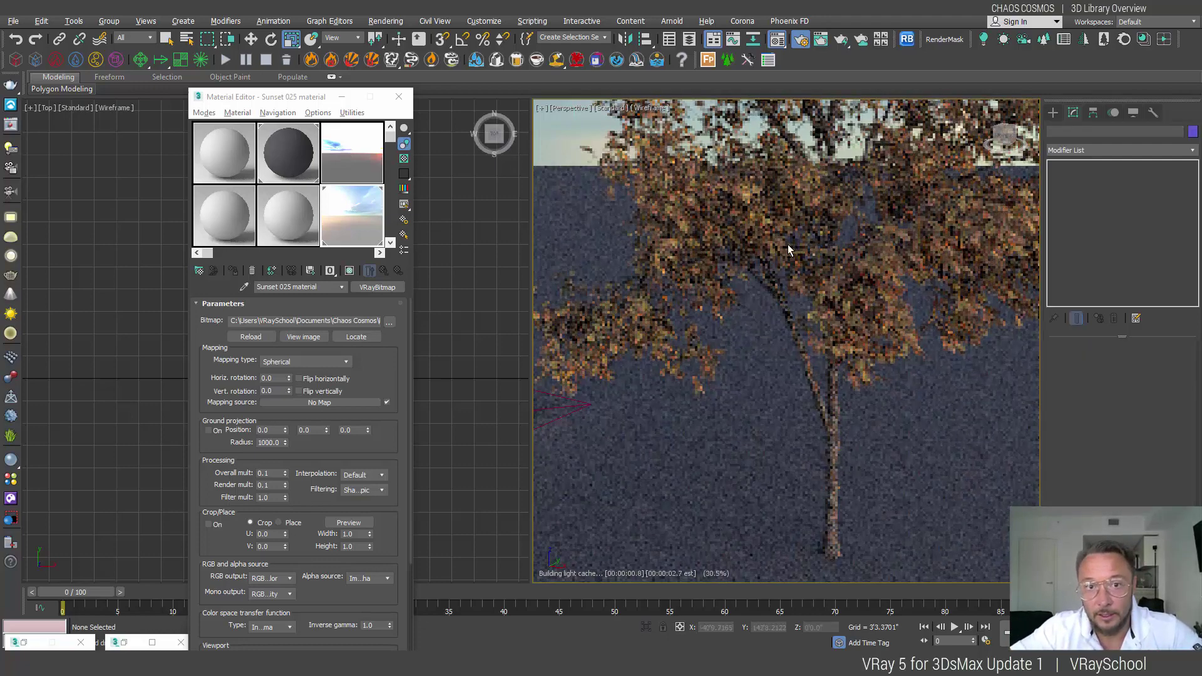
pyautogui.keyDown('alt'); pyautogui.moveTo(787, 244); pyautogui.dragTo(754, 248, button='middle'); pyautogui.keyUp('alt')
pyautogui.scroll(-3, 721, 245)
pyautogui.scroll(3, 739, 263)
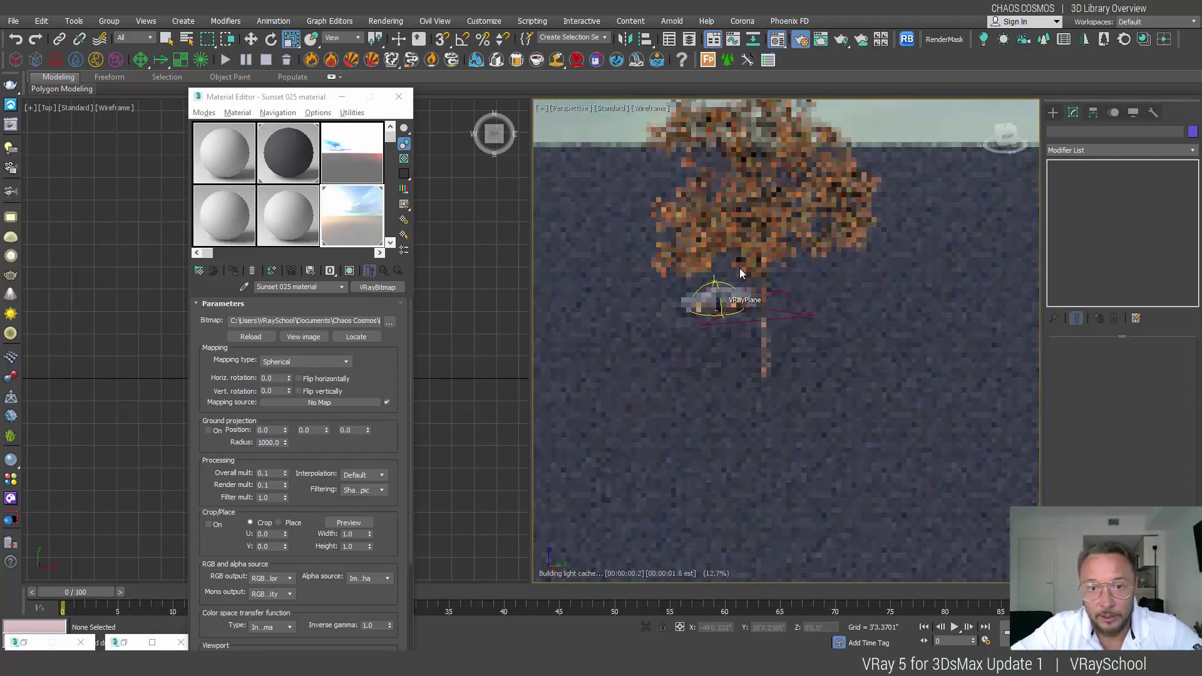
pyautogui.click(280, 22)
pyautogui.click(311, 22)
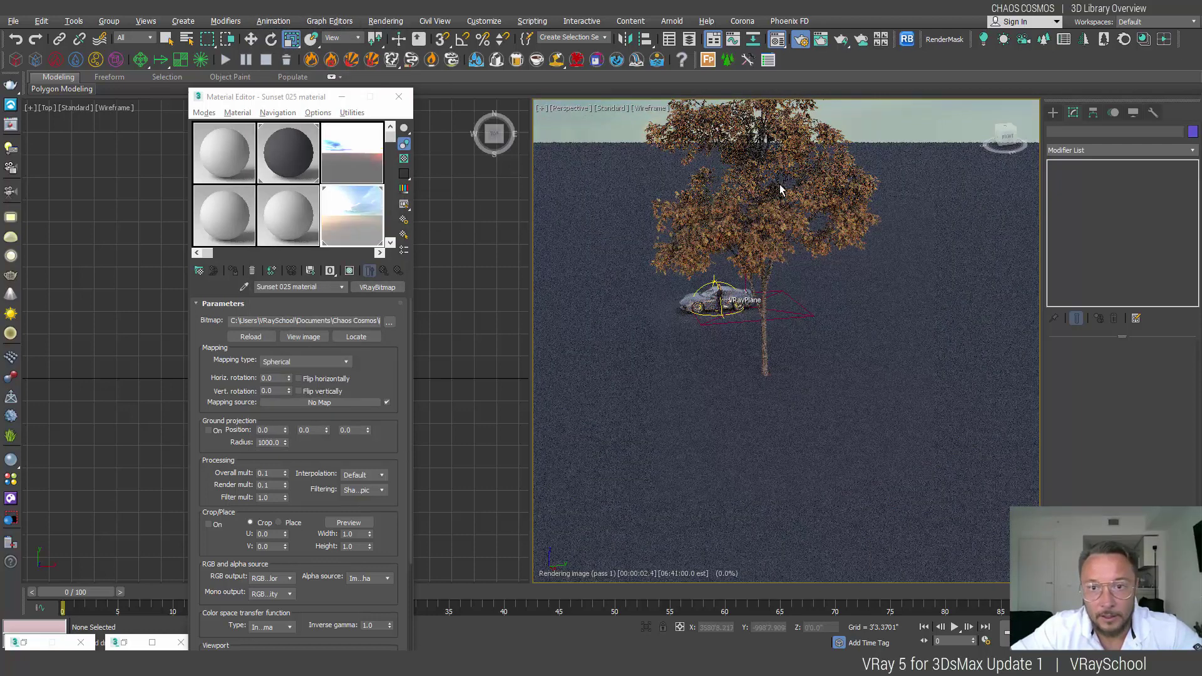
pyautogui.moveTo(761, 212)
pyautogui.keyDown('alt'); pyautogui.mouseDown(button='middle')
pyautogui.moveTo(776, 193)
pyautogui.moveTo(757, 225)
pyautogui.mouseUp(button='middle'); pyautogui.keyUp('alt')
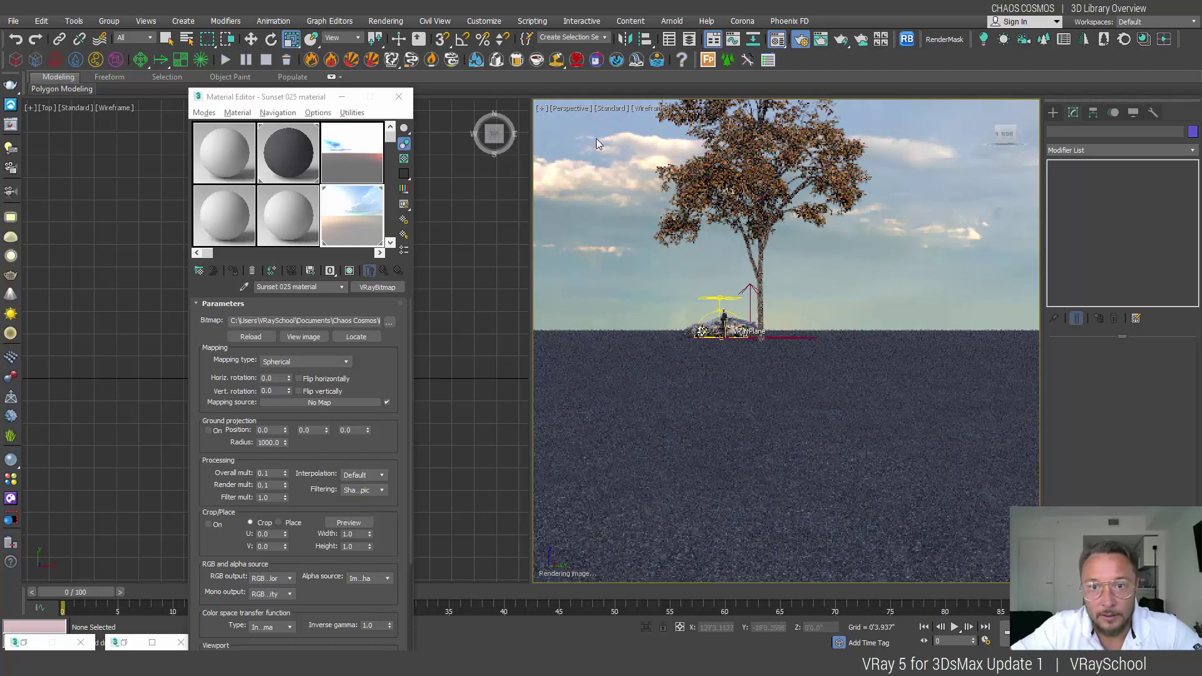
# Select only the White Oak 004 tree beside the car and scale it uniformly to about 40 percent.
pyautogui.click(765, 327)
pyautogui.keyDown('alt'); pyautogui.moveTo(773, 321); pyautogui.dragTo(863, 458, button='middle'); pyautogui.keyUp('alt')
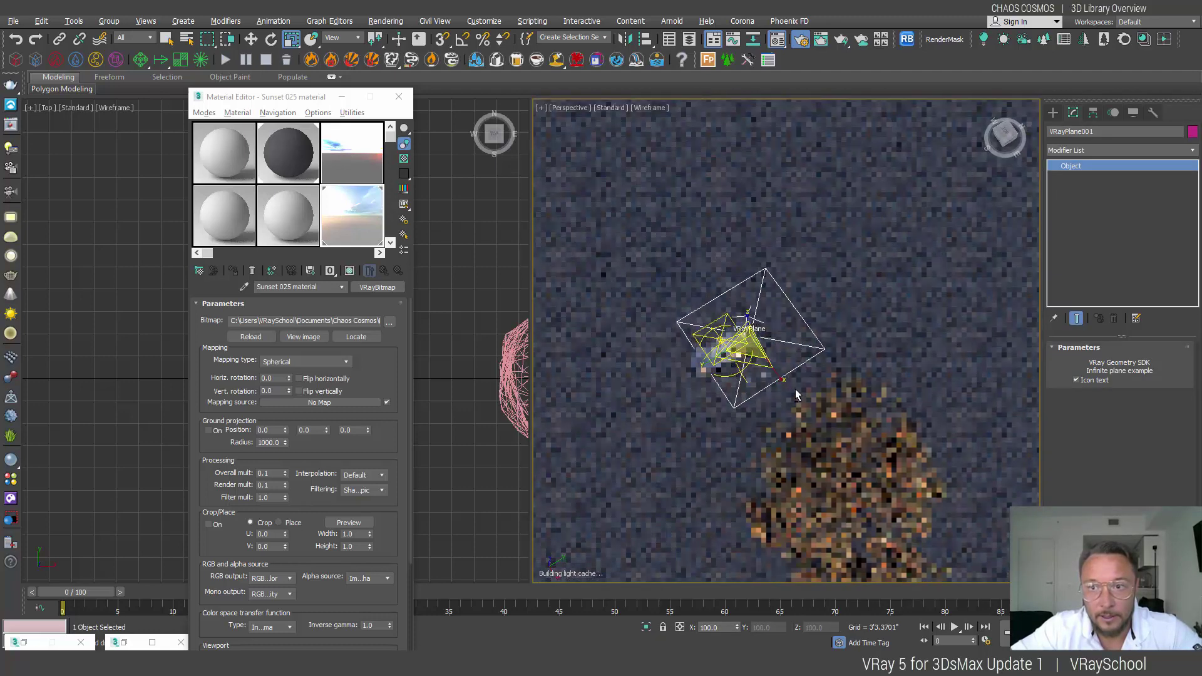
pyautogui.click(857, 467)
pyautogui.scroll(-3, 859, 457)
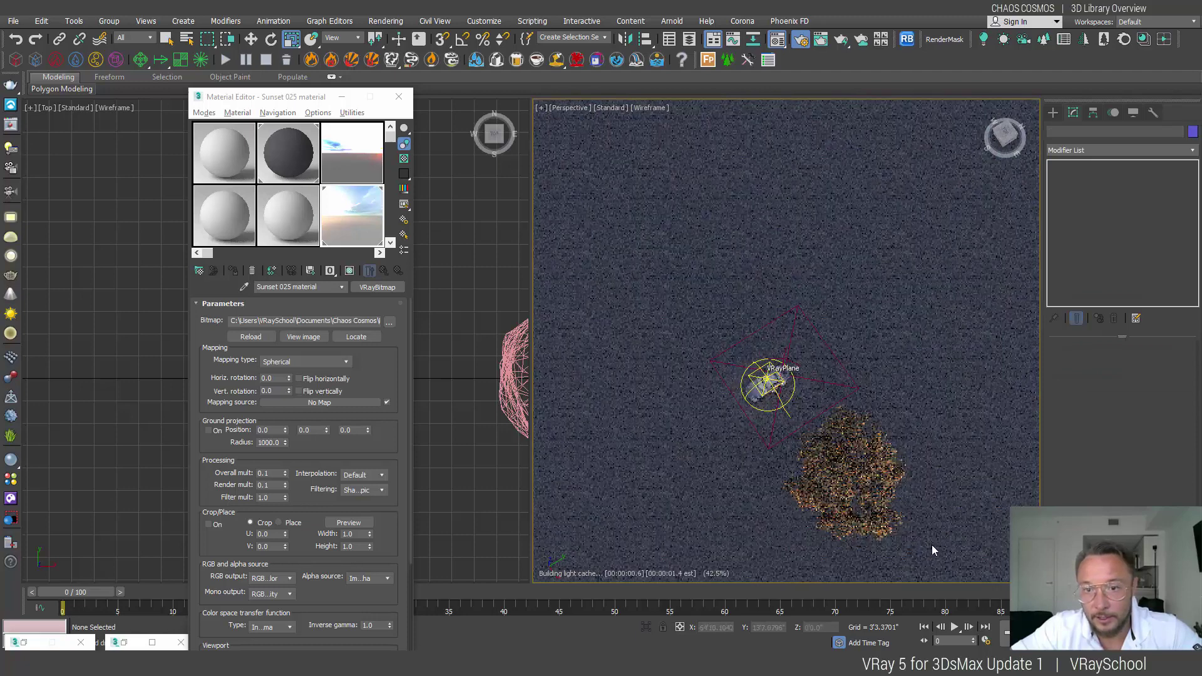
pyautogui.moveTo(933, 560); pyautogui.dragTo(796, 414)
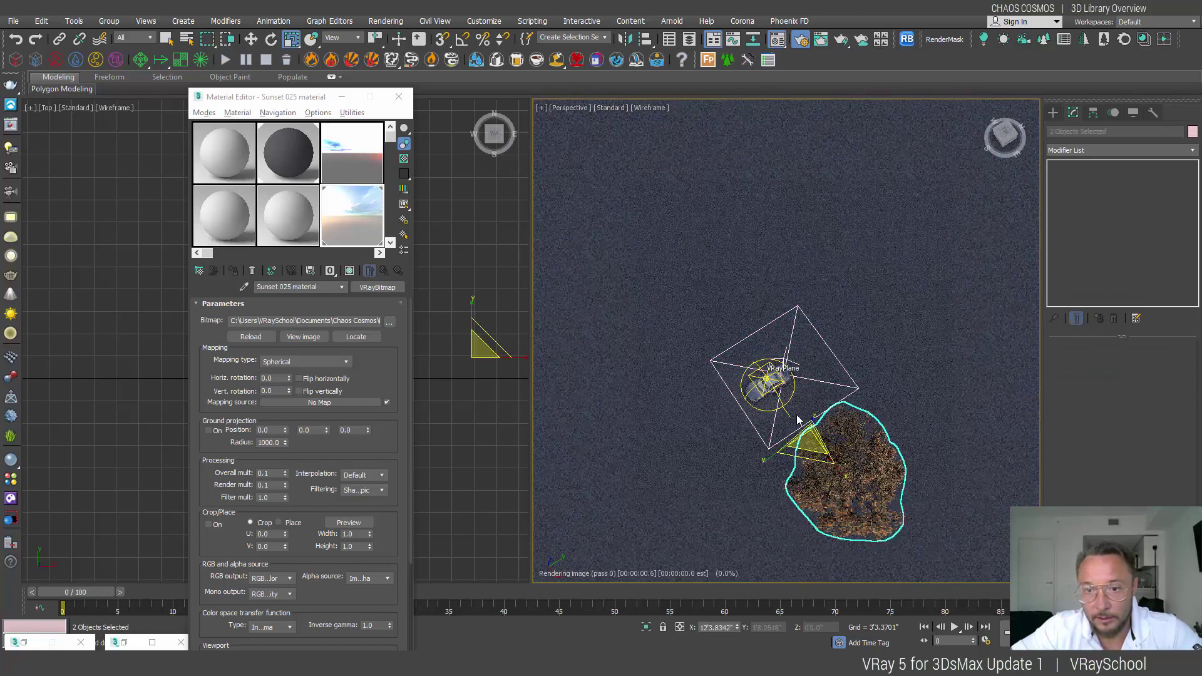
pyautogui.click(851, 492)
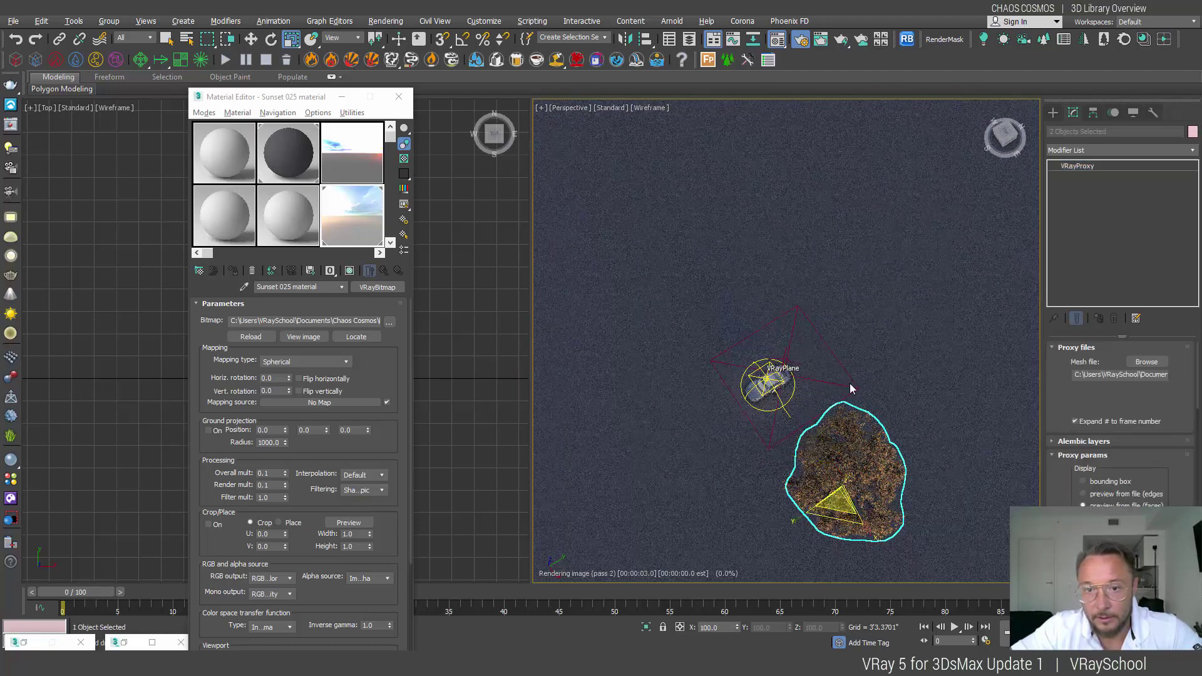
pyautogui.moveTo(839, 496); pyautogui.dragTo(810, 499)
pyautogui.keyDown('alt'); pyautogui.moveTo(816, 467); pyautogui.dragTo(842, 394, button='middle'); pyautogui.keyUp('alt')
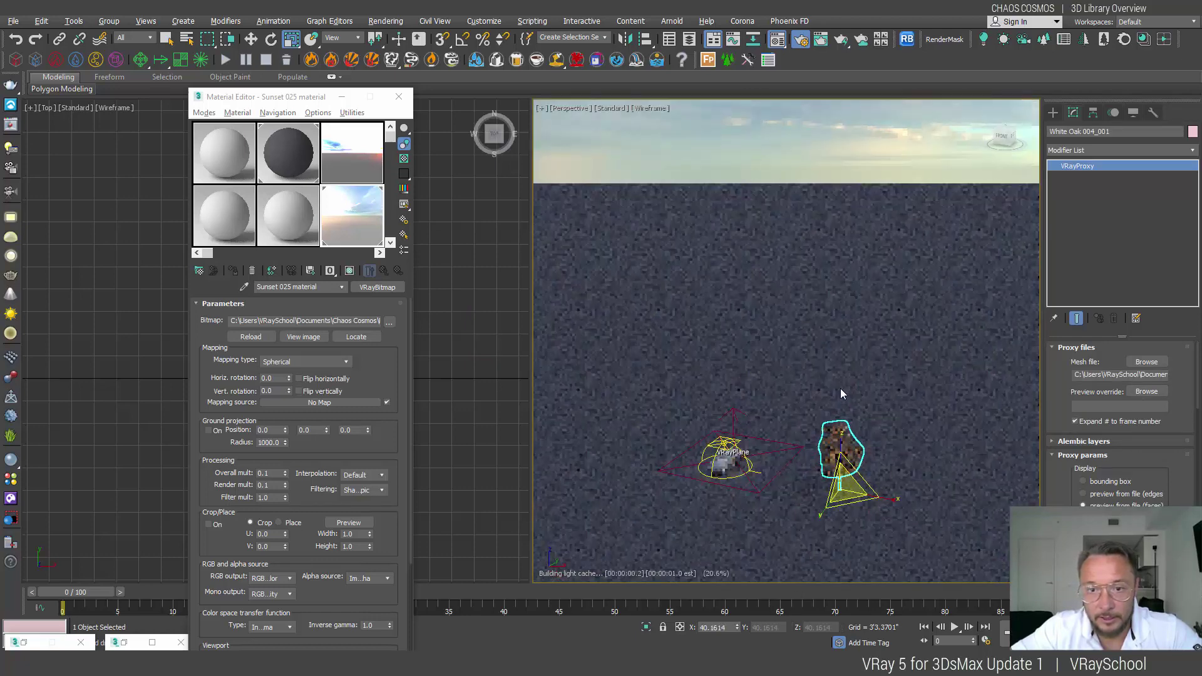
# Reopen the Cosmos browser, close the White Oak 004 details and look through the remaining VIZPARK plants.
pyautogui.click(11, 500)
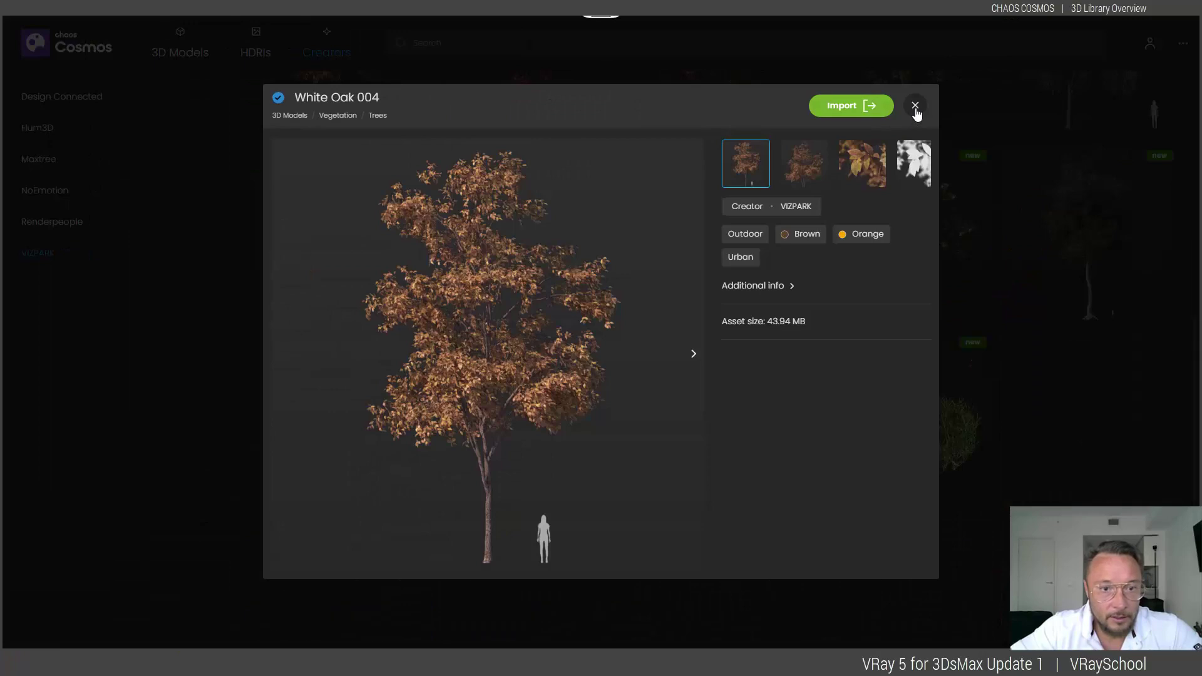
pyautogui.click(915, 107)
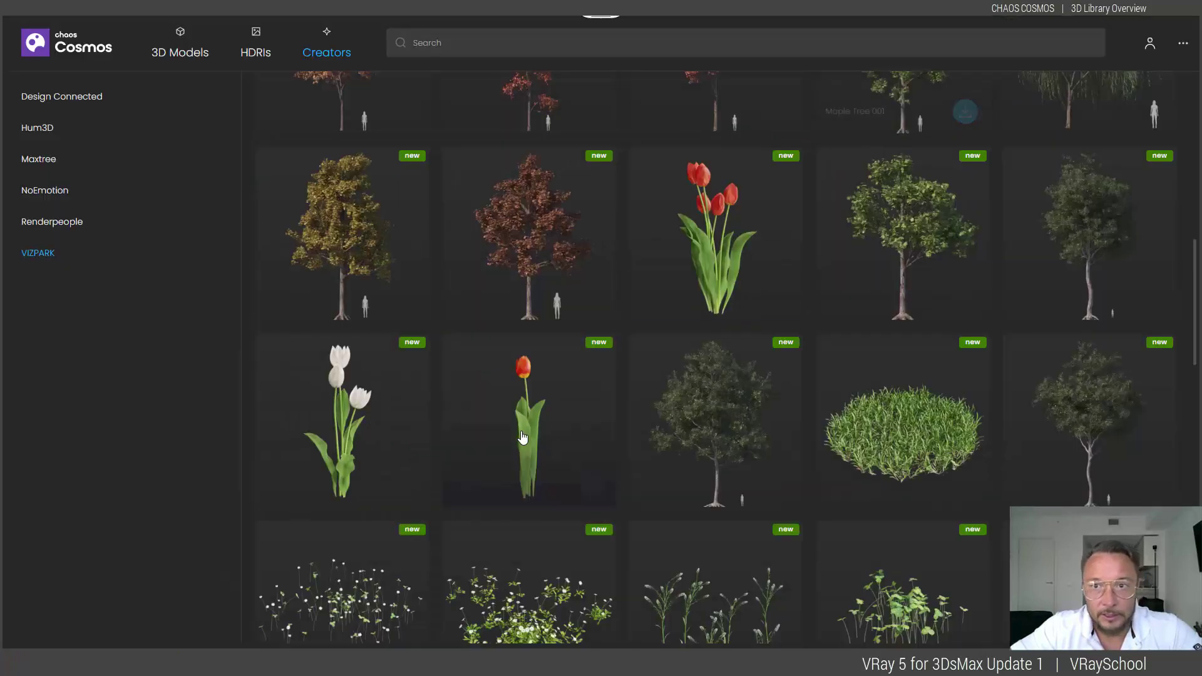
pyautogui.scroll(-10, 524, 425)
pyautogui.scroll(-6, 523, 437)
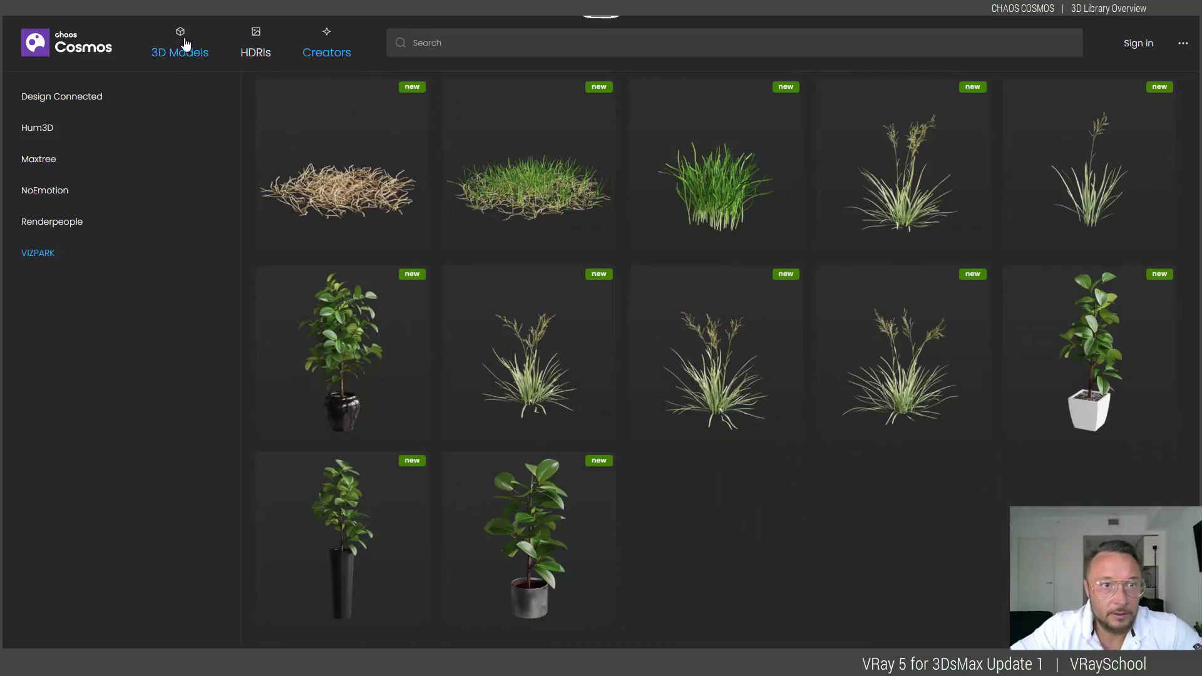
# Find Mexican Feather Grass 002 among all the 3D models and download it.
pyautogui.click(186, 44)
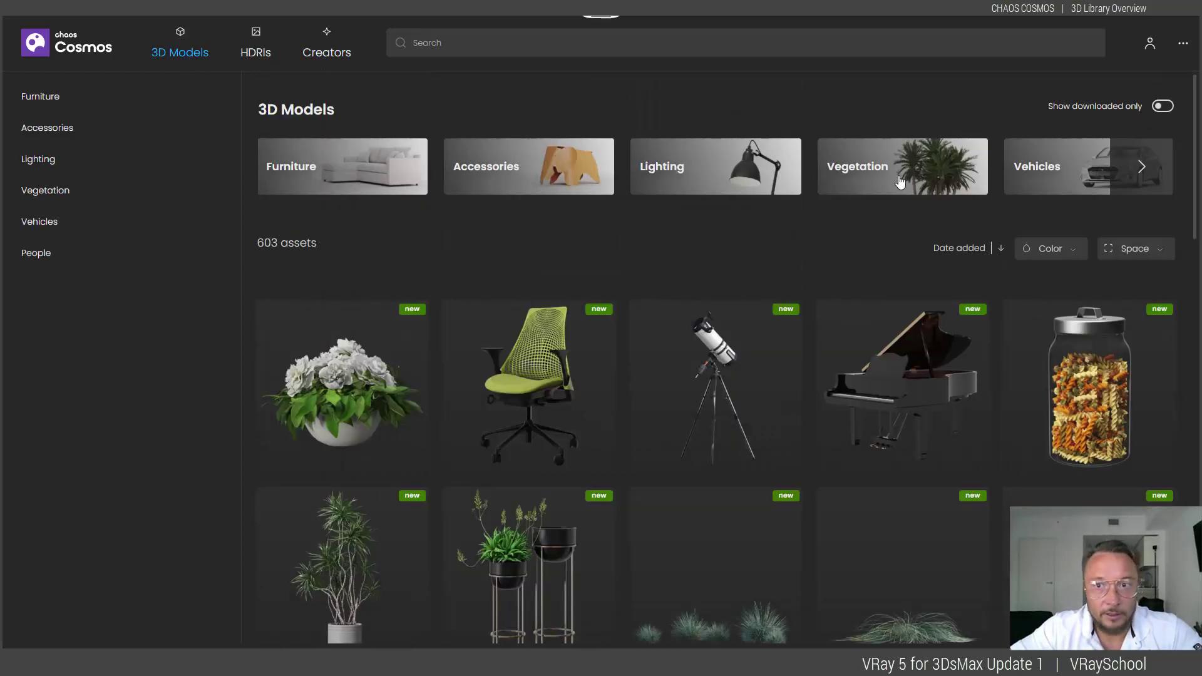
pyautogui.scroll(-4, 867, 378)
pyautogui.scroll(-3, 900, 433)
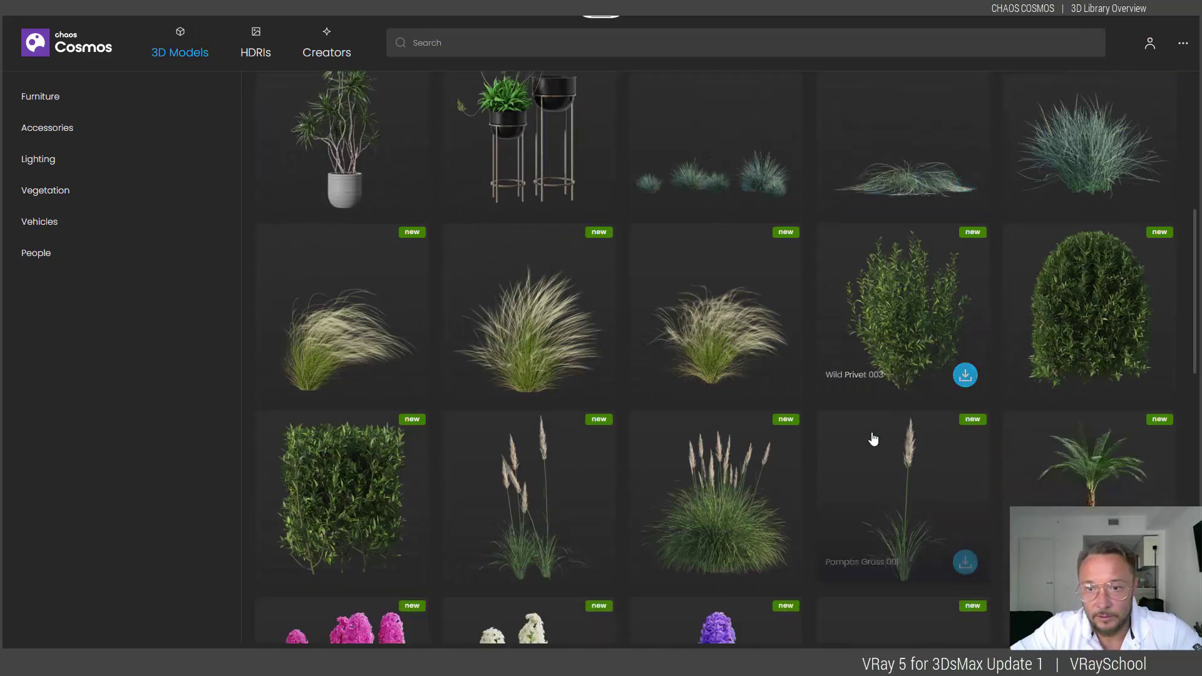
pyautogui.scroll(-1, 660, 371)
pyautogui.scroll(-1, 545, 317)
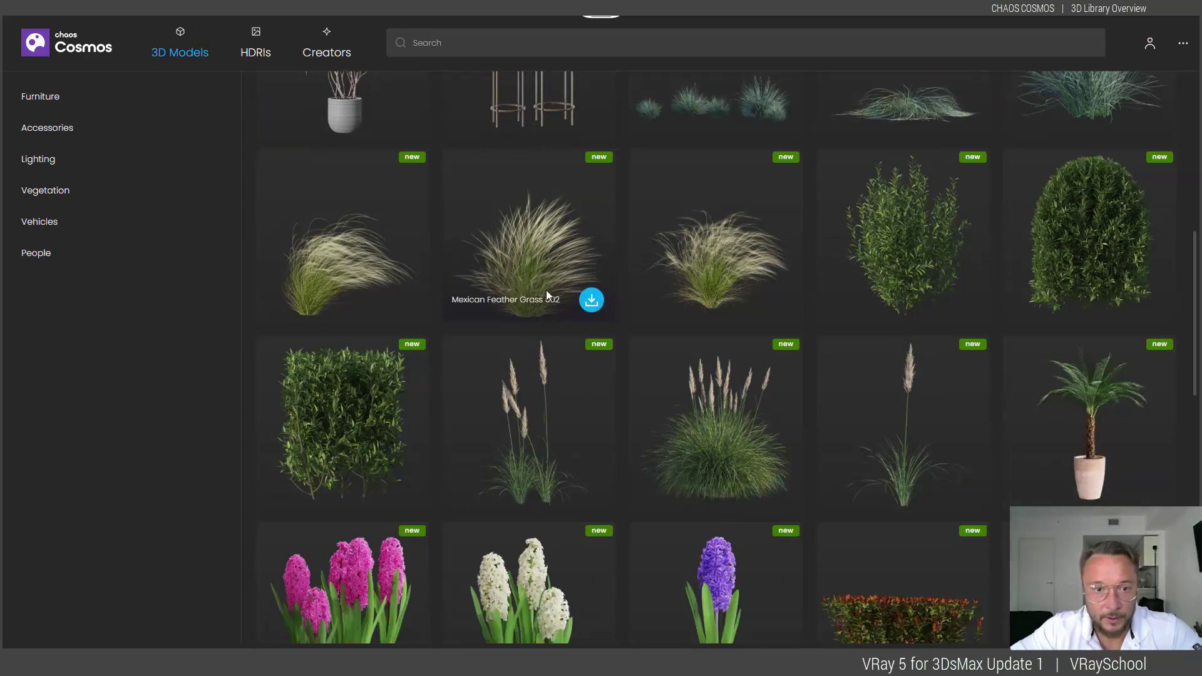
pyautogui.scroll(-1, 546, 291)
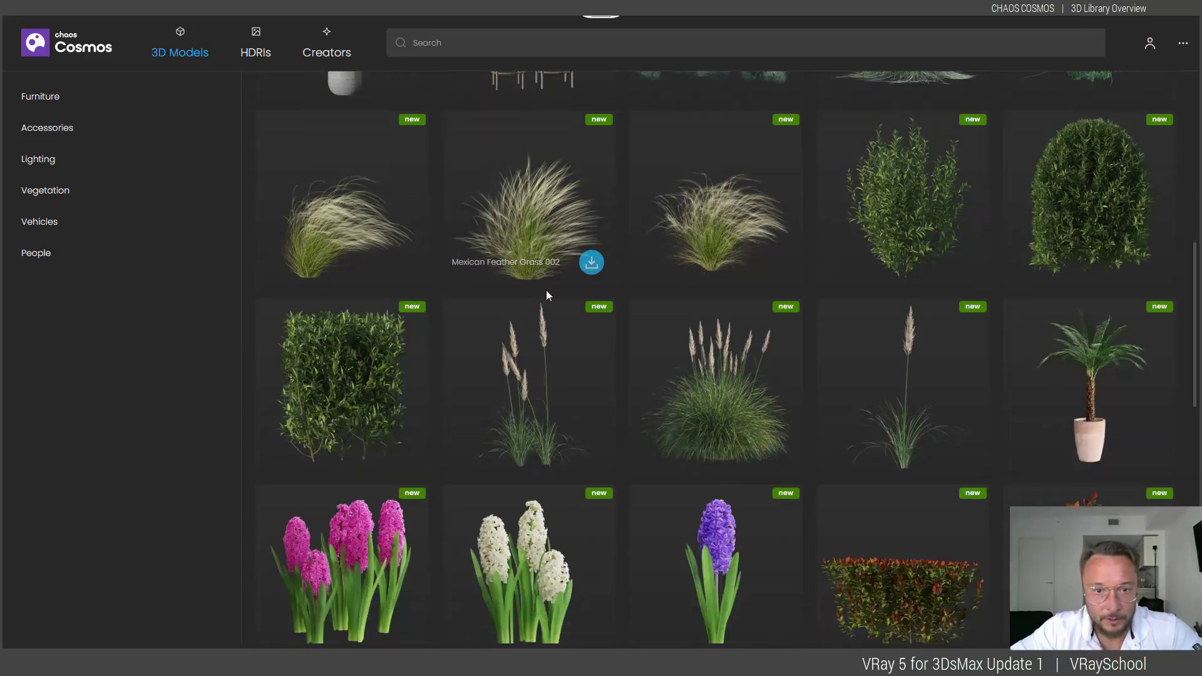
pyautogui.click(591, 264)
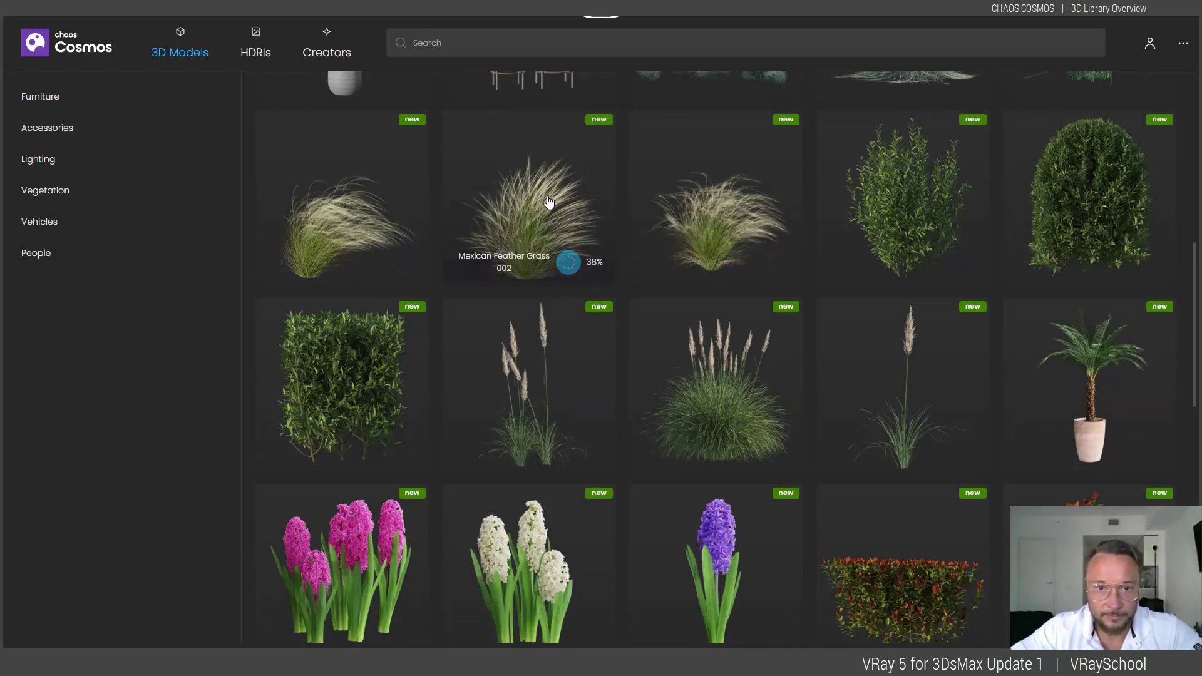
# Open the details of the Wild Privet 001 shrub and download it.
pyautogui.click(369, 400)
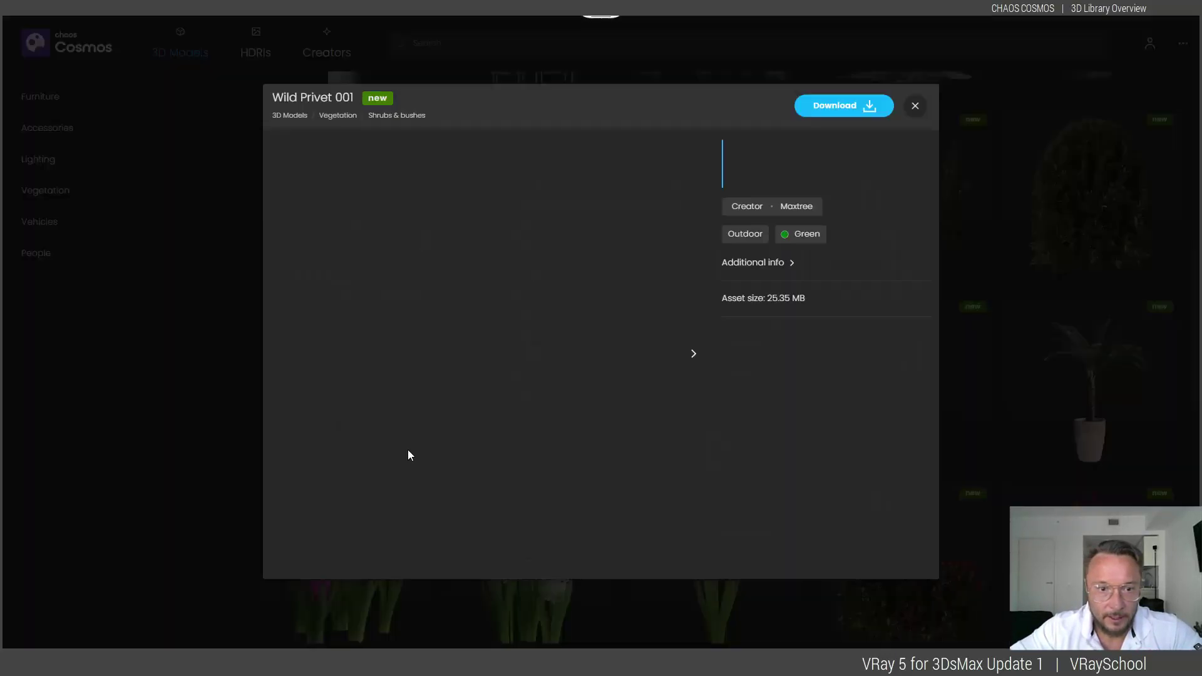
pyautogui.click(880, 115)
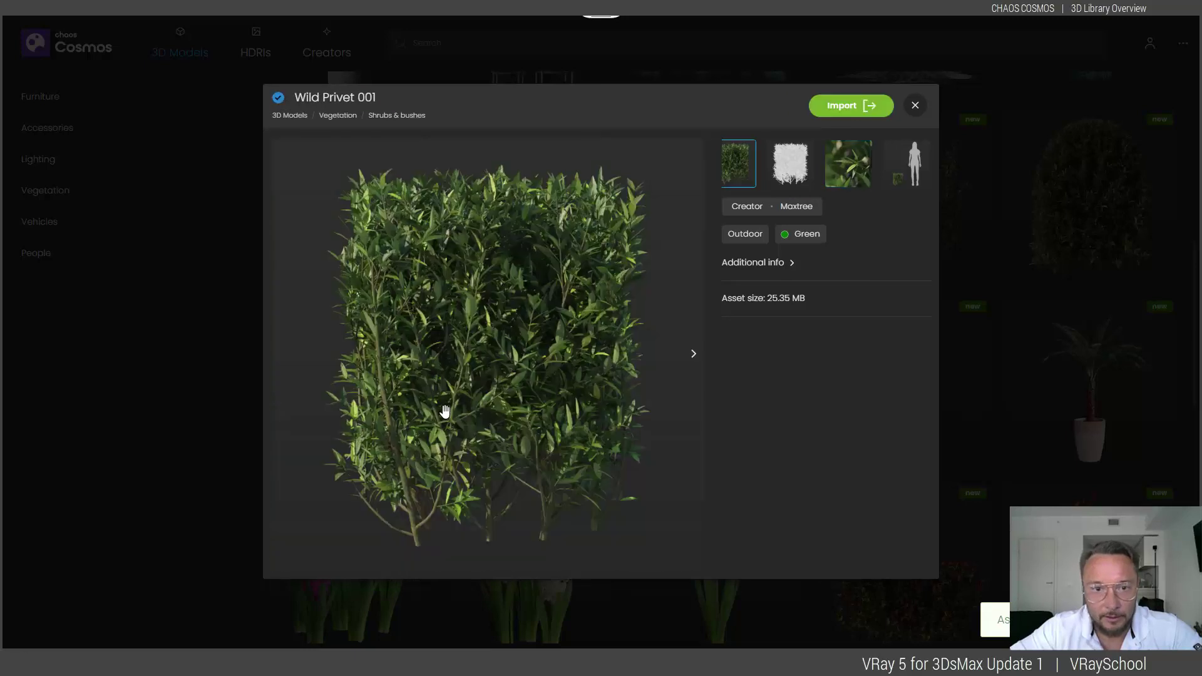
# View the Wild Privet 001 leaf close-up, import the shrub and move it along the X axis beside the car.
pyautogui.click(850, 180)
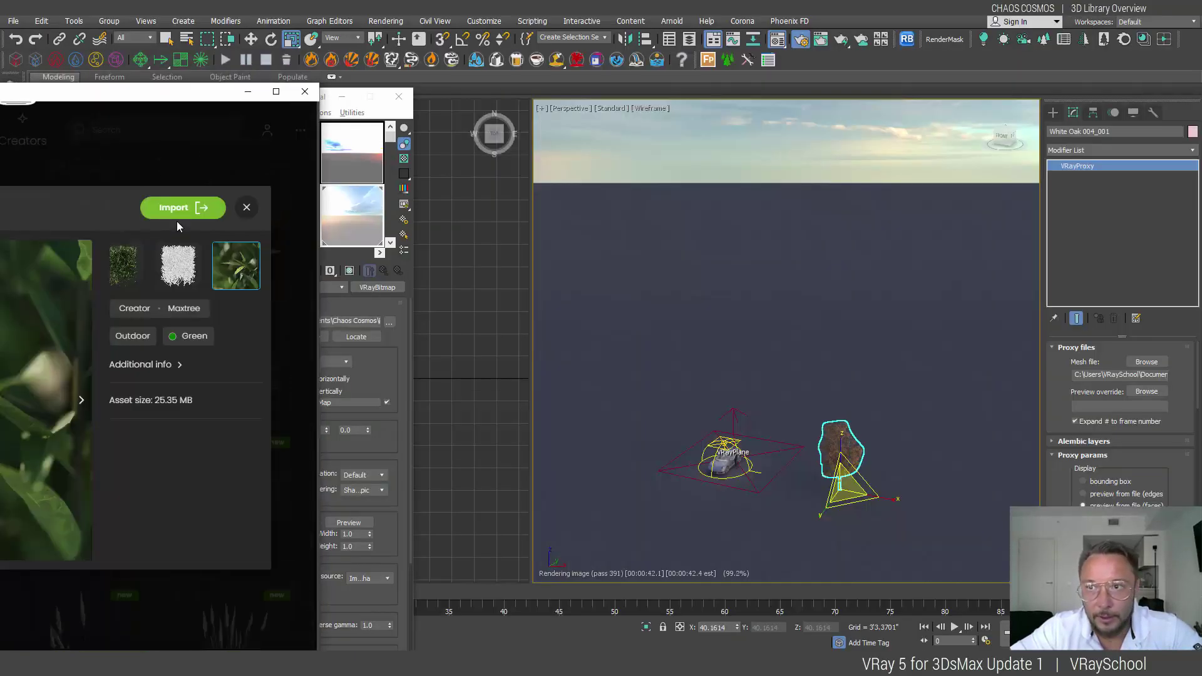
pyautogui.click(177, 211)
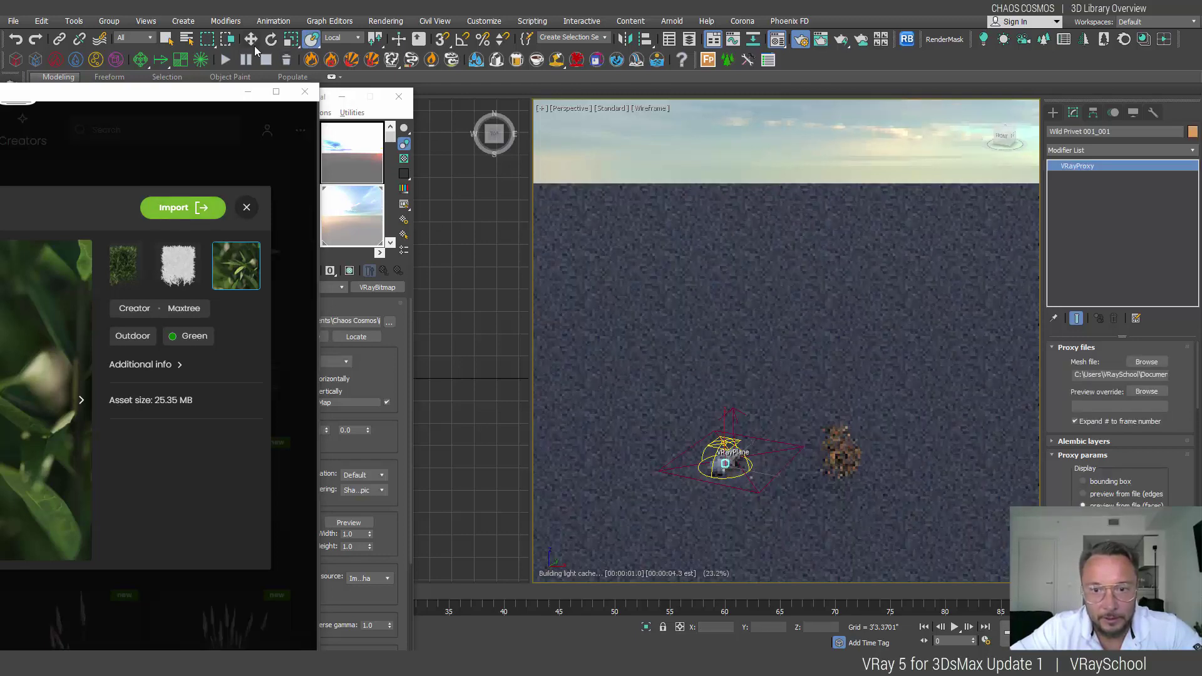
pyautogui.moveTo(769, 474); pyautogui.dragTo(814, 486)
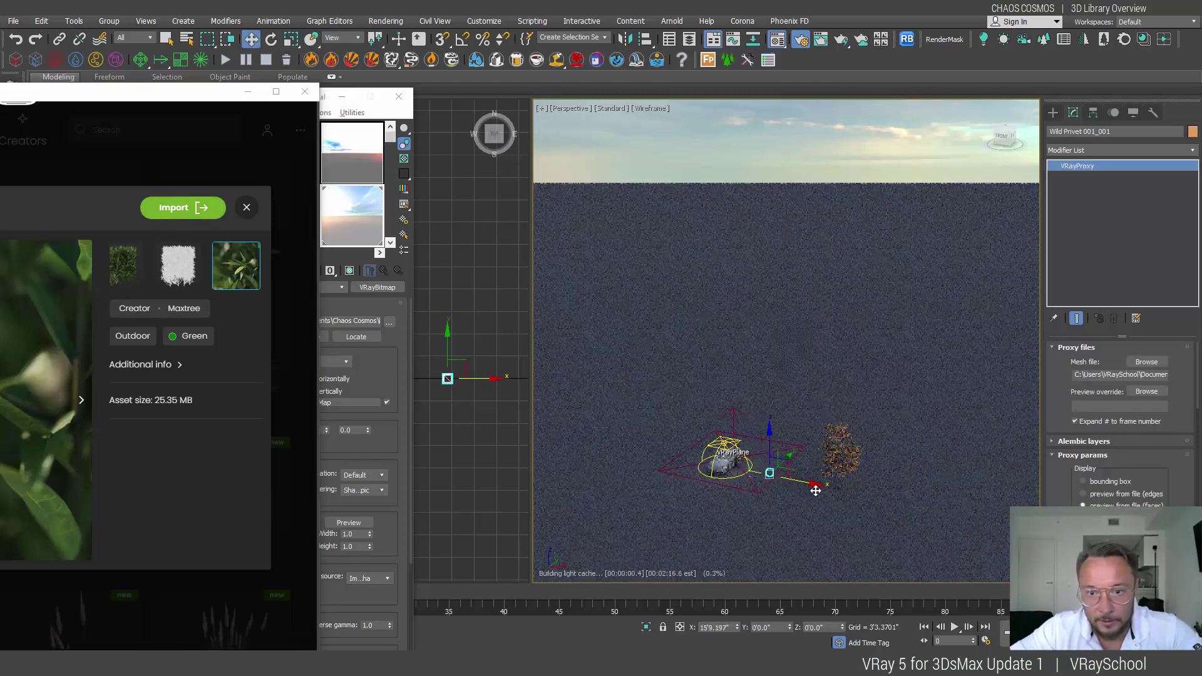
# Import Mexican Feather Grass 002, place it beside the woman and position the Wild Privet shrub in front of it.
pyautogui.click(243, 207)
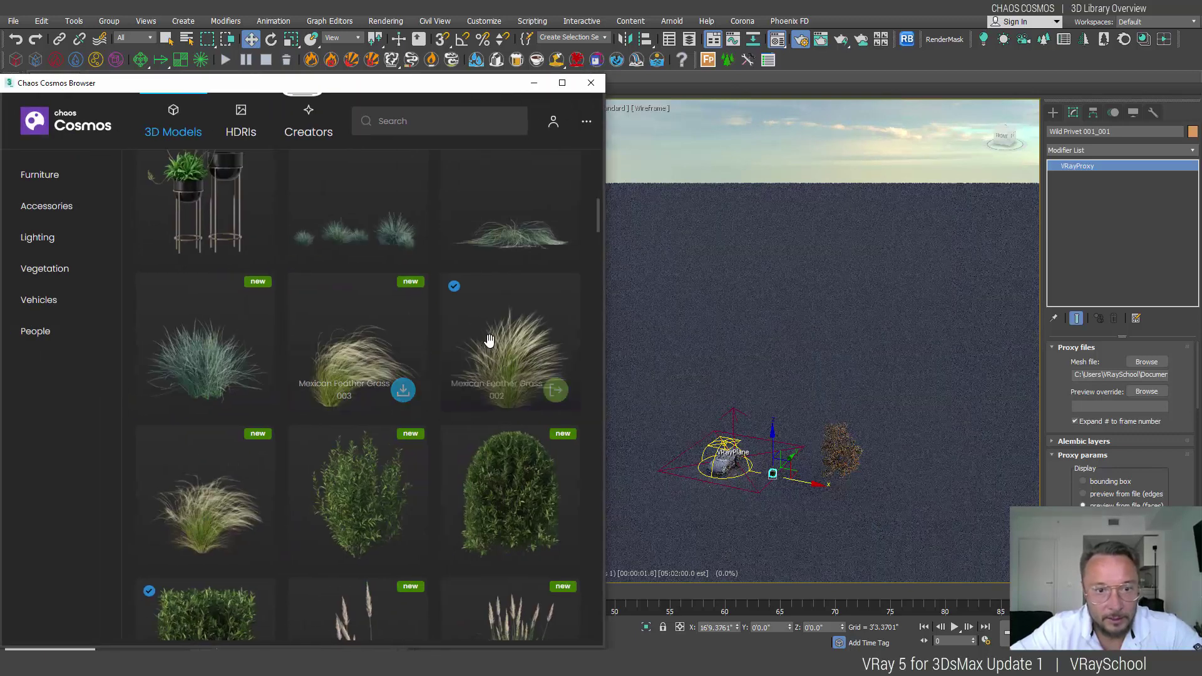
pyautogui.click(557, 391)
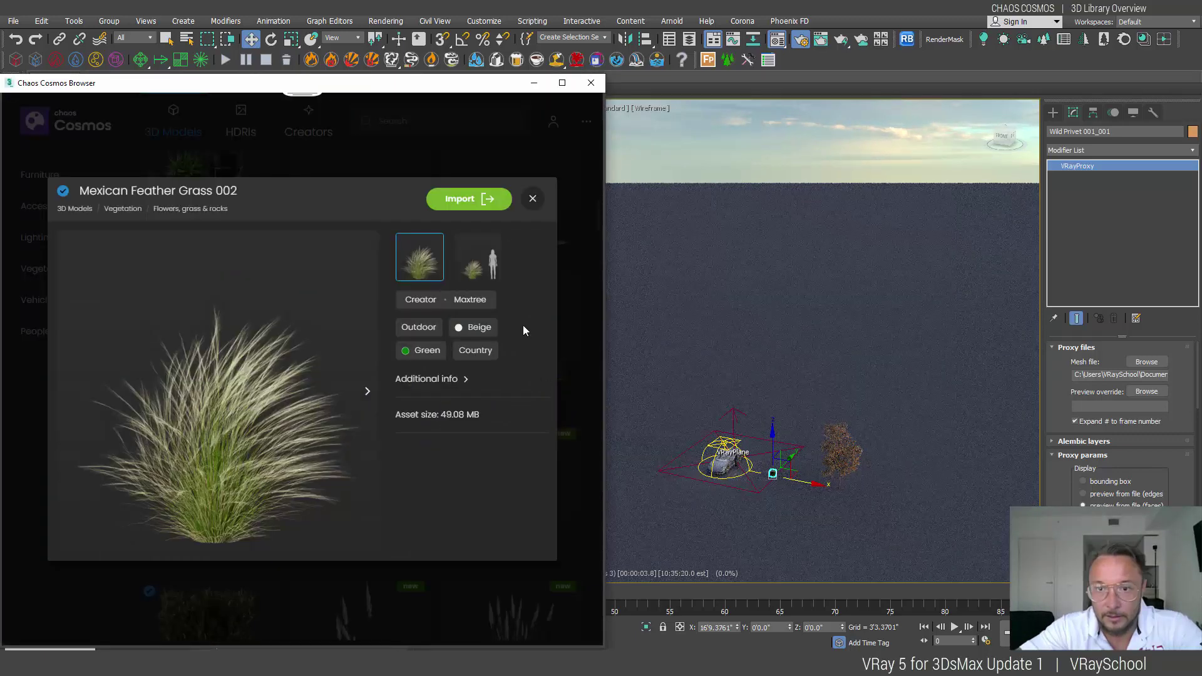
pyautogui.click(495, 200)
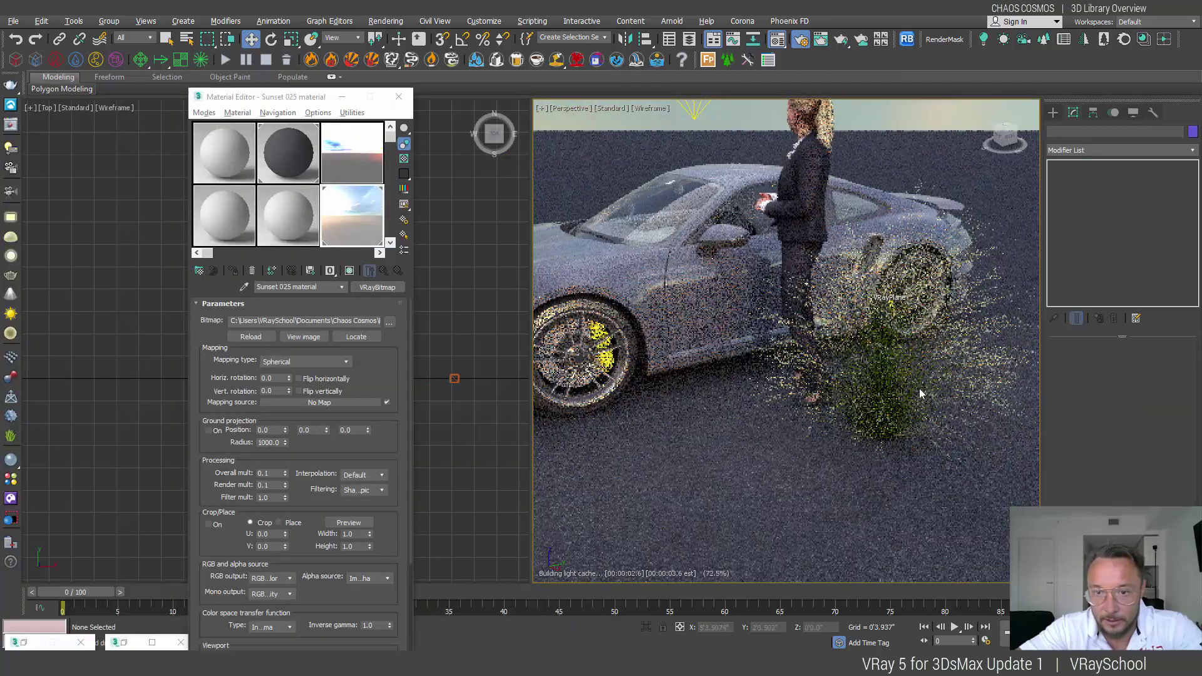
pyautogui.click(920, 394)
pyautogui.press('z')
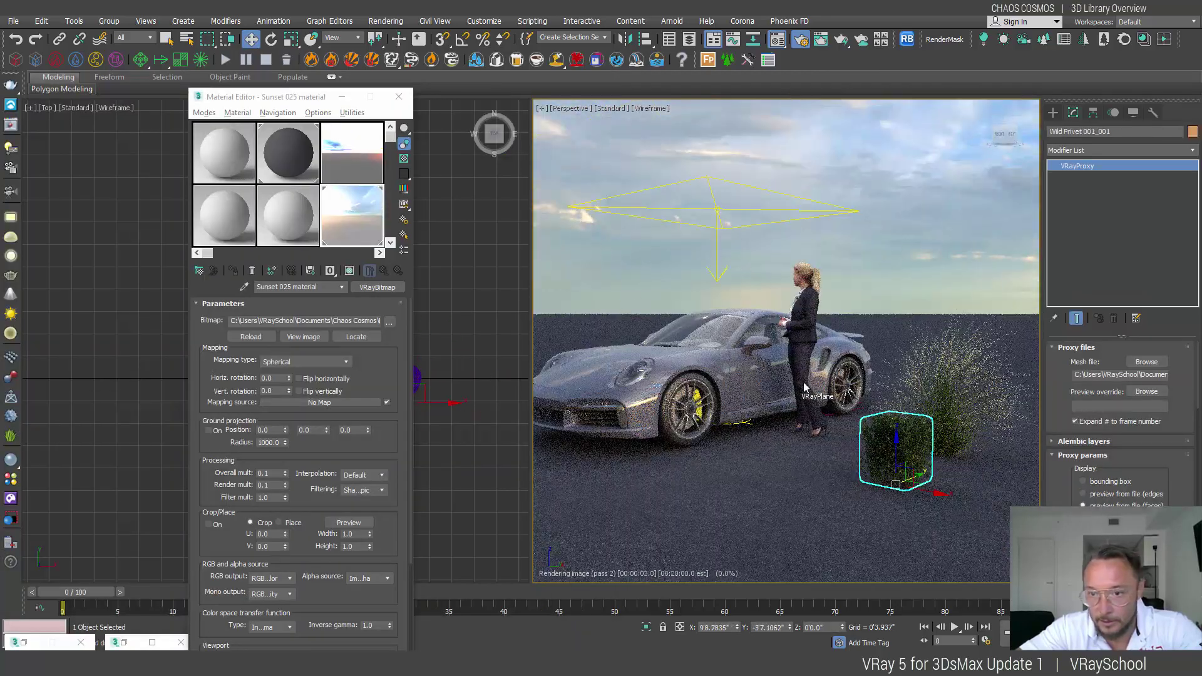
# Select the White Oak 004 tree, scale it uniformly to about 11 percent and place it beside the shrubs.
pyautogui.scroll(-10, 812, 246)
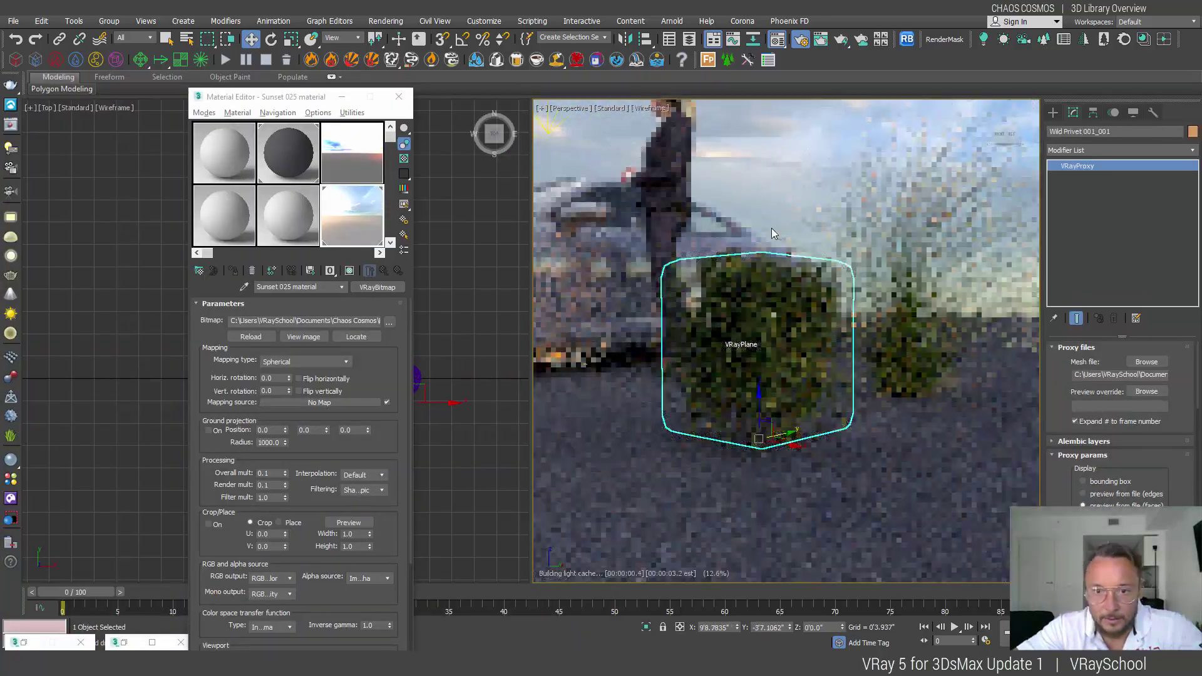
pyautogui.moveTo(812, 245)
pyautogui.keyDown('alt'); pyautogui.mouseDown(button='middle')
pyautogui.moveTo(812, 325)
pyautogui.moveTo(814, 263)
pyautogui.mouseUp(button='middle'); pyautogui.keyUp('alt')
pyautogui.scroll(-4, 812, 314)
pyautogui.click(917, 156)
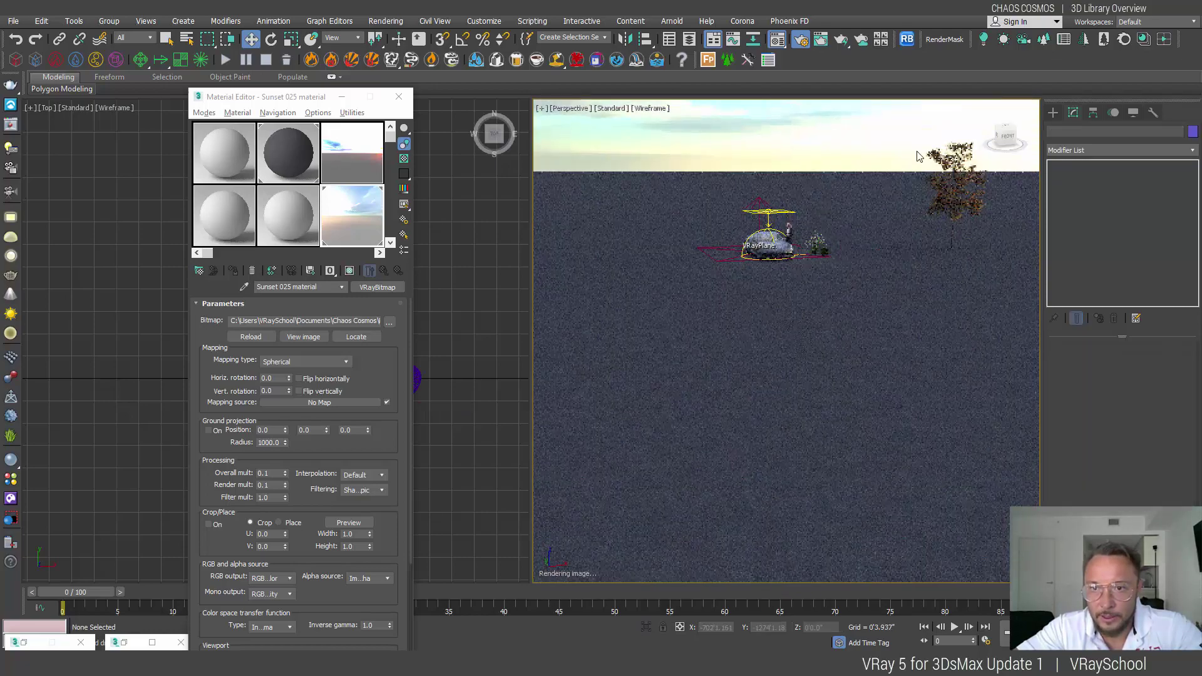
pyautogui.moveTo(984, 248); pyautogui.dragTo(848, 263)
pyautogui.scroll(6, 830, 258)
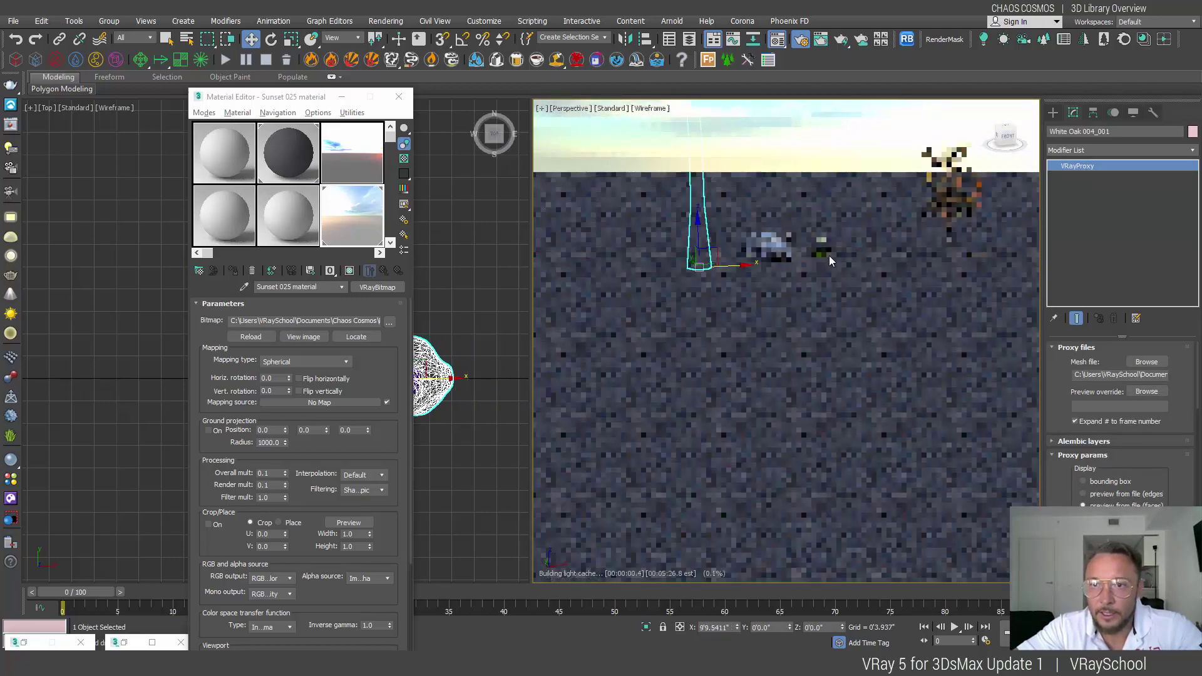
pyautogui.scroll(-3, 763, 261)
pyautogui.press('r')
pyautogui.moveTo(587, 280); pyautogui.dragTo(572, 454)
pyautogui.moveTo(572, 454); pyautogui.dragTo(811, 323, button='middle')
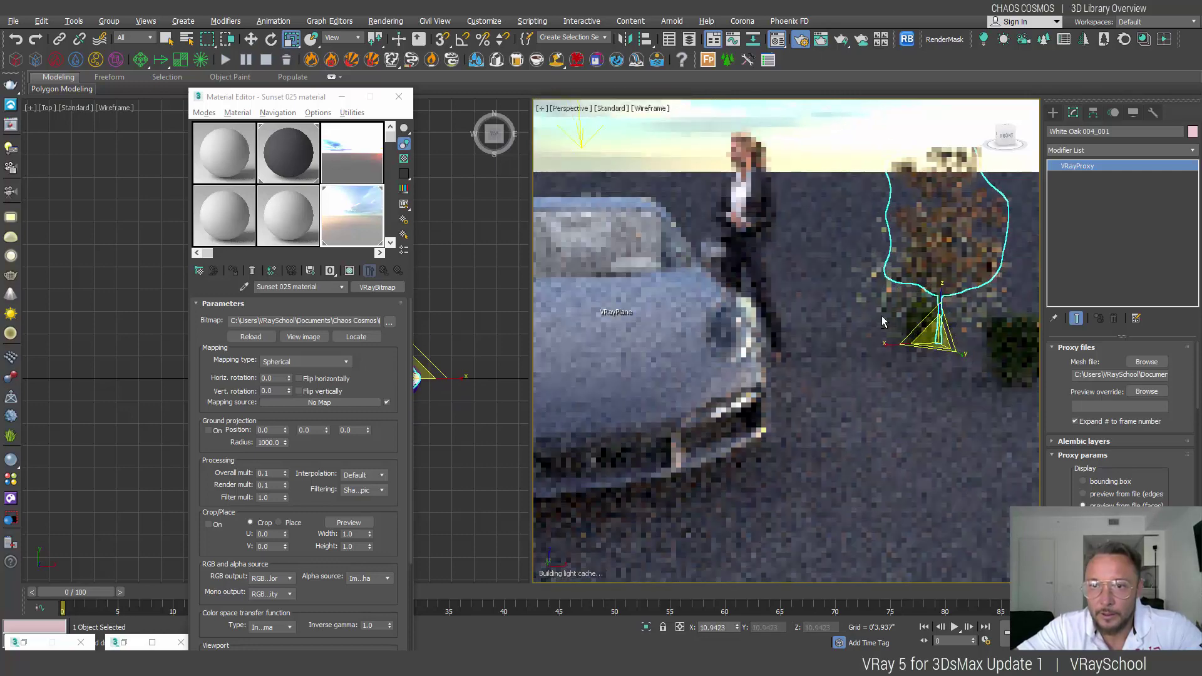
pyautogui.scroll(6, 779, 350)
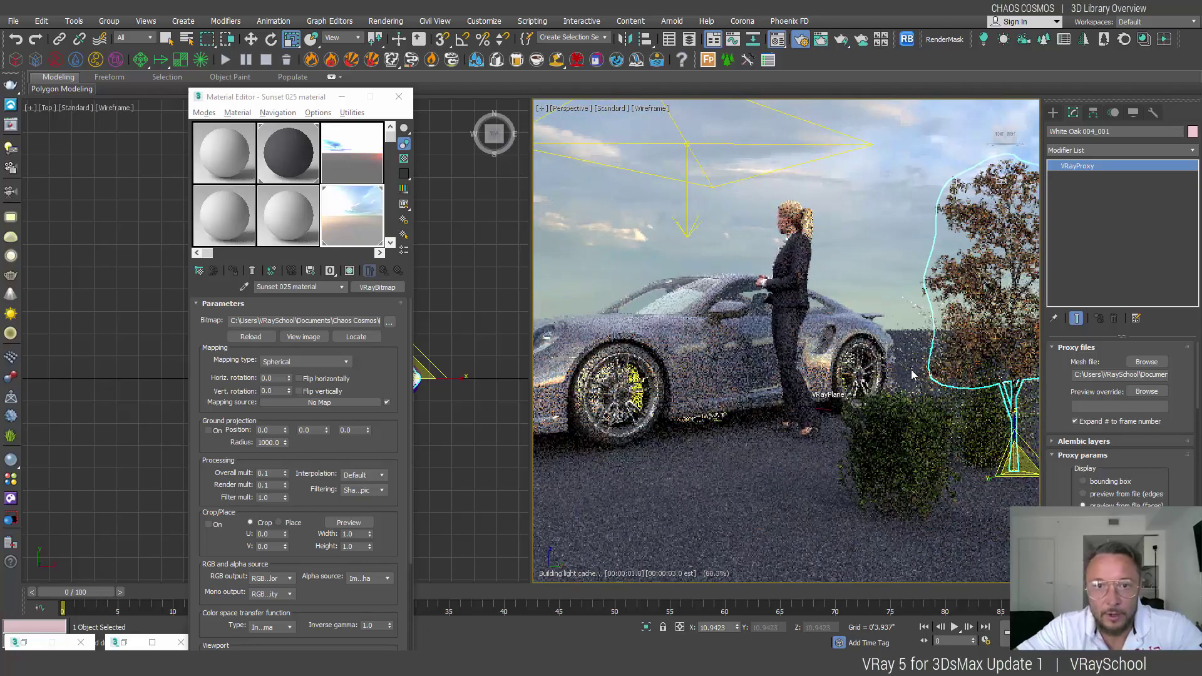
# Widen the perspective viewport, minimize the Material Editor and frame the car, woman and plants.
pyautogui.moveTo(531, 401); pyautogui.dragTo(65, 401)
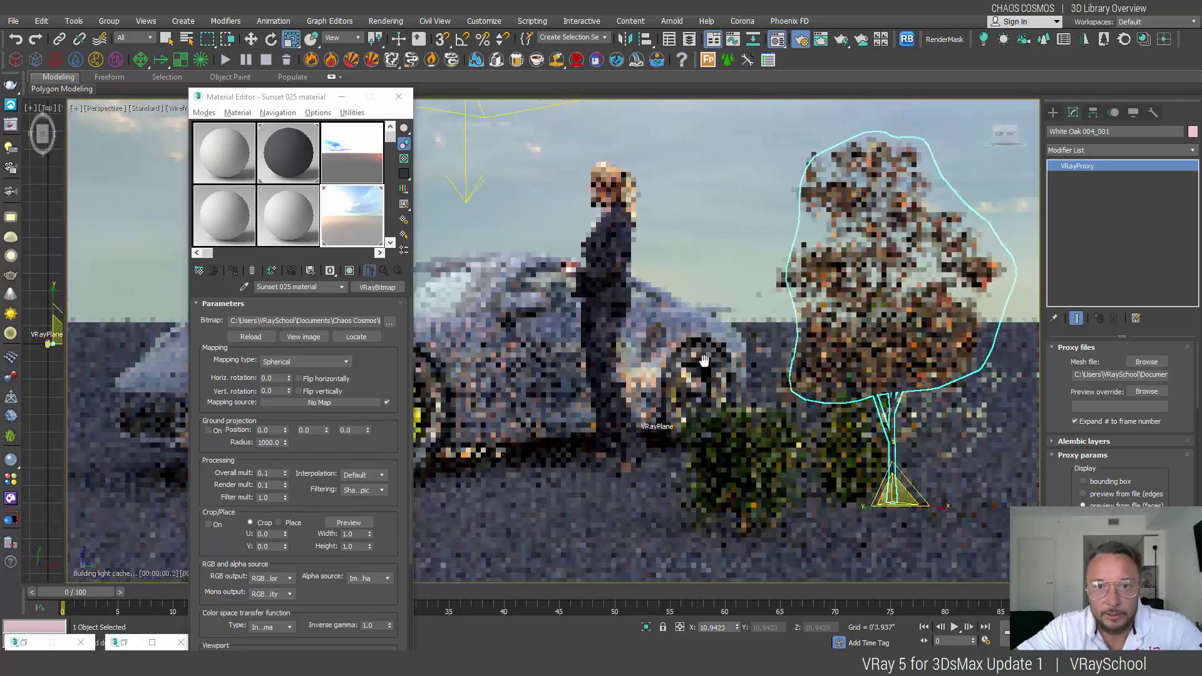
pyautogui.click(342, 96)
pyautogui.moveTo(667, 456); pyautogui.dragTo(932, 418)
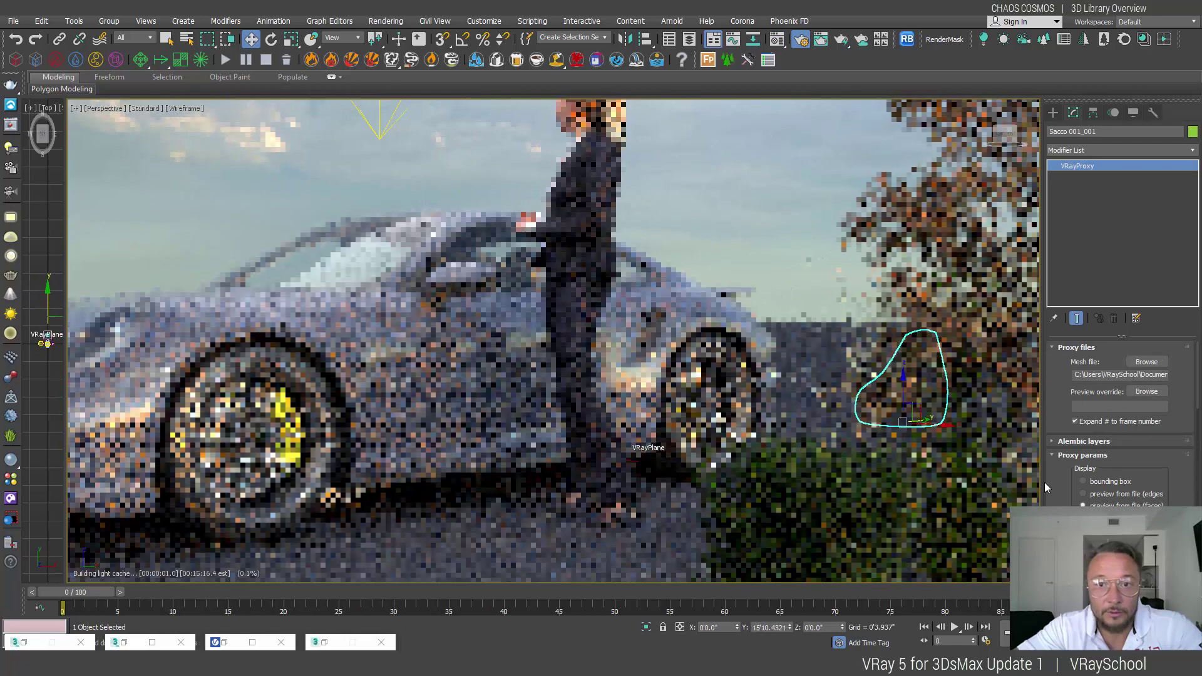
pyautogui.click(787, 177)
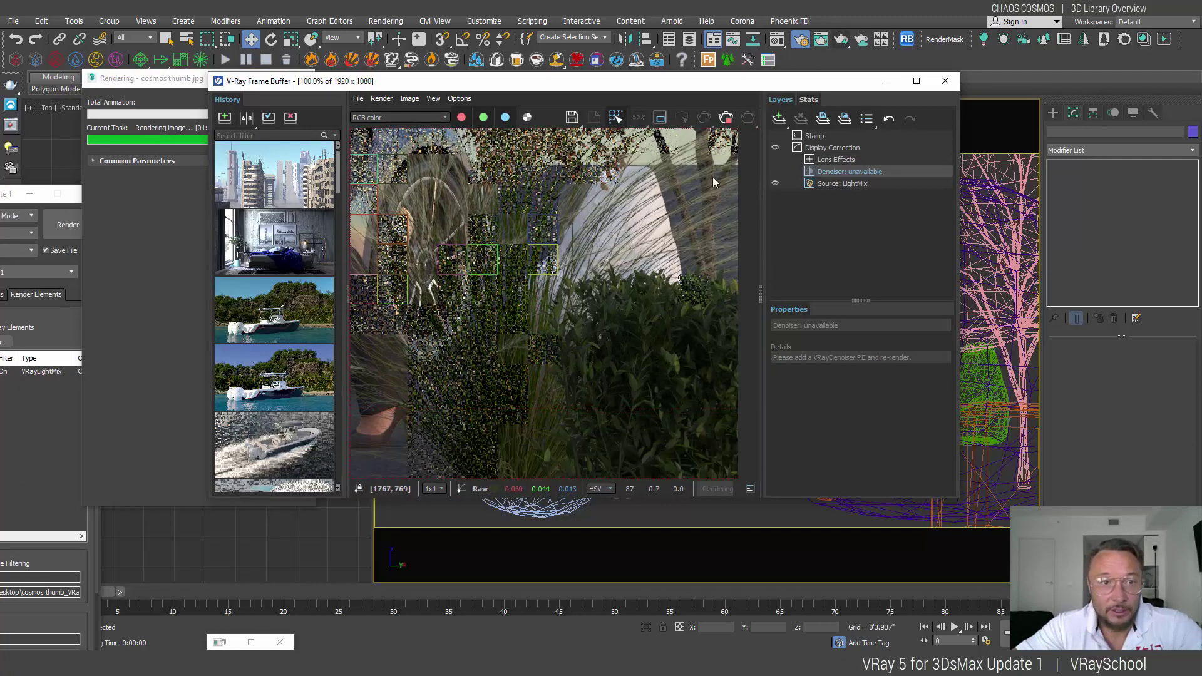
# Maximize the V-Ray Frame Buffer and examine the grass, shrub, tree and woman in the render up close.
pyautogui.click(916, 81)
pyautogui.scroll(2, 817, 454)
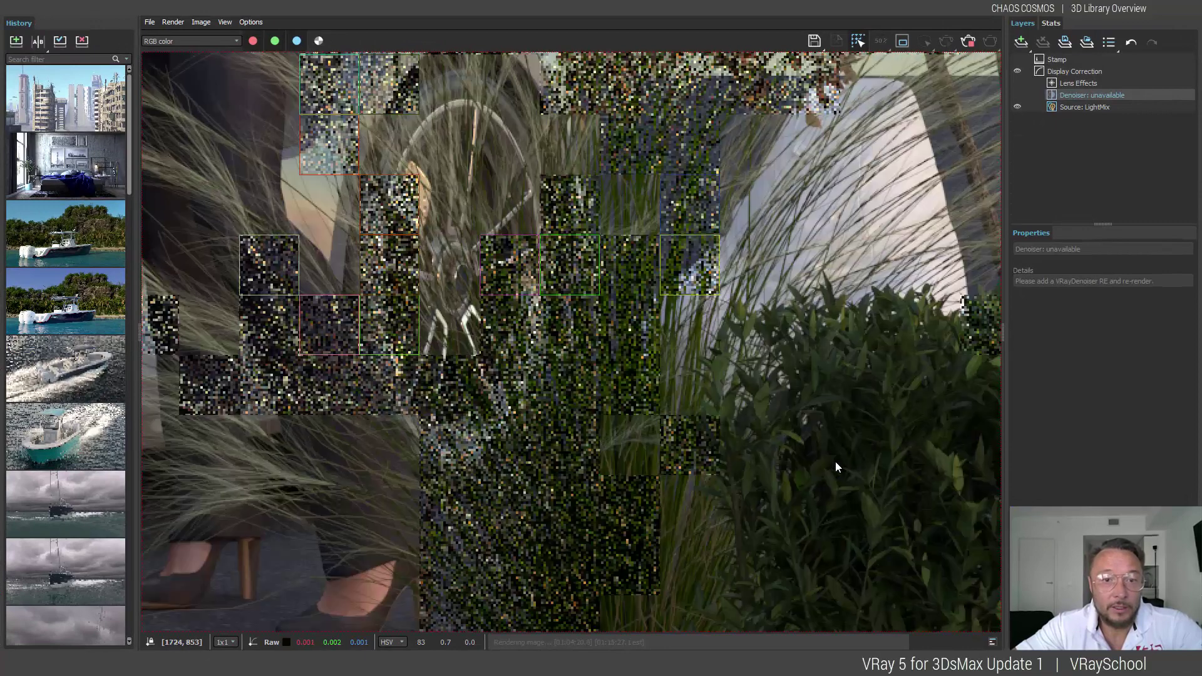
pyautogui.scroll(2, 799, 240)
pyautogui.scroll(-2, 747, 443)
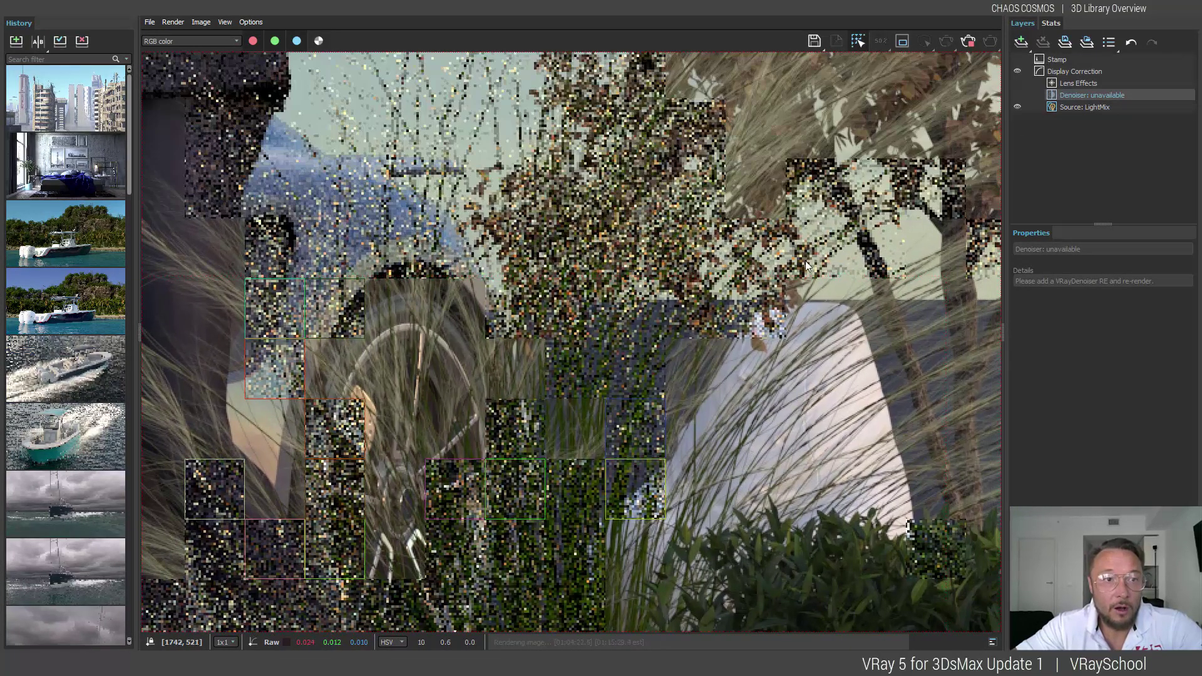
pyautogui.moveTo(808, 267); pyautogui.dragTo(770, 510, button='middle')
pyautogui.moveTo(745, 254); pyautogui.dragTo(756, 387, button='middle')
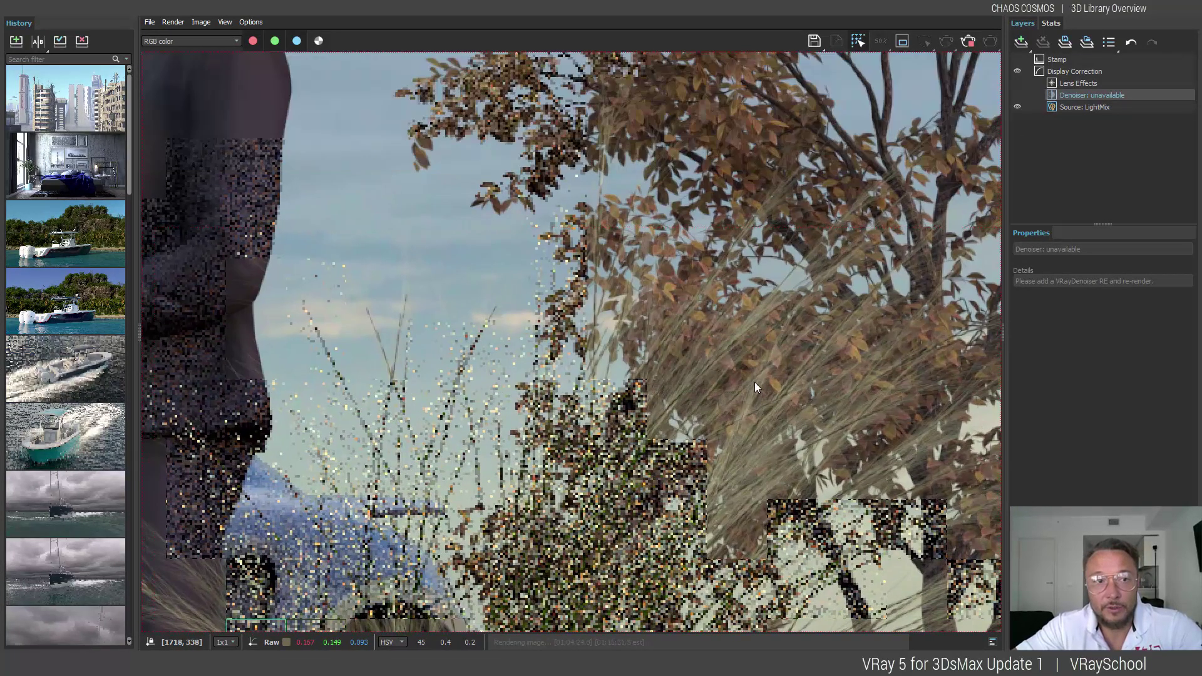
pyautogui.moveTo(591, 328); pyautogui.dragTo(892, 385, button='middle')
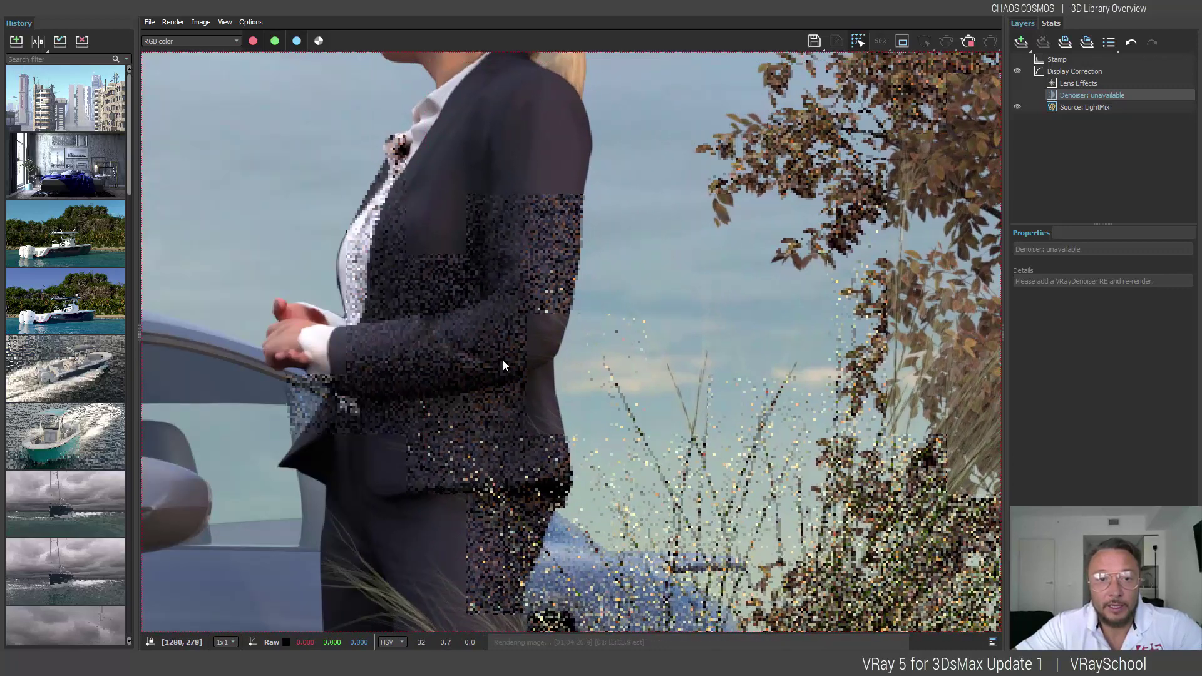
pyautogui.moveTo(503, 361); pyautogui.dragTo(869, 138, button='middle')
pyautogui.moveTo(474, 354); pyautogui.dragTo(861, 223, button='middle')
pyautogui.moveTo(627, 310); pyautogui.dragTo(667, 426, button='middle')
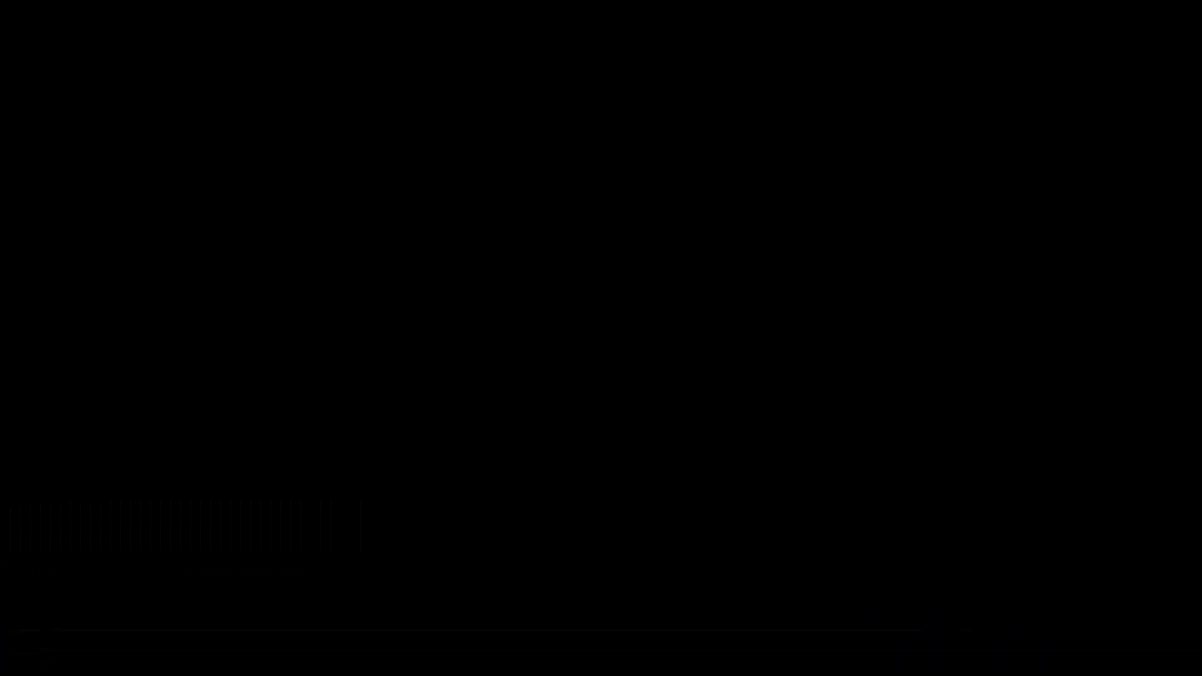